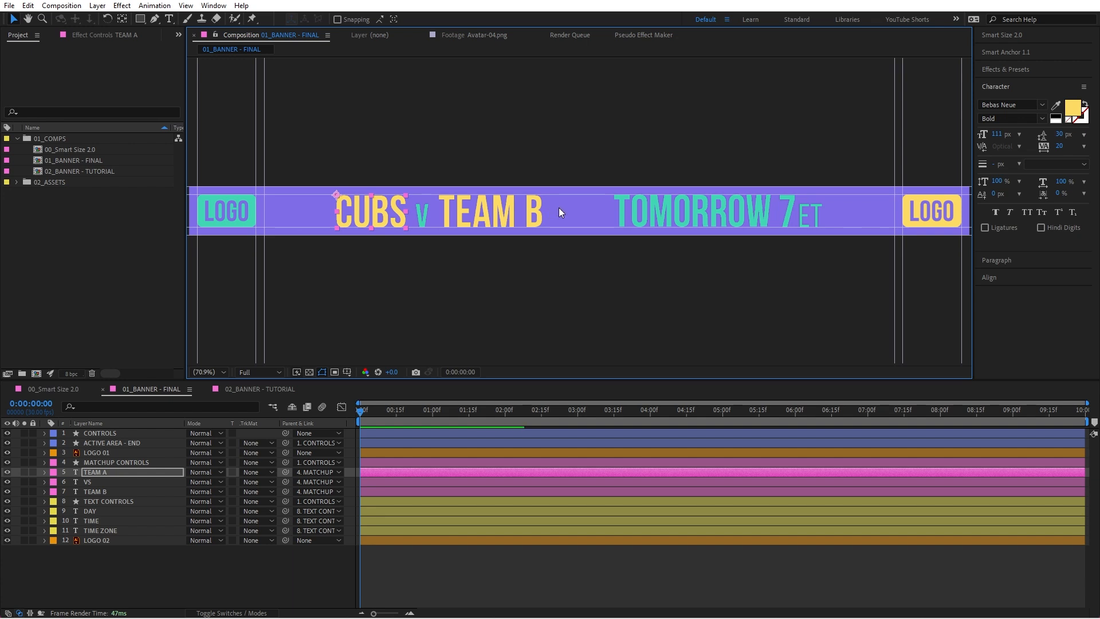
# Step: Change the TEAM B text in the banner to WILDCATS
pyautogui.doubleClick(512, 221)
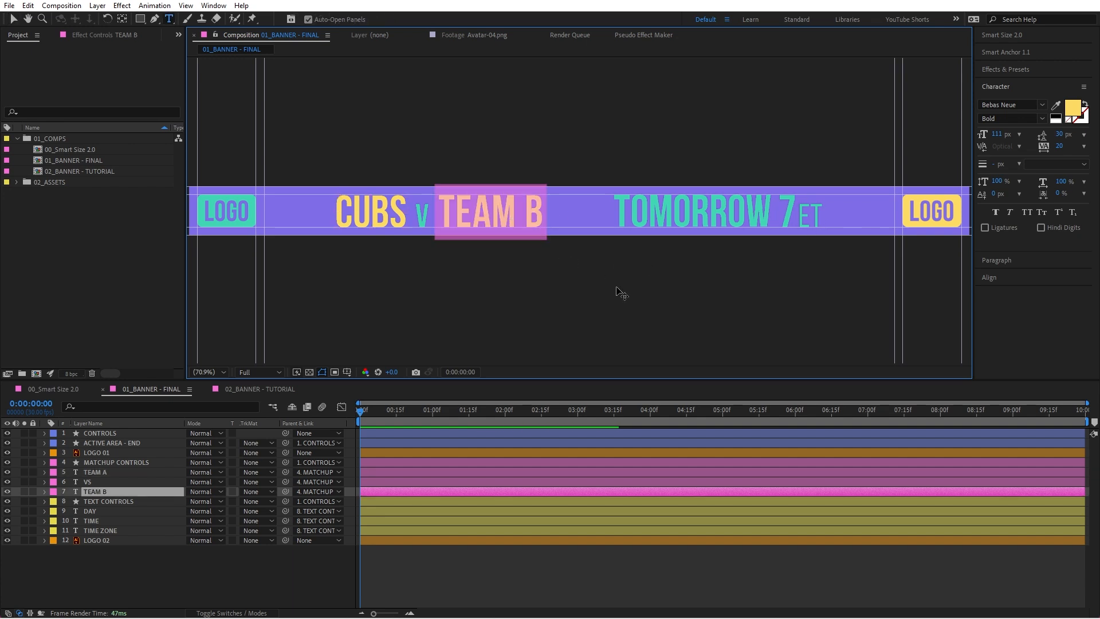
pyautogui.write('WILDCATS')
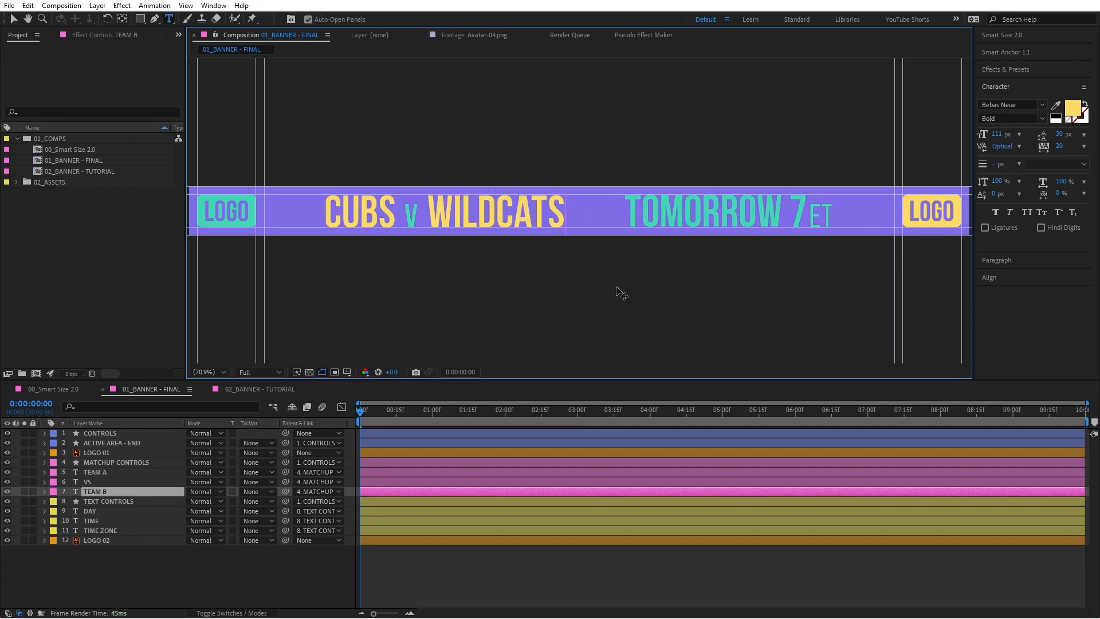
pyautogui.click(616, 288)
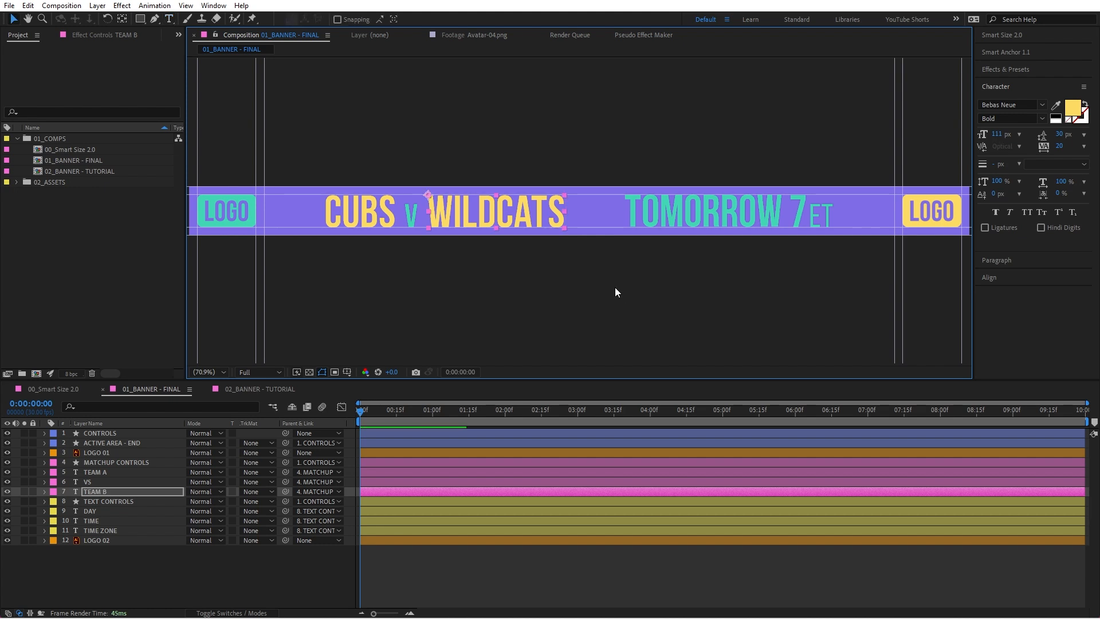
# Step: Highlight the three matchup text layers, and do the same for the day, time and time zone text layers
pyautogui.click(385, 216)
pyautogui.keyDown('shift'); pyautogui.click(412, 218); pyautogui.keyUp('shift')
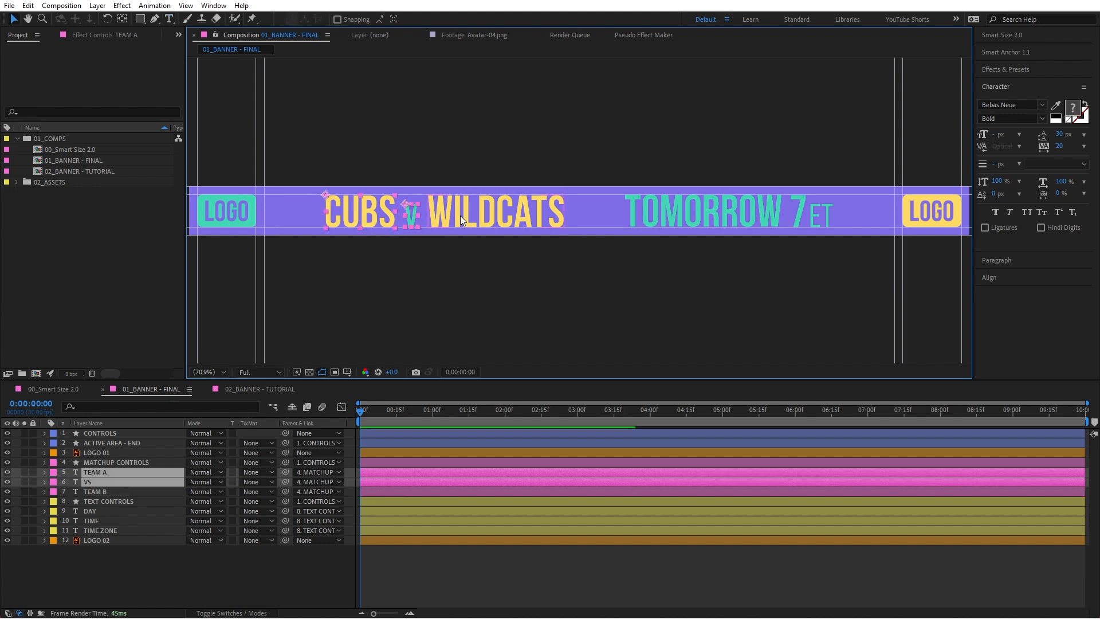
pyautogui.keyDown('shift'); pyautogui.click(460, 215); pyautogui.keyUp('shift')
pyautogui.click(739, 216)
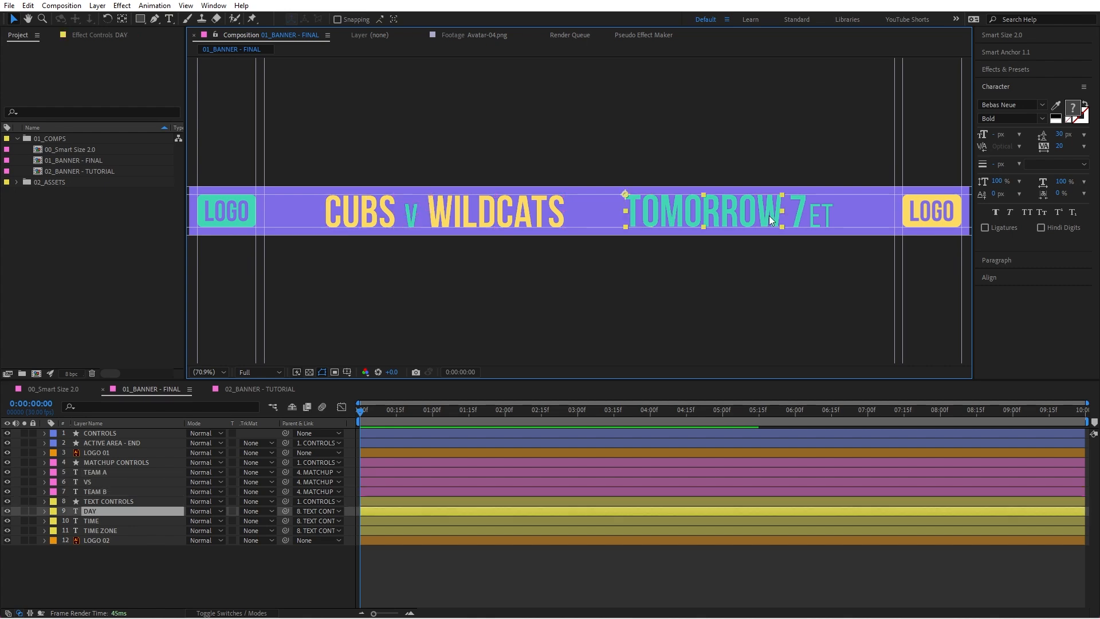
pyautogui.keyDown('shift'); pyautogui.click(798, 212); pyautogui.keyUp('shift')
pyautogui.keyDown('shift'); pyautogui.click(818, 220); pyautogui.keyUp('shift')
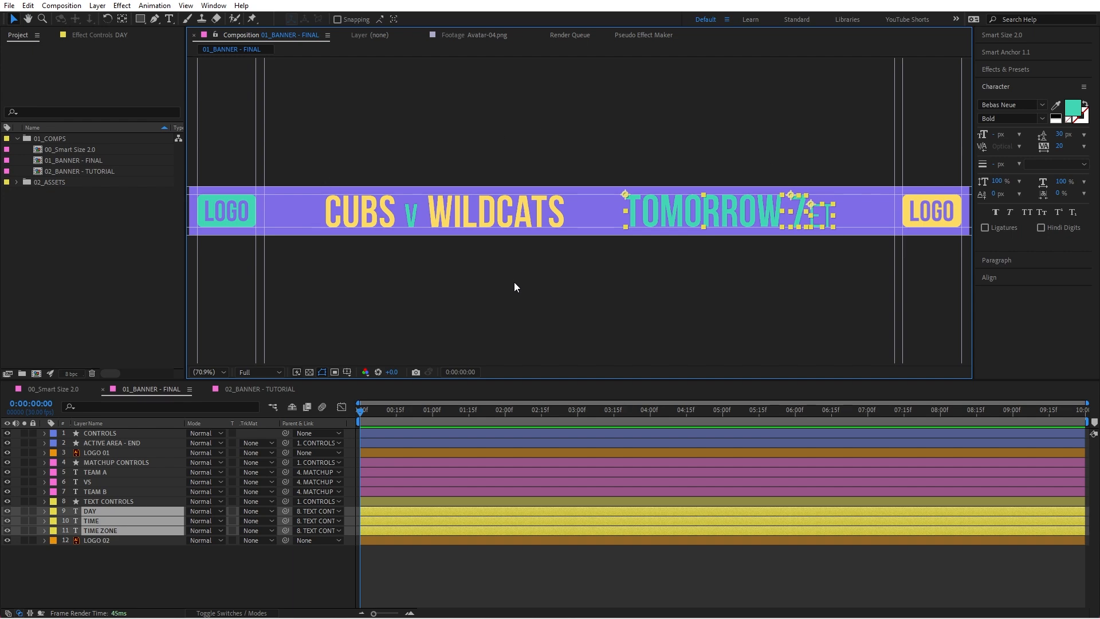
# Step: Try to stretch the WILDCATS, V and CUBS text layers wider to test the banner spacing, and undo the stretching
pyautogui.click(518, 214)
pyautogui.click(394, 212)
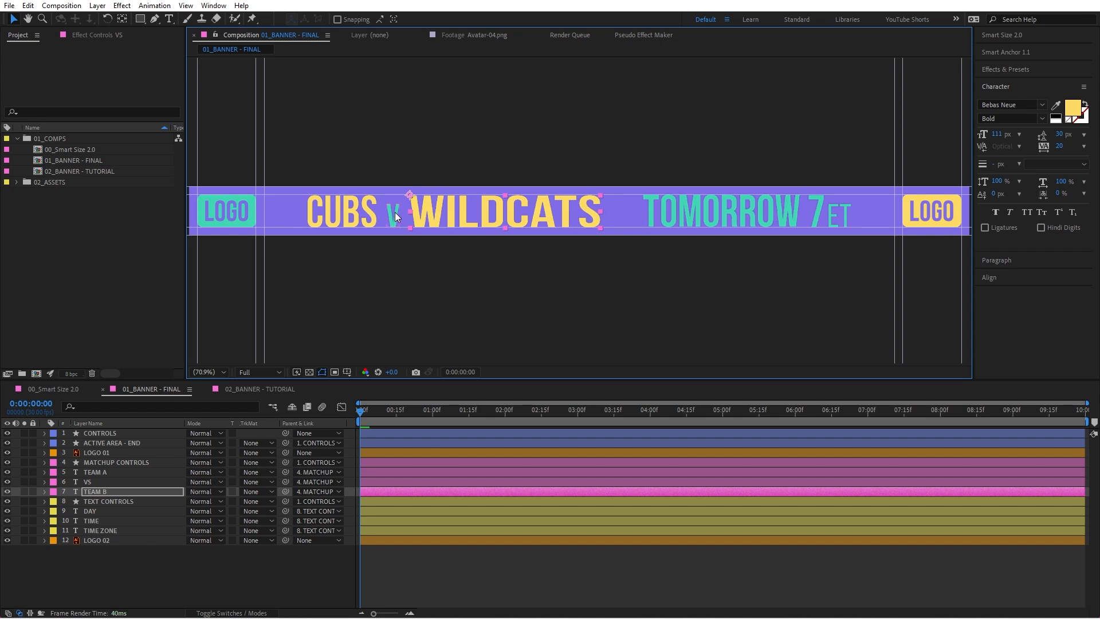
pyautogui.click(352, 214)
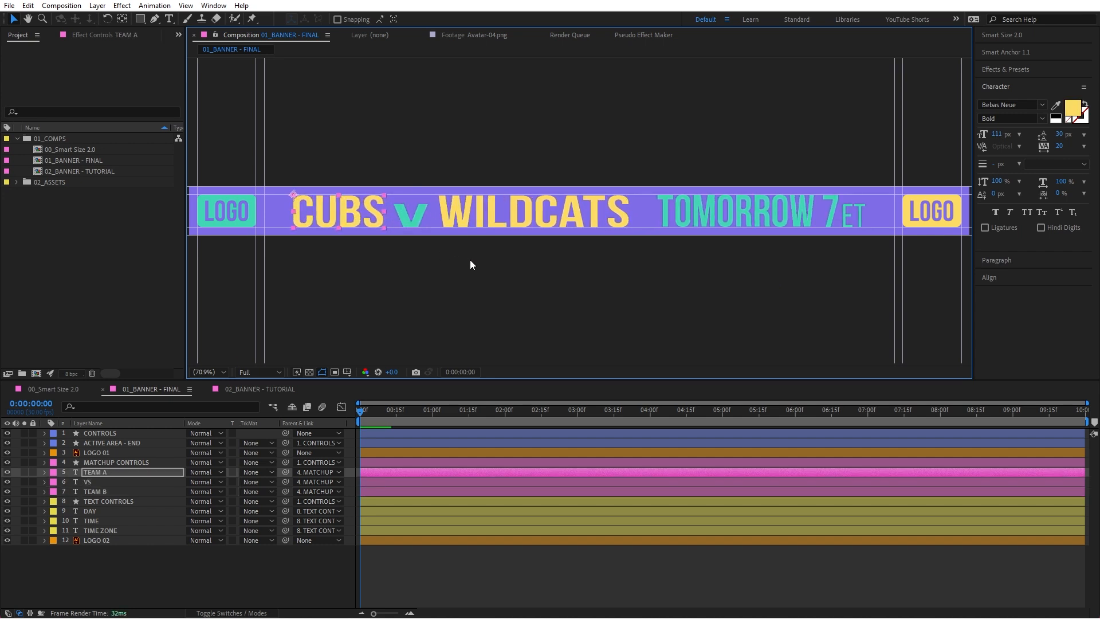
pyautogui.hotkey('ctrl', 'Down')
pyautogui.hotkey('ctrl', 'Down')
# Step: Replace the TOMORROW text with TODAY
pyautogui.doubleClick(720, 214)
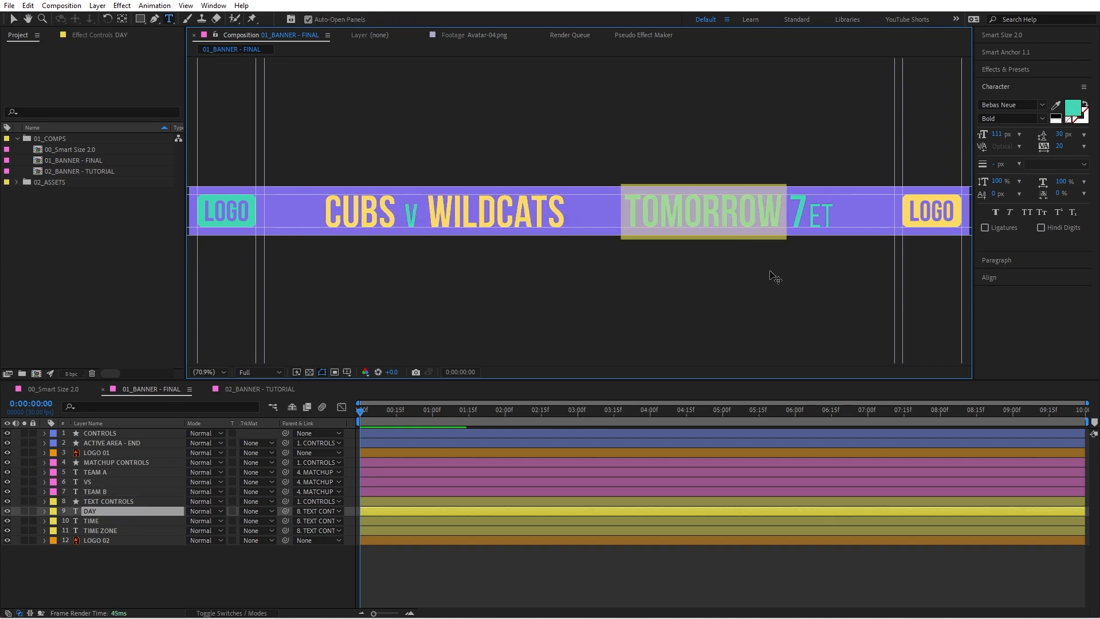
pyautogui.write('TODAY')
pyautogui.press('Escape')
pyautogui.press('v')
# Step: Extend the banner's game time to 7:30
pyautogui.doubleClick(774, 207)
pyautogui.click(777, 204)
pyautogui.write(':')
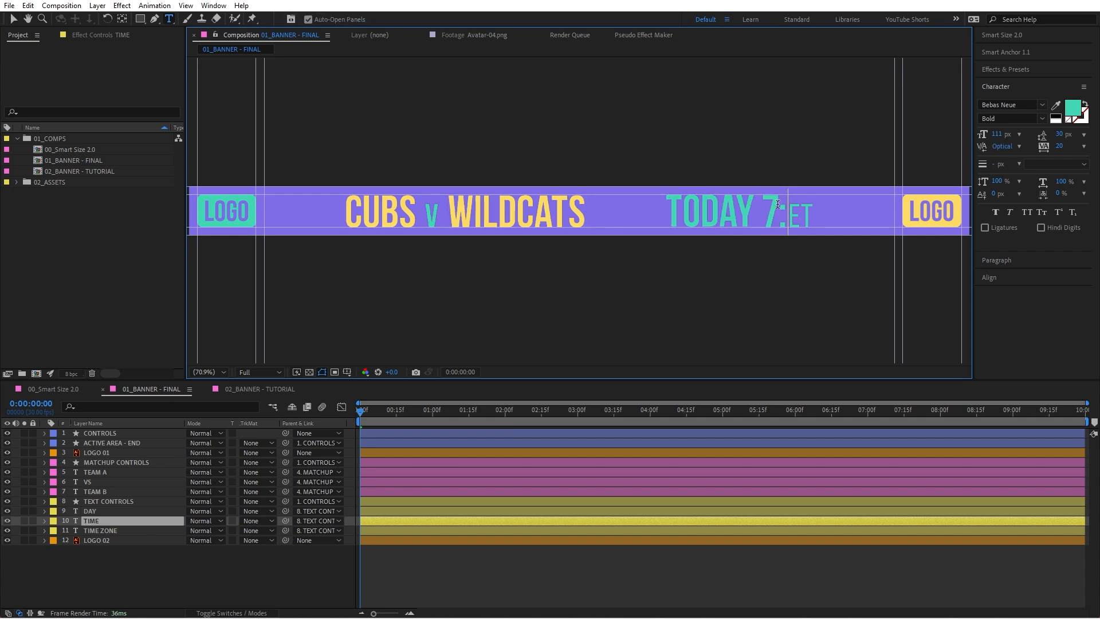
pyautogui.write('30')
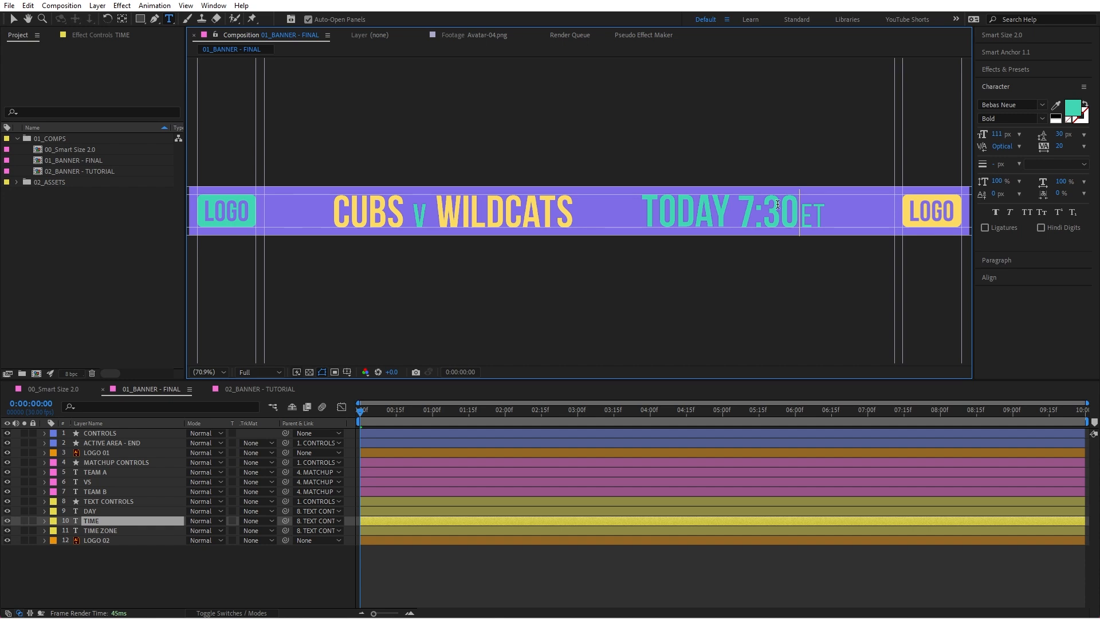
# Step: Clear the text of the TIME and TIME ZONE layers
pyautogui.doubleClick(778, 205)
pyautogui.press('BackSpace')
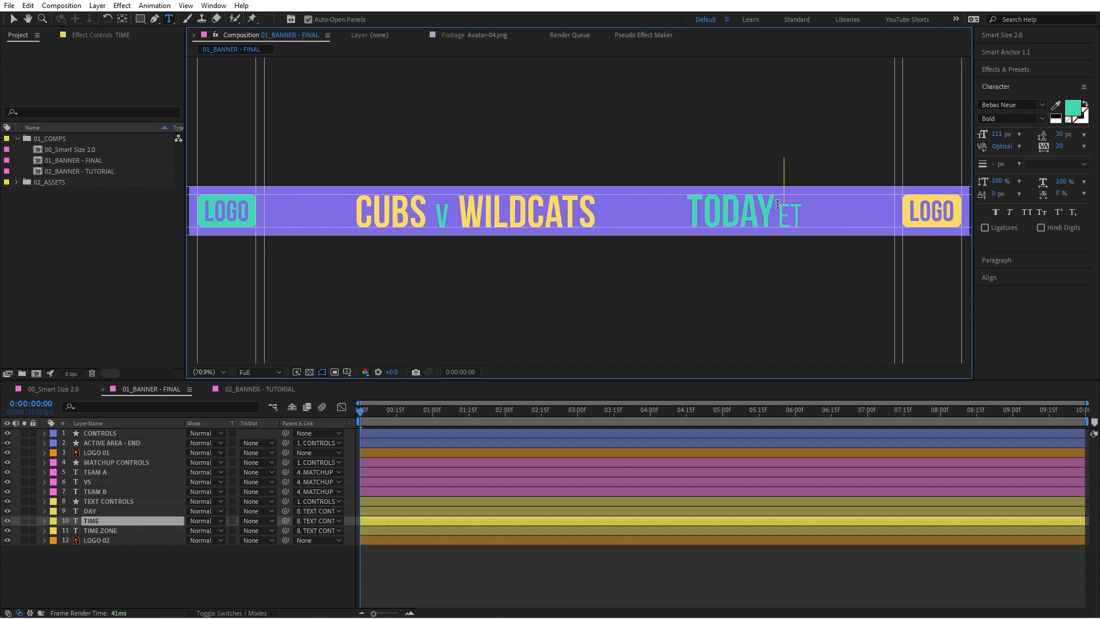
pyautogui.doubleClick(789, 208)
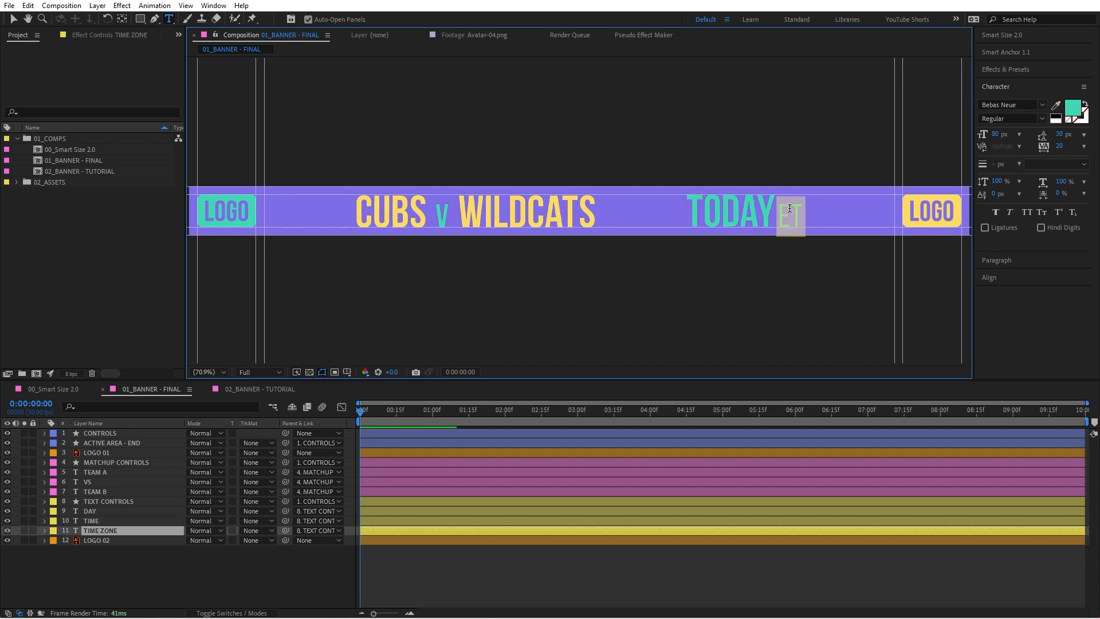
pyautogui.press('BackSpace')
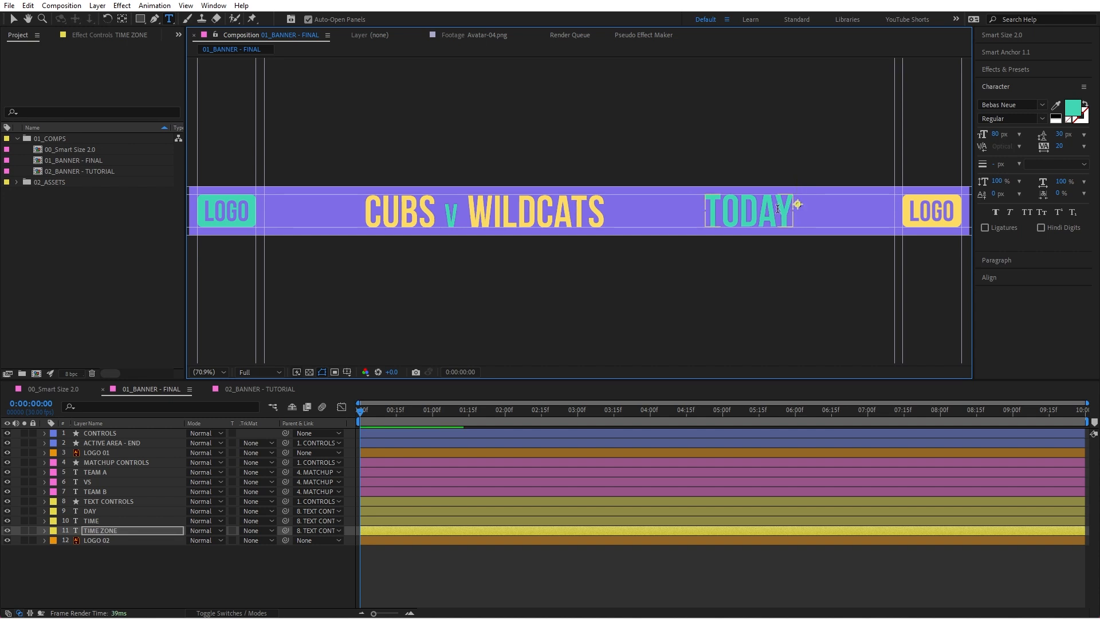
# Step: Replace the DAY layer's text with NEXT
pyautogui.doubleClick(740, 208)
pyautogui.write('NEXT')
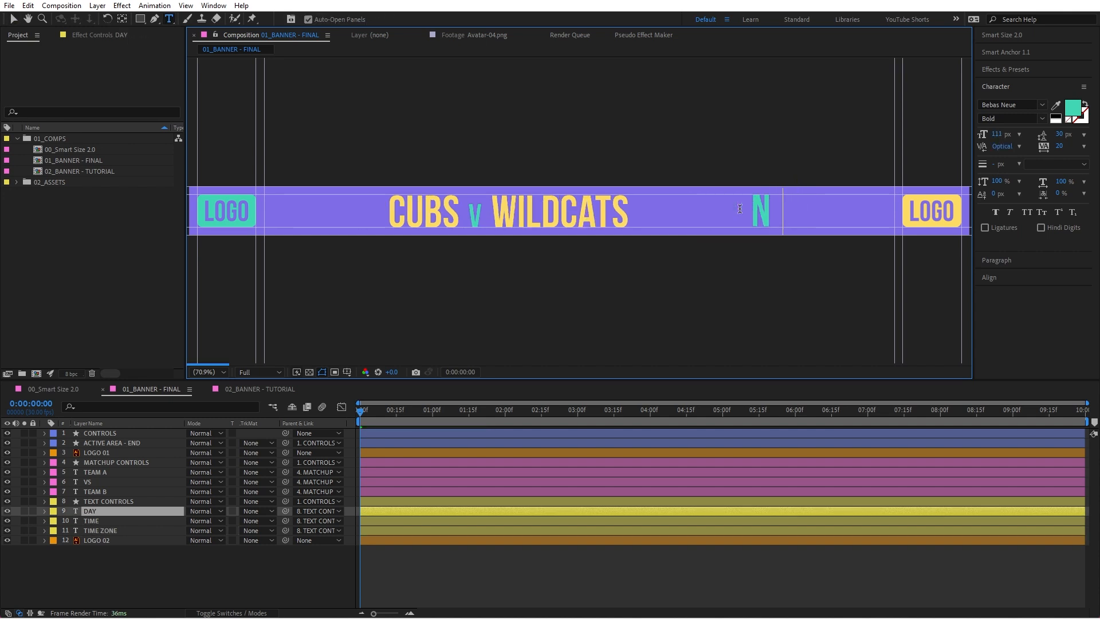
pyautogui.press('Escape')
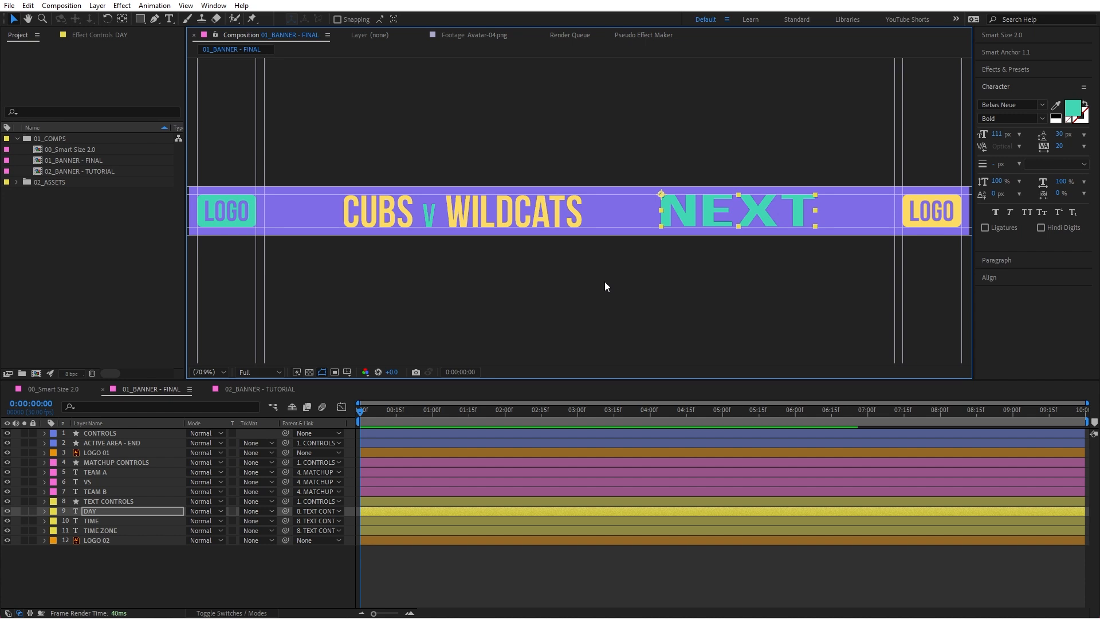
# Step: Open the Smart Size 2.0 script's controls
pyautogui.click(1005, 37)
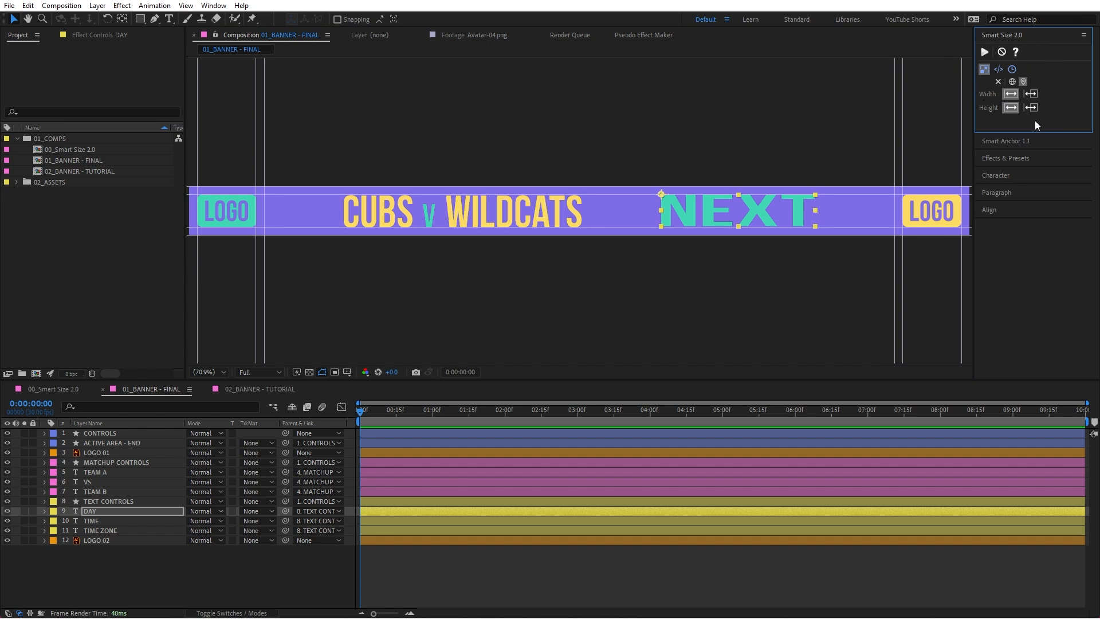
pyautogui.click(1029, 140)
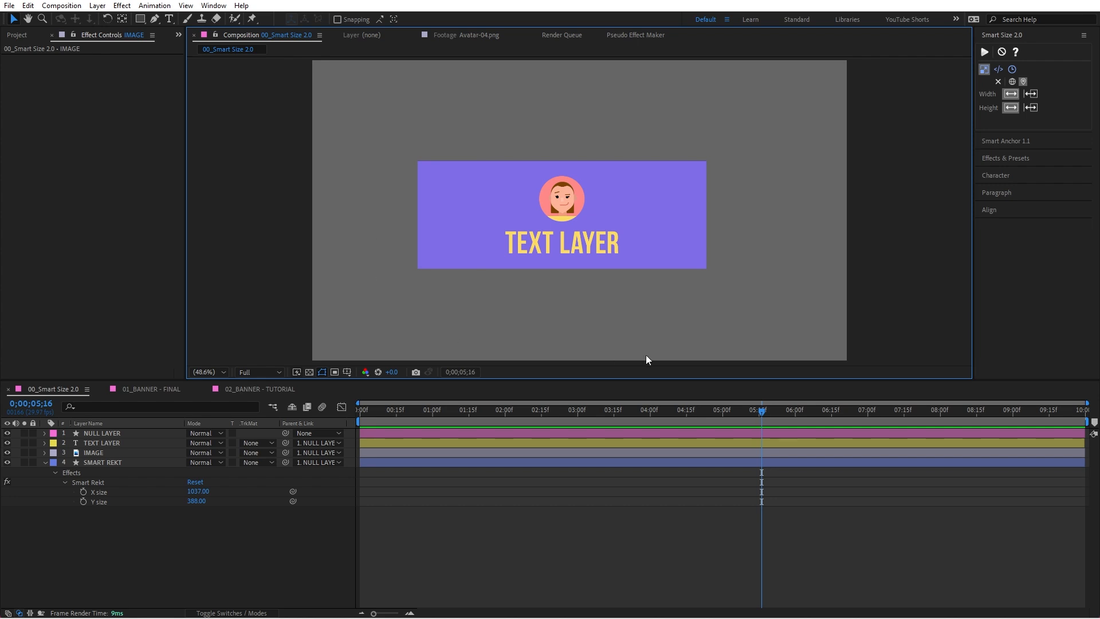
# Step: Try moving the parent NULL LAYER in the 00_Smart Size 2.0 composition, and undo the move
pyautogui.click(95, 432)
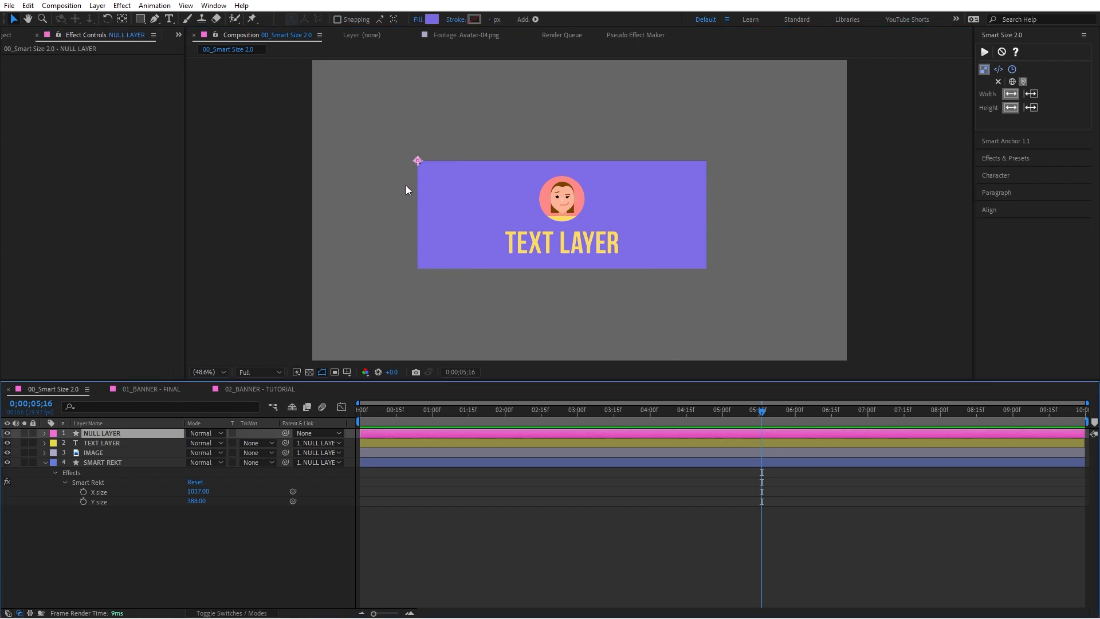
pyautogui.moveTo(420, 171); pyautogui.dragTo(475, 138)
pyautogui.hotkey('ctrl', 'z')
# Step: Inspect the NULL LAYER, TEXT LAYER, IMAGE and SMART REKT layers one by one
pyautogui.click(119, 443)
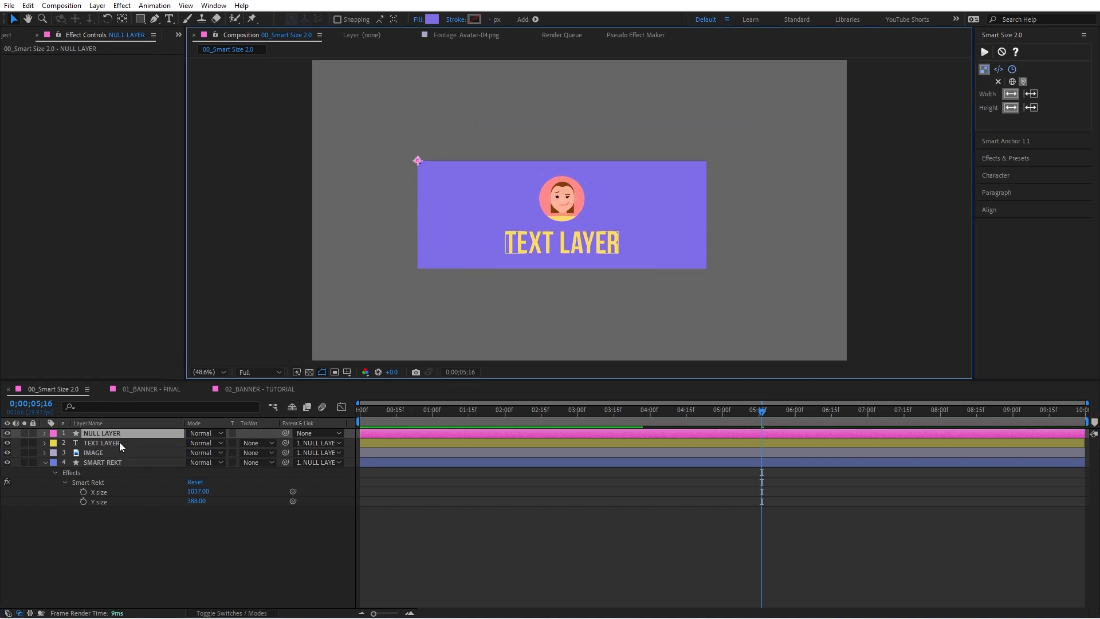
pyautogui.hotkey('ctrl', 'a')
pyautogui.click(108, 434)
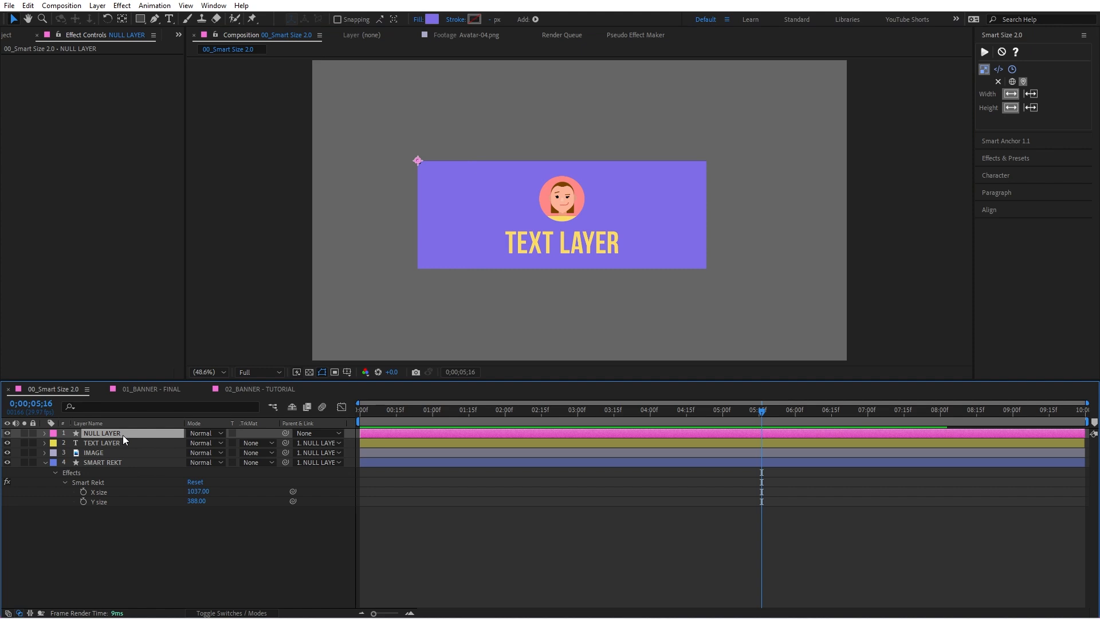
pyautogui.click(116, 442)
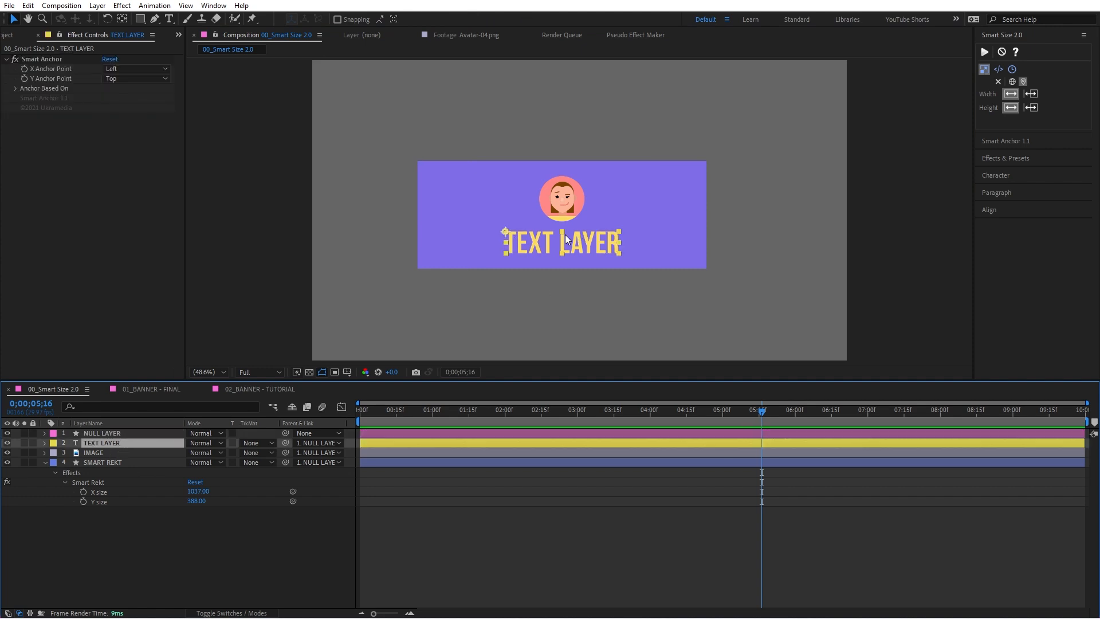
pyautogui.click(325, 349)
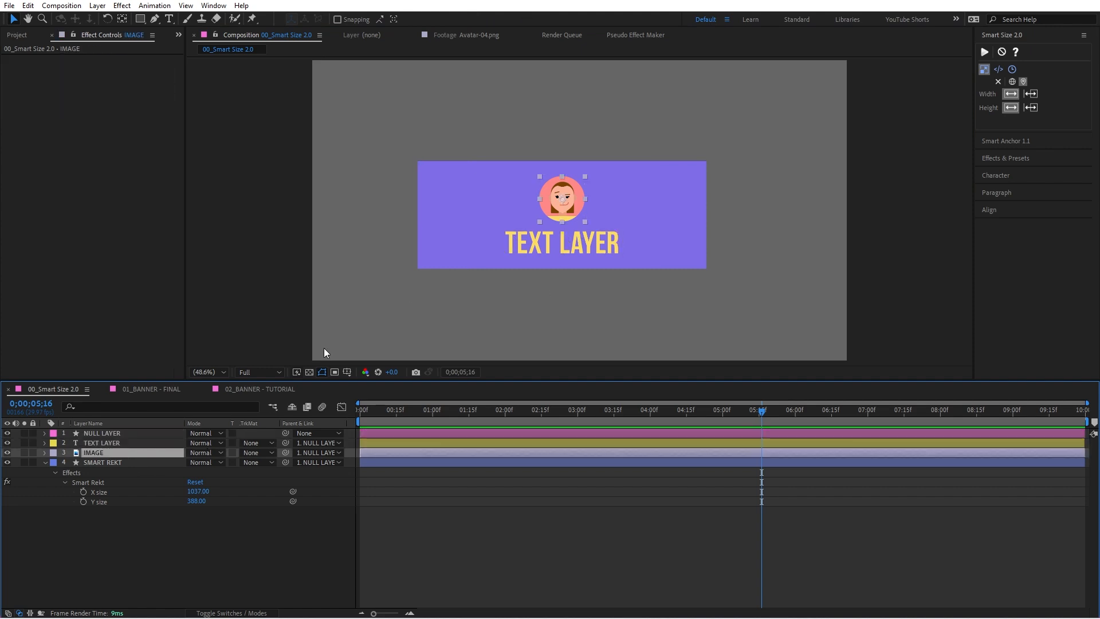
pyautogui.click(148, 463)
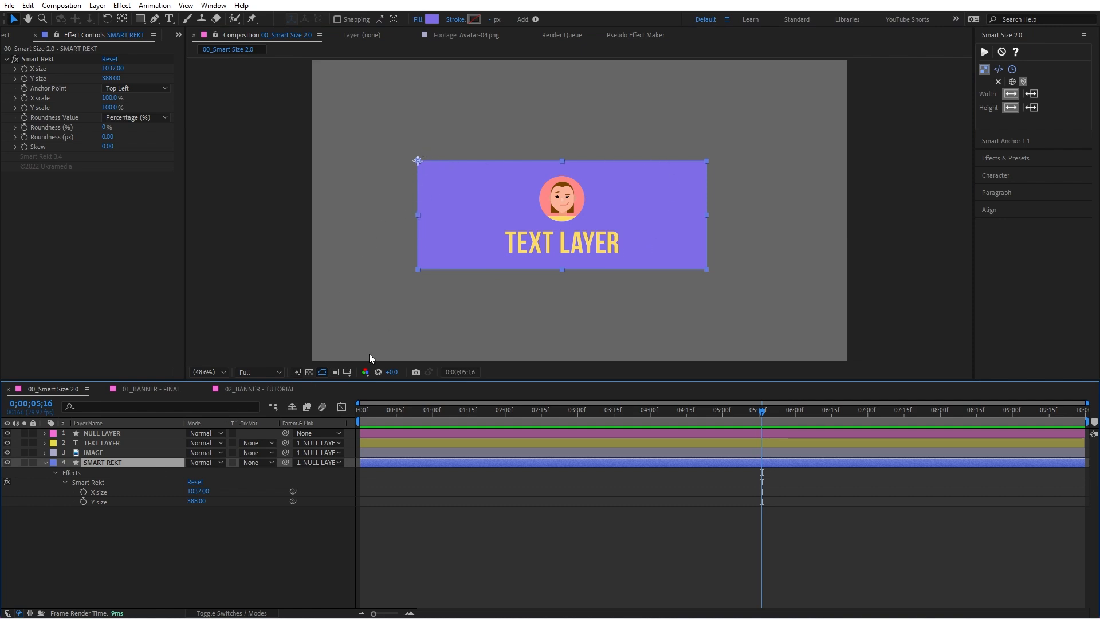
# Step: Try enlarging the SMART REKT rectangle to an X size of 1286 and a Y size of 530, and undo both changes
pyautogui.moveTo(198, 491); pyautogui.dragTo(341, 481)
pyautogui.moveTo(197, 501); pyautogui.dragTo(278, 500)
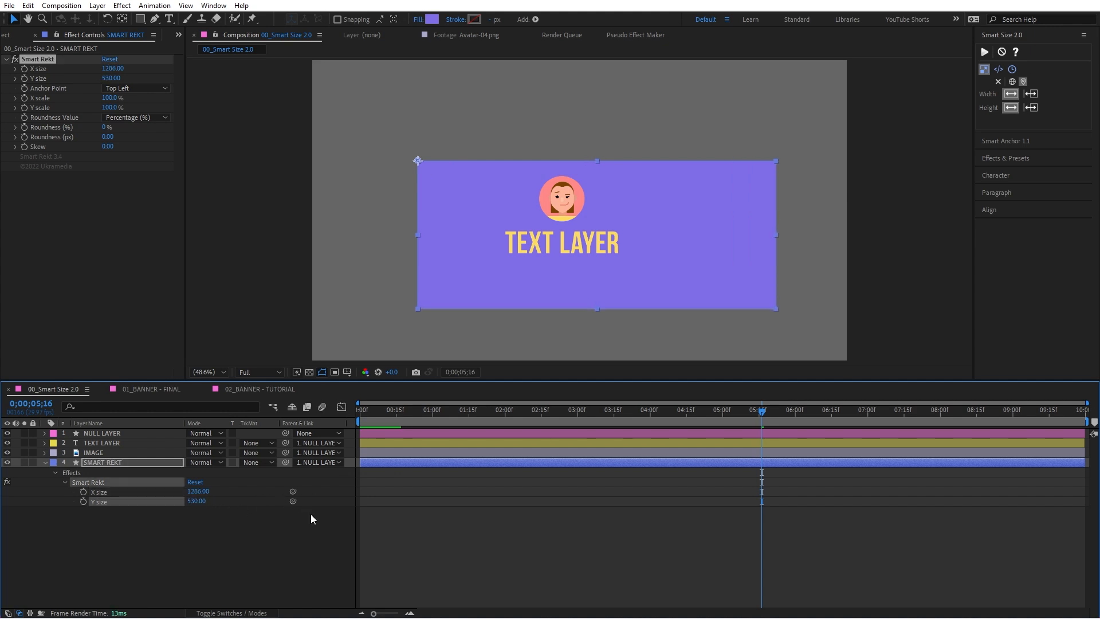
pyautogui.hotkey('ctrl', 'z')
pyautogui.hotkey('ctrl', 'z')
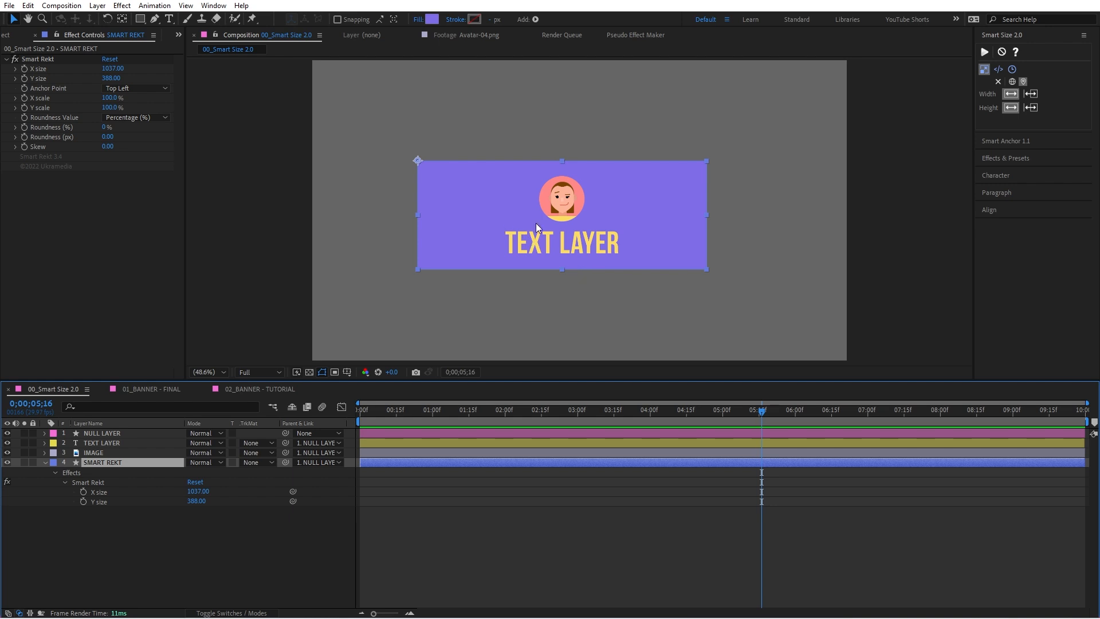
# Step: Reveal the TEXT LAYER's position, try setting it to 0, 0, and undo the change
pyautogui.click(180, 532)
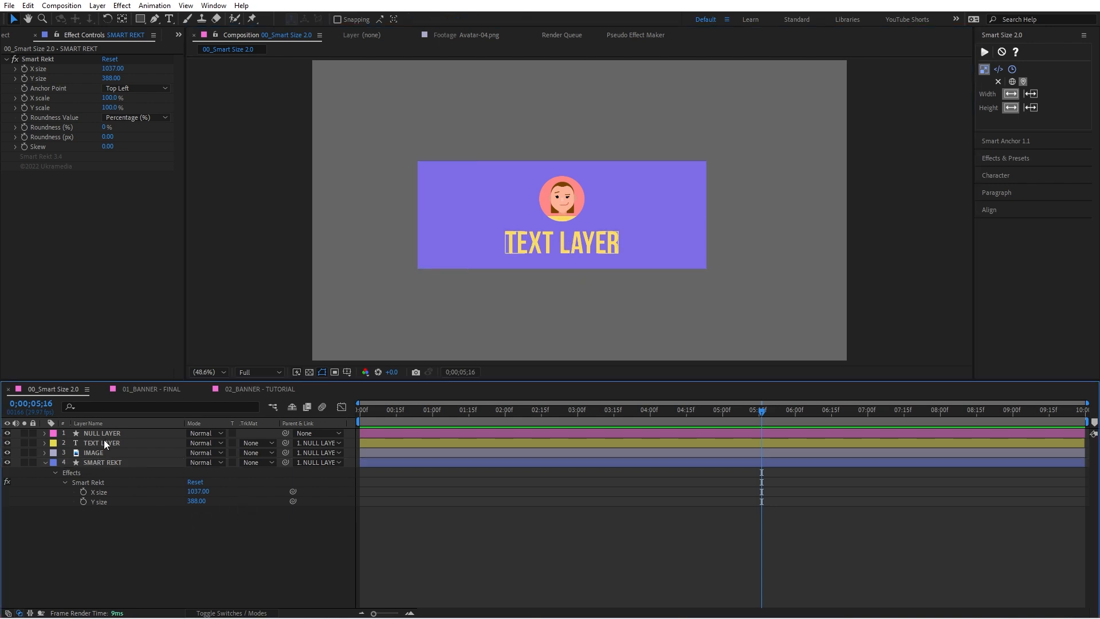
pyautogui.click(104, 442)
pyautogui.press('p')
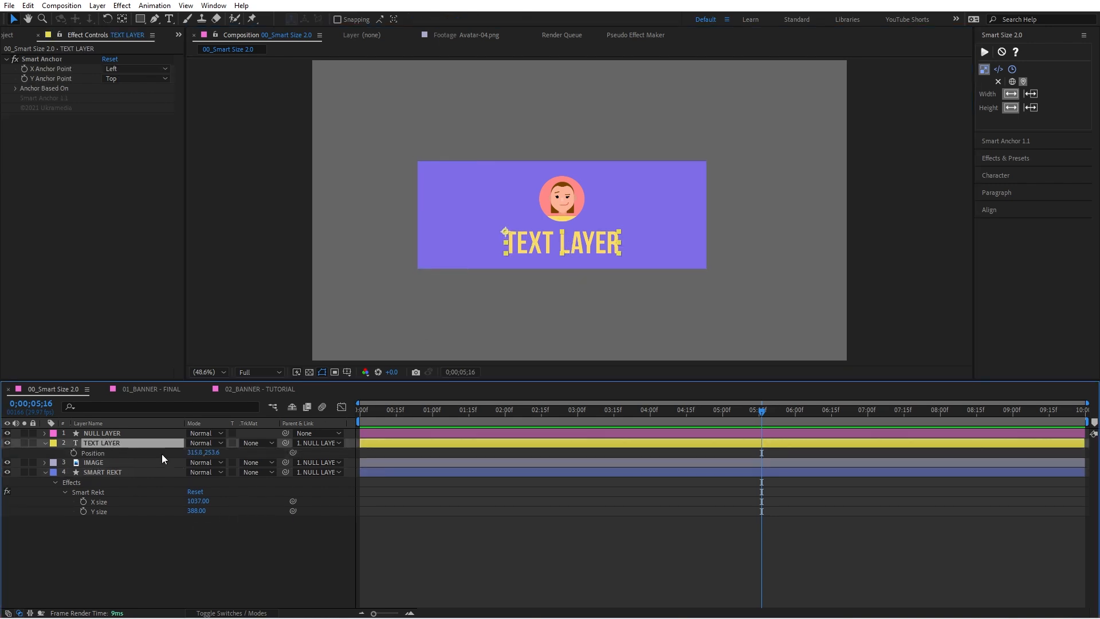
pyautogui.click(199, 452)
pyautogui.write('0')
pyautogui.press('Tab')
pyautogui.write('0')
pyautogui.press('Return')
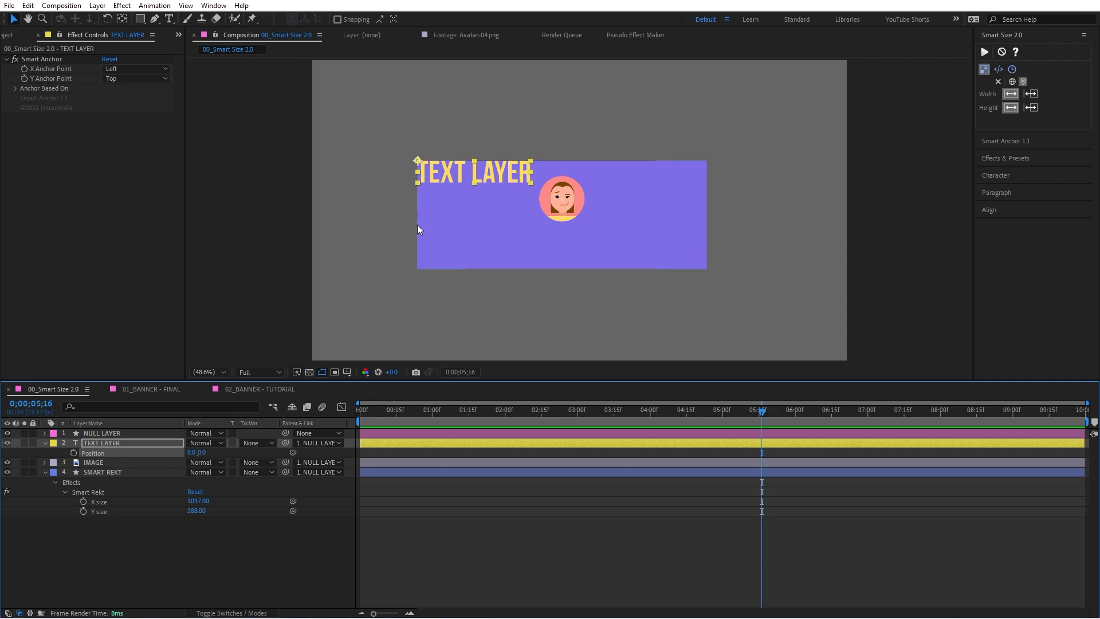
pyautogui.hotkey('ctrl', 'z')
pyautogui.hotkey('ctrl', 'z')
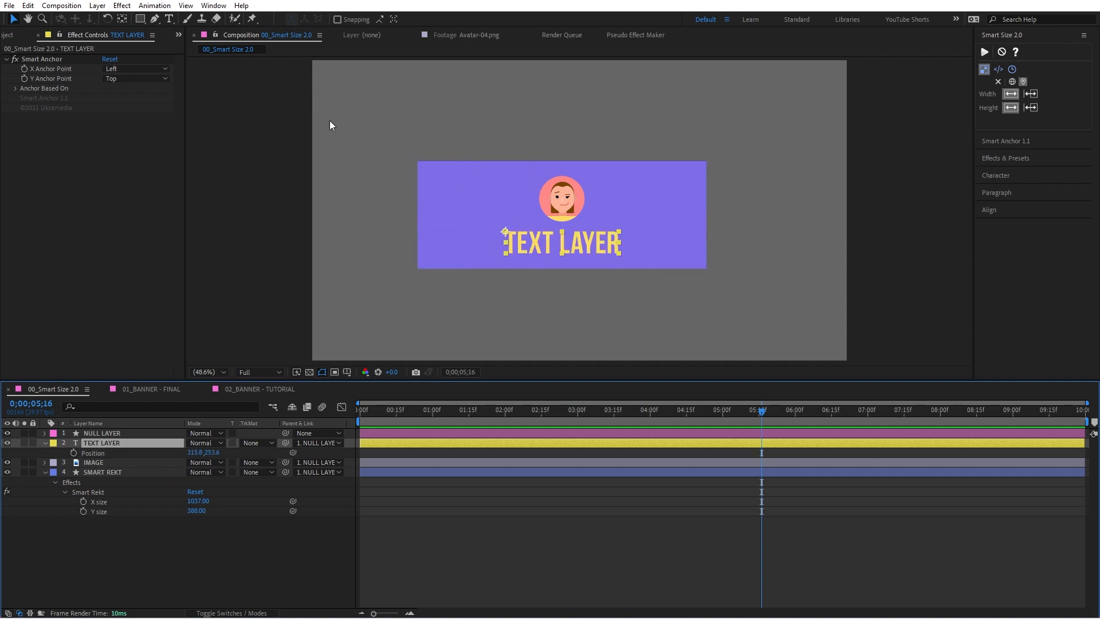
# Step: Apply Smart Size to the IMAGE and TEXT LAYER layers with layer width and layer height display
pyautogui.click(762, 133)
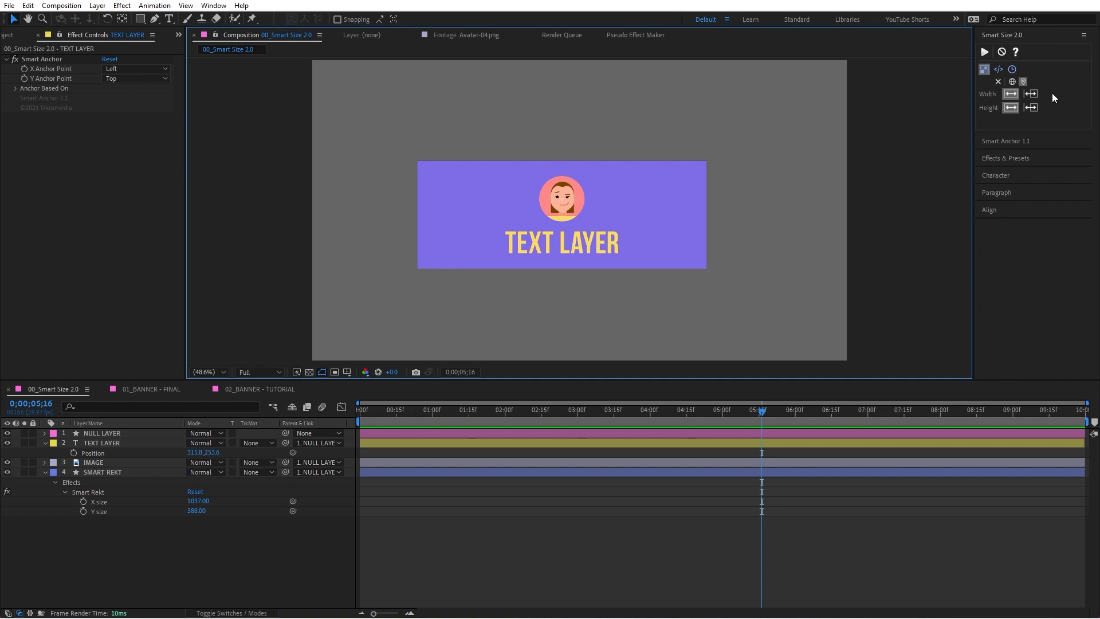
pyautogui.click(554, 194)
pyautogui.keyDown('shift'); pyautogui.click(590, 238); pyautogui.keyUp('shift')
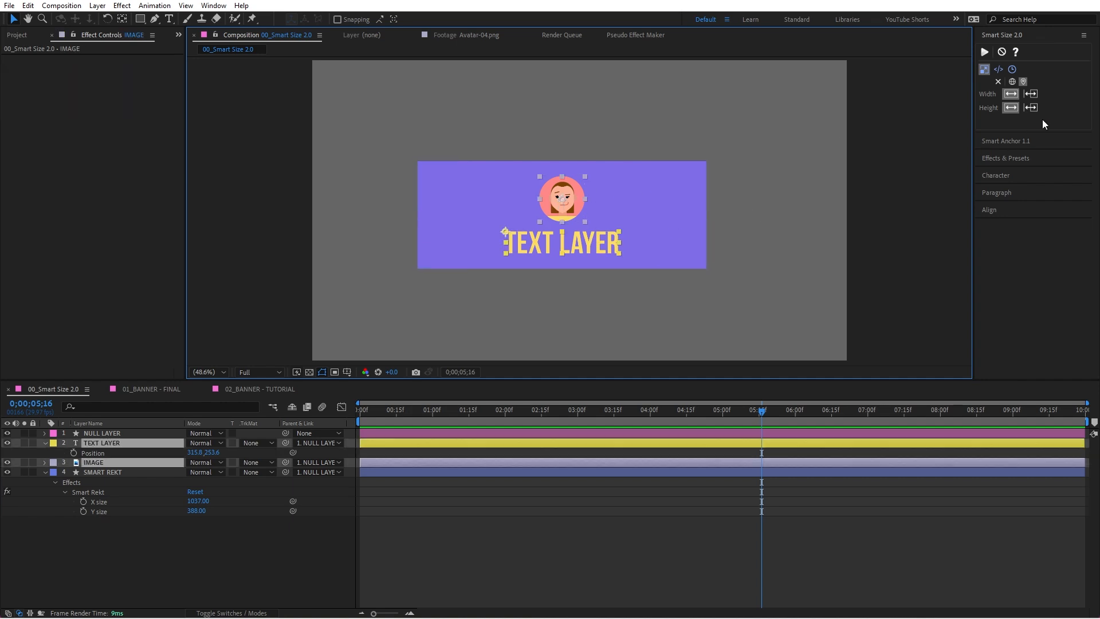
pyautogui.click(985, 53)
pyautogui.click(618, 127)
# Step: Stretch the avatar IMAGE layer to about 809 px wide and 410 px high
pyautogui.click(566, 201)
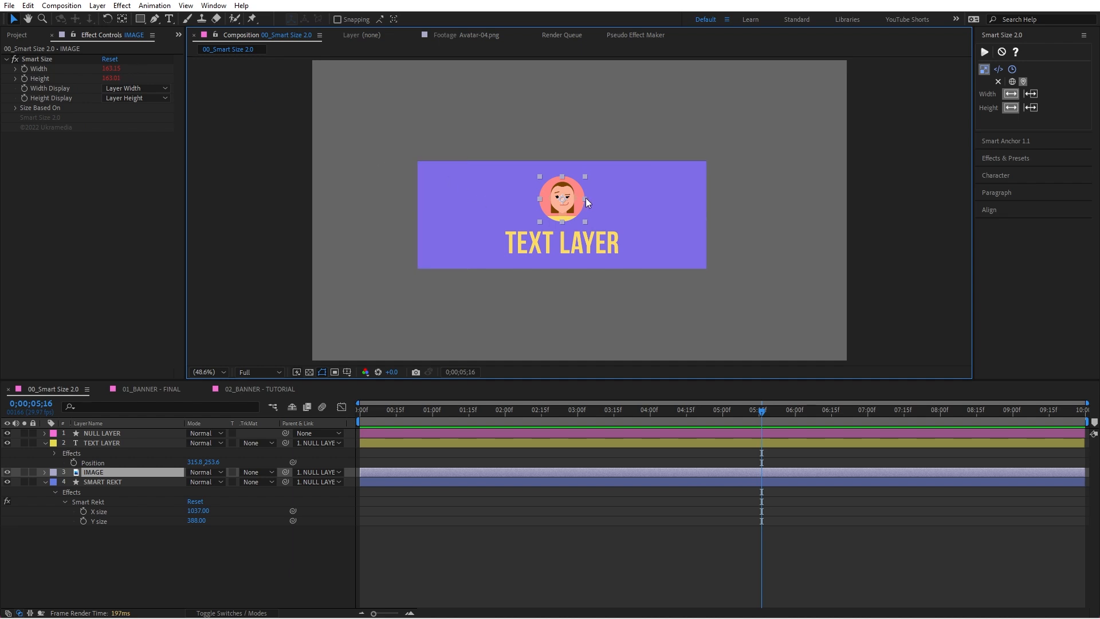
pyautogui.moveTo(585, 199); pyautogui.dragTo(675, 198)
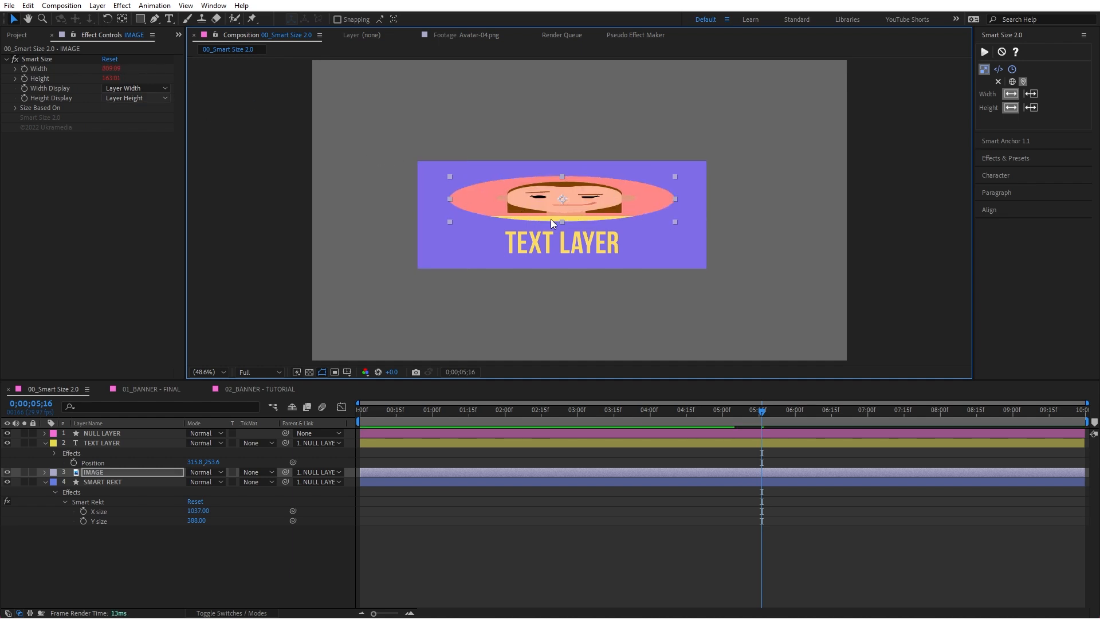
pyautogui.moveTo(562, 222); pyautogui.dragTo(572, 262)
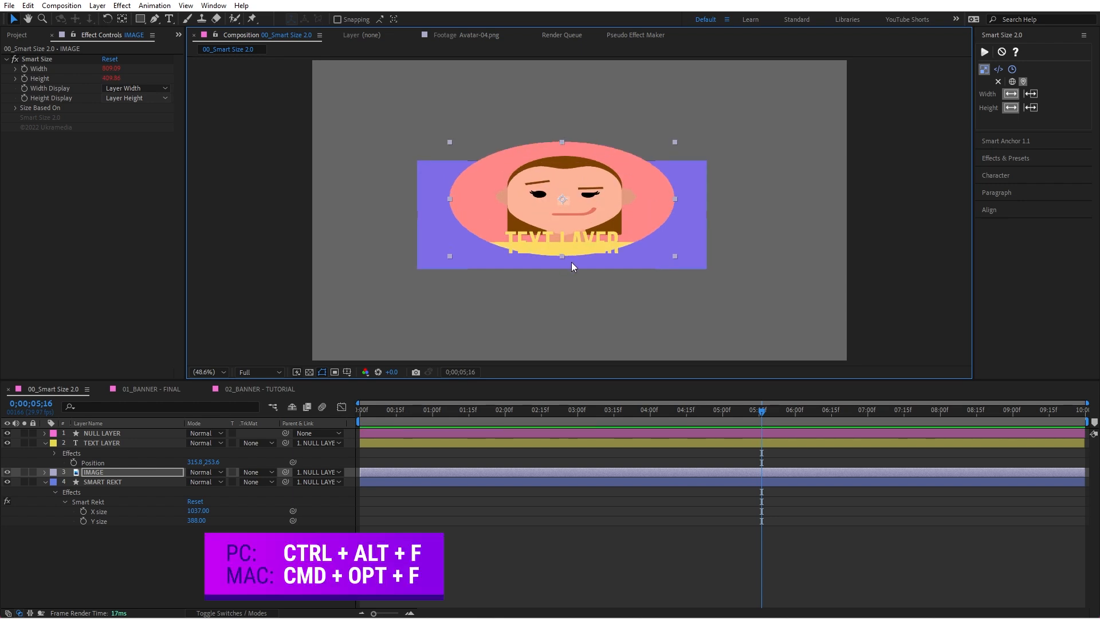
# Step: Try fitting the IMAGE layer to the full composition size, and undo this along with the earlier stretching
pyautogui.hotkey('ctrl', 'alt', 'f')
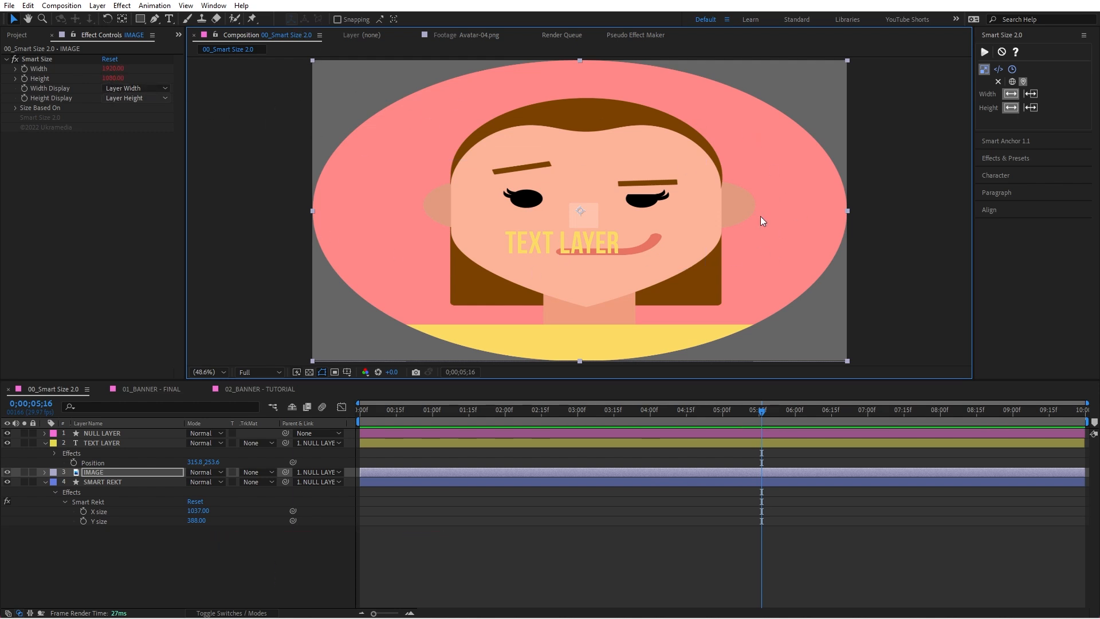
pyautogui.hotkey('ctrl', 'z')
pyautogui.hotkey('ctrl', 'z')
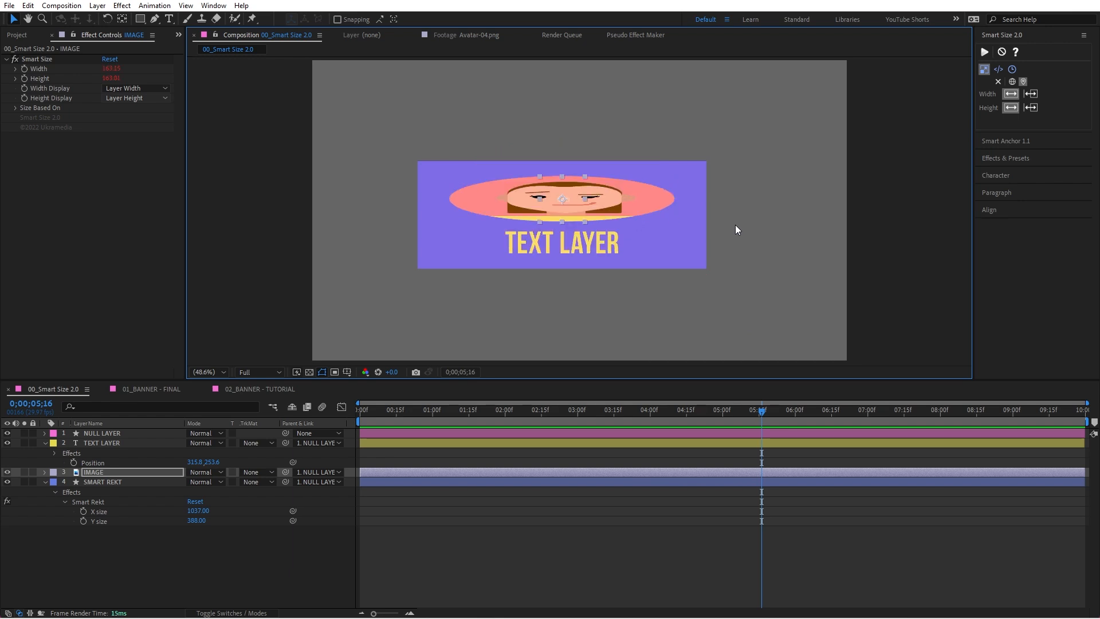
pyautogui.hotkey('ctrl', 'z')
# Step: Remove Smart Size from both the IMAGE and TEXT LAYER layers
pyautogui.keyDown('shift'); pyautogui.click(602, 245); pyautogui.keyUp('shift')
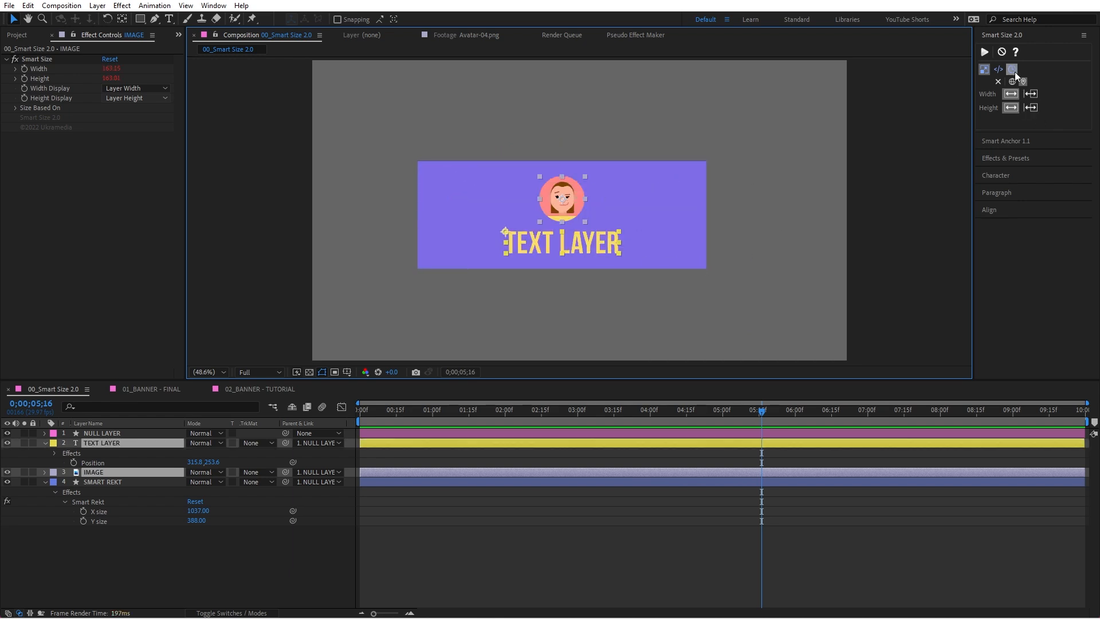
pyautogui.click(1006, 53)
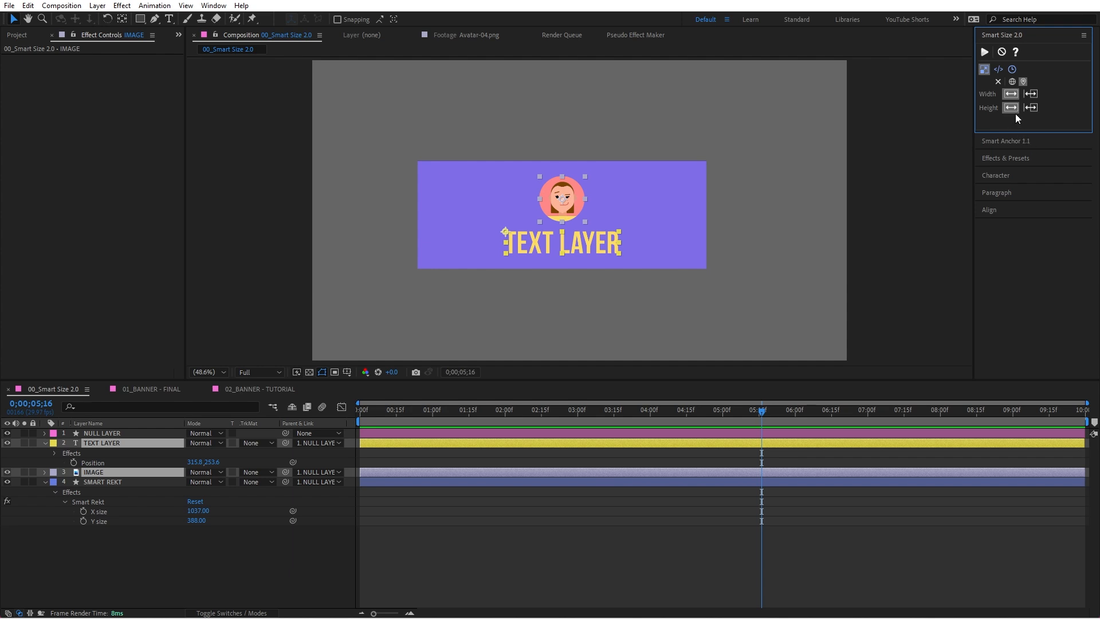
# Step: Examine Smart Size's position-plus-size display options for width and height, its code options and its time options
pyautogui.click(1030, 96)
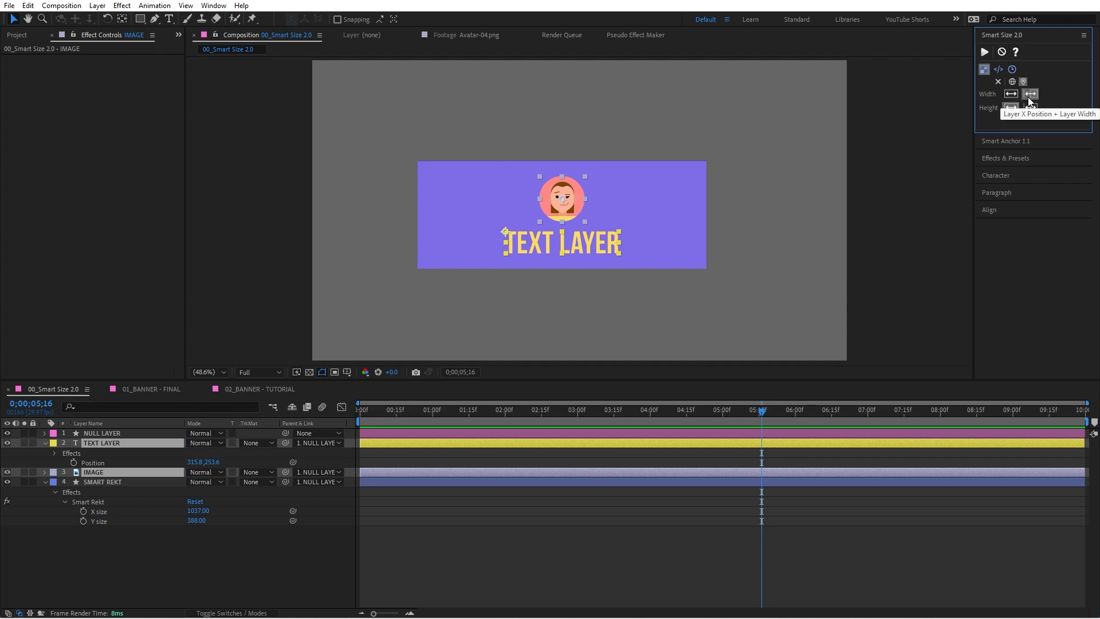
pyautogui.click(1028, 108)
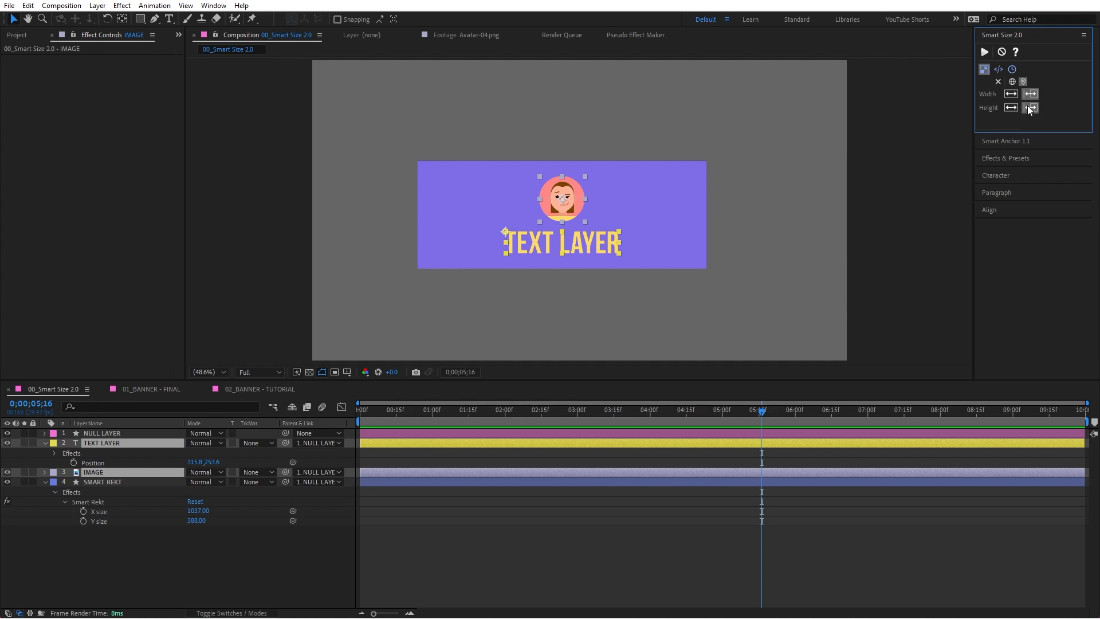
pyautogui.click(1011, 108)
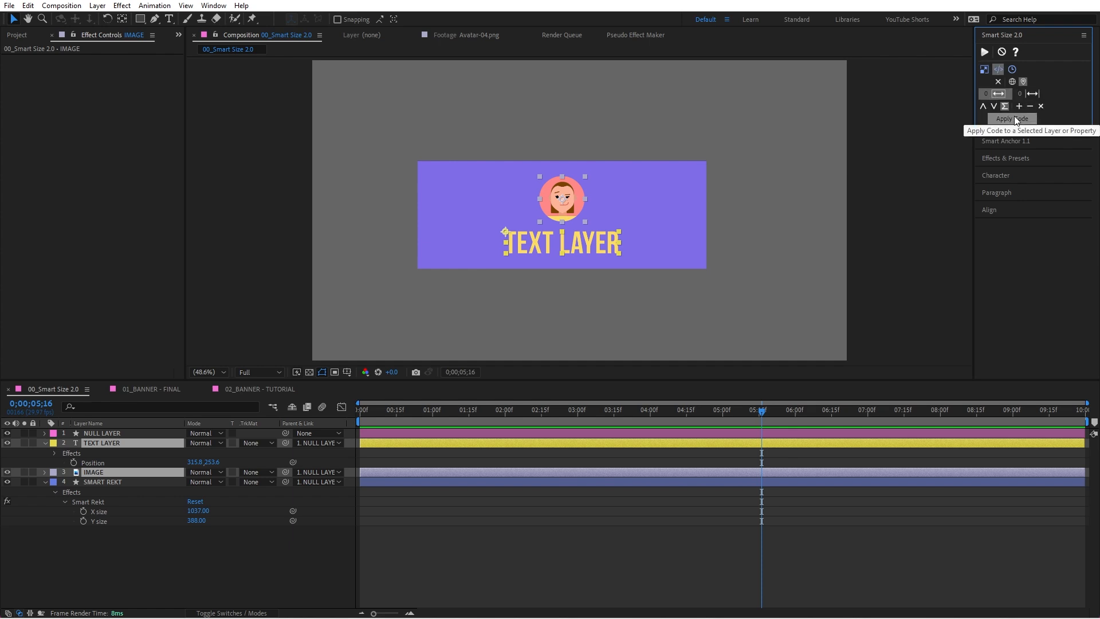
pyautogui.click(1038, 94)
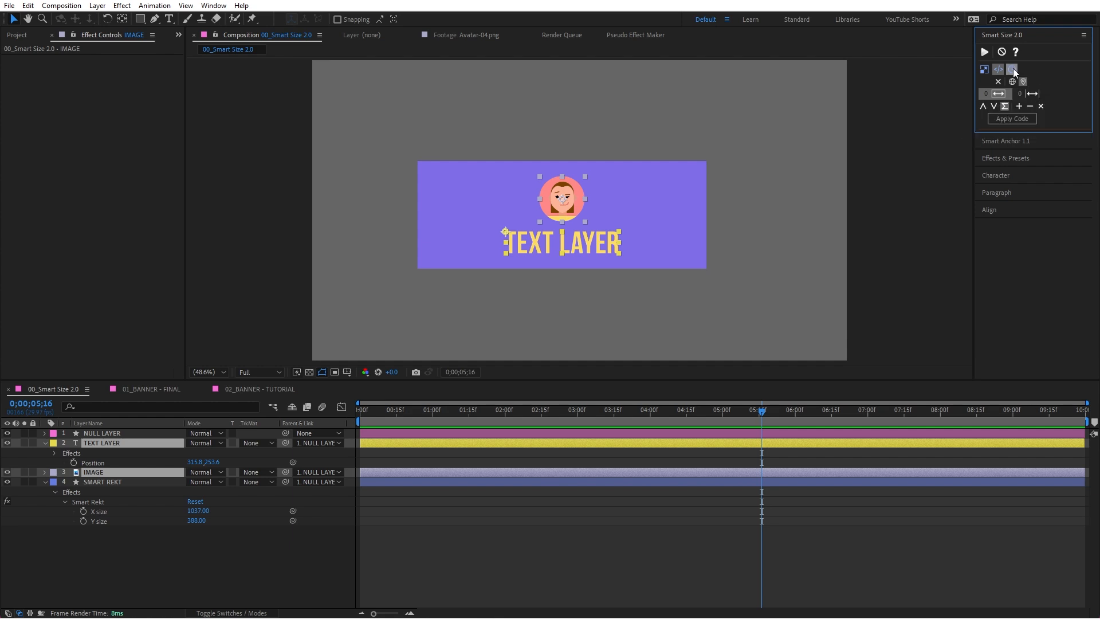
pyautogui.click(1012, 68)
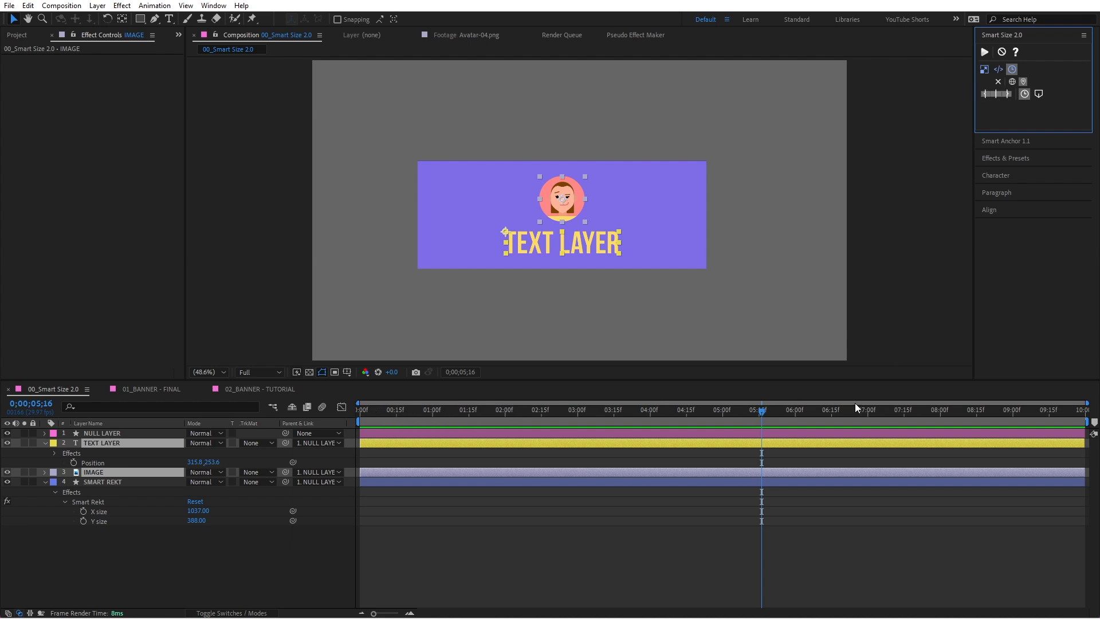
# Step: Try stretching the IMAGE layer wider at 0;00;01;05 and narrowing it at 0;00;05;12, and undo both changes
pyautogui.click(586, 353)
pyautogui.click(445, 410)
pyautogui.click(583, 199)
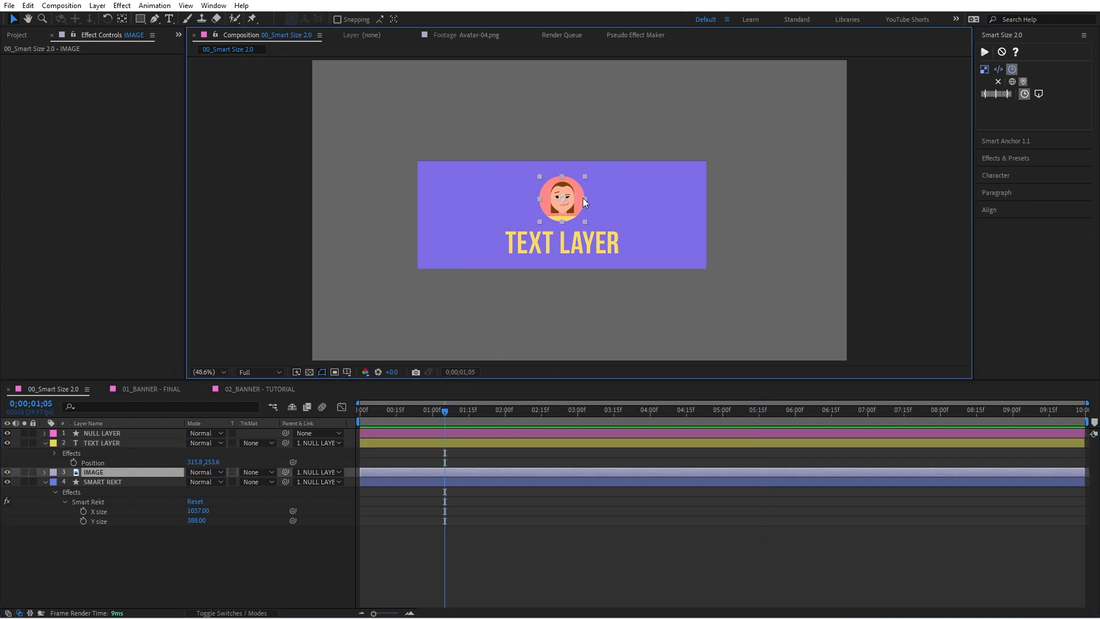
pyautogui.moveTo(583, 199); pyautogui.dragTo(646, 198)
pyautogui.click(751, 410)
pyautogui.moveTo(650, 198); pyautogui.dragTo(569, 201)
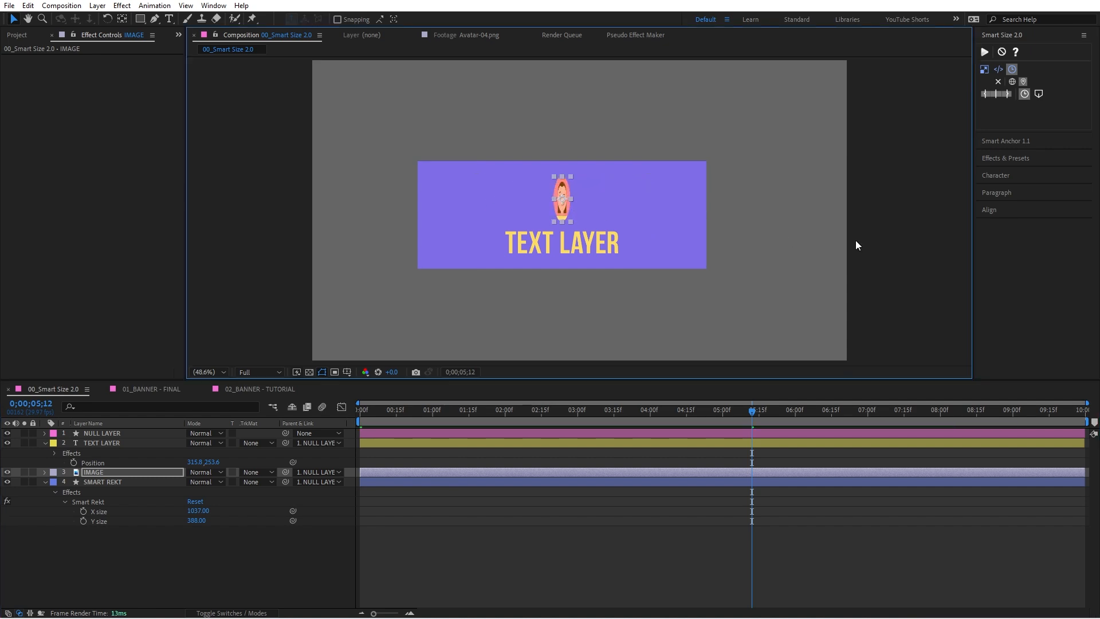
pyautogui.hotkey('ctrl', 'z')
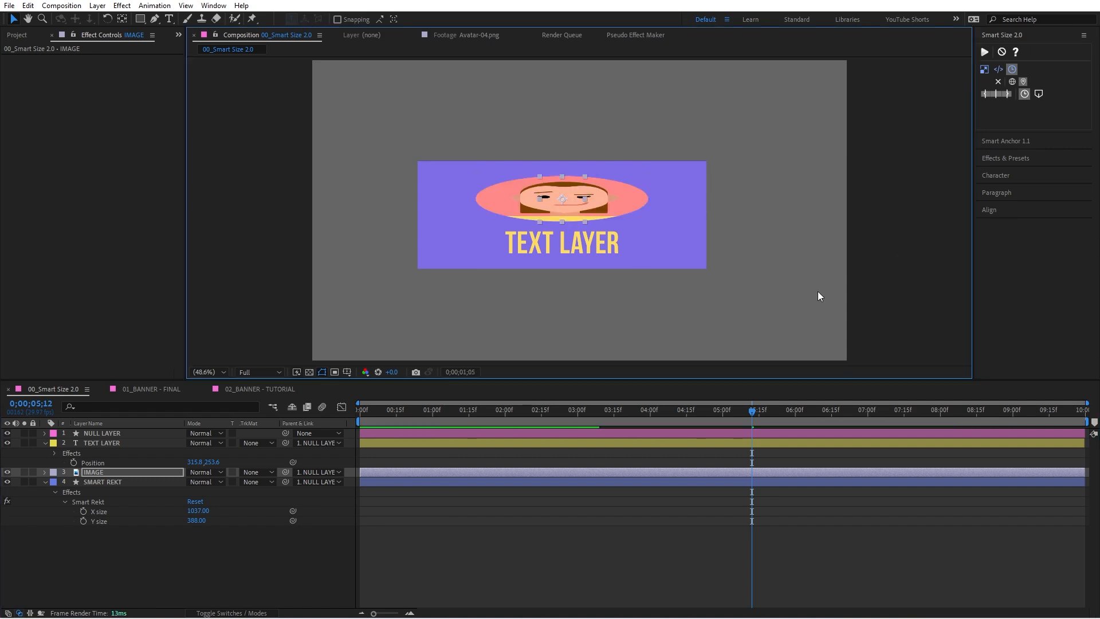
pyautogui.hotkey('ctrl', 'z')
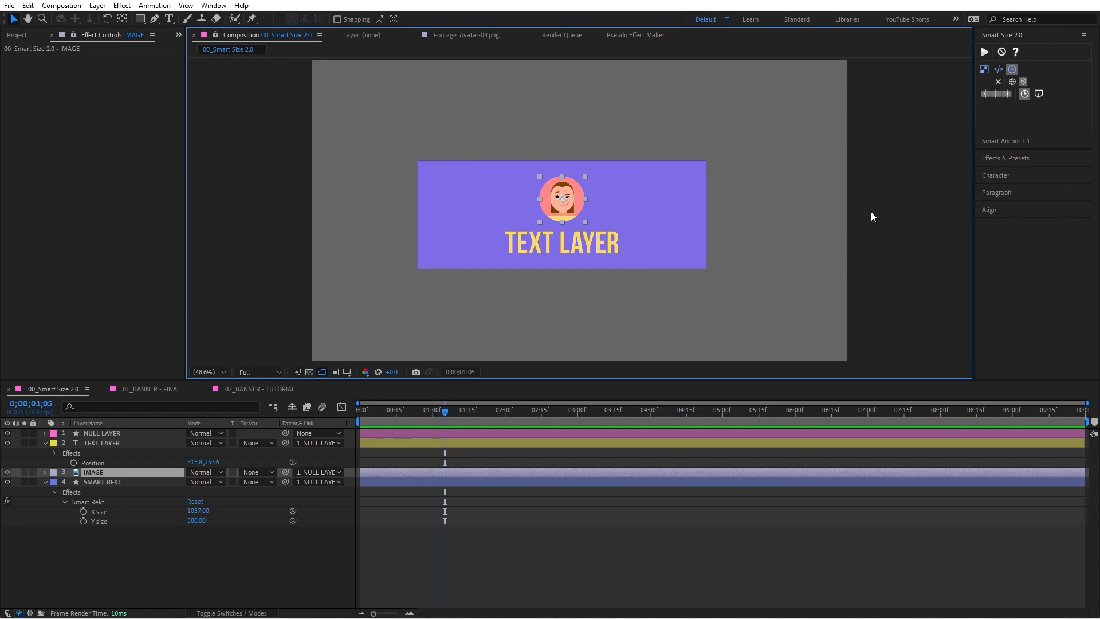
# Step: Set the current time to 0;00;04;13 and apply Smart Size to IMAGE and TEXT LAYER with layer width and layer height display
pyautogui.moveTo(454, 410); pyautogui.dragTo(683, 414)
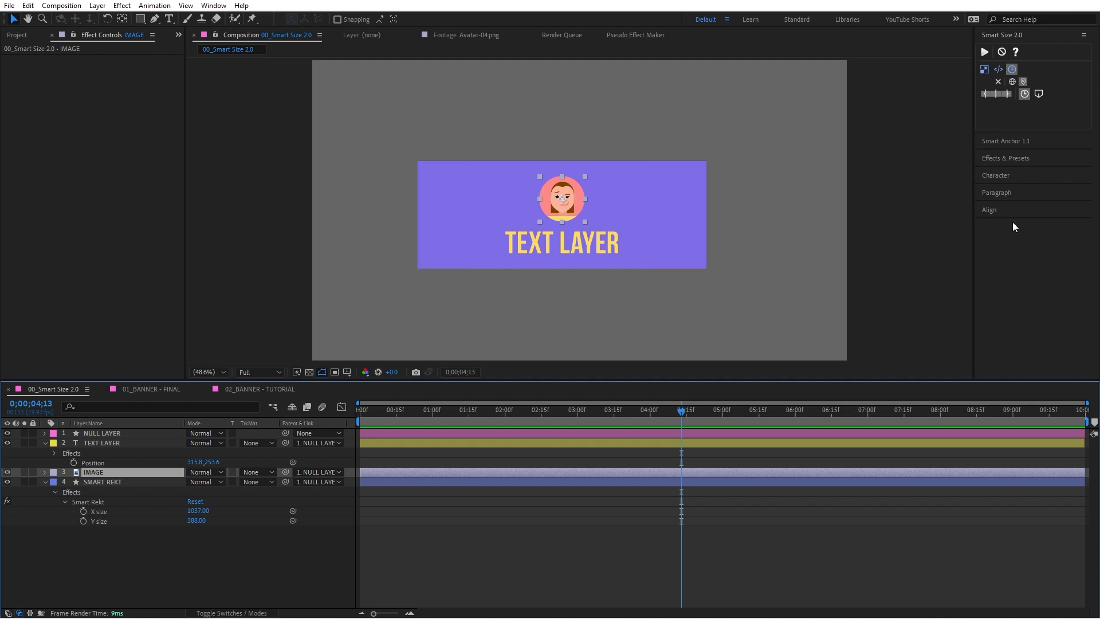
pyautogui.click(985, 94)
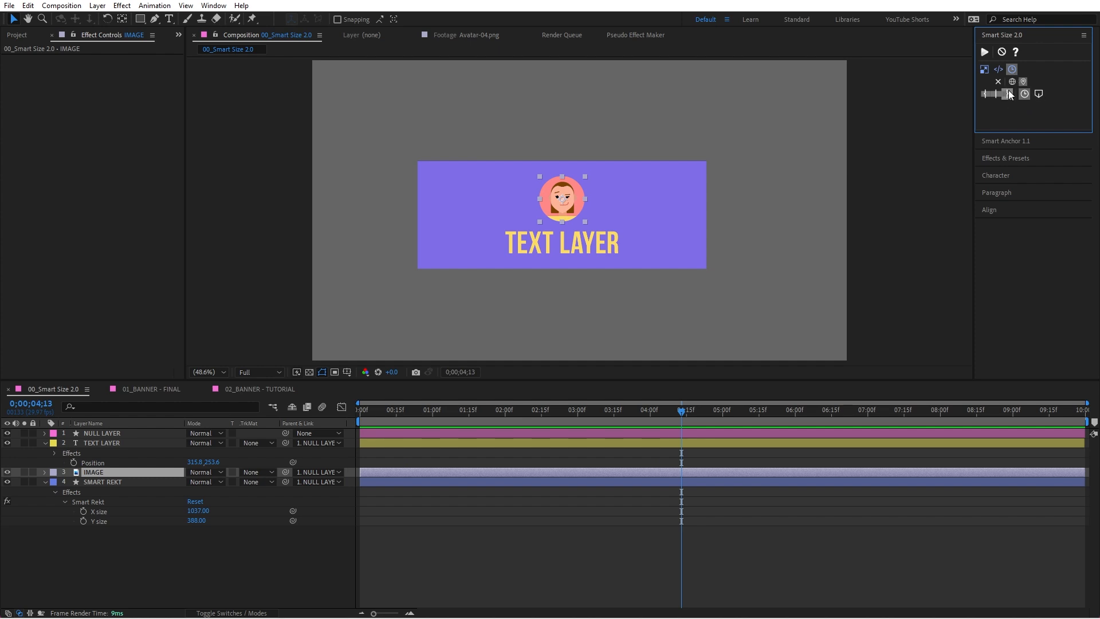
pyautogui.click(982, 69)
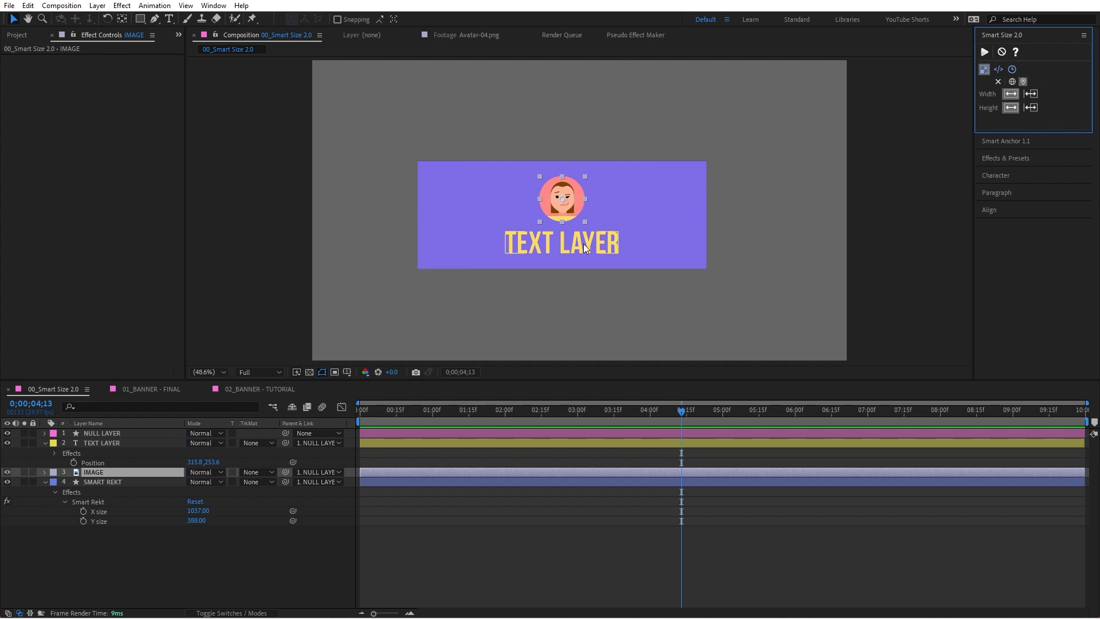
pyautogui.keyDown('shift'); pyautogui.click(610, 237); pyautogui.keyUp('shift')
pyautogui.click(985, 51)
# Step: Set the SMART REKT rectangle's X size to 954
pyautogui.click(778, 229)
pyautogui.click(680, 230)
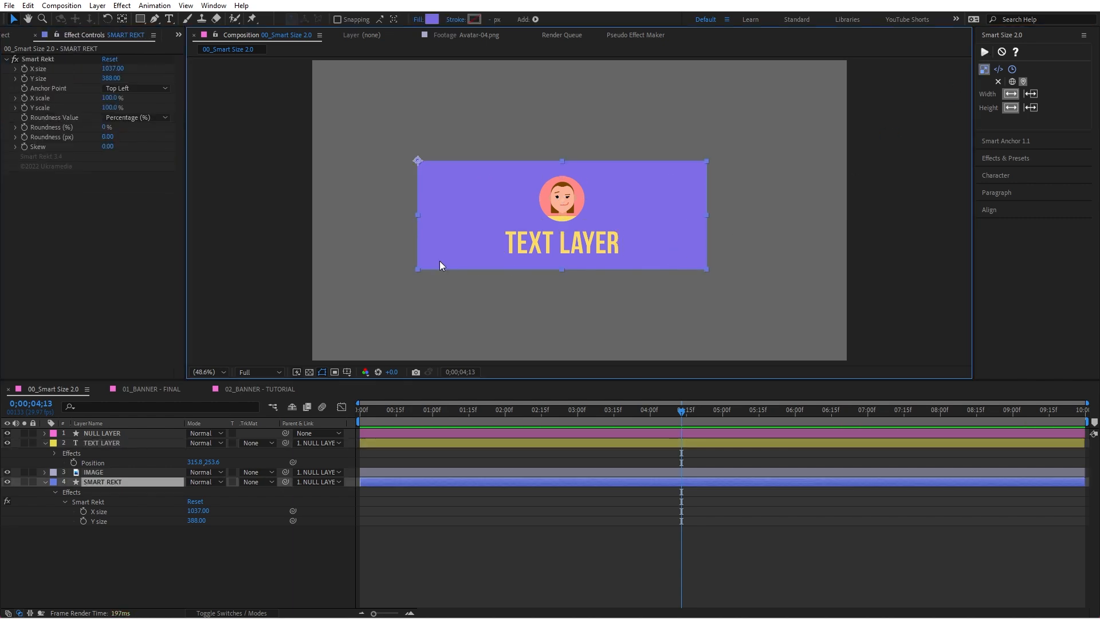
pyautogui.moveTo(202, 516); pyautogui.dragTo(155, 513)
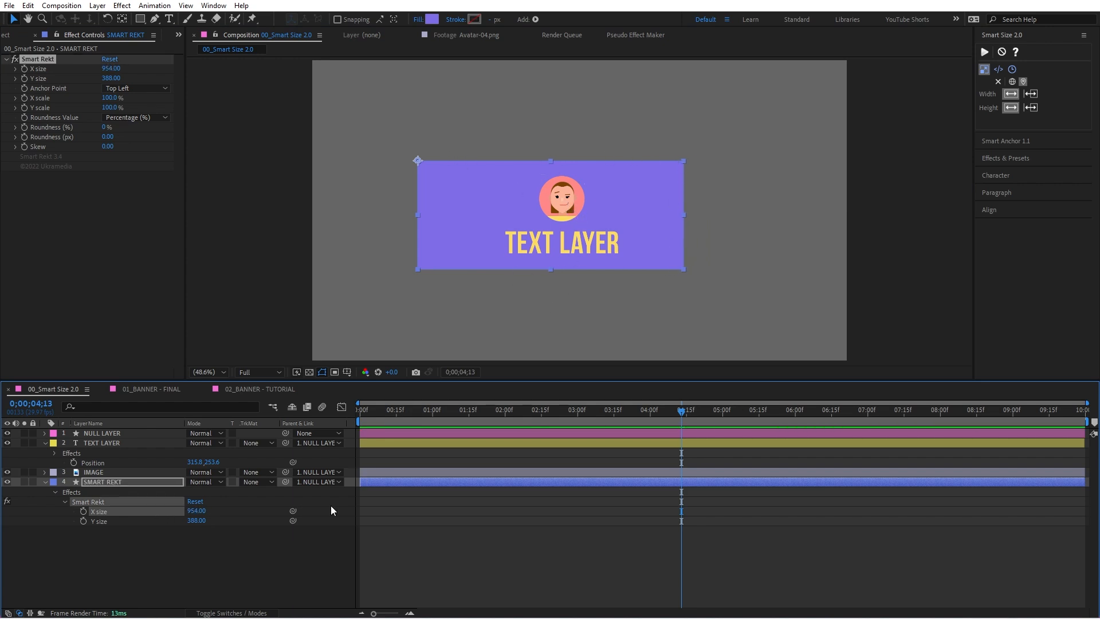
pyautogui.click(252, 539)
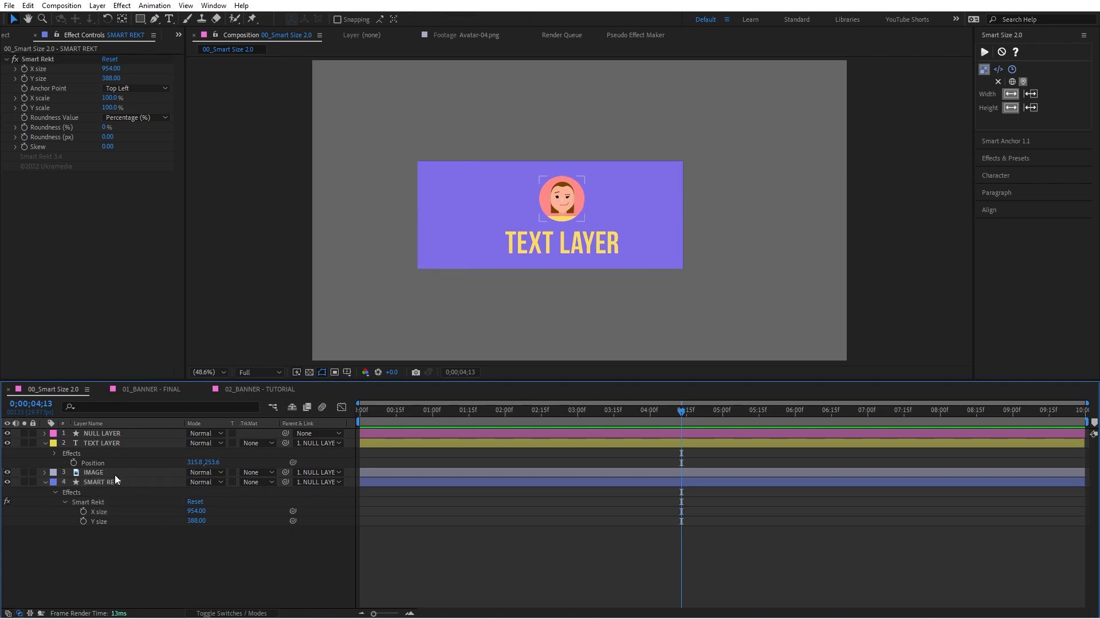
# Step: Set SMART REKT's X size to 968 and Y size to 405, and link them to the IMAGE layer's Smart Size Width and Height
pyautogui.click(93, 472)
pyautogui.click(73, 35)
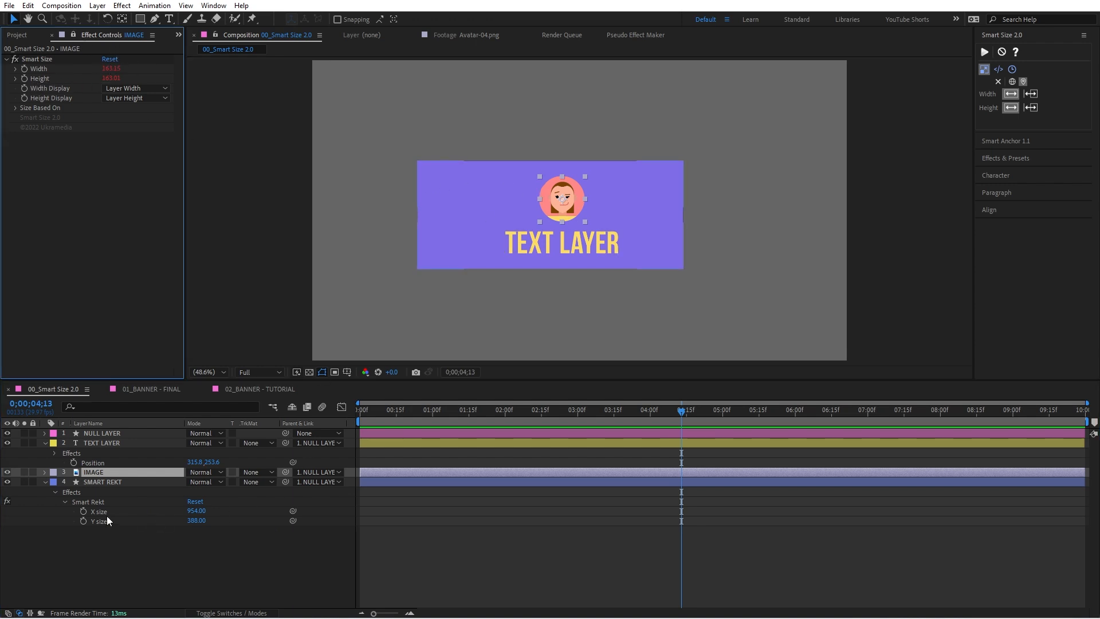
pyautogui.moveTo(196, 511); pyautogui.dragTo(214, 521)
pyautogui.moveTo(293, 511); pyautogui.dragTo(61, 81)
pyautogui.click(493, 231)
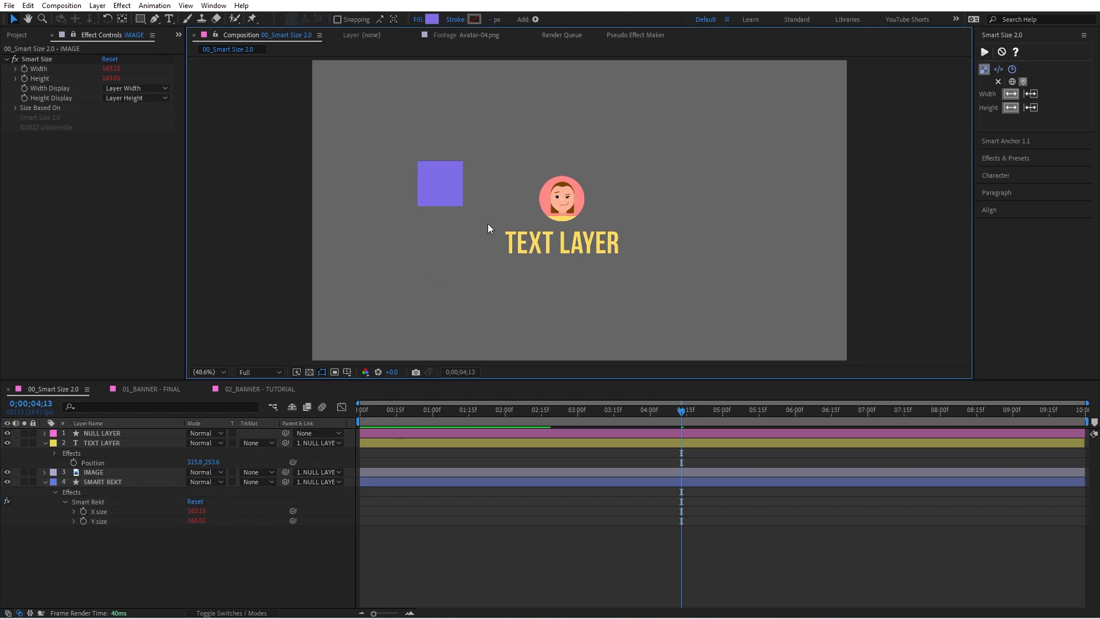
# Step: Try moving the IMAGE layer onto the linked rectangle and enlarging it to about 447 px wide, and undo both changes
pyautogui.click(546, 204)
pyautogui.moveTo(570, 209); pyautogui.dragTo(483, 239)
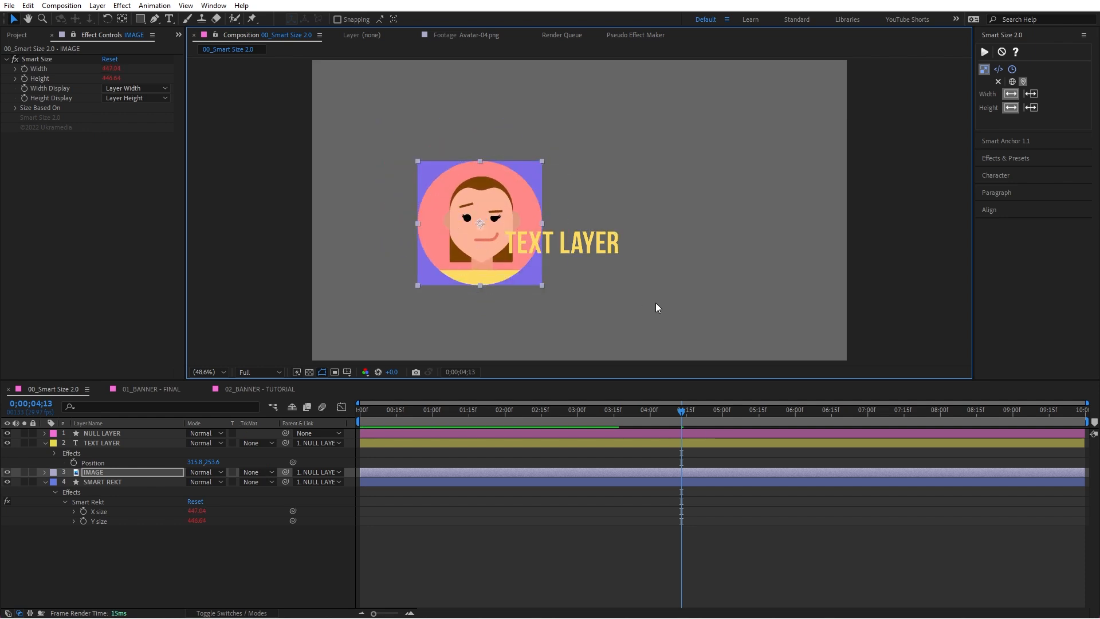
pyautogui.hotkey('ctrl', 'z')
pyautogui.hotkey('ctrl', 'z')
pyautogui.hotkey('ctrl', 'z')
pyautogui.hotkey('ctrl', 'z')
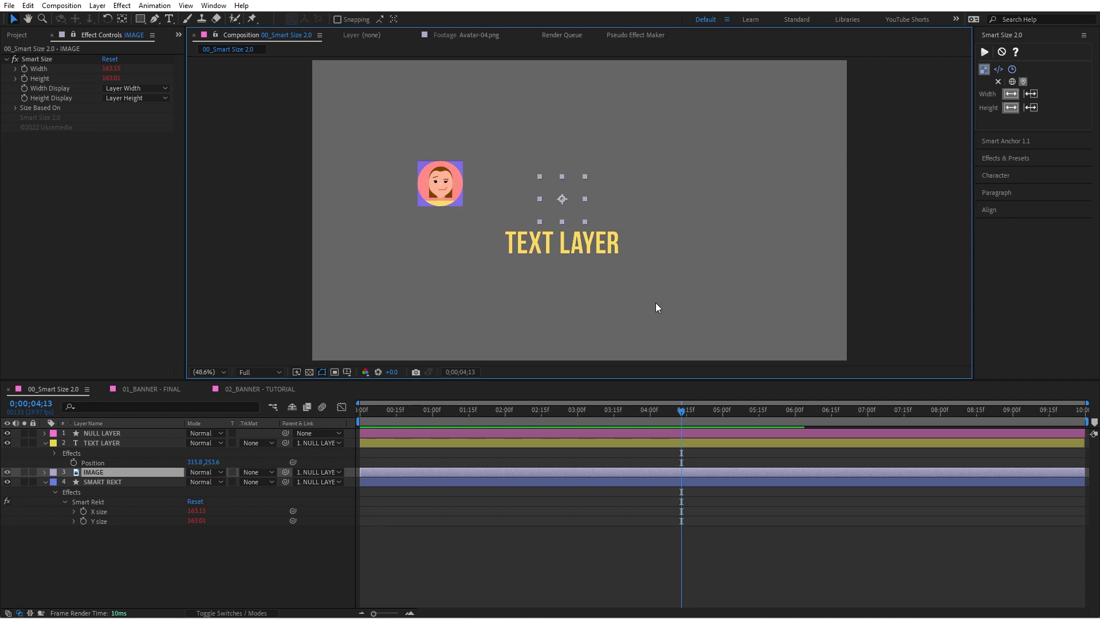
# Step: Link SMART REKT's X size and Y size to the TEXT LAYER's Smart Size Width and Height
pyautogui.click(582, 242)
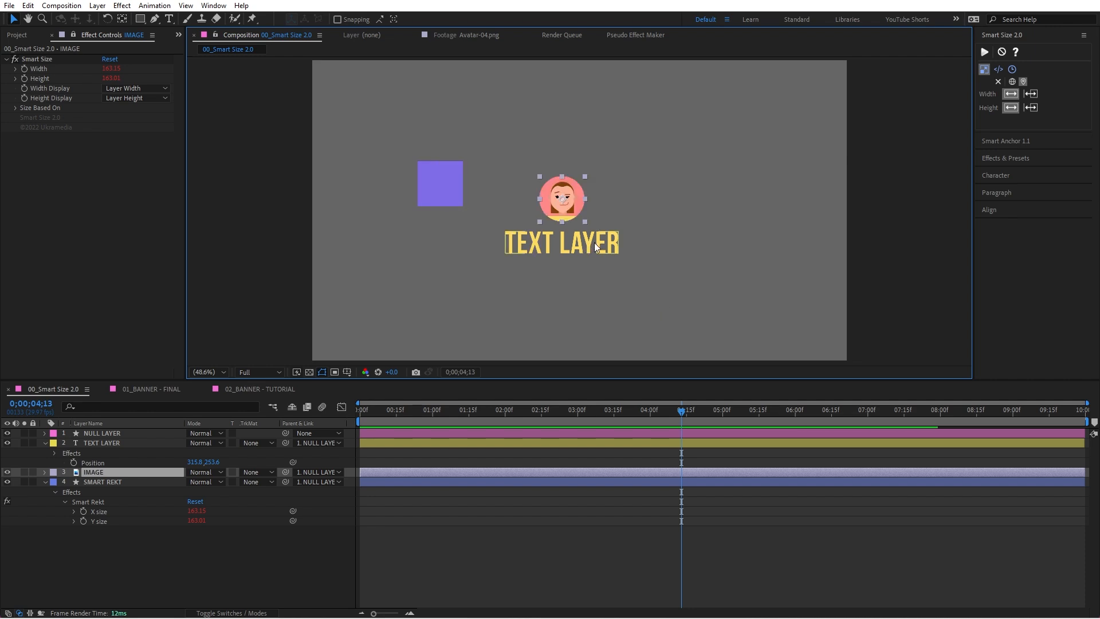
pyautogui.click(74, 36)
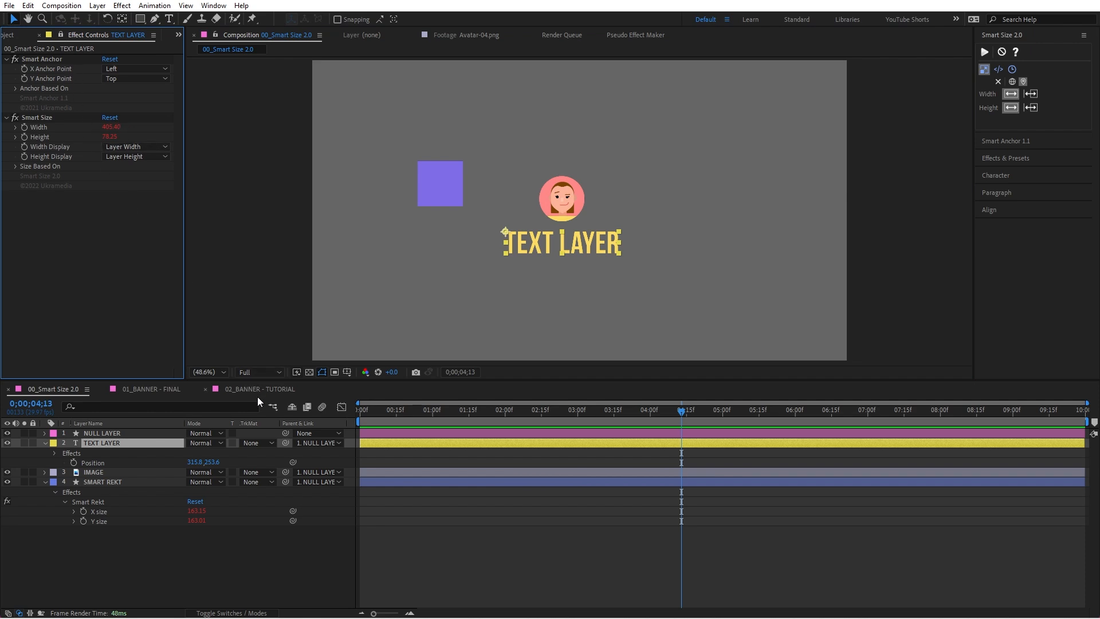
pyautogui.click(315, 512)
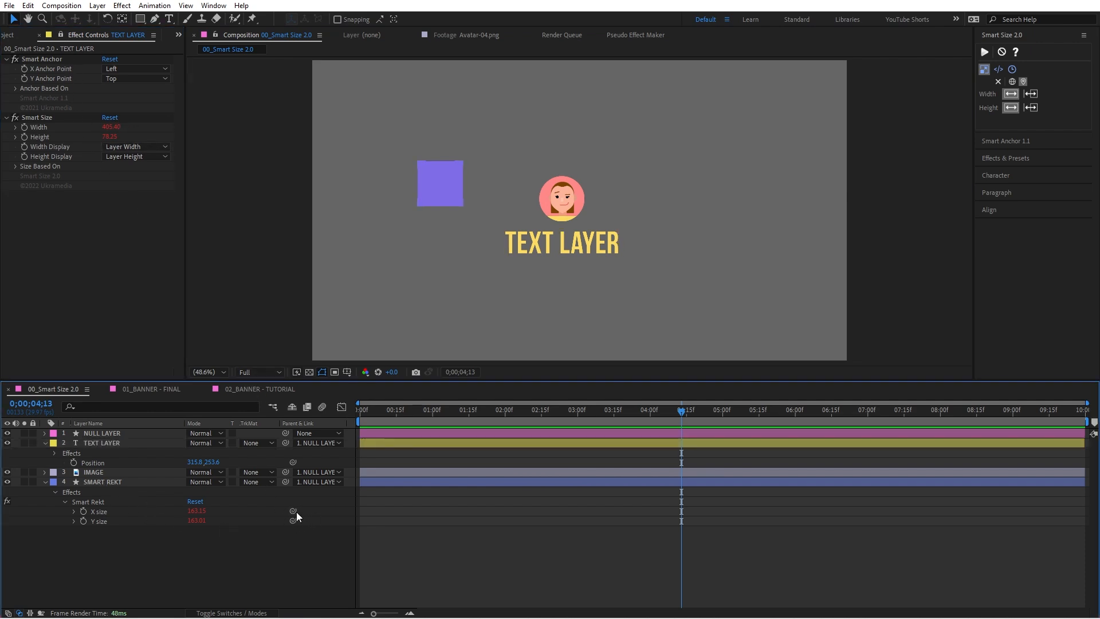
pyautogui.moveTo(293, 510); pyautogui.dragTo(57, 127)
pyautogui.moveTo(293, 520); pyautogui.dragTo(60, 137)
# Step: Try moving the TEXT LAYER to position 0, 0 over the rectangle and replacing its text with ASDFSAD FASD FASDF
pyautogui.click(537, 249)
pyautogui.moveTo(538, 249); pyautogui.dragTo(512, 229)
pyautogui.moveTo(469, 178); pyautogui.dragTo(459, 171)
pyautogui.doubleClick(481, 173)
pyautogui.write('ASDFSAD FASD FASDF')
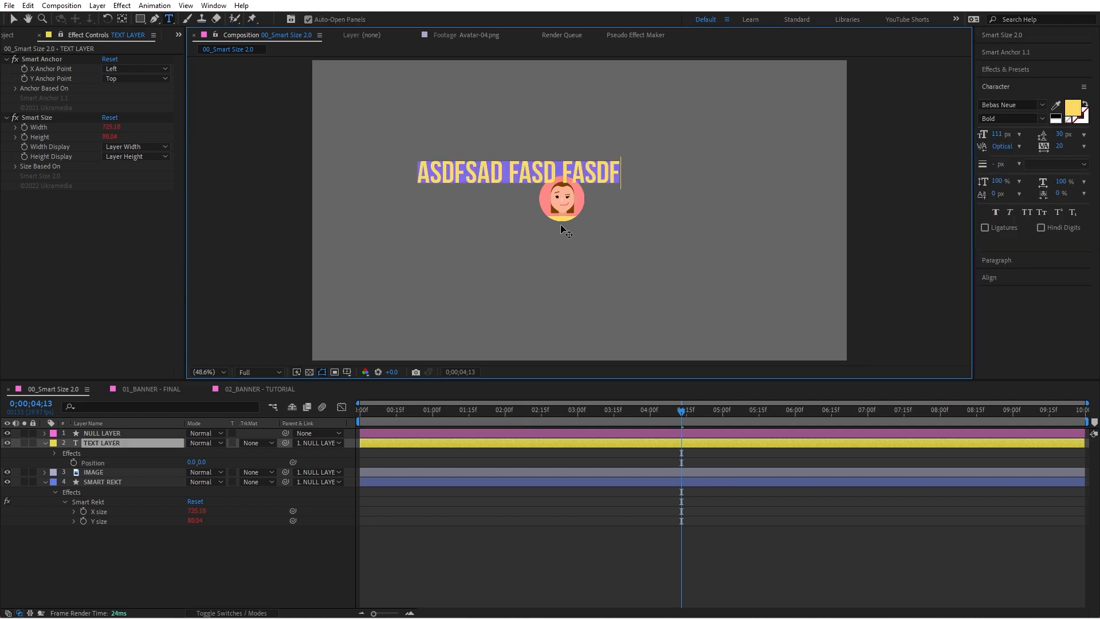
pyautogui.press('Escape')
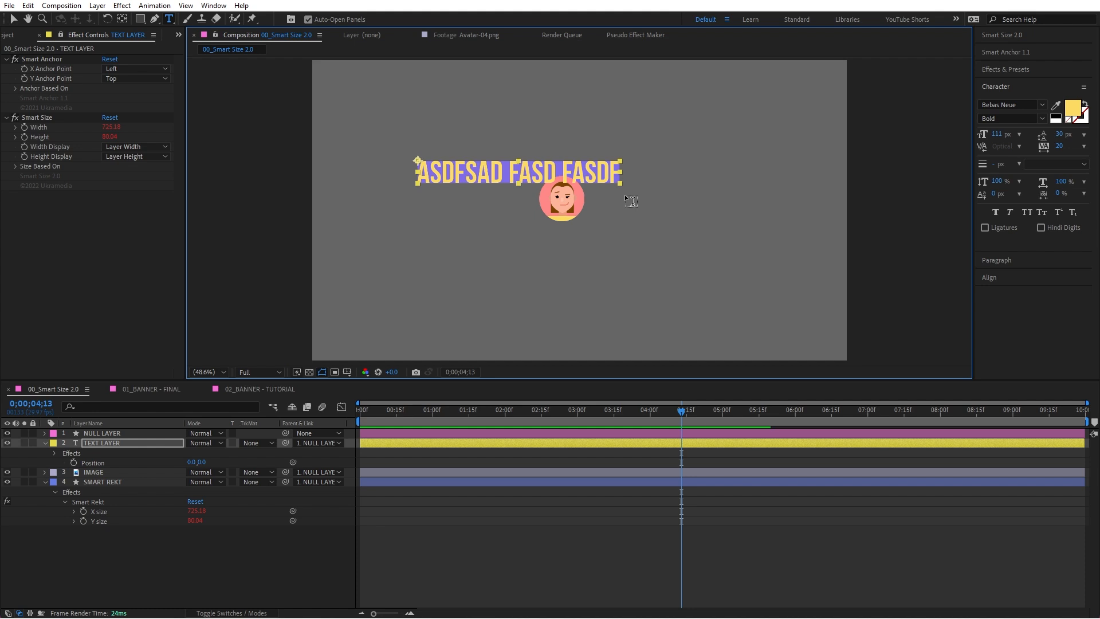
# Step: Try enlarging the TEXT LAYER, and undo back through the scaling, text edit, move and Y size link
pyautogui.press('v')
pyautogui.moveTo(621, 182); pyautogui.dragTo(678, 246)
pyautogui.hotkey('ctrl', 'z')
pyautogui.hotkey('ctrl', 'z')
pyautogui.hotkey('ctrl', 'z')
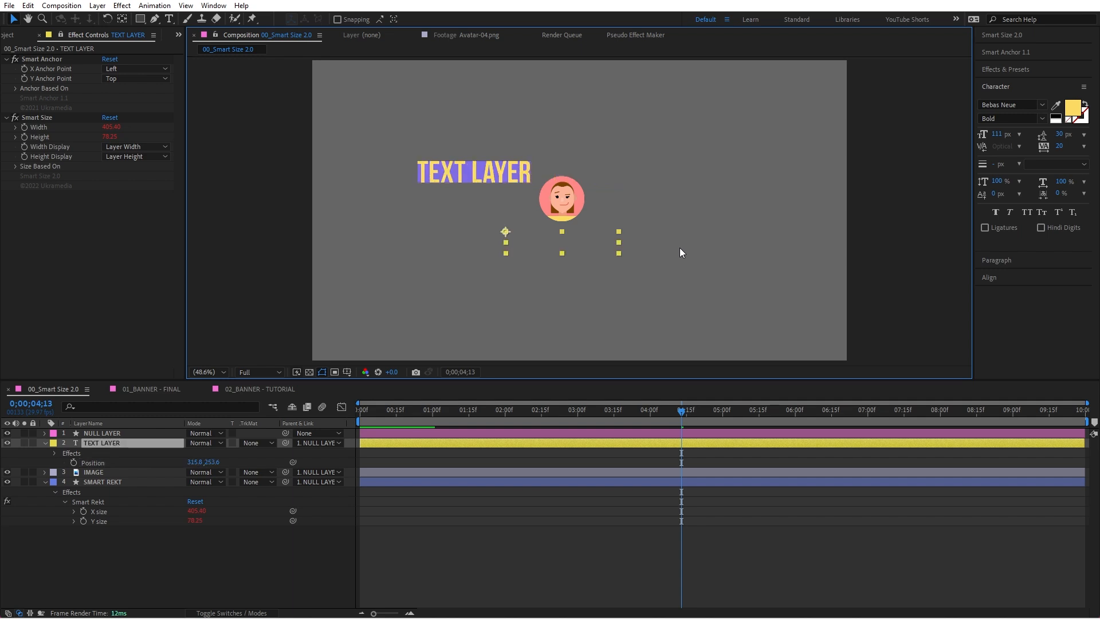
pyautogui.hotkey('ctrl', 'z')
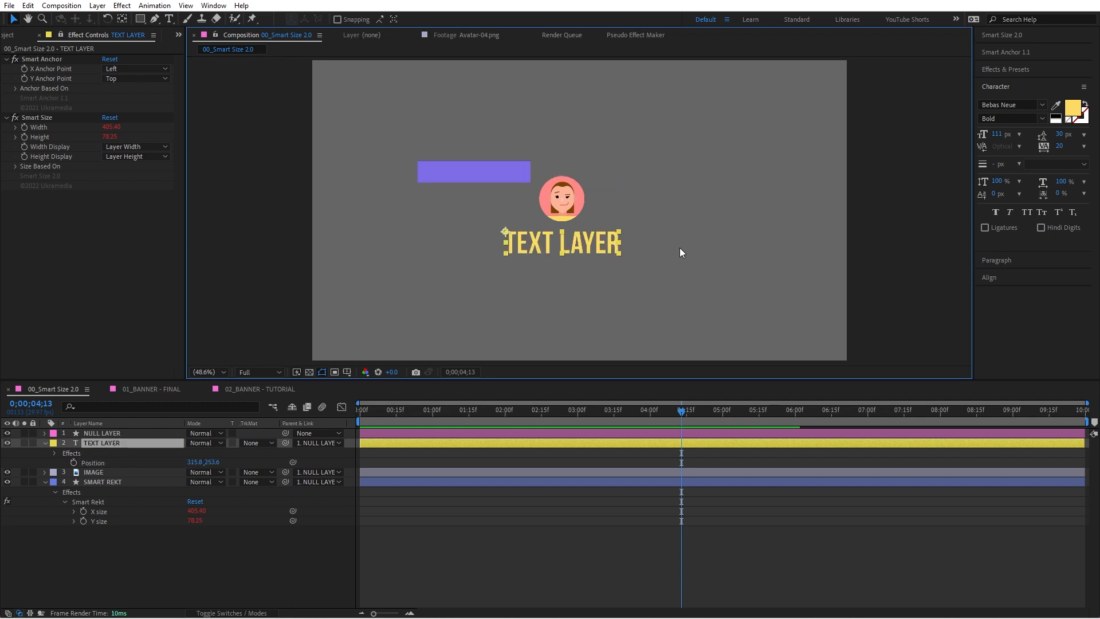
pyautogui.hotkey('ctrl', 'z')
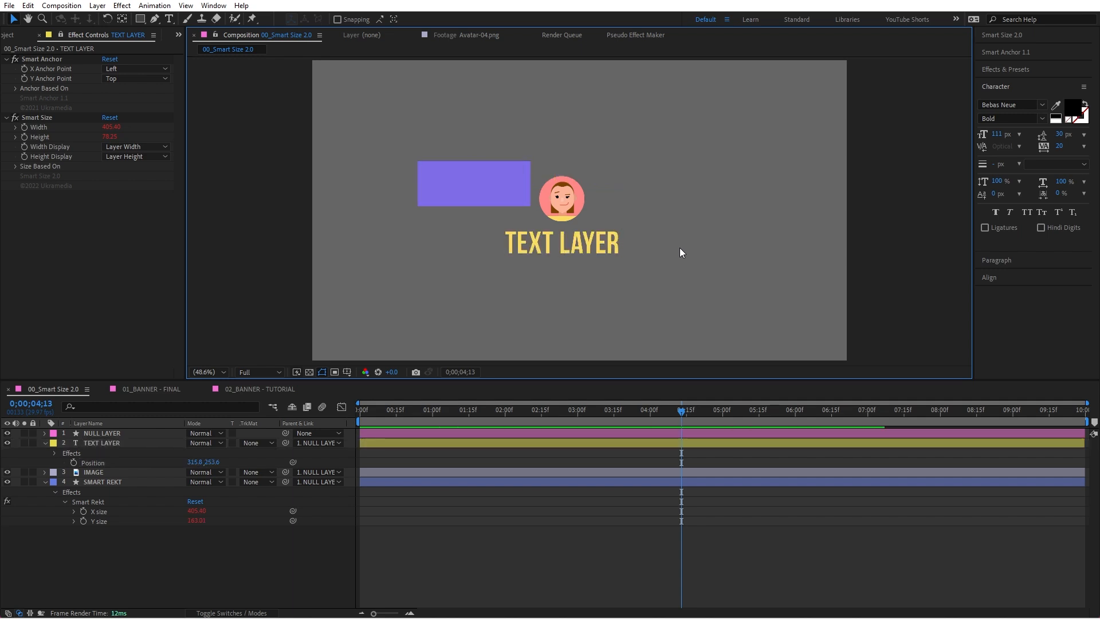
# Step: Bring back the Smart Size 2.0 options and remove the expressions from SMART REKT's X size and Y size
pyautogui.click(1017, 36)
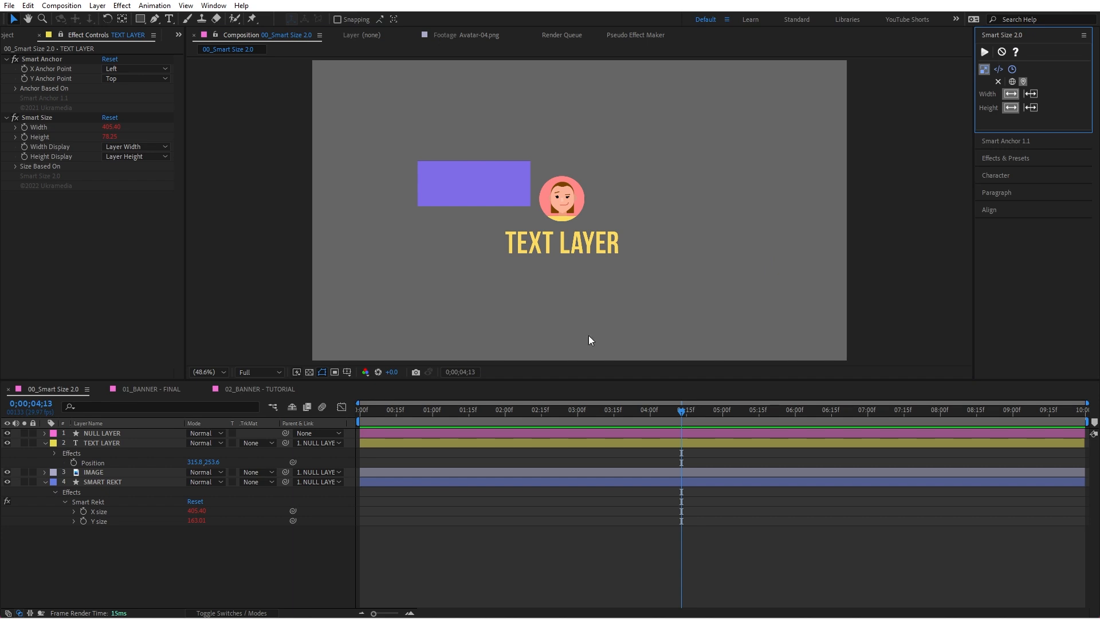
pyautogui.keyDown('alt'); pyautogui.click(84, 511); pyautogui.keyUp('alt')
pyautogui.keyDown('alt'); pyautogui.click(84, 521); pyautogui.keyUp('alt')
pyautogui.click(118, 540)
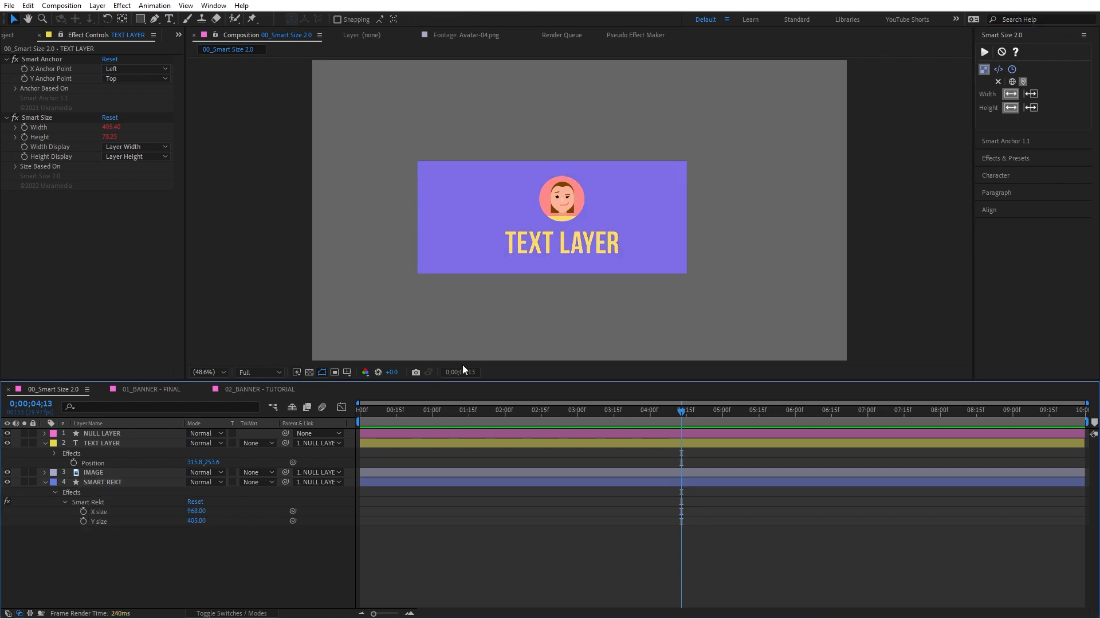
# Step: Apply Smart Size to TEXT LAYER and IMAGE with the width as X Pos + Width and the height as Y Pos + Height
pyautogui.click(585, 251)
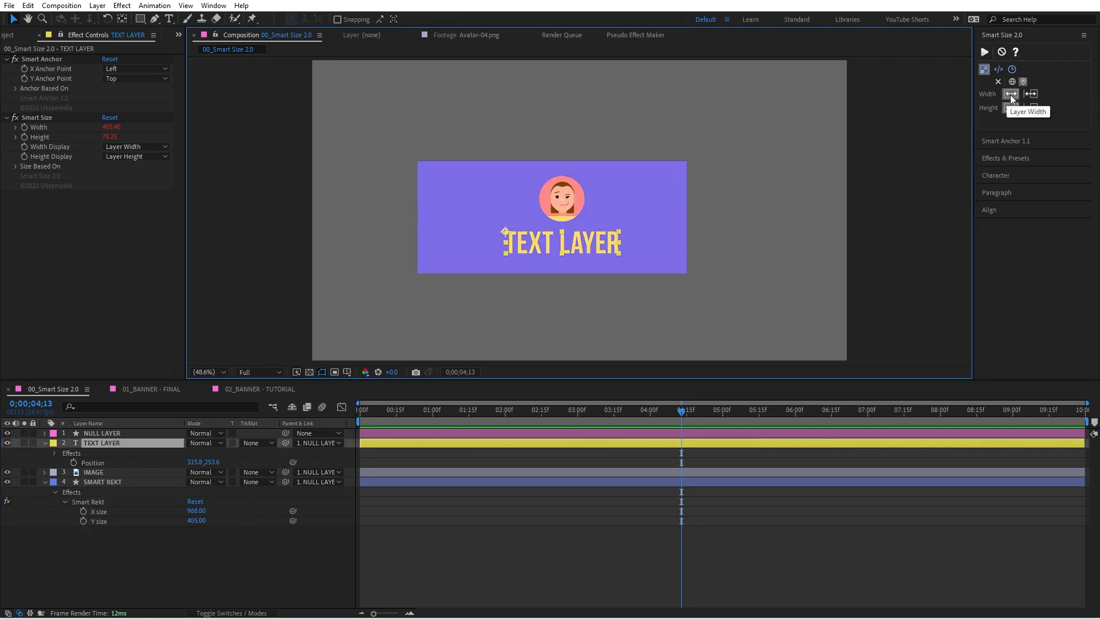
pyautogui.click(546, 202)
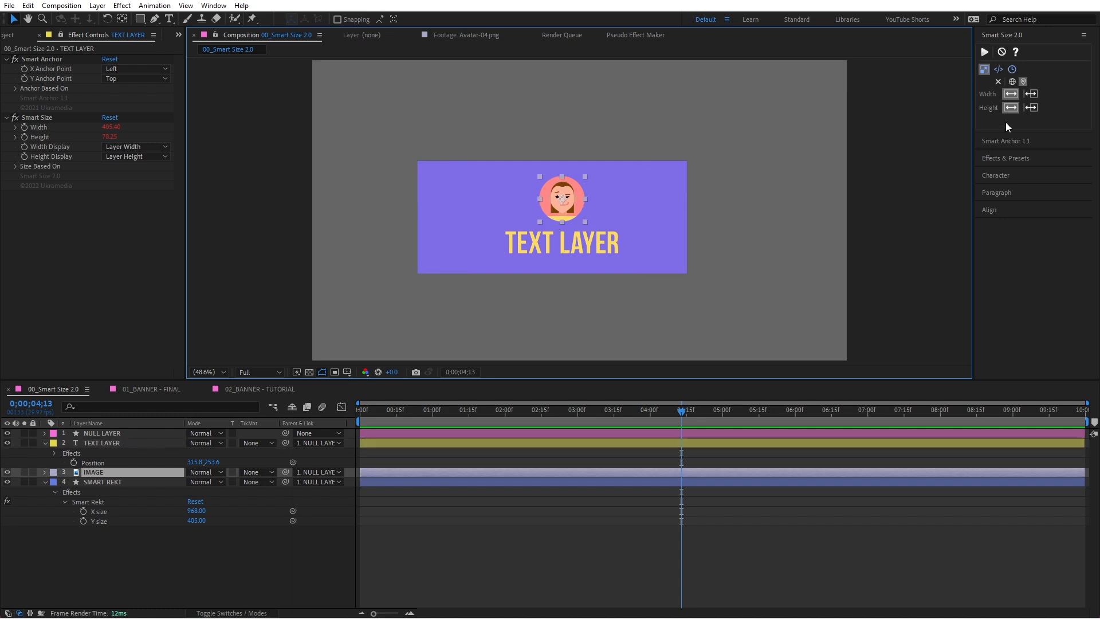
pyautogui.click(1032, 95)
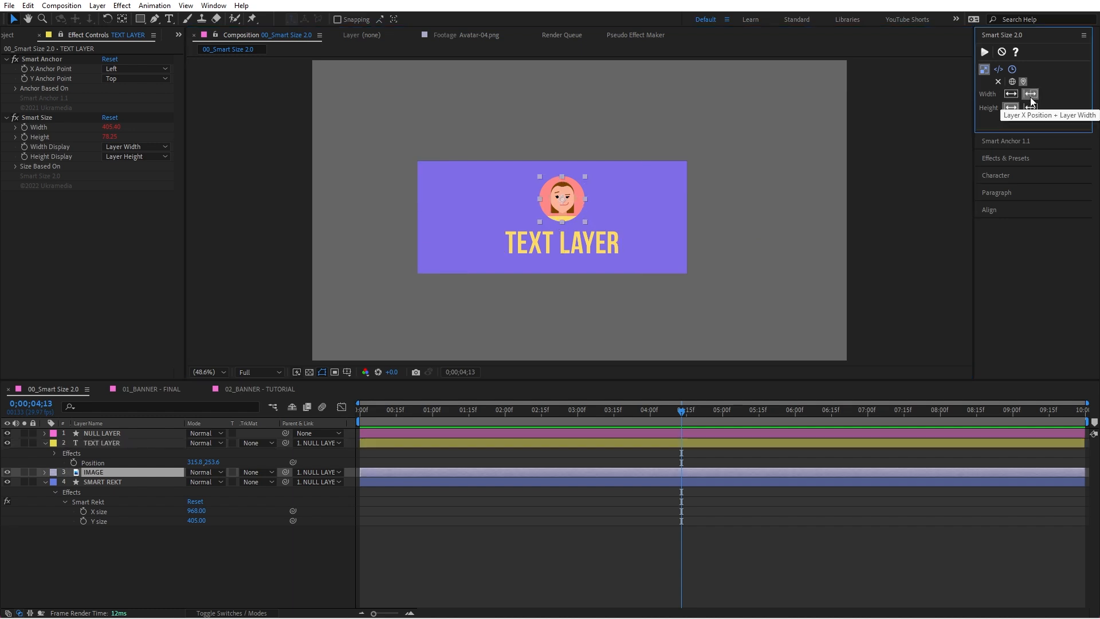
pyautogui.click(1030, 107)
pyautogui.click(567, 209)
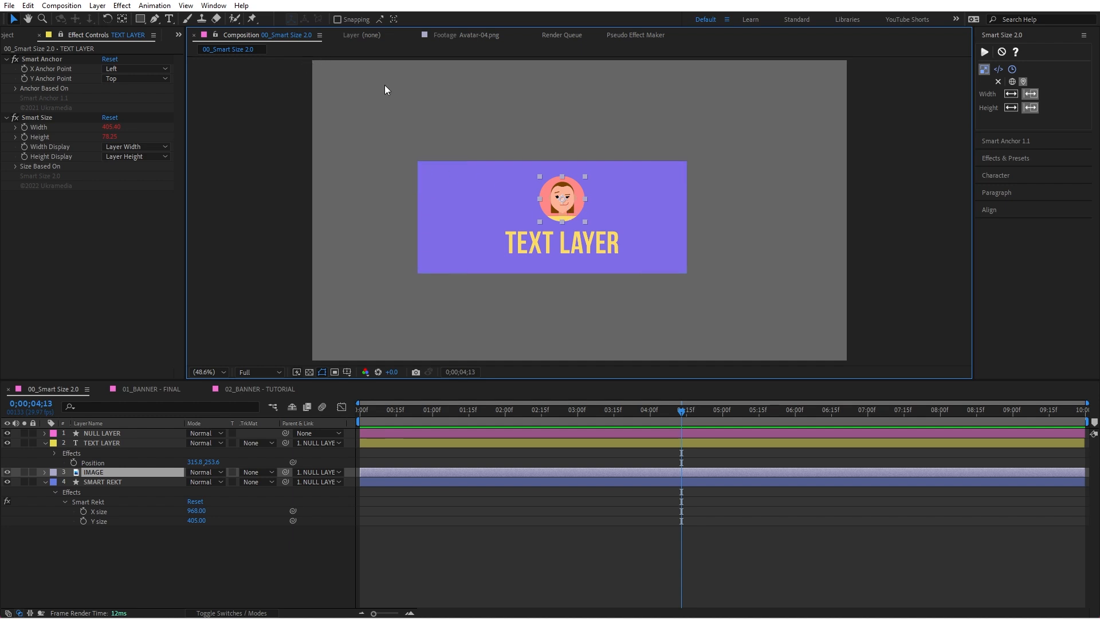
pyautogui.click(520, 124)
pyautogui.click(579, 202)
pyautogui.click(131, 442)
pyautogui.keyDown('ctrl'); pyautogui.click(115, 469); pyautogui.keyUp('ctrl')
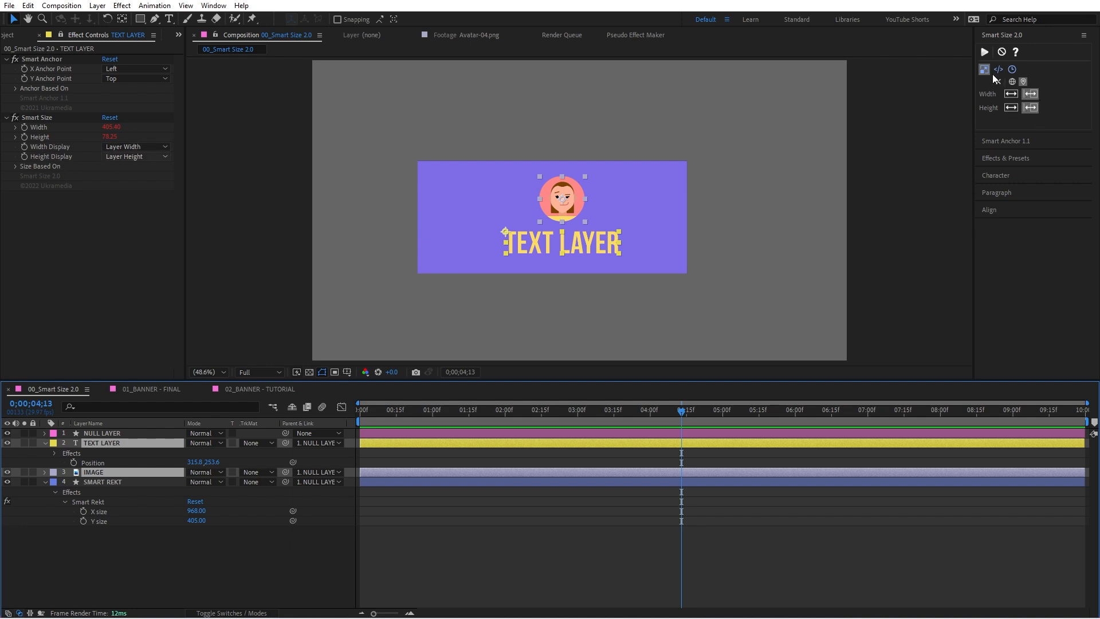
pyautogui.click(983, 54)
pyautogui.click(127, 146)
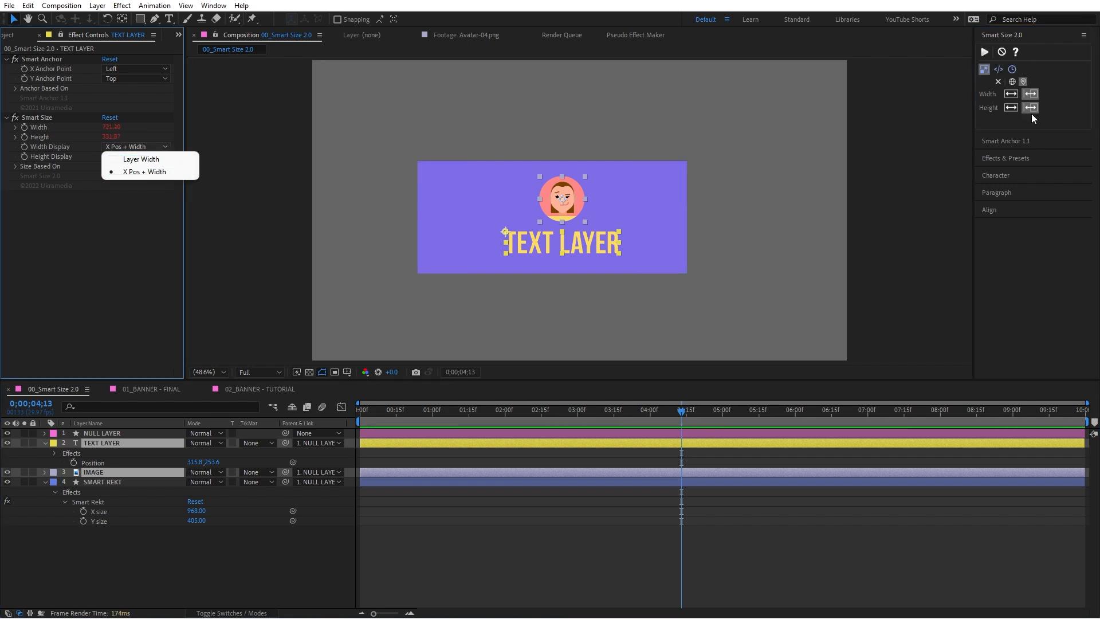
pyautogui.click(62, 173)
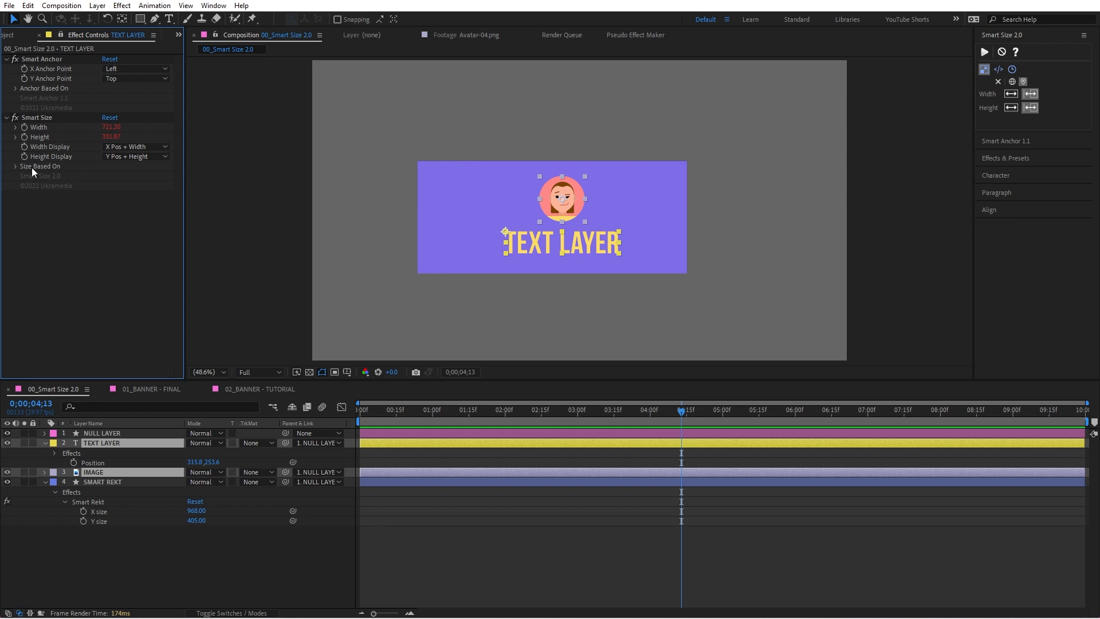
# Step: Try basing the Smart Size width and height on Current Time, return both to Layer Middle Point, and go back to the size options
pyautogui.click(16, 167)
pyautogui.click(133, 176)
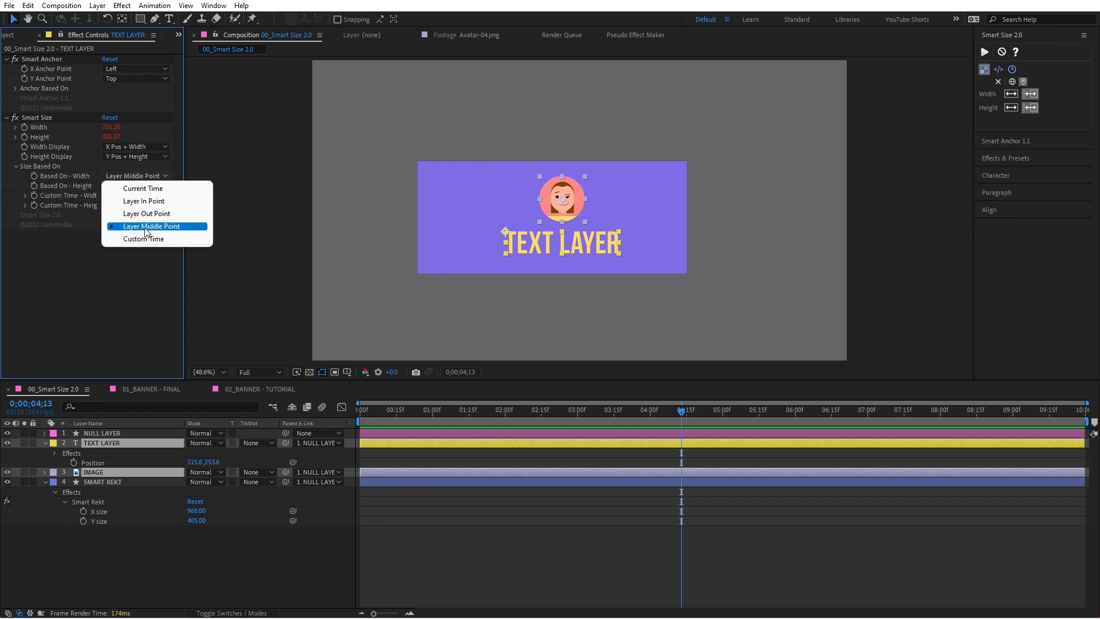
pyautogui.click(1012, 69)
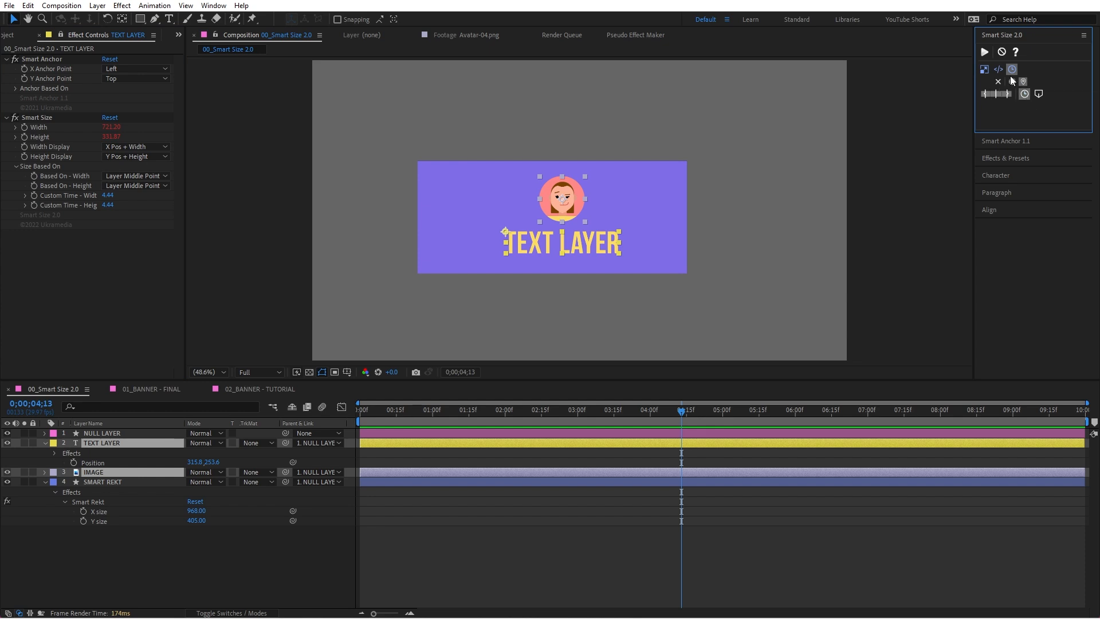
pyautogui.click(985, 54)
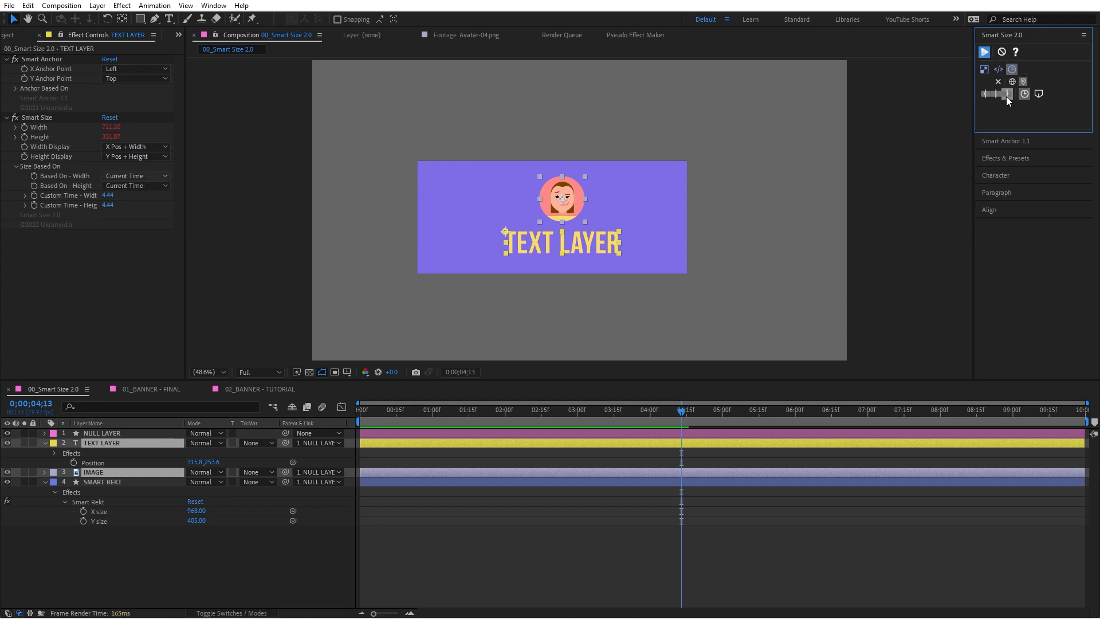
pyautogui.click(984, 53)
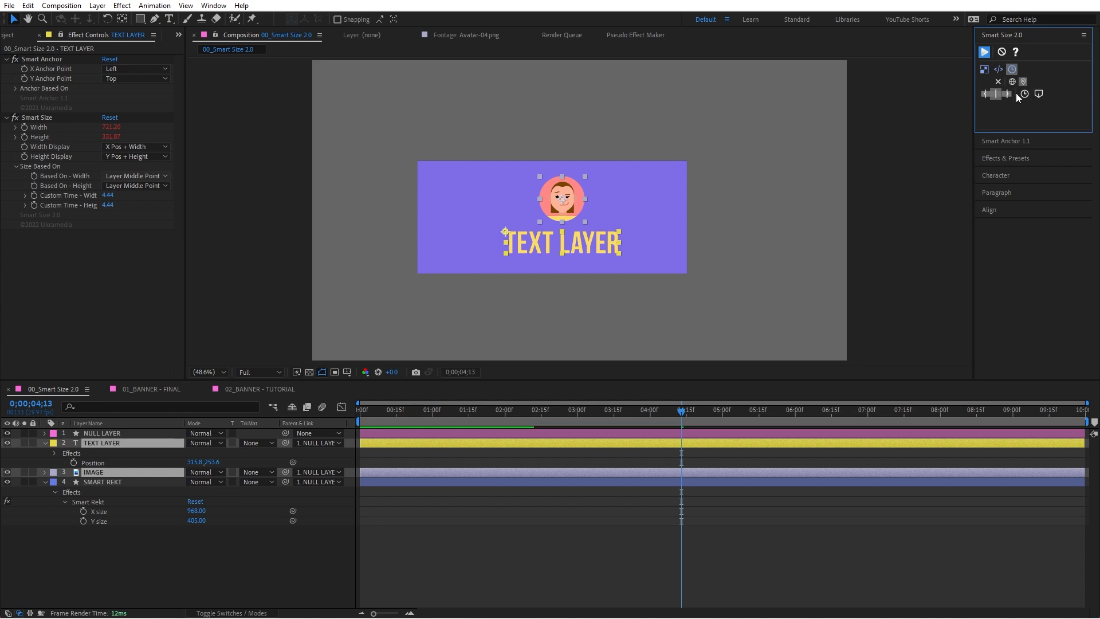
pyautogui.click(15, 167)
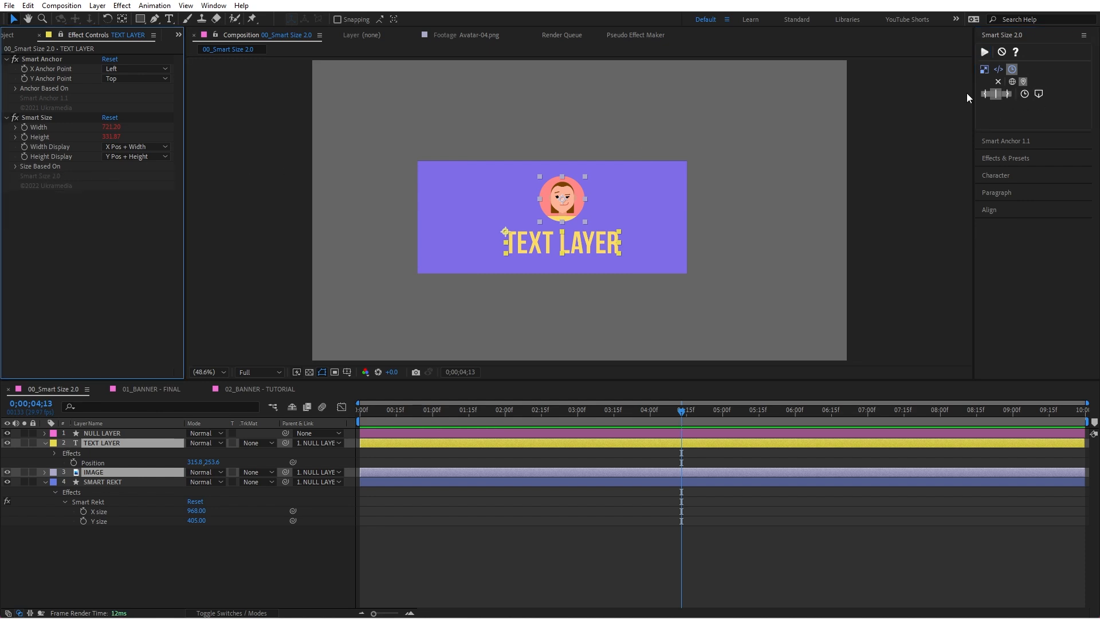
pyautogui.click(986, 70)
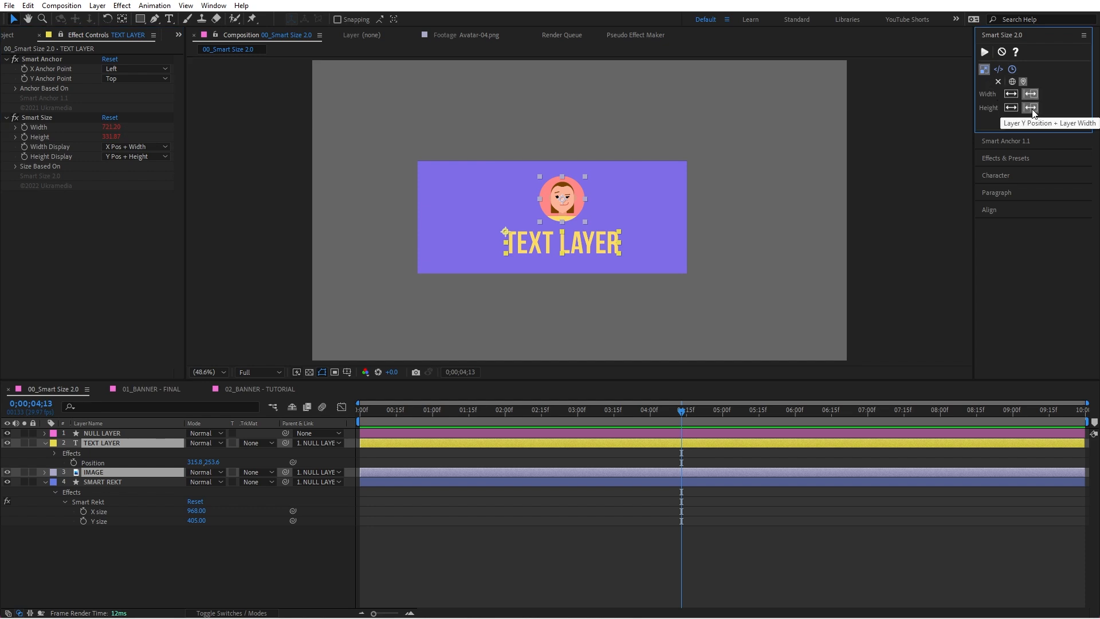
# Step: Link SMART REKT's X size and Y size to the IMAGE layer's Smart Size Width and Height
pyautogui.click(582, 241)
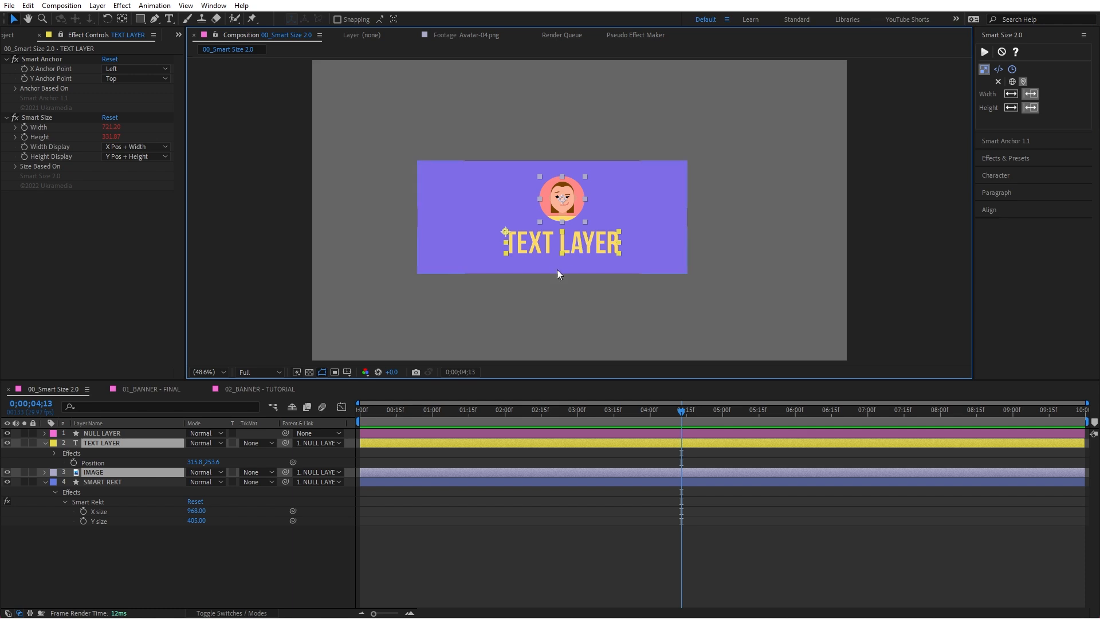
pyautogui.hotkey('ctrl', 'shift', 'a')
pyautogui.click(572, 197)
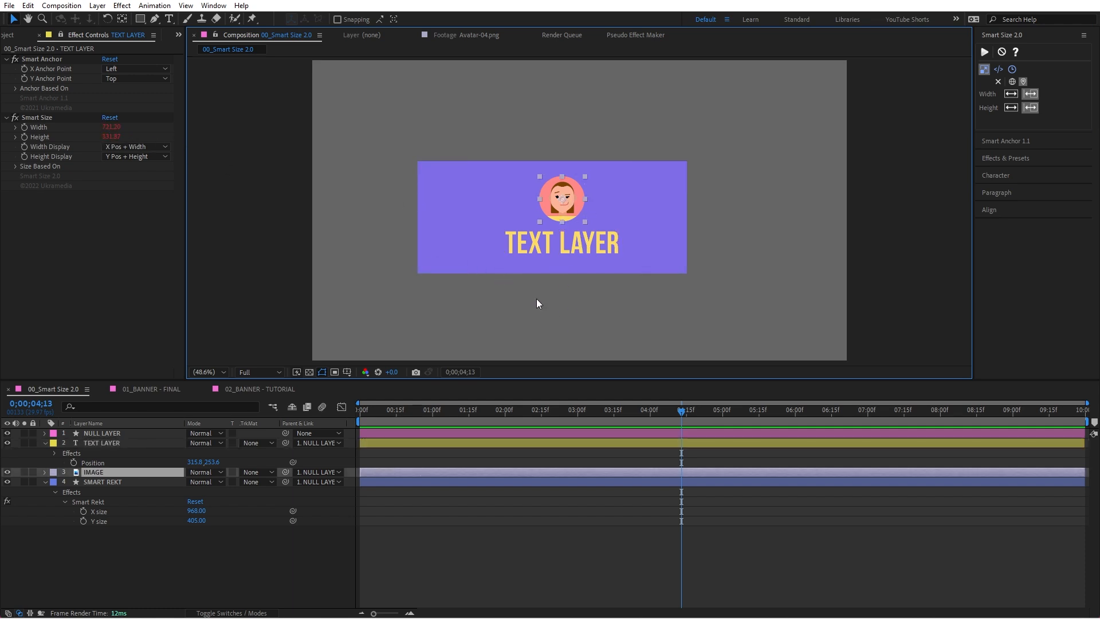
pyautogui.click(572, 277)
pyautogui.click(572, 206)
pyautogui.click(45, 443)
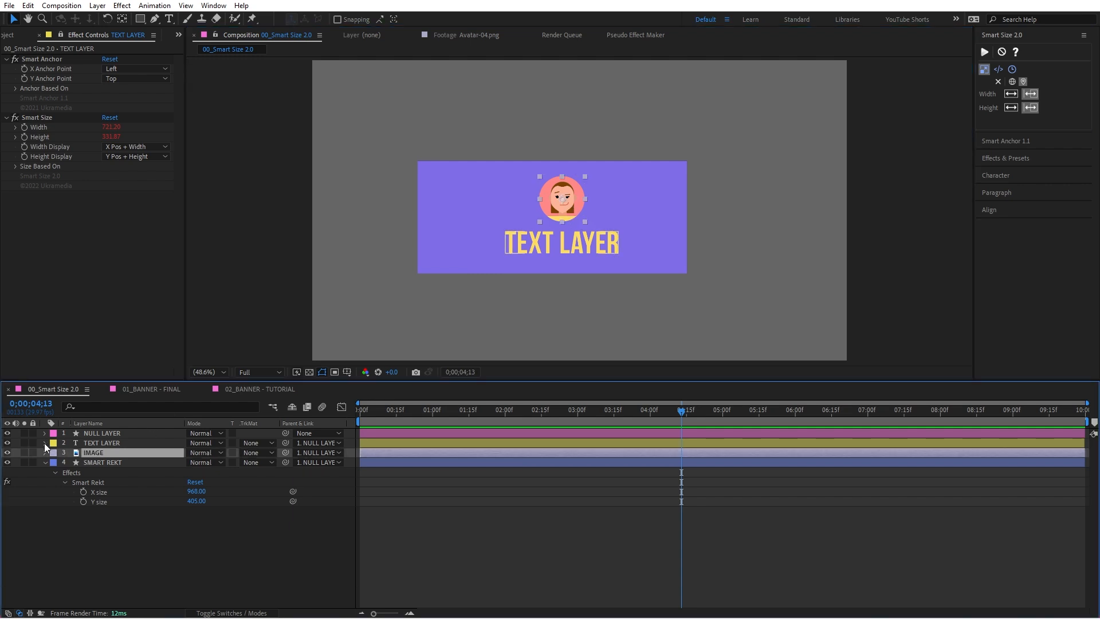
pyautogui.click(61, 34)
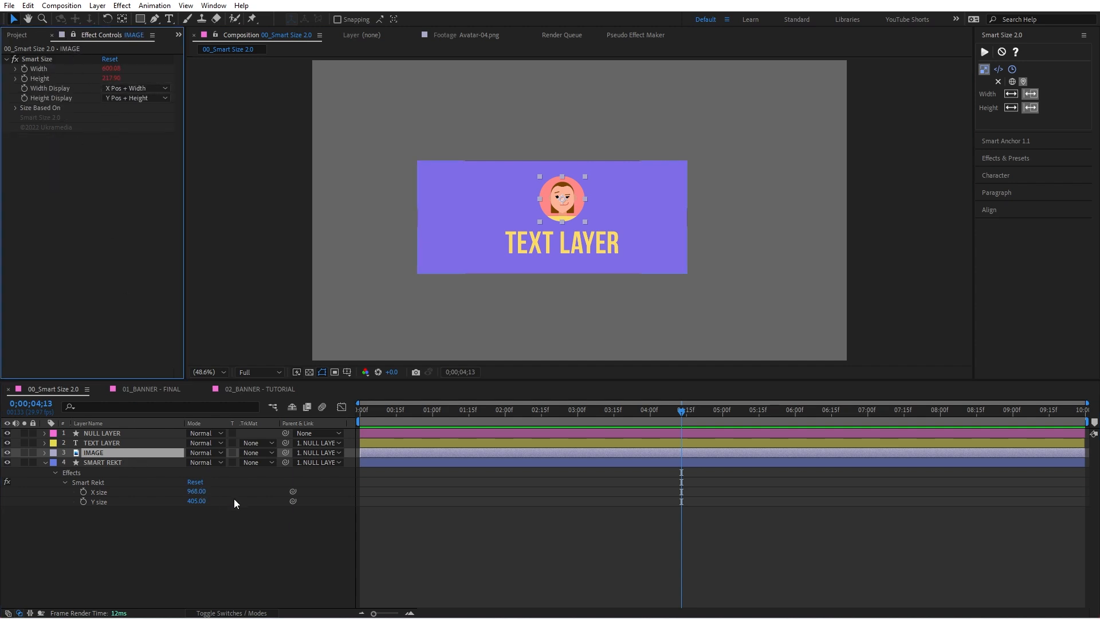
pyautogui.moveTo(293, 491); pyautogui.dragTo(53, 69)
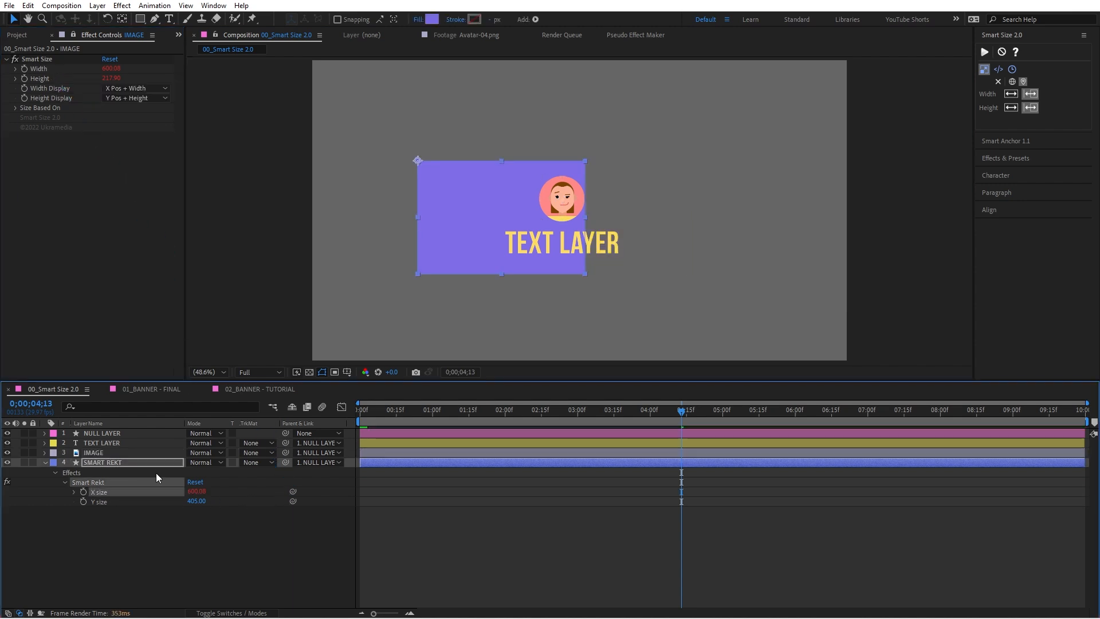
pyautogui.moveTo(293, 501); pyautogui.dragTo(49, 79)
# Step: Test the linked rectangle by moving and scaling IMAGE, leaving it at its original size to the lower right of the text
pyautogui.moveTo(565, 199); pyautogui.dragTo(680, 222)
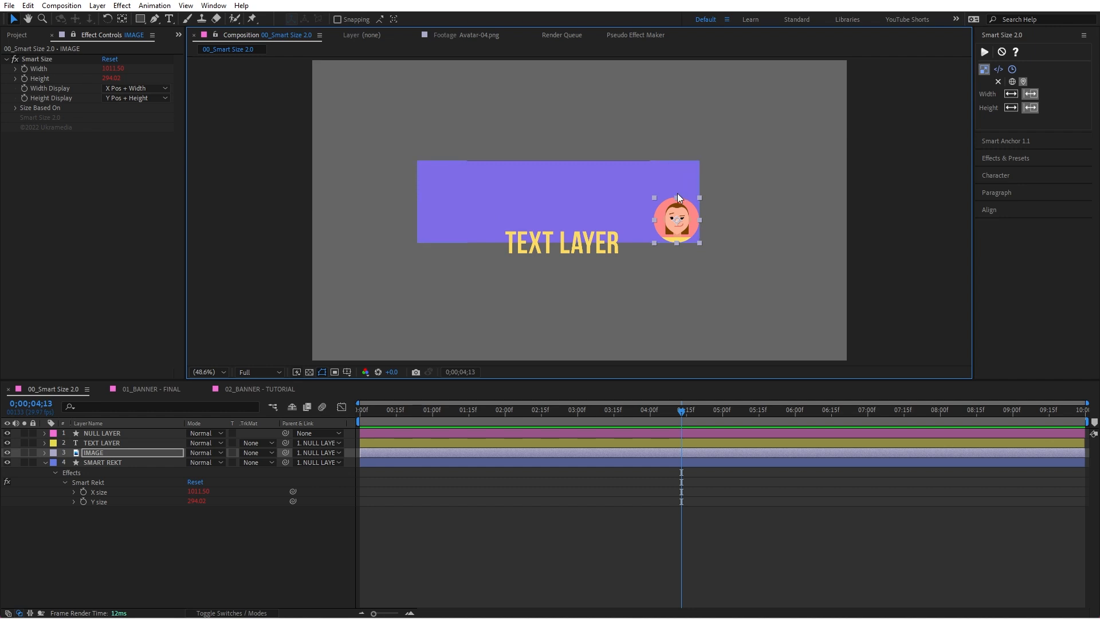
pyautogui.moveTo(685, 234); pyautogui.dragTo(573, 253)
pyautogui.moveTo(629, 220); pyautogui.dragTo(654, 252)
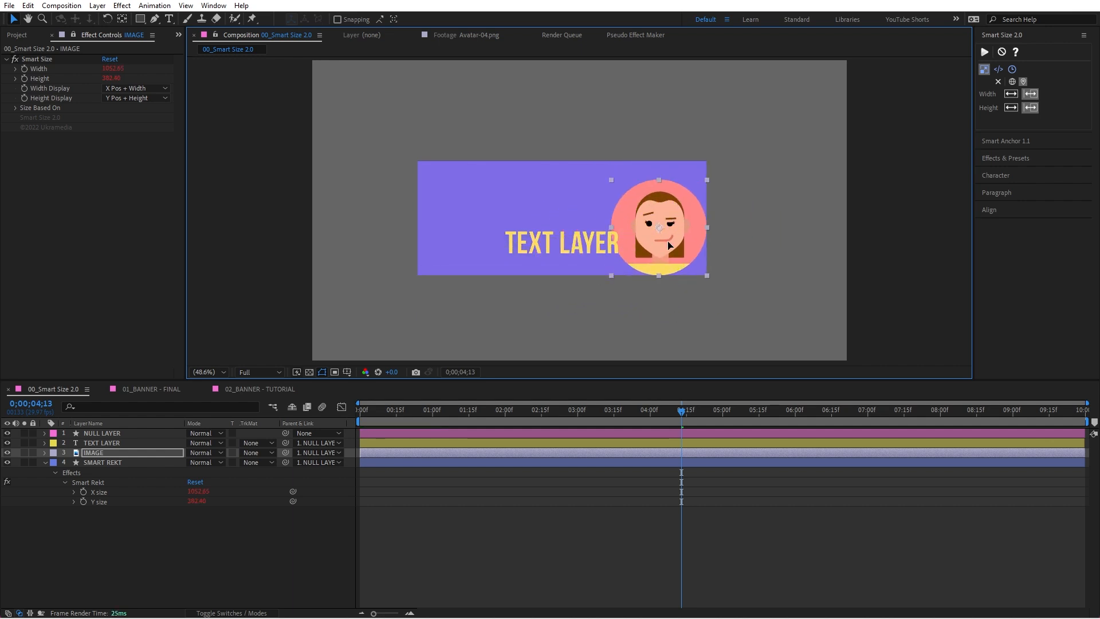
pyautogui.moveTo(708, 228); pyautogui.dragTo(688, 285)
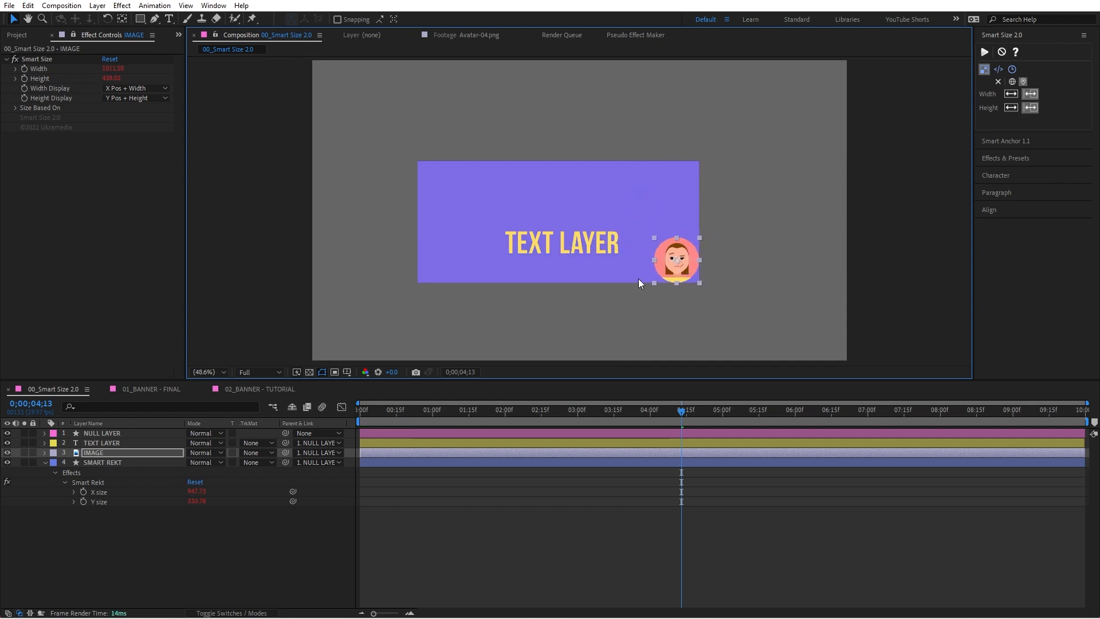
# Step: Compare the Smart Size code options and choose Maximum Value with the plain width display option
pyautogui.keyDown('shift'); pyautogui.click(590, 246); pyautogui.keyUp('shift')
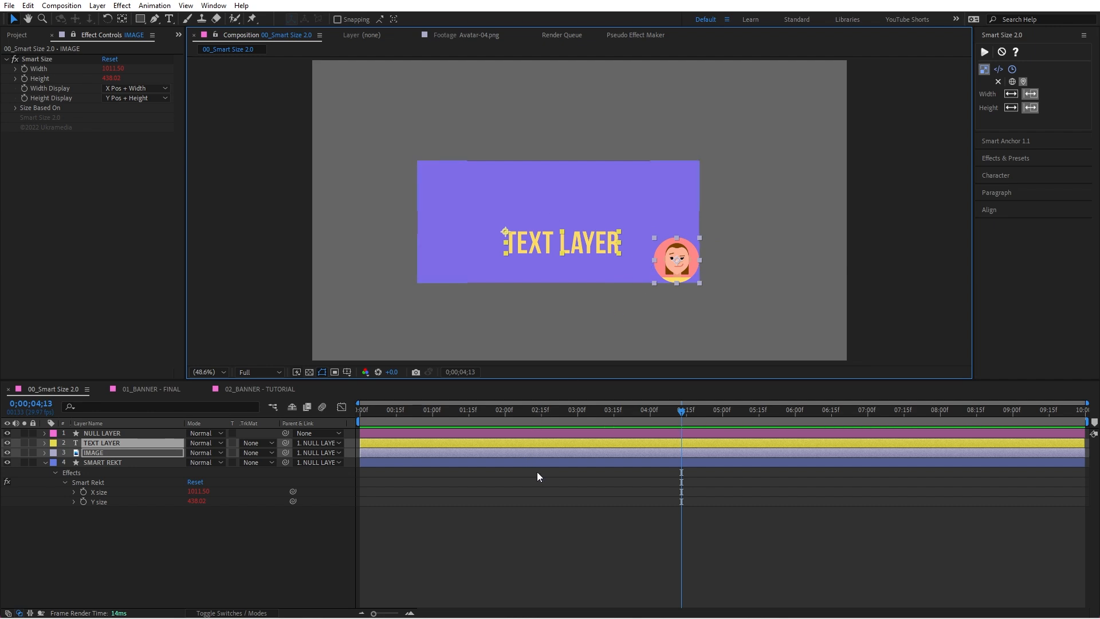
pyautogui.click(998, 70)
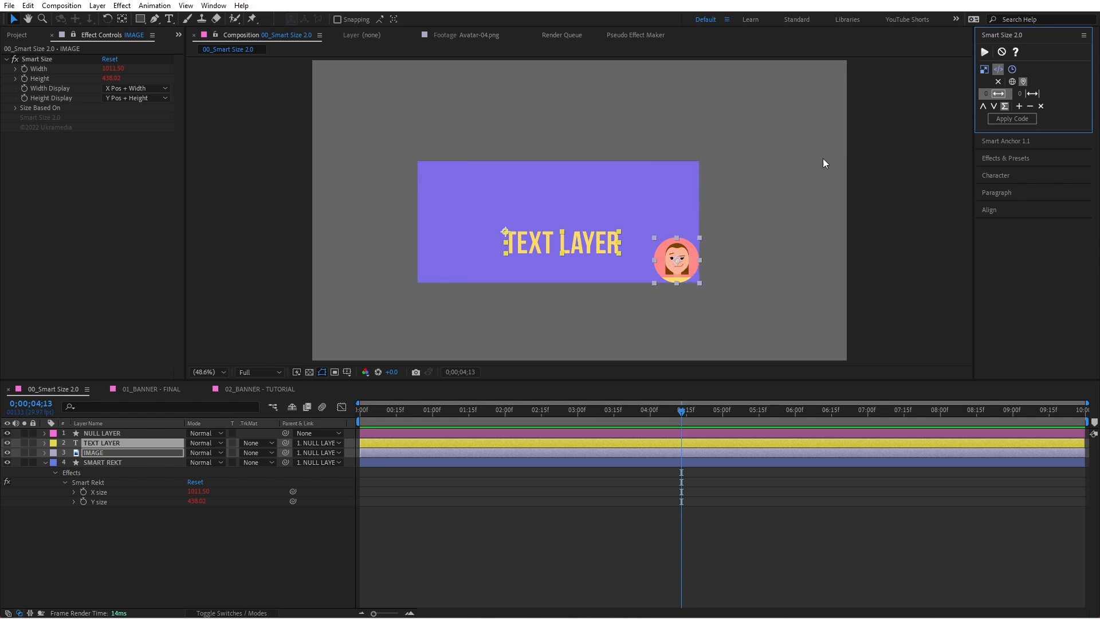
pyautogui.click(1031, 95)
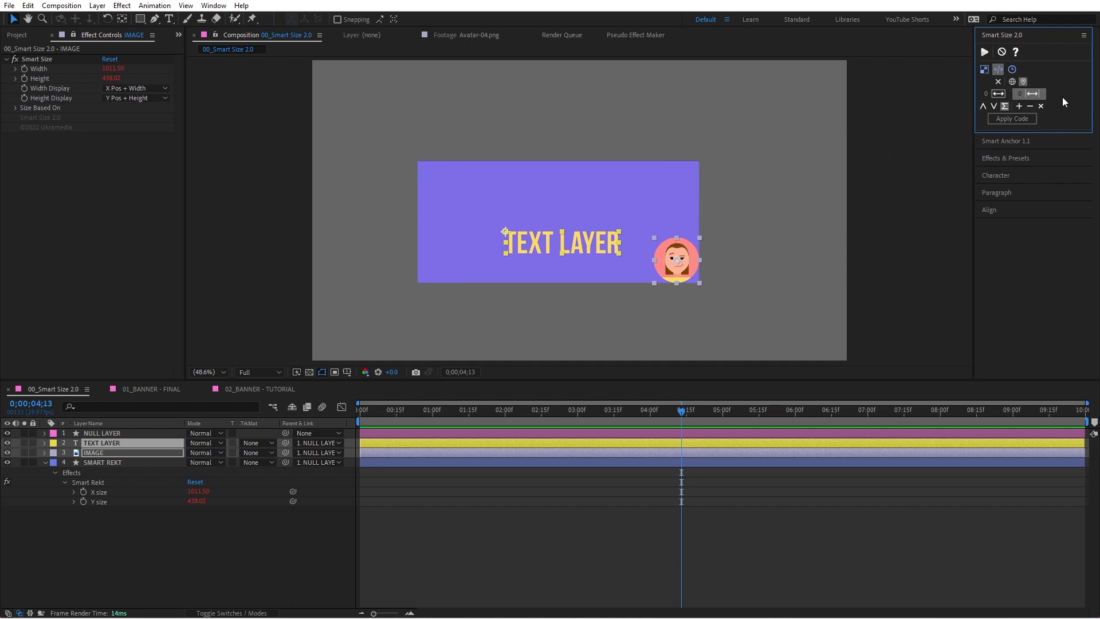
pyautogui.click(999, 95)
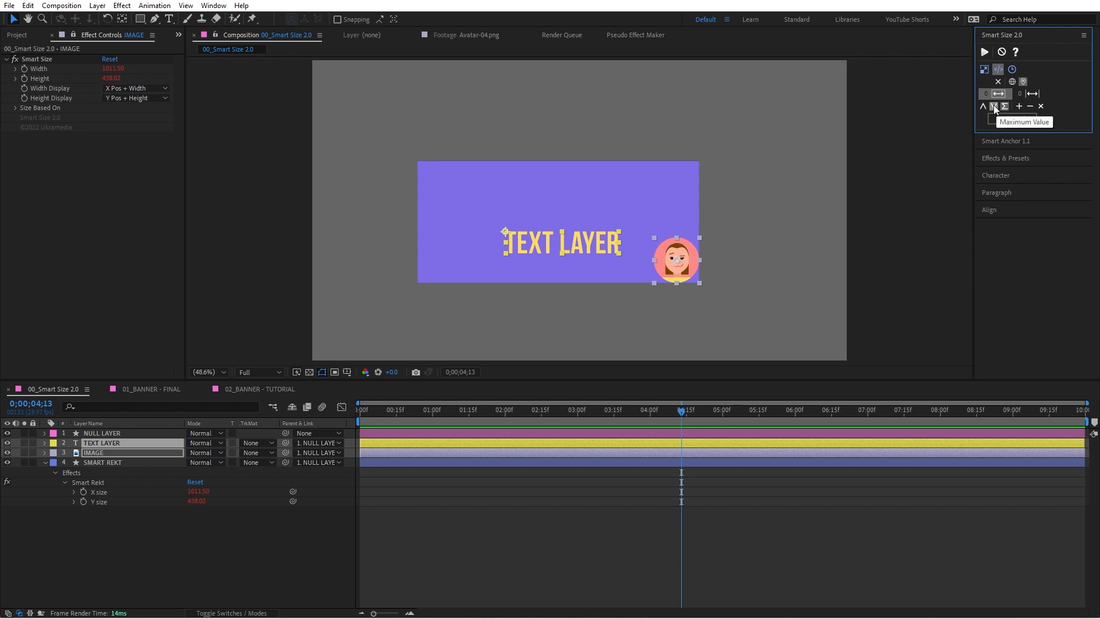
pyautogui.click(1029, 94)
pyautogui.click(982, 107)
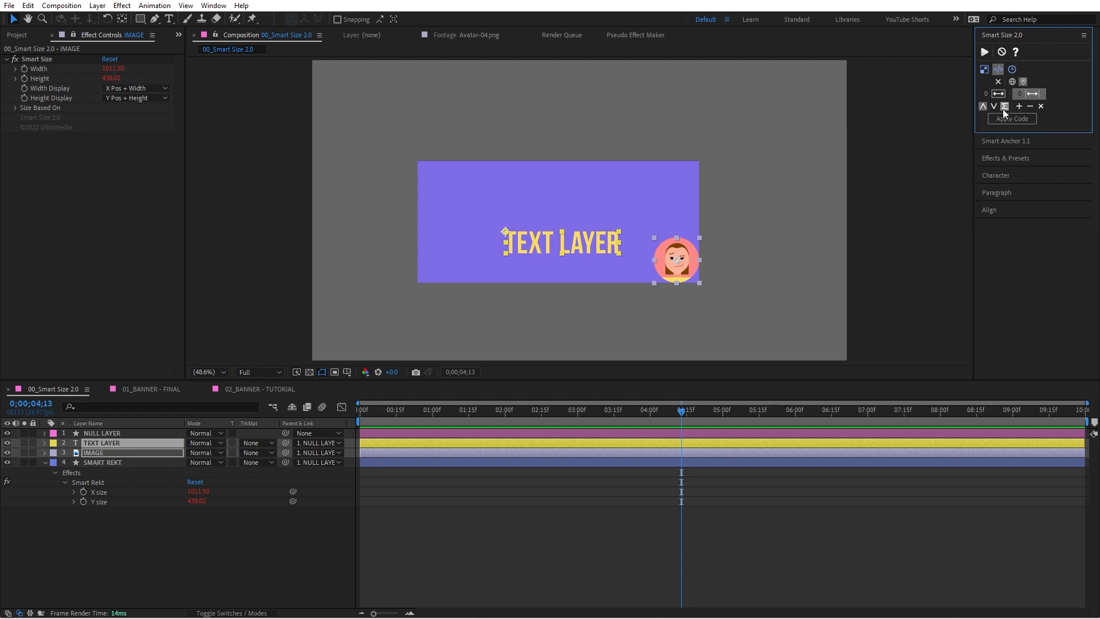
pyautogui.click(994, 106)
pyautogui.click(994, 106)
pyautogui.click(998, 94)
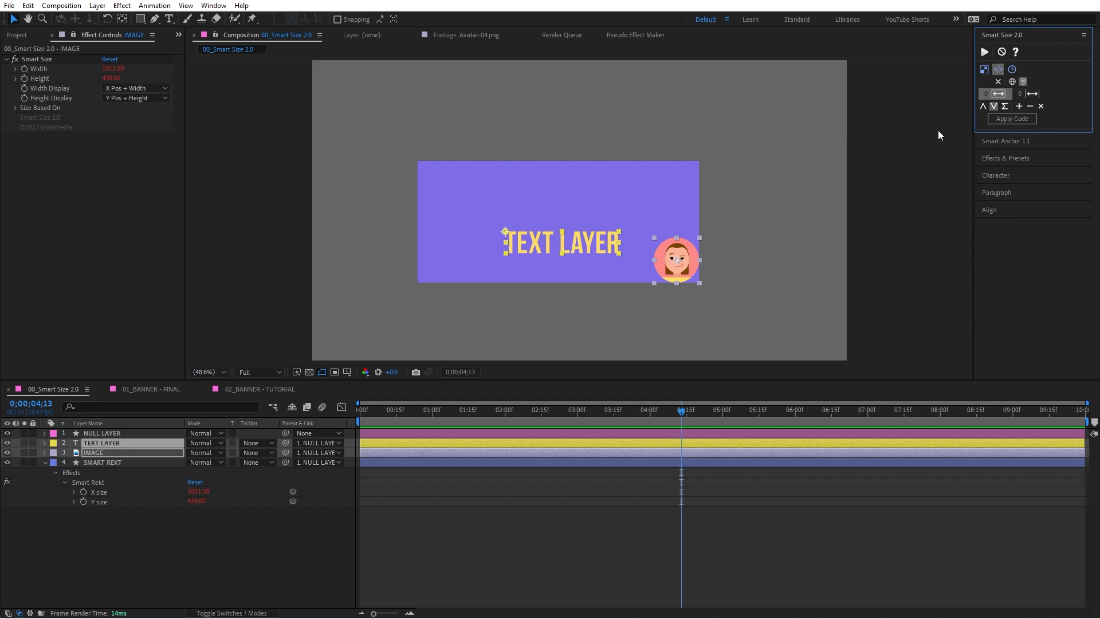
# Step: Reselect TEXT LAYER and IMAGE and filter the timeline properties by "smartsize"
pyautogui.click(810, 187)
pyautogui.click(587, 248)
pyautogui.keyDown('shift'); pyautogui.click(678, 259); pyautogui.keyUp('shift')
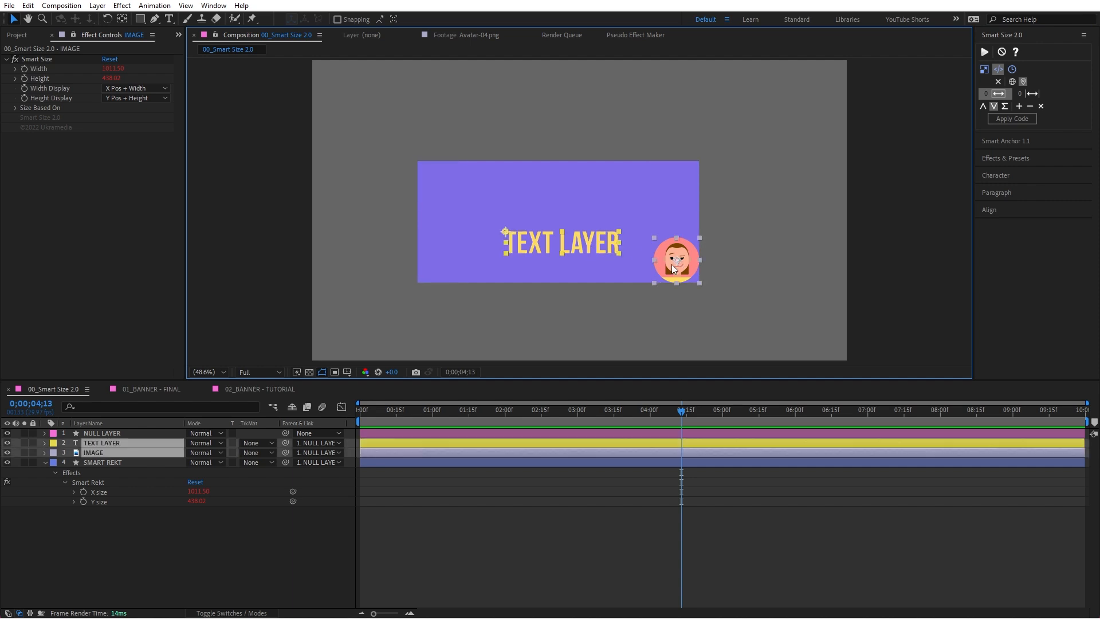
pyautogui.click(74, 34)
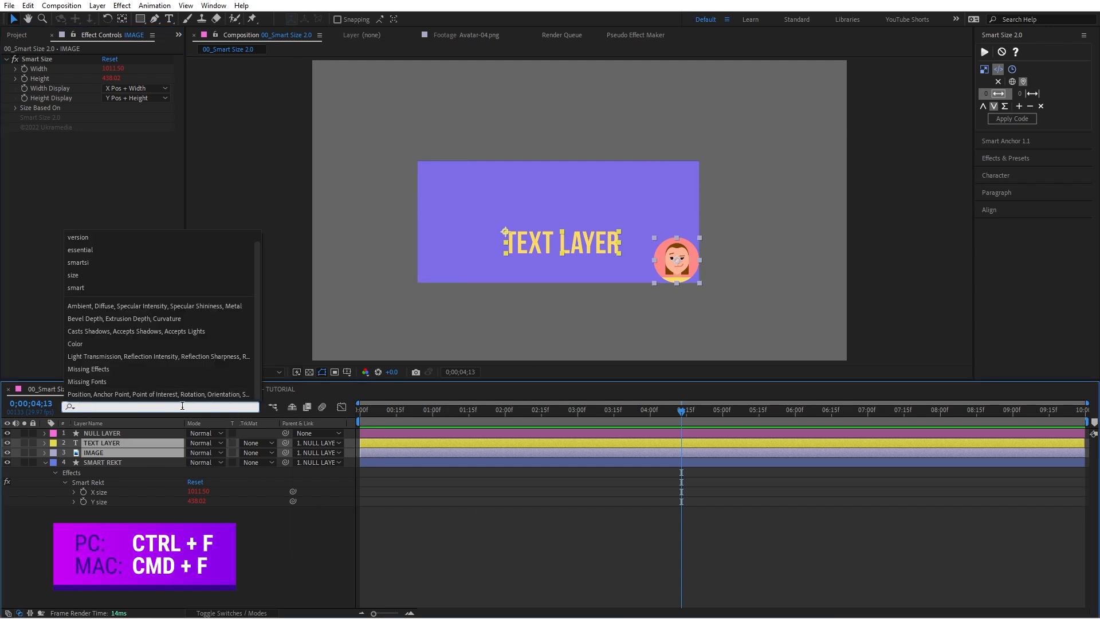
pyautogui.write('smartsize')
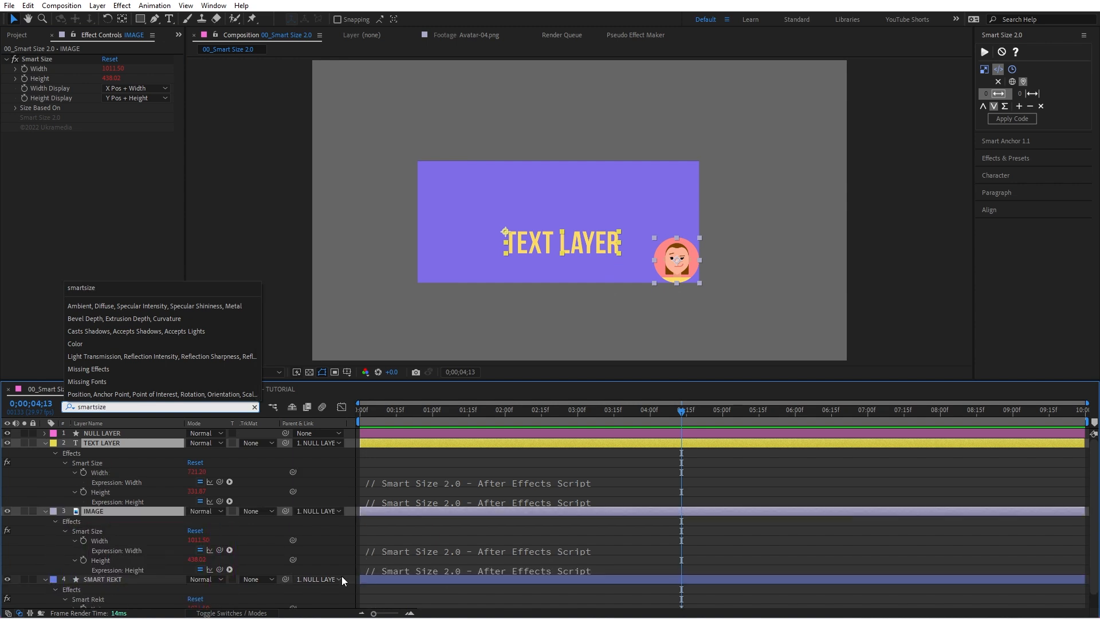
# Step: Select the Smart Size Width and Height of TEXT LAYER and IMAGE and reveal only those properties in the timeline
pyautogui.click(105, 471)
pyautogui.keyDown('ctrl'); pyautogui.click(110, 492); pyautogui.keyUp('ctrl')
pyautogui.keyDown('ctrl'); pyautogui.click(105, 541); pyautogui.keyUp('ctrl')
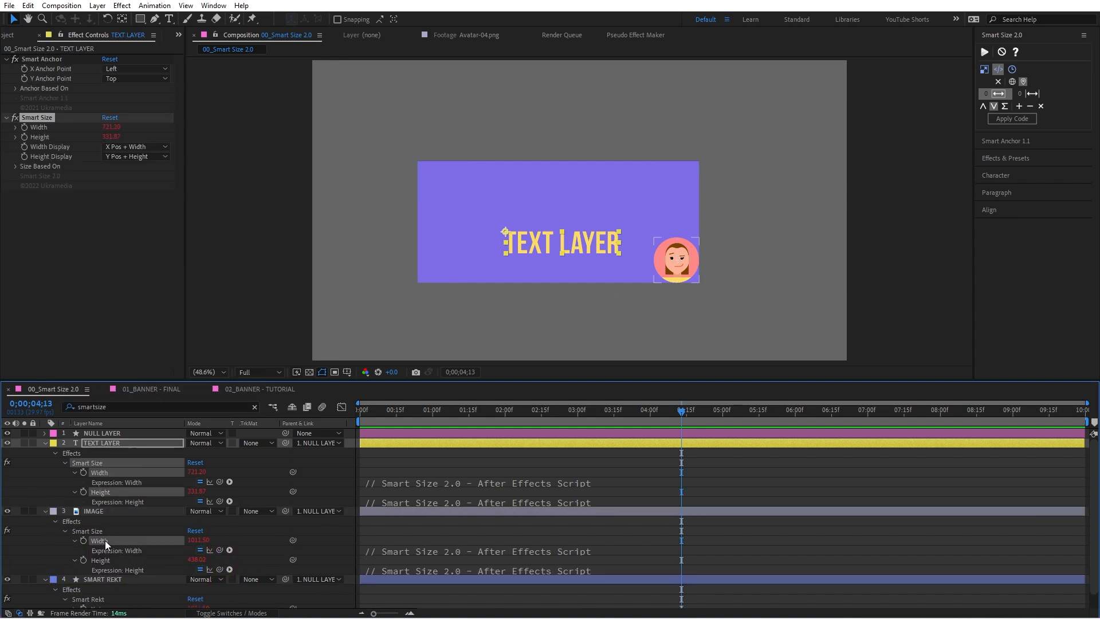
pyautogui.keyDown('ctrl'); pyautogui.click(108, 560); pyautogui.keyUp('ctrl')
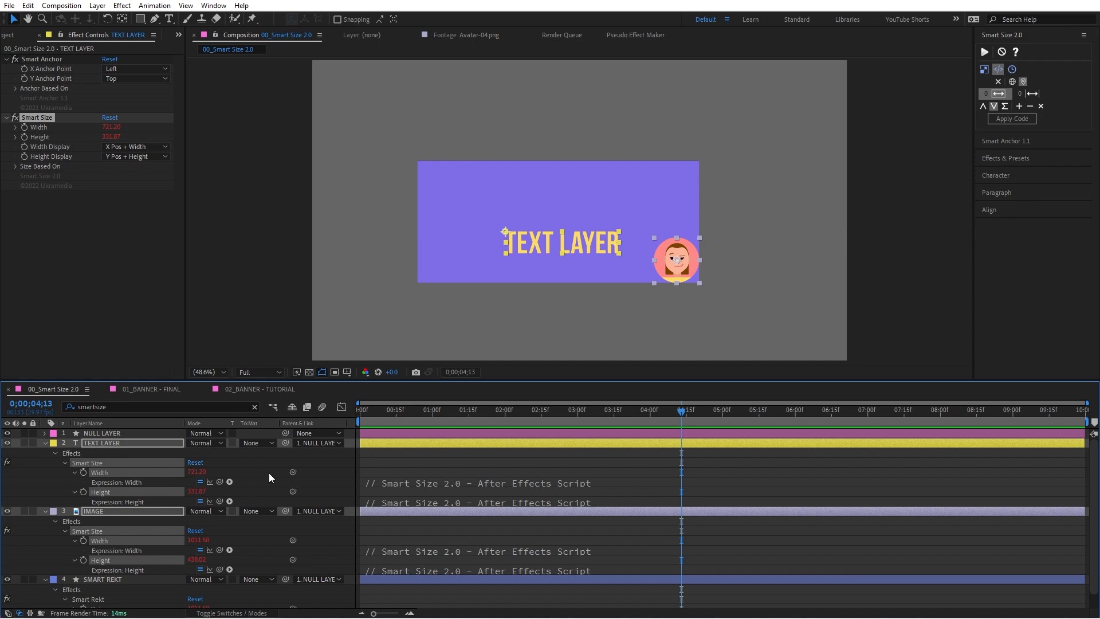
pyautogui.press('s')
pyautogui.press('s')
pyautogui.click(312, 464)
# Step: Add the Smart Size Width of TEXT LAYER and IMAGE to the Smart Size code size list
pyautogui.click(108, 522)
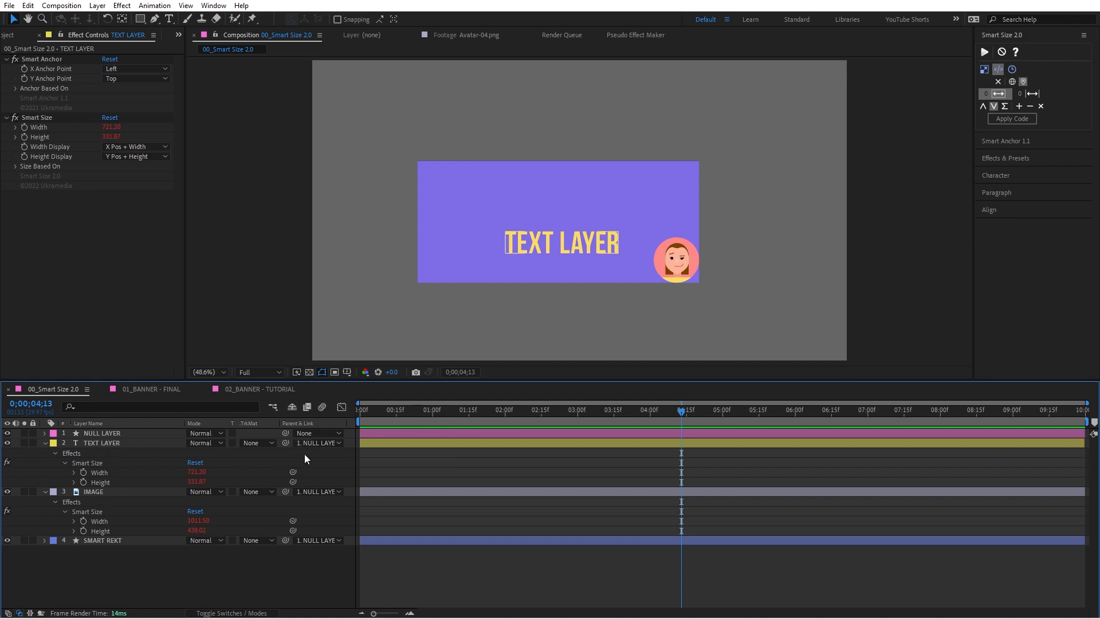
pyautogui.click(107, 472)
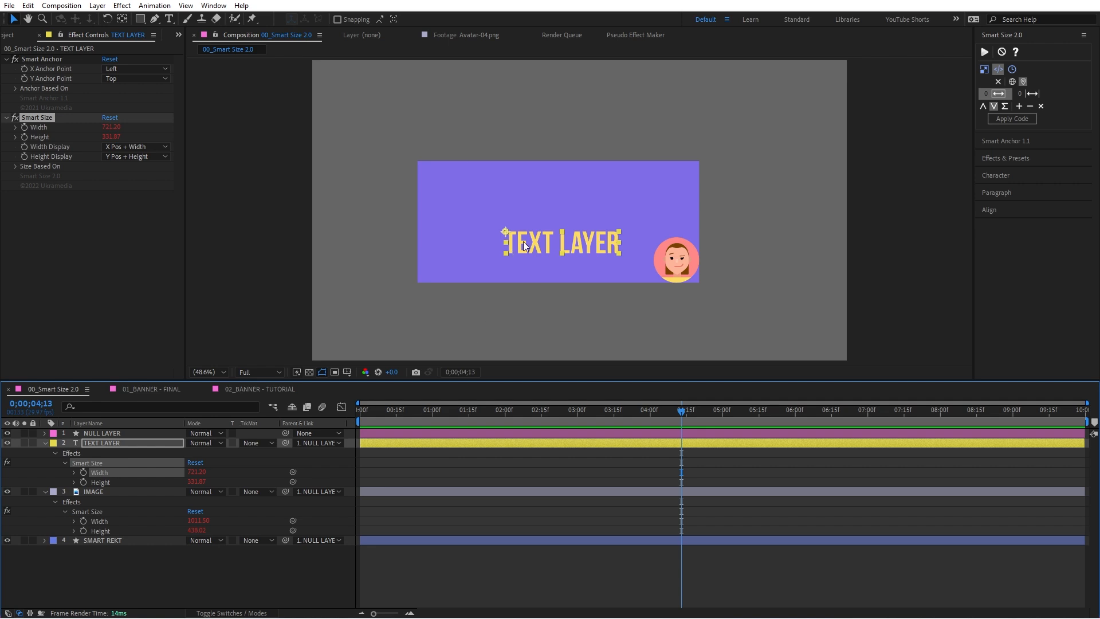
pyautogui.keyDown('shift'); pyautogui.click(103, 520); pyautogui.keyUp('shift')
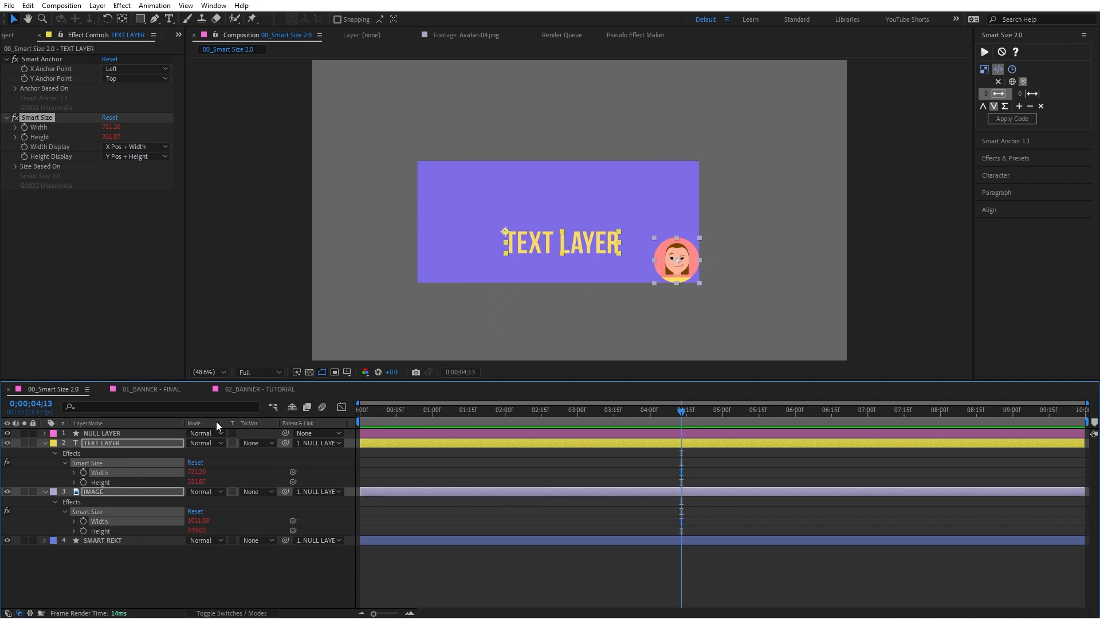
pyautogui.click(1018, 107)
pyautogui.click(1018, 106)
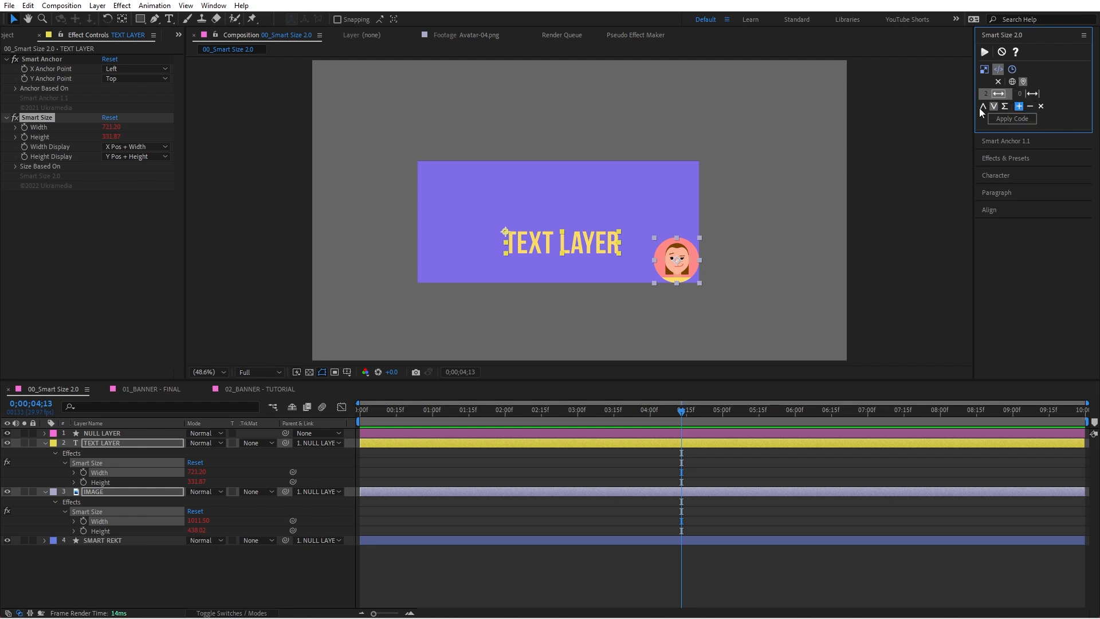
# Step: Reveal only the Smart Rekt X size and Y size of SMART REKT in the timeline and remove their expressions
pyautogui.click(114, 540)
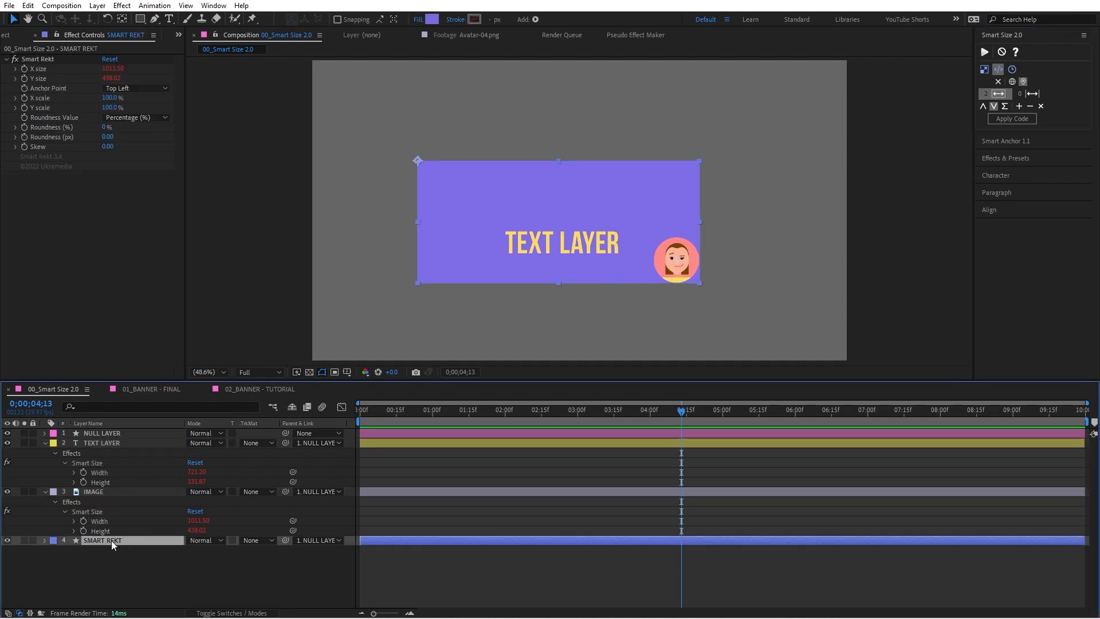
pyautogui.press('e')
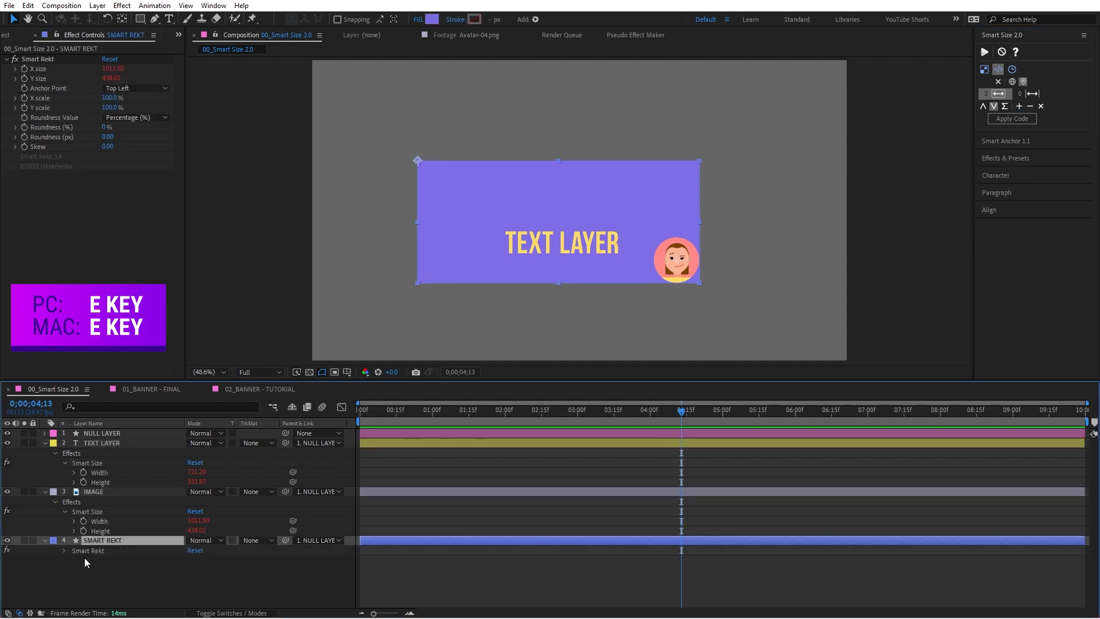
pyautogui.click(64, 550)
pyautogui.scroll(-3, 76, 561)
pyautogui.moveTo(60, 495); pyautogui.dragTo(112, 505)
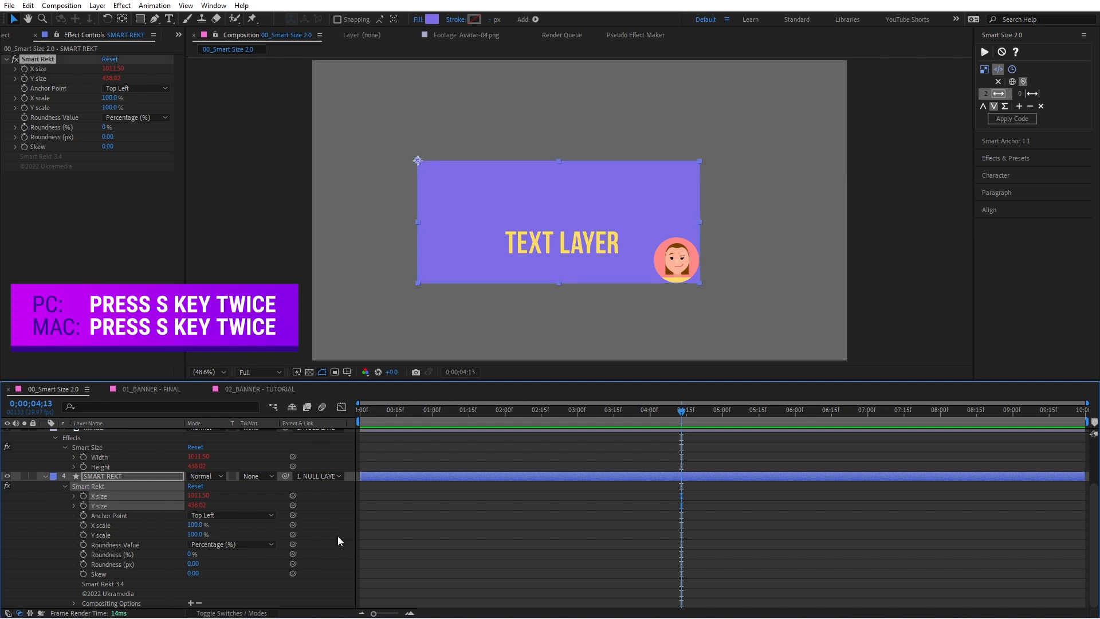
pyautogui.press('s')
pyautogui.press('s')
pyautogui.press('s')
pyautogui.keyDown('alt'); pyautogui.click(83, 569); pyautogui.keyUp('alt')
pyautogui.click(167, 593)
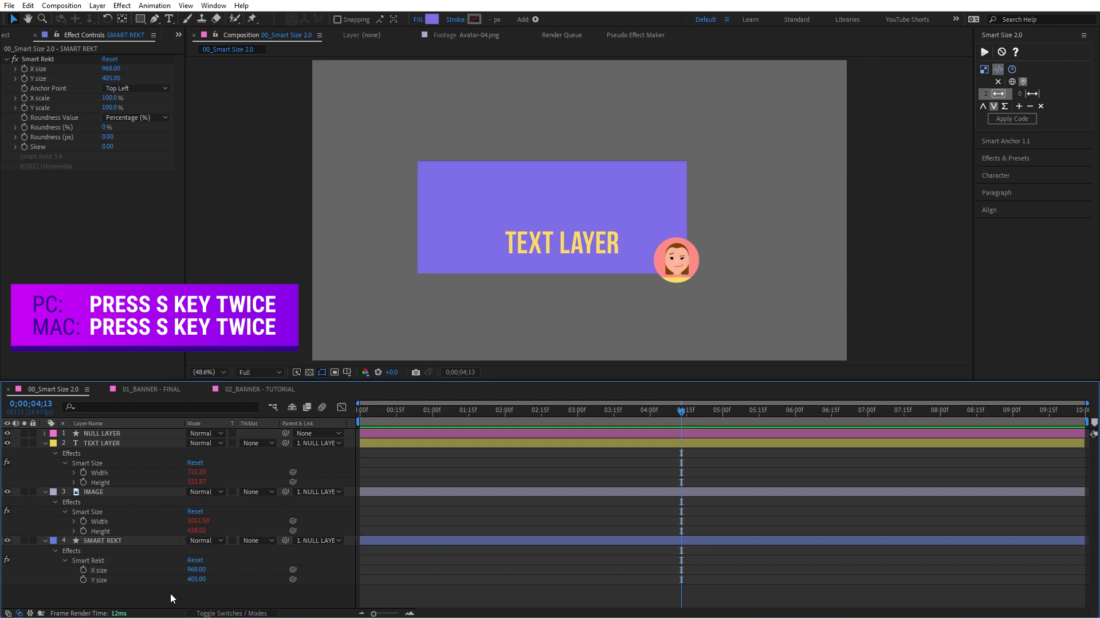
# Step: Test the Smart Rekt X size manually by setting it to 1002
pyautogui.click(100, 570)
pyautogui.moveTo(196, 569); pyautogui.dragTo(246, 569)
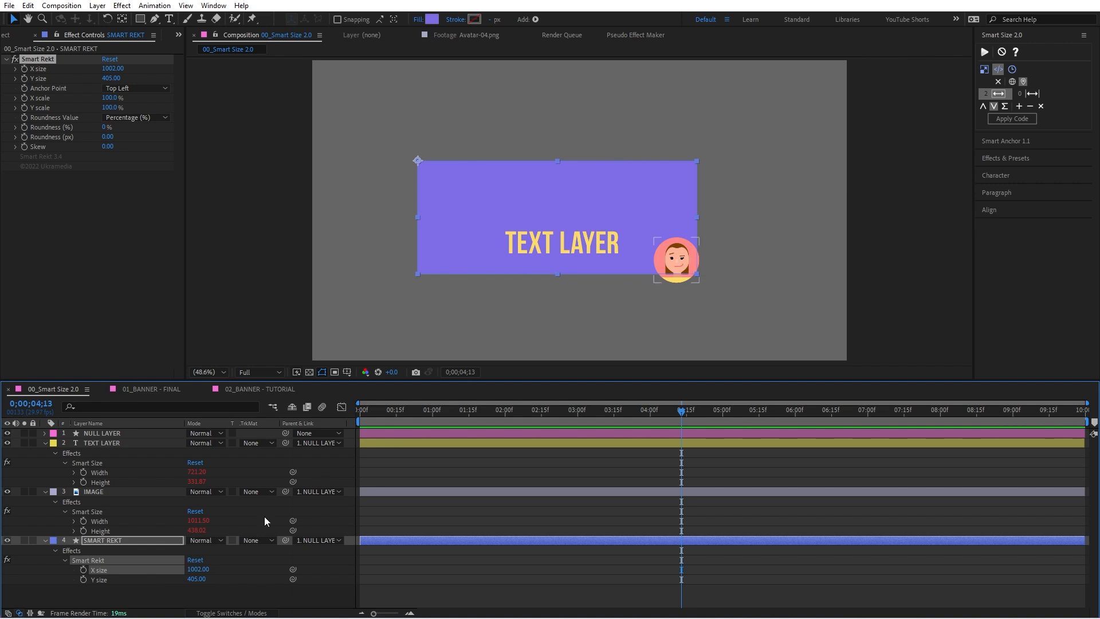
pyautogui.click(245, 575)
# Step: Apply the Maximum Value code to the Smart Rekt X size and test it by moving TEXT LAYER and IMAGE
pyautogui.click(127, 569)
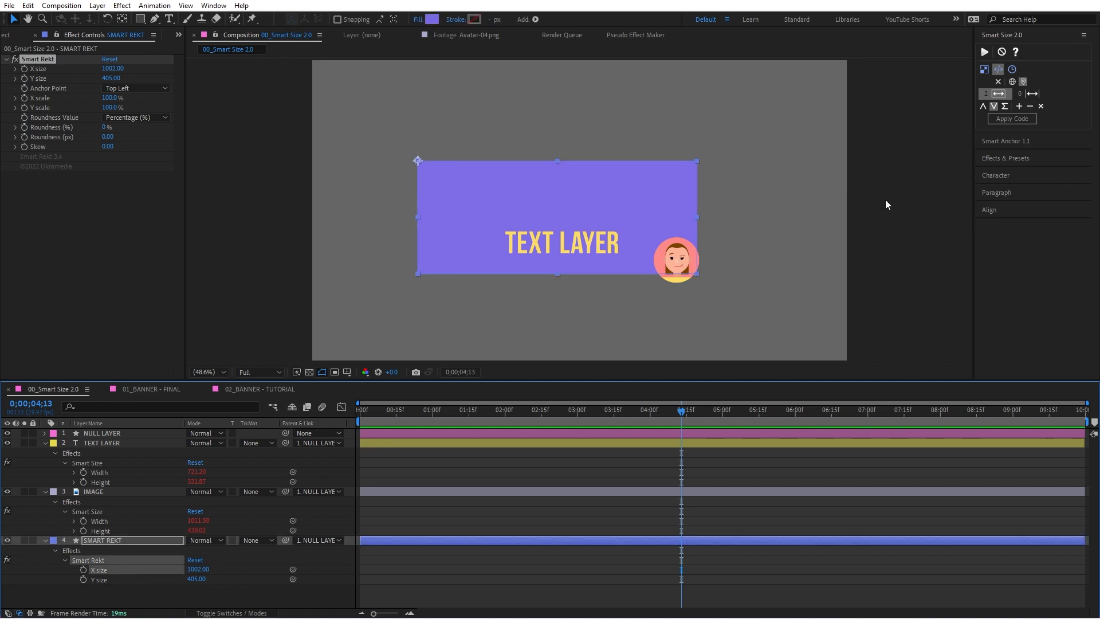
pyautogui.click(994, 107)
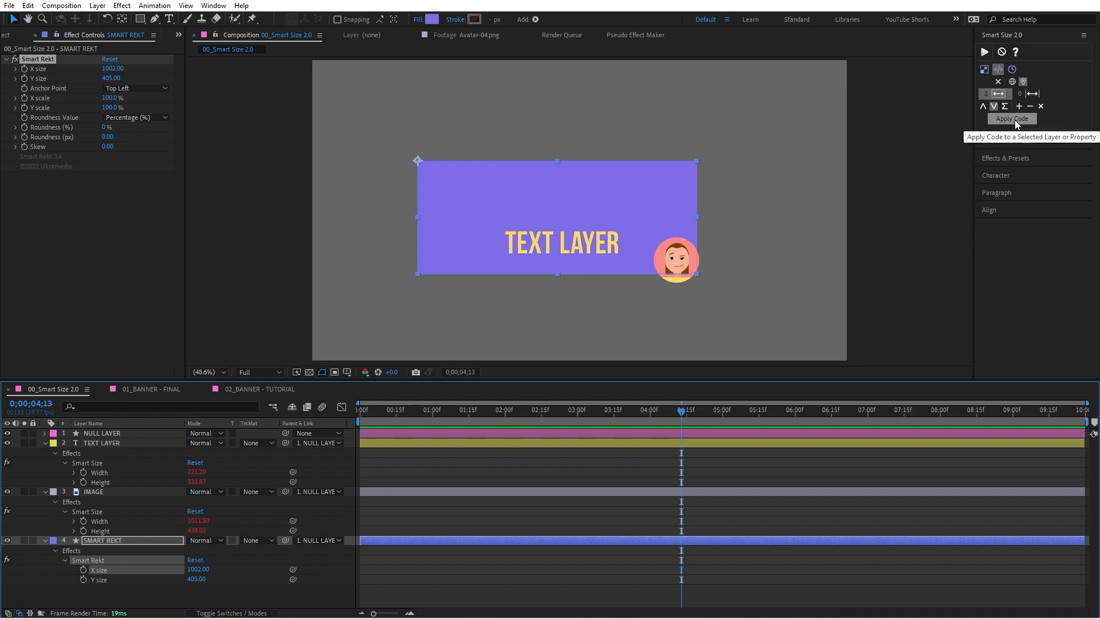
pyautogui.click(1014, 119)
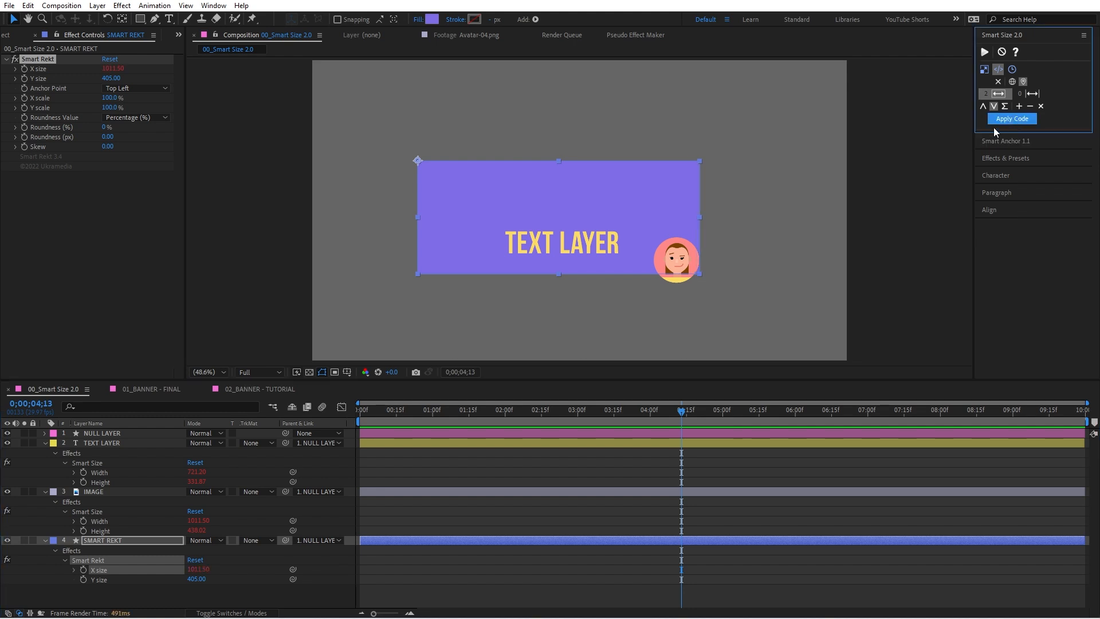
pyautogui.moveTo(591, 242); pyautogui.dragTo(680, 255)
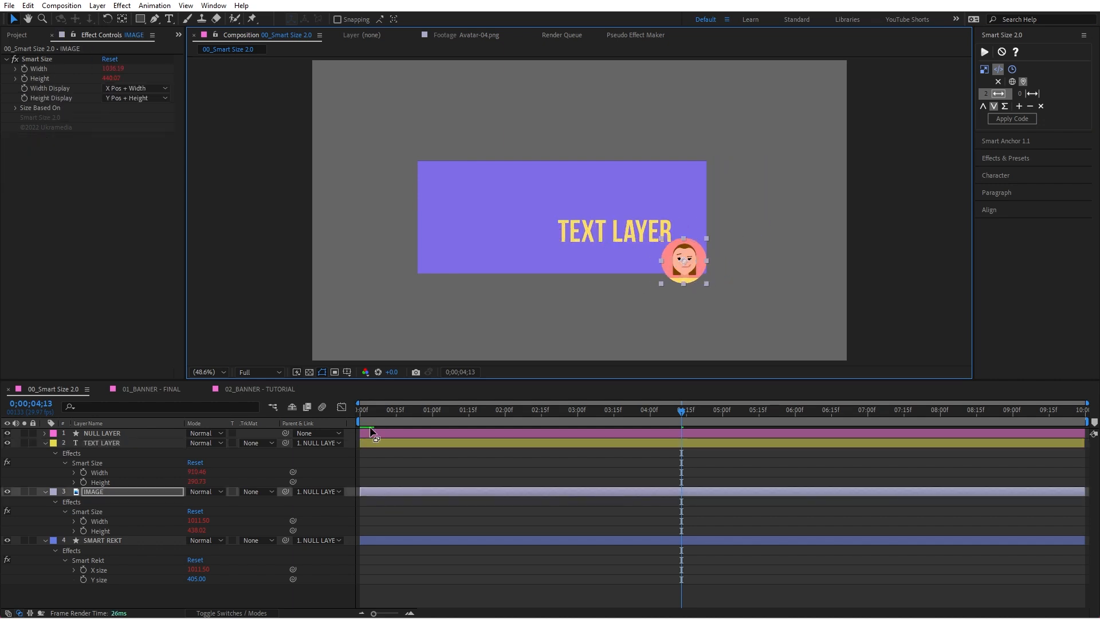
# Step: Clear the size list, add the Smart Size Height of TEXT LAYER and IMAGE, and apply the Maximum Value code to the Smart Rekt Y size
pyautogui.click(995, 95)
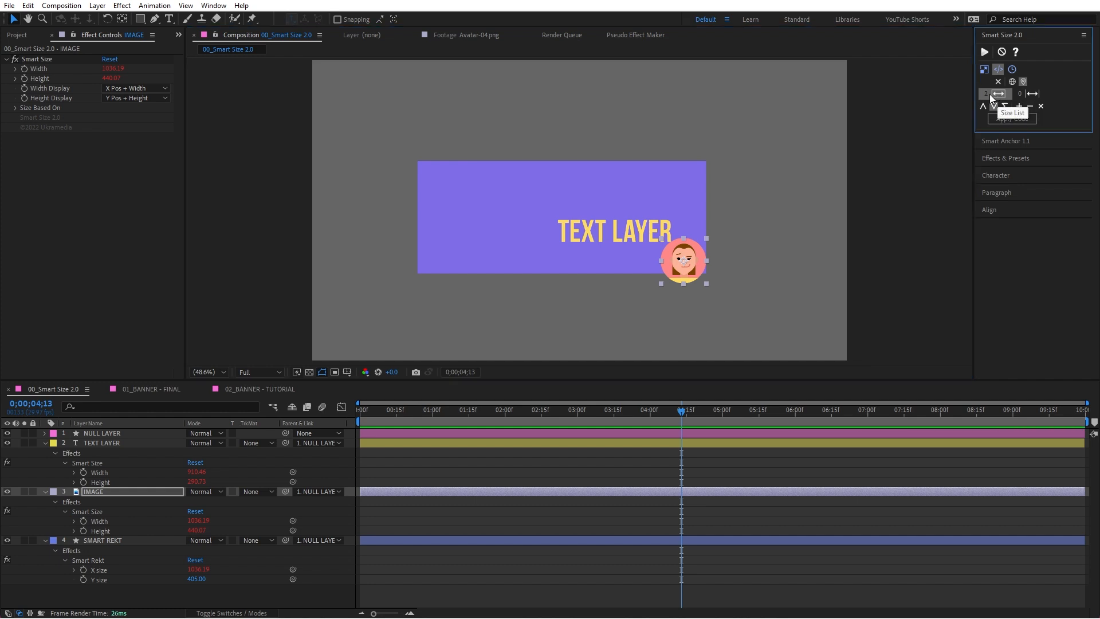
pyautogui.click(1040, 107)
pyautogui.click(106, 531)
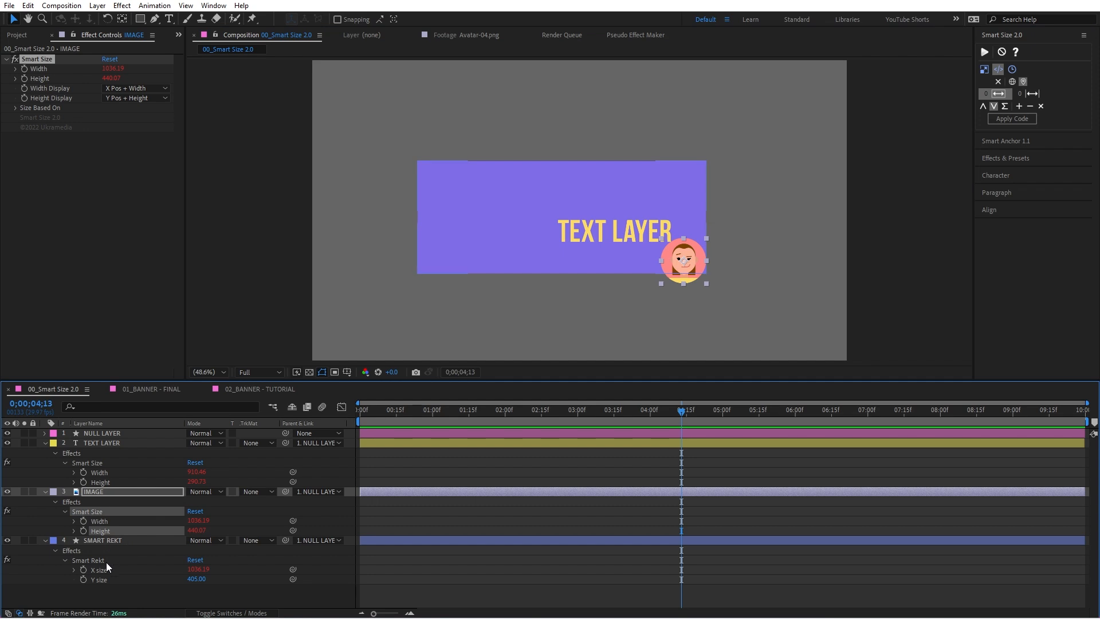
pyautogui.keyDown('shift'); pyautogui.click(109, 481); pyautogui.keyUp('shift')
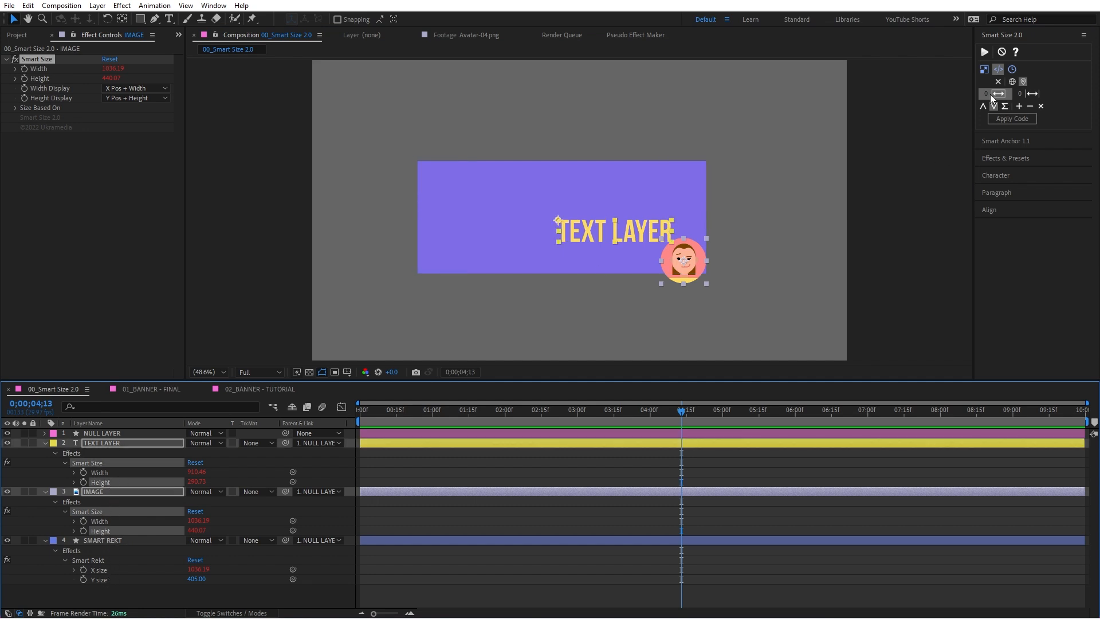
pyautogui.click(1020, 106)
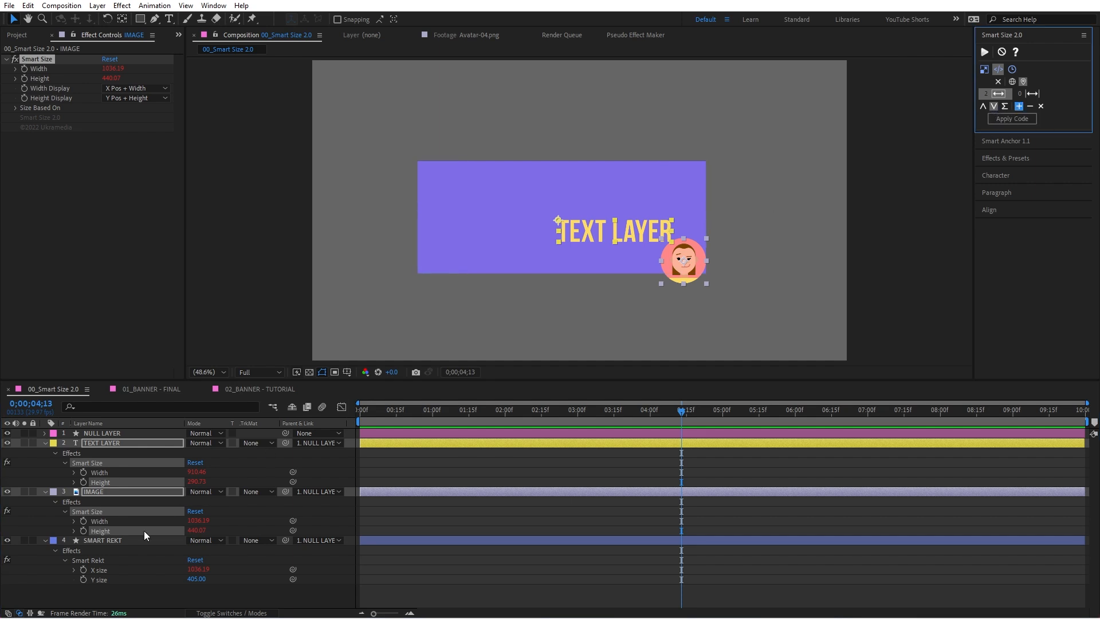
pyautogui.click(106, 578)
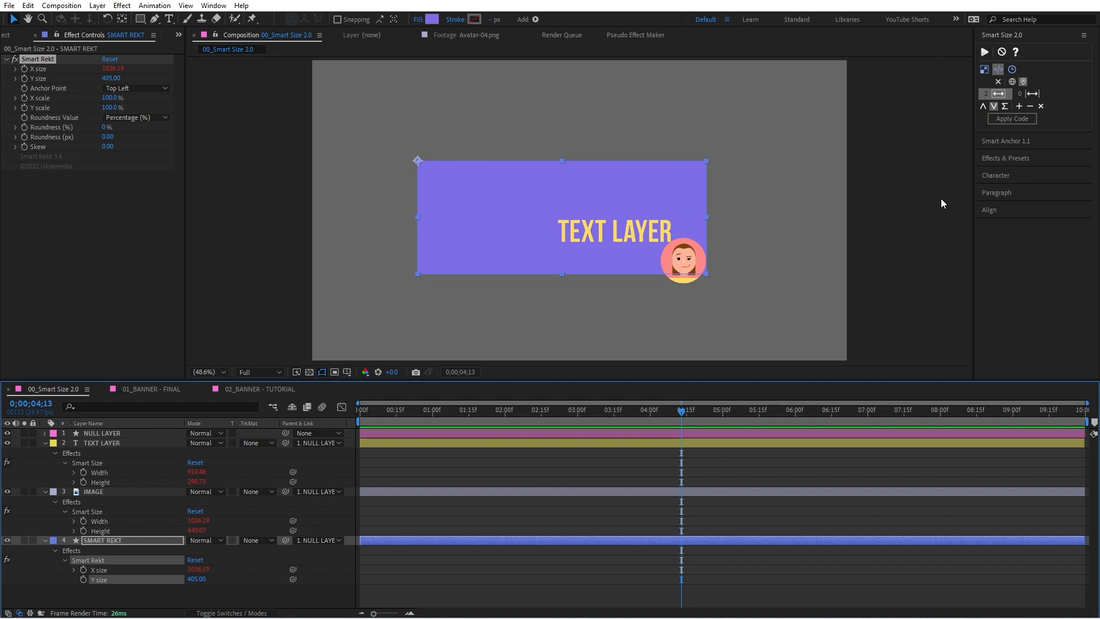
pyautogui.click(1013, 119)
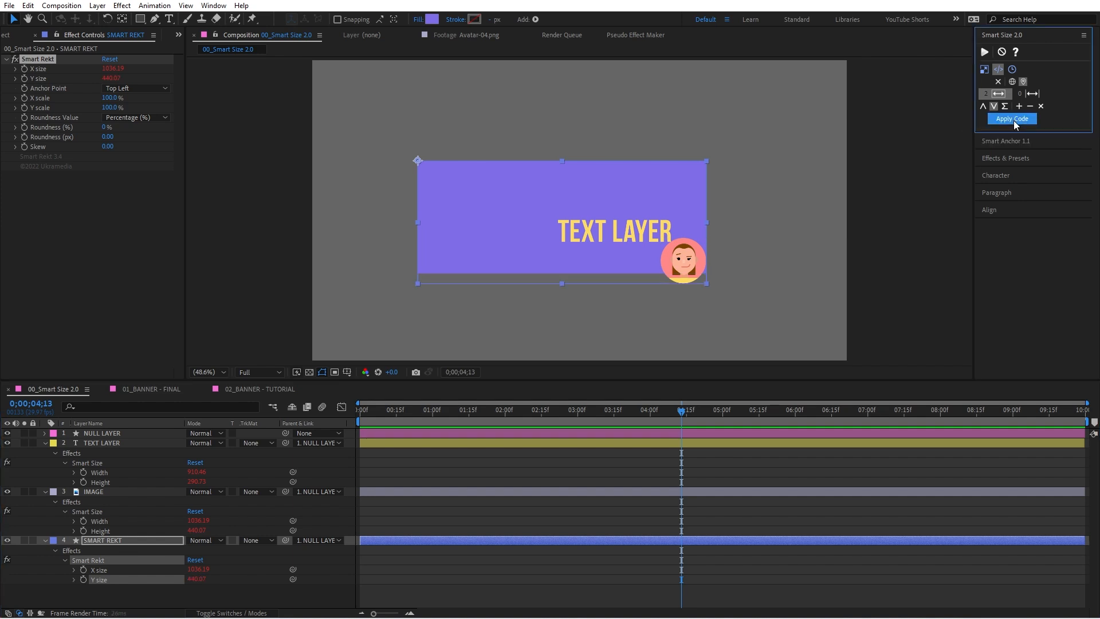
# Step: Test the linked rectangle by moving TEXT LAYER and IMAGE, enlarging IMAGE, and editing the text
pyautogui.click(791, 252)
pyautogui.moveTo(697, 269); pyautogui.dragTo(603, 275)
pyautogui.moveTo(656, 241); pyautogui.dragTo(663, 305)
pyautogui.moveTo(603, 275)
pyautogui.mouseDown()
pyautogui.moveTo(628, 231)
pyautogui.moveTo(667, 263)
pyautogui.moveTo(738, 270)
pyautogui.moveTo(763, 287)
pyautogui.moveTo(620, 281)
pyautogui.mouseUp()
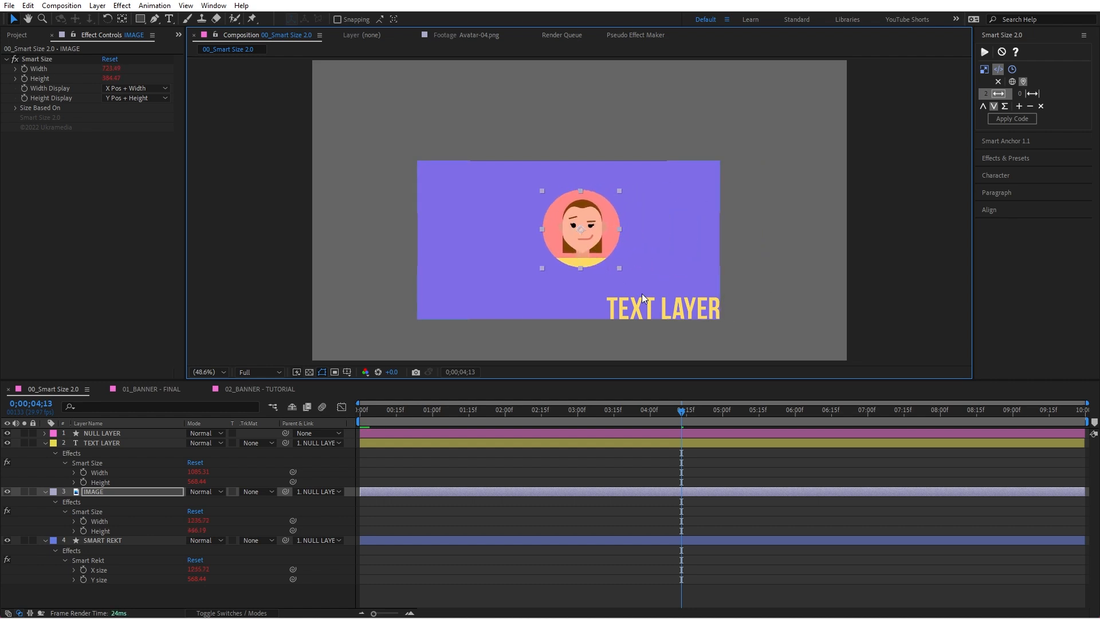
pyautogui.doubleClick(664, 307)
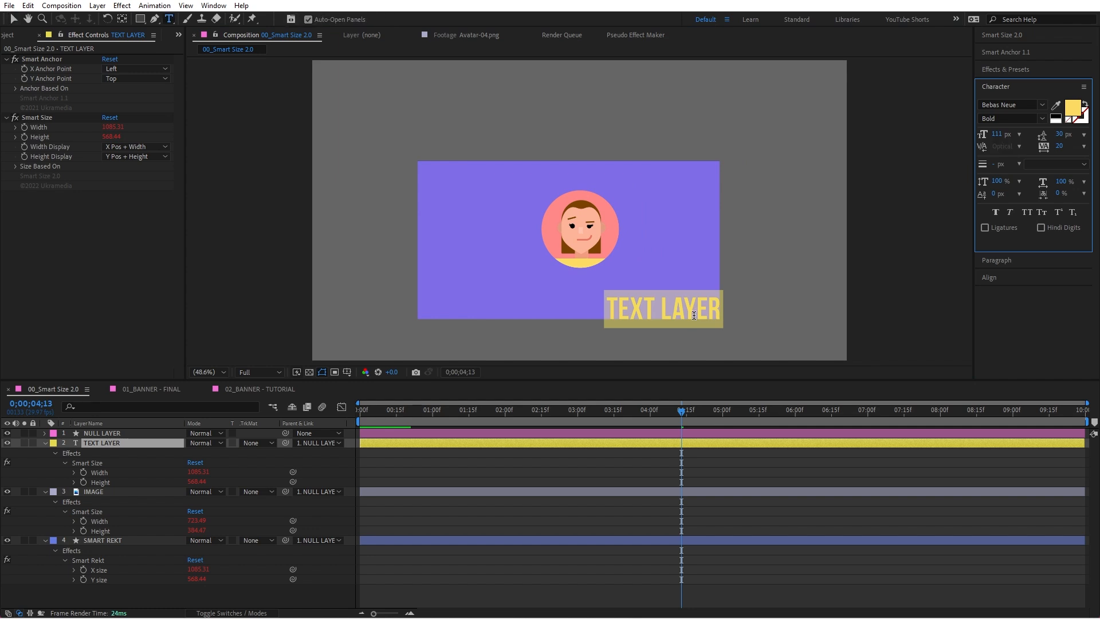
pyautogui.press('BackSpace')
pyautogui.click(694, 315)
pyautogui.moveTo(599, 257)
pyautogui.mouseDown()
pyautogui.moveTo(654, 253)
pyautogui.moveTo(586, 267)
pyautogui.mouseUp()
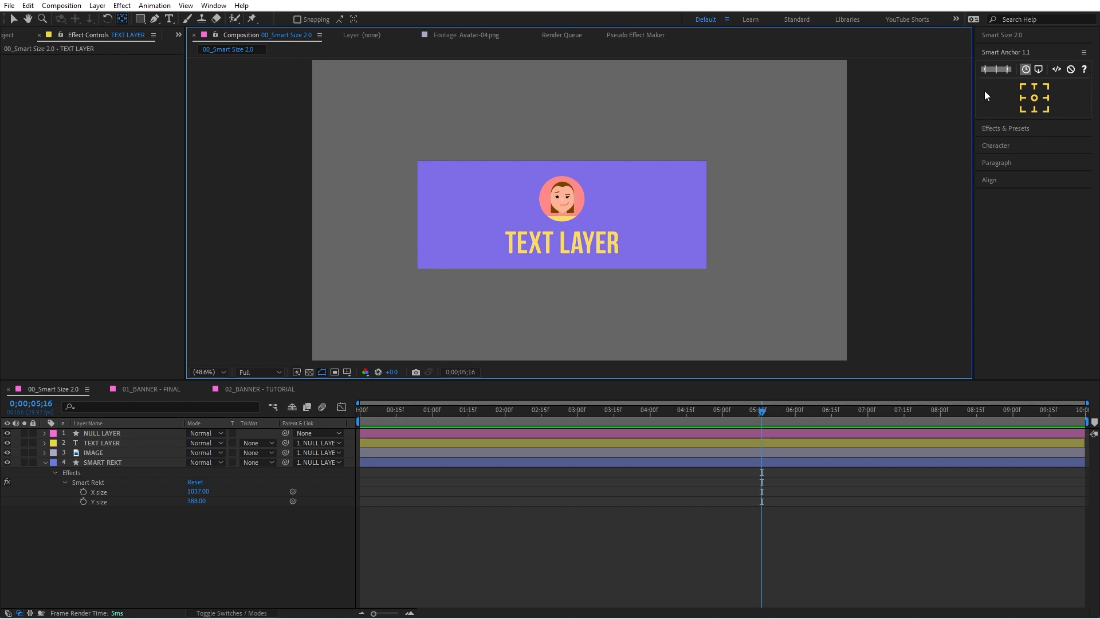
# Step: Cycle the anchor points of TEXT LAYER and IMAGE through several Smart Anchor positions, ending at the bottom right
pyautogui.click(561, 199)
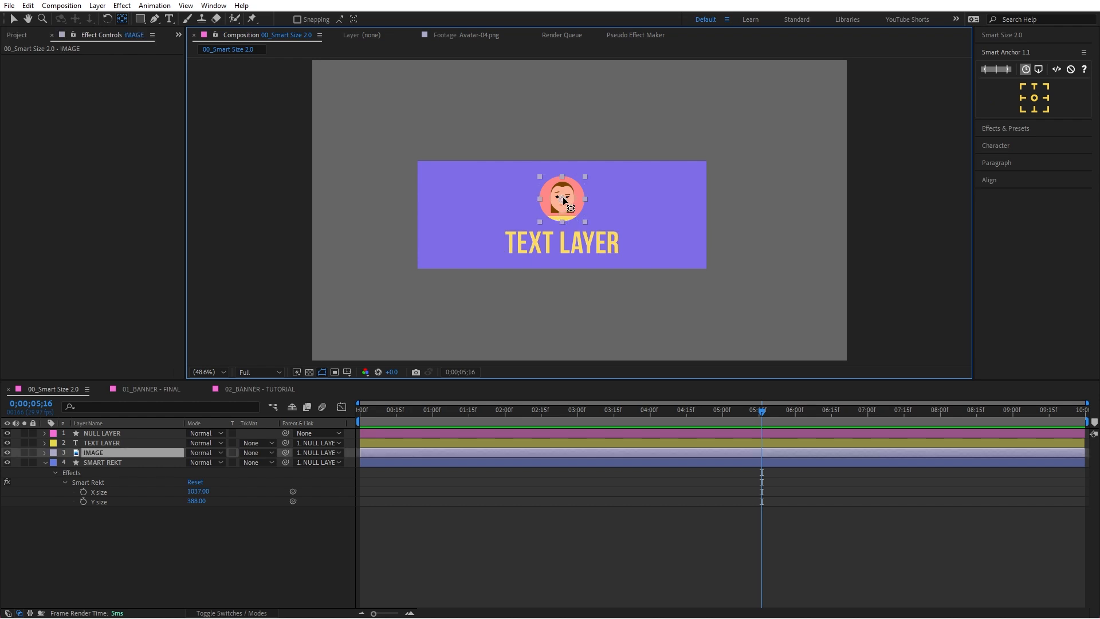
pyautogui.click(599, 244)
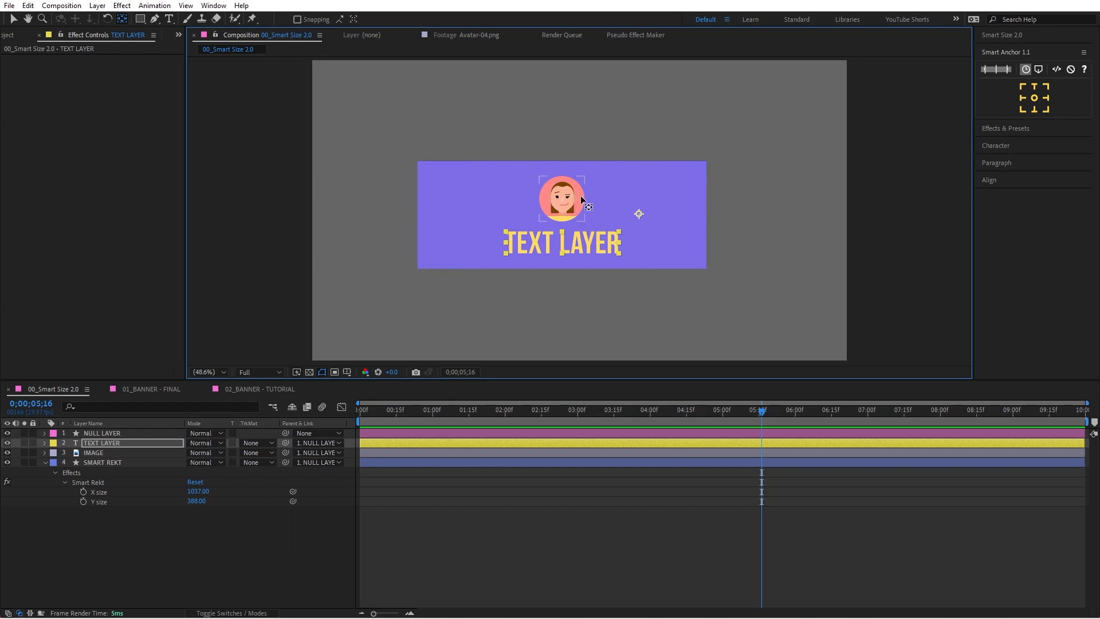
pyautogui.keyDown('shift'); pyautogui.click(577, 217); pyautogui.keyUp('shift')
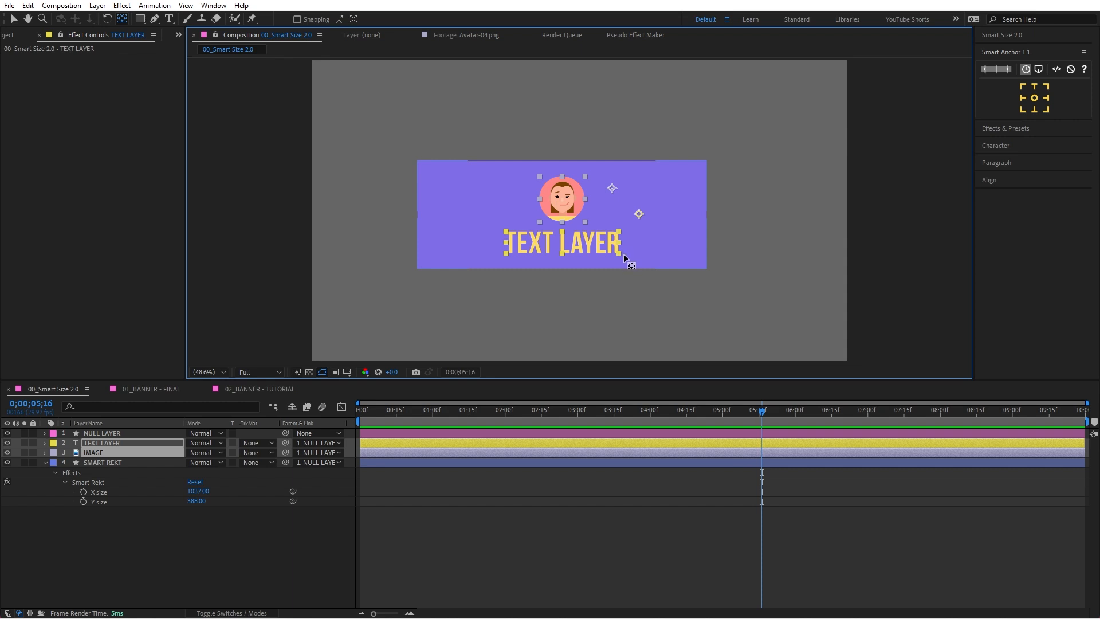
pyautogui.click(1046, 87)
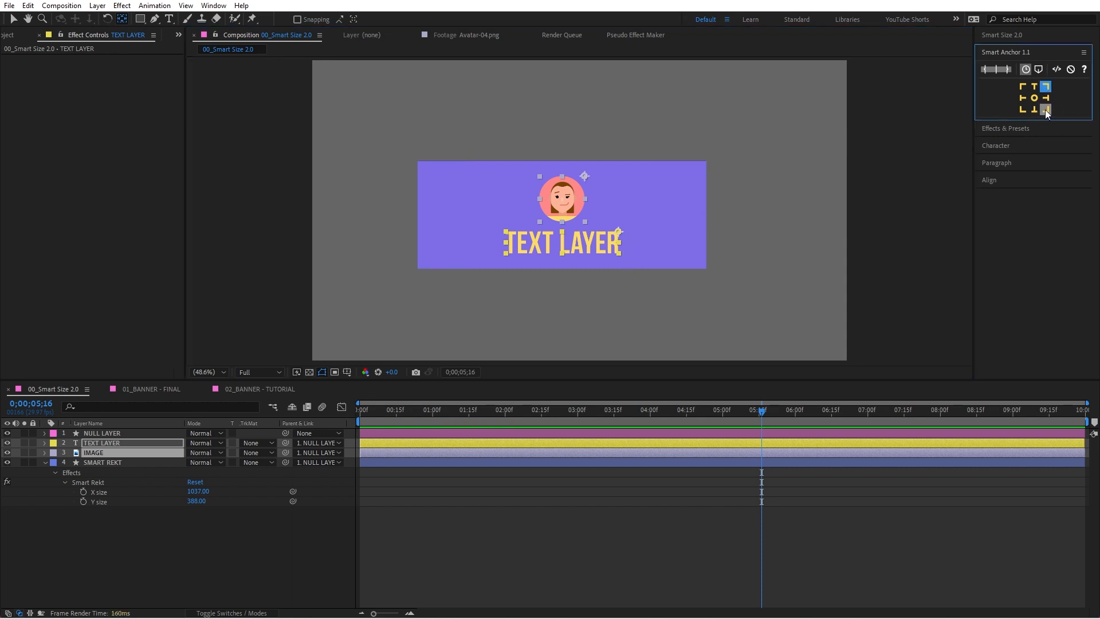
pyautogui.click(1045, 109)
pyautogui.click(1020, 112)
pyautogui.click(1026, 87)
pyautogui.click(1034, 109)
pyautogui.click(1044, 110)
# Step: Move TEXT LAYER near the rectangle's lower-right corner and set its anchor point to the bottom right
pyautogui.click(625, 287)
pyautogui.moveTo(595, 248); pyautogui.dragTo(667, 256)
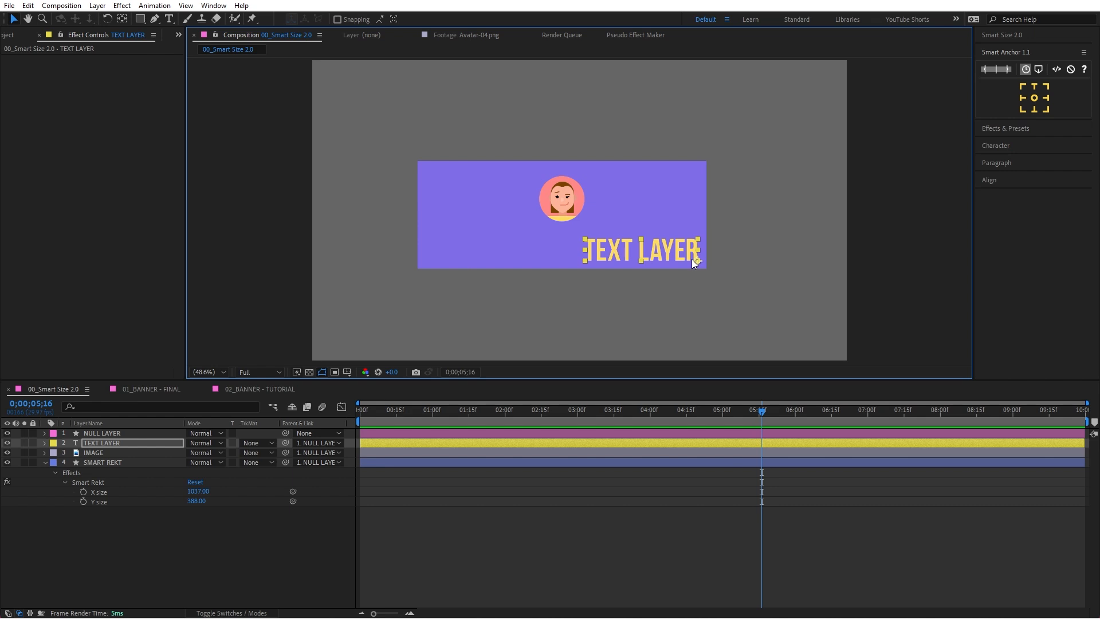
pyautogui.click(1047, 109)
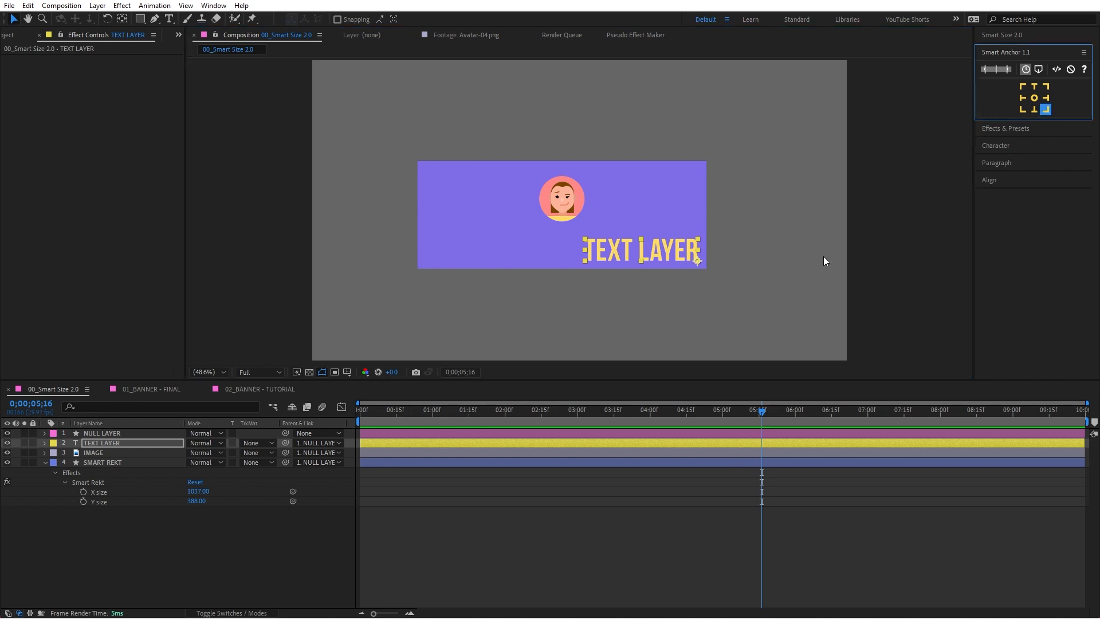
# Step: Test the static anchor point by replacing the text of TEXT LAYER with "SDFF", and undo the text change
pyautogui.doubleClick(680, 252)
pyautogui.write('SDFF')
pyautogui.press('Escape')
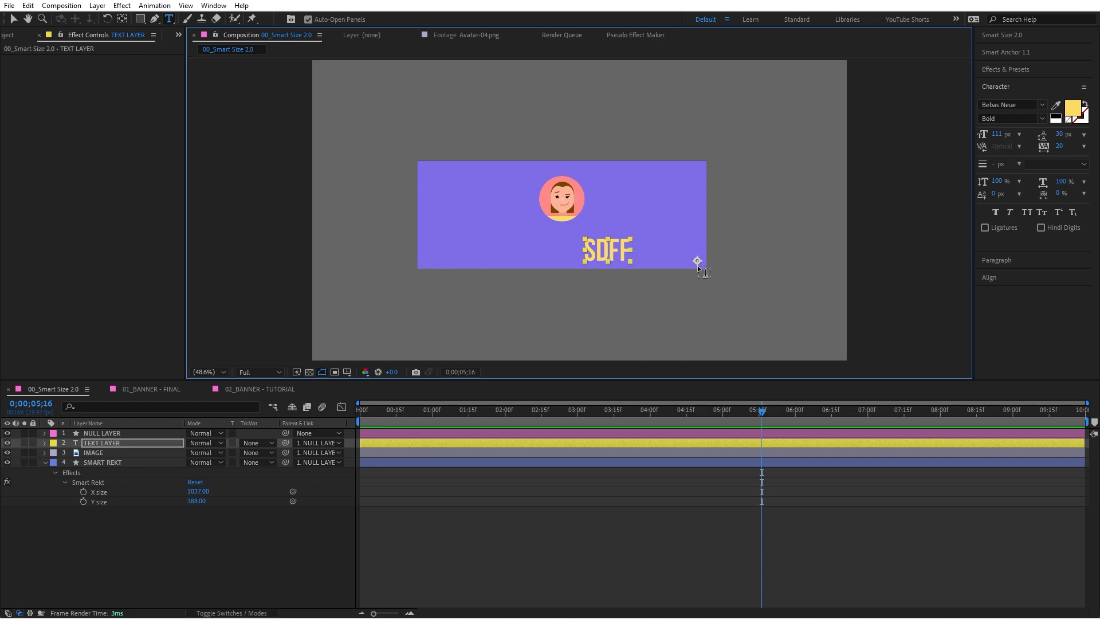
pyautogui.press('v')
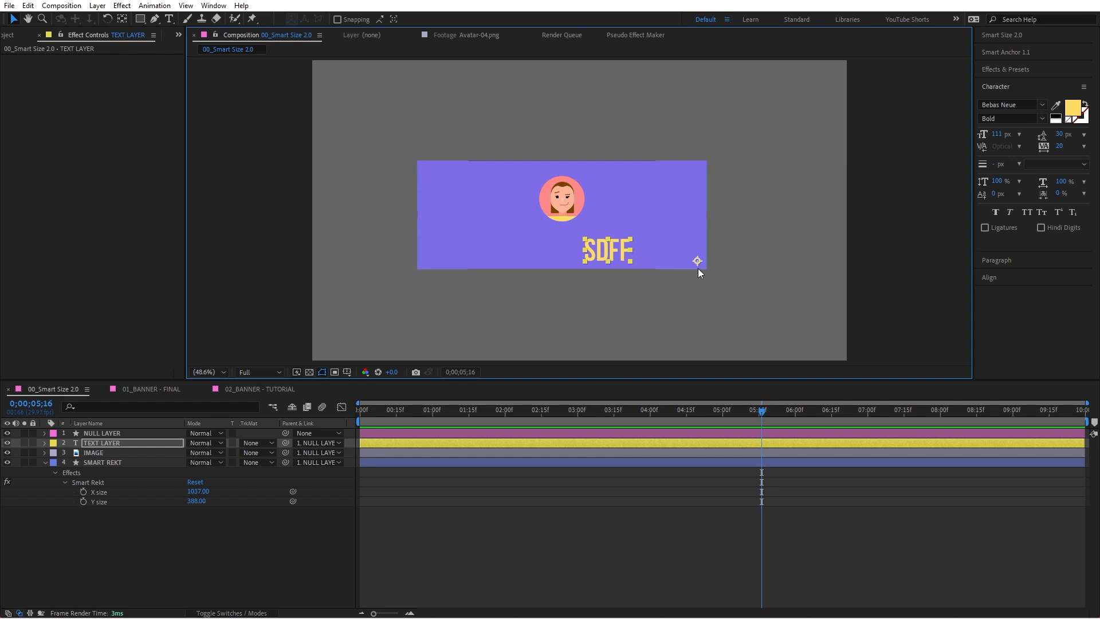
pyautogui.hotkey('ctrl', 'z')
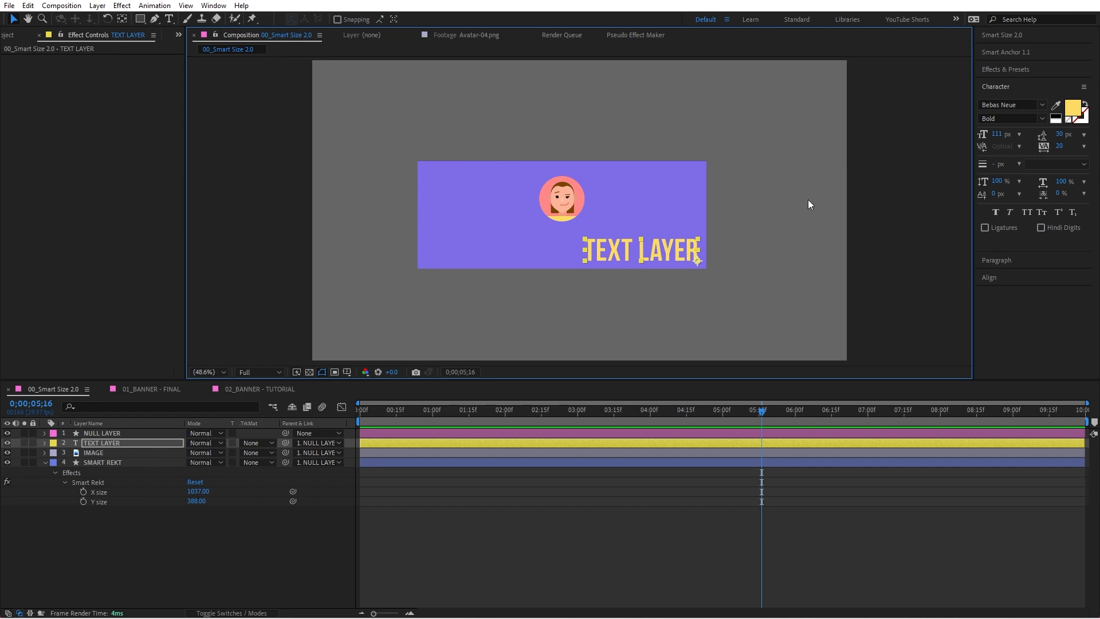
# Step: Apply the code-driven Smart Anchor to TEXT LAYER with the anchor point at Right and Bottom
pyautogui.click(1005, 52)
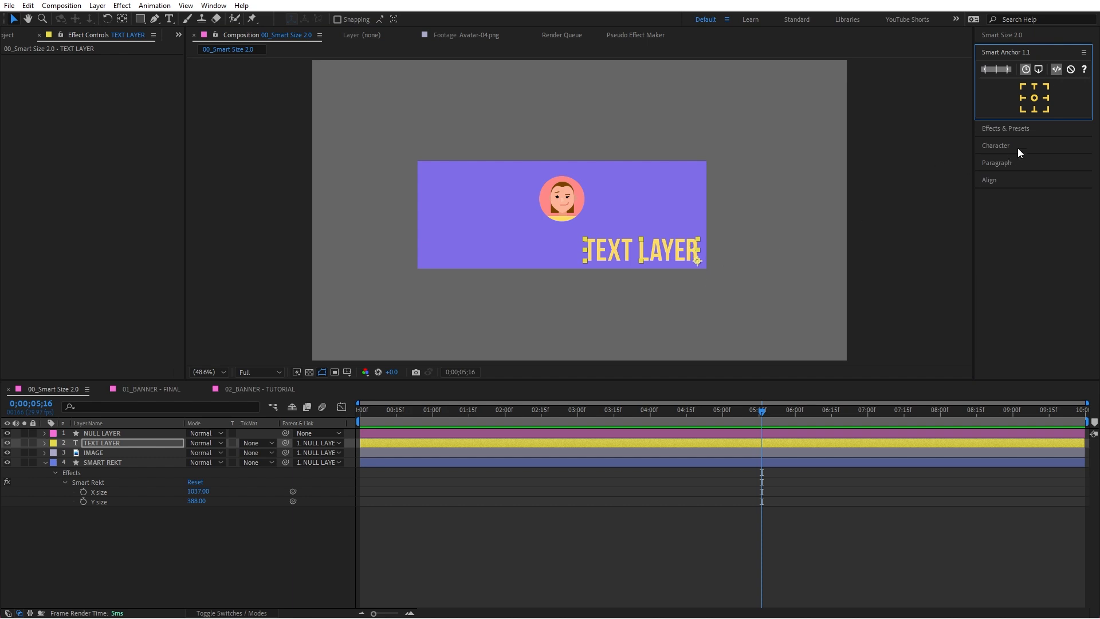
pyautogui.click(1046, 110)
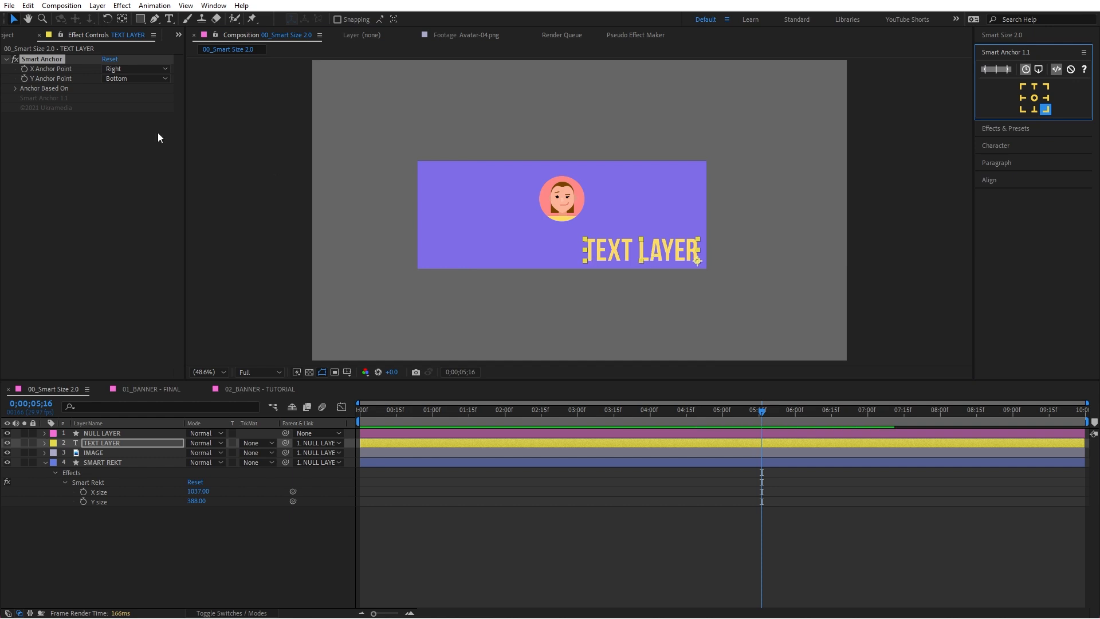
# Step: Test the code-driven anchor by replacing the text with "SDAFSADFASFDAS", and undo the text change
pyautogui.doubleClick(669, 253)
pyautogui.write('SDAFSADF')
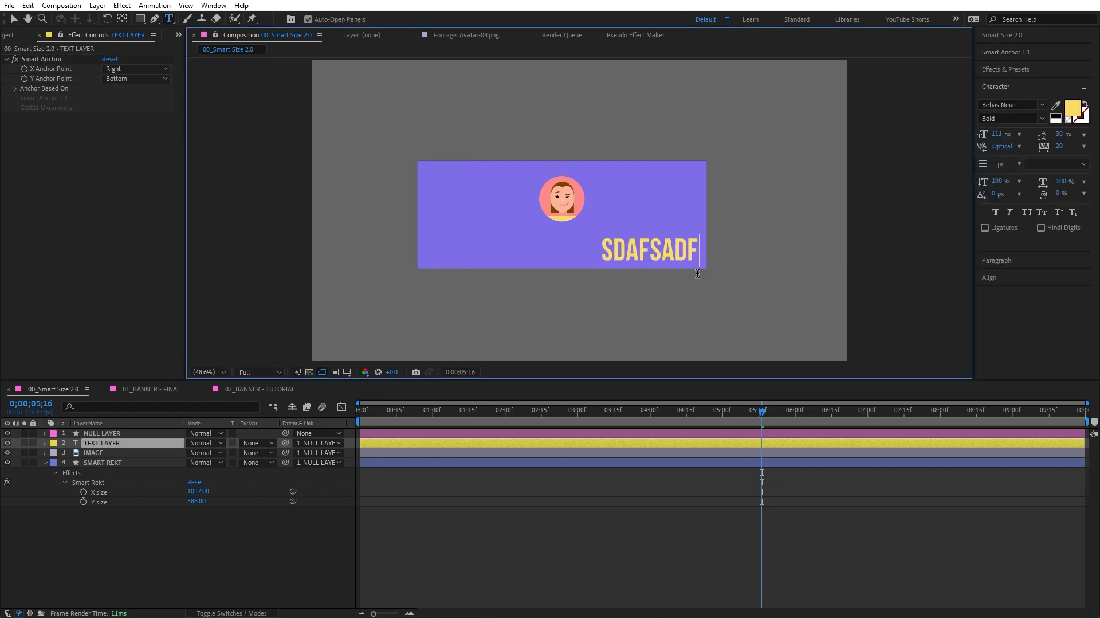
pyautogui.write('ASFDAS')
pyautogui.press('Escape')
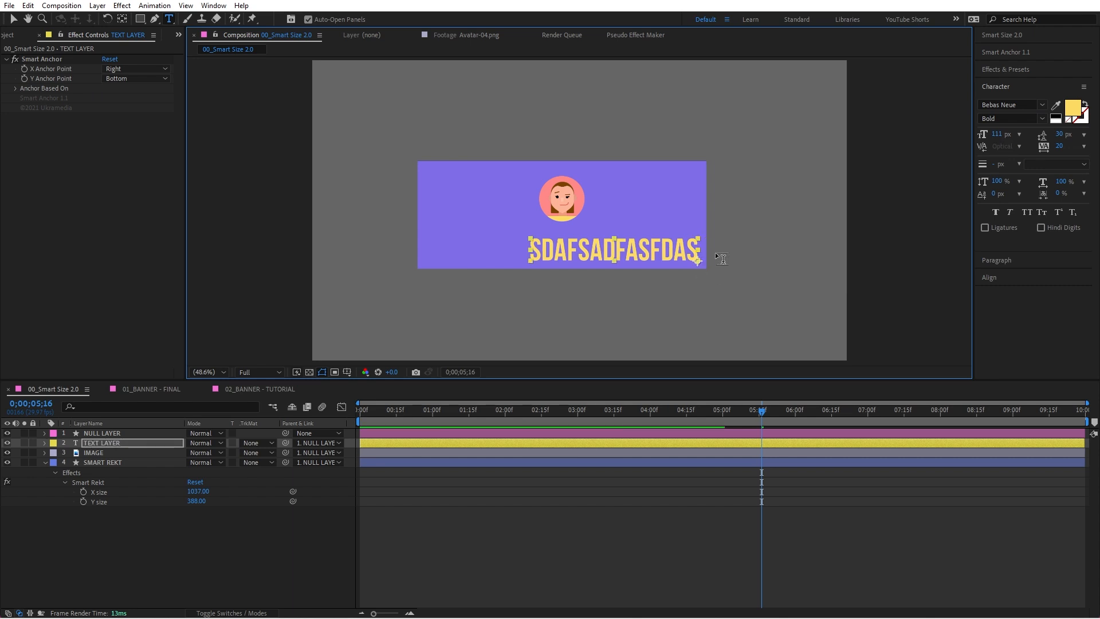
pyautogui.hotkey('ctrl', 'z')
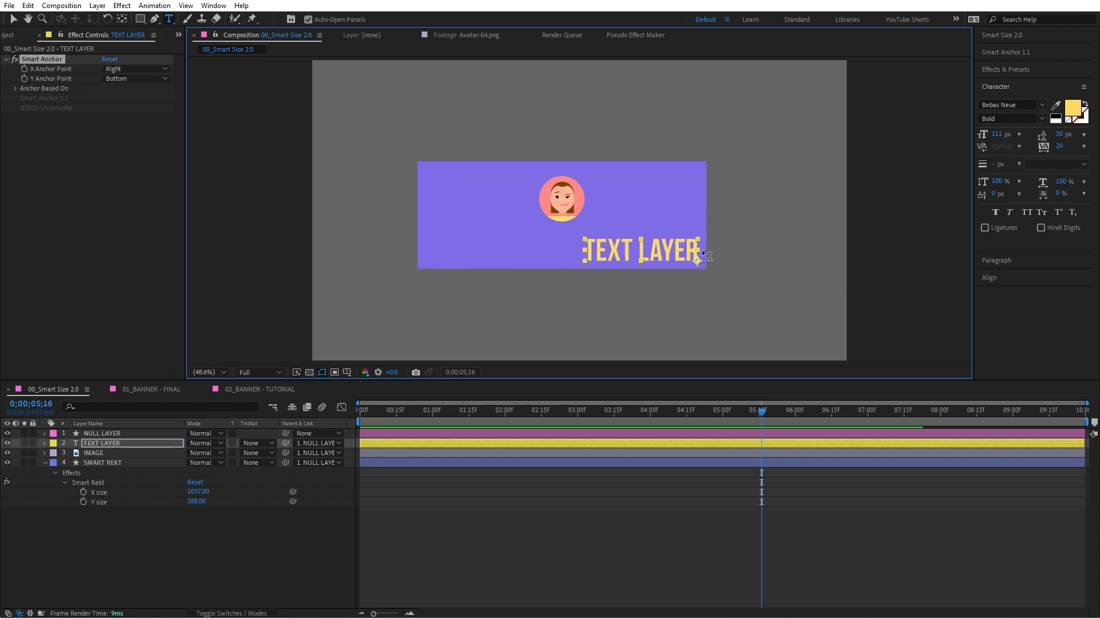
# Step: Test the code-driven anchor by setting TEXT LAYER's font size to 89 px and tracking to 89, and undo both changes
pyautogui.press('v')
pyautogui.moveTo(997, 137)
pyautogui.mouseDown()
pyautogui.moveTo(1011, 140)
pyautogui.moveTo(974, 150)
pyautogui.moveTo(993, 154)
pyautogui.mouseUp()
pyautogui.moveTo(1060, 147); pyautogui.dragTo(1087, 144)
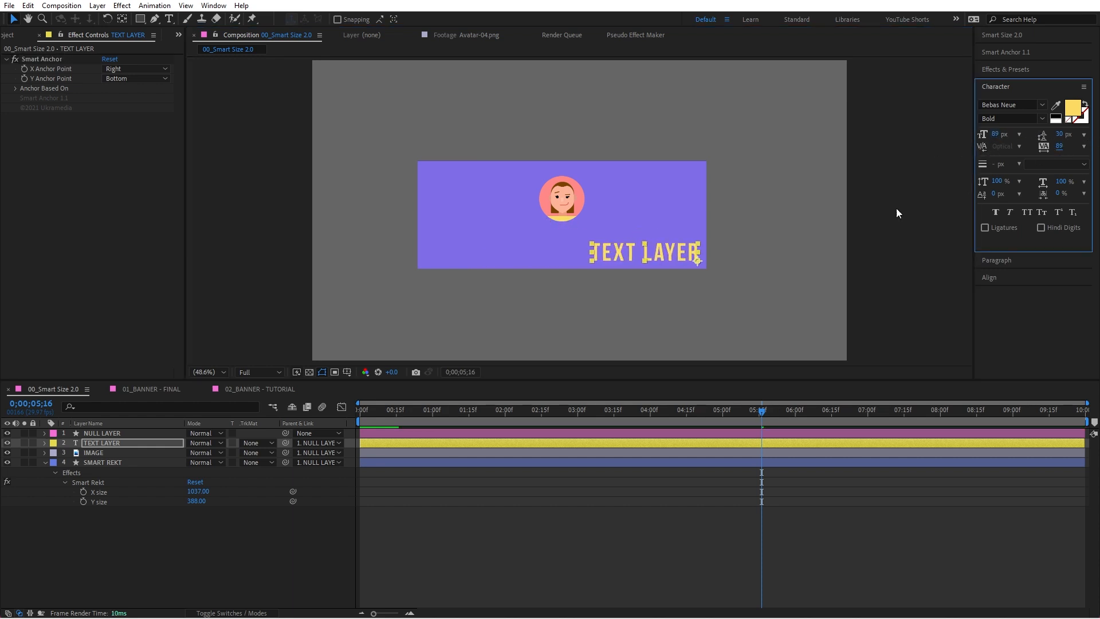
pyautogui.click(739, 270)
pyautogui.hotkey('ctrl', 'z')
pyautogui.hotkey('ctrl', 'z')
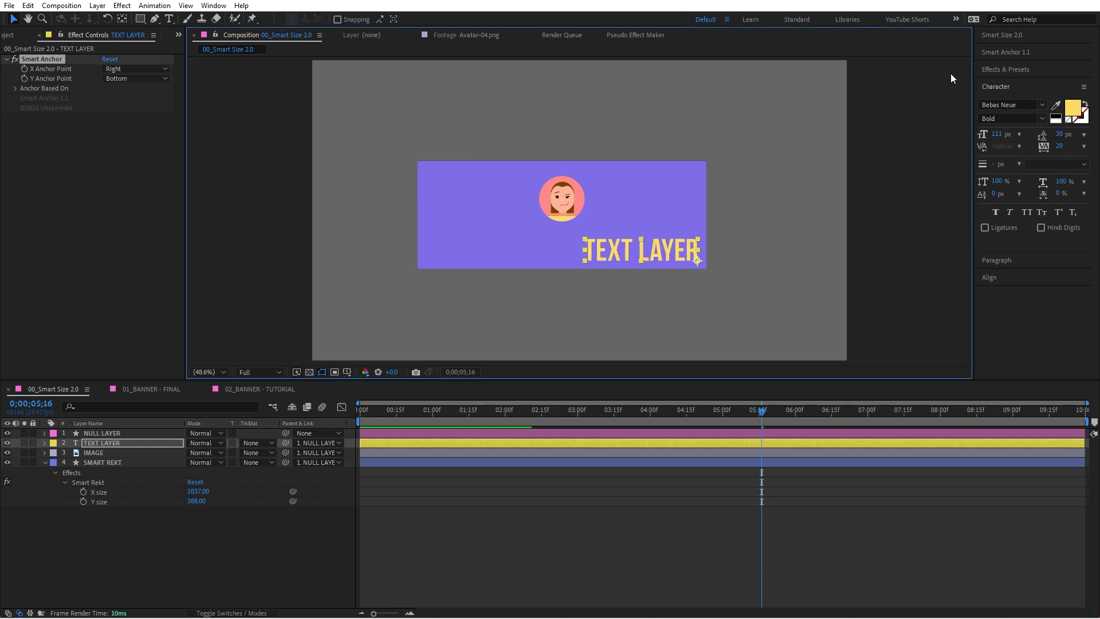
pyautogui.click(1015, 53)
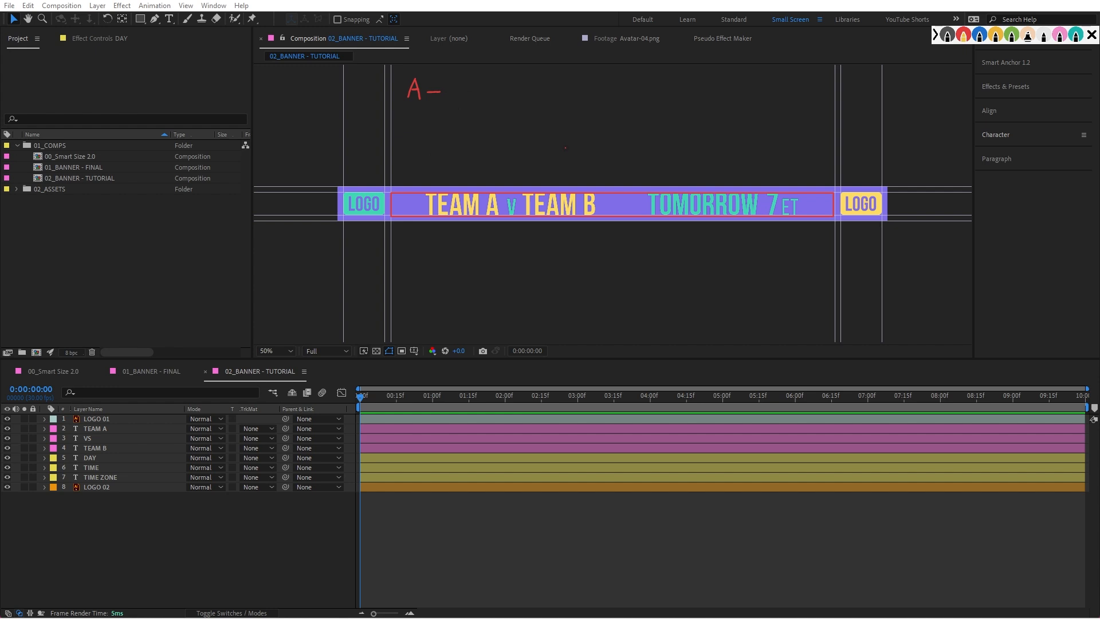
# Step: Annotate the banner in white: add parentheses after "A –", and mark off and shade the team text and the day and time text
pyautogui.press('5')
pyautogui.press('7')
pyautogui.moveTo(460, 73); pyautogui.dragTo(454, 110)
pyautogui.moveTo(529, 72); pyautogui.dragTo(536, 104)
pyautogui.moveTo(429, 189); pyautogui.dragTo(422, 227)
pyautogui.moveTo(596, 189); pyautogui.dragTo(597, 222)
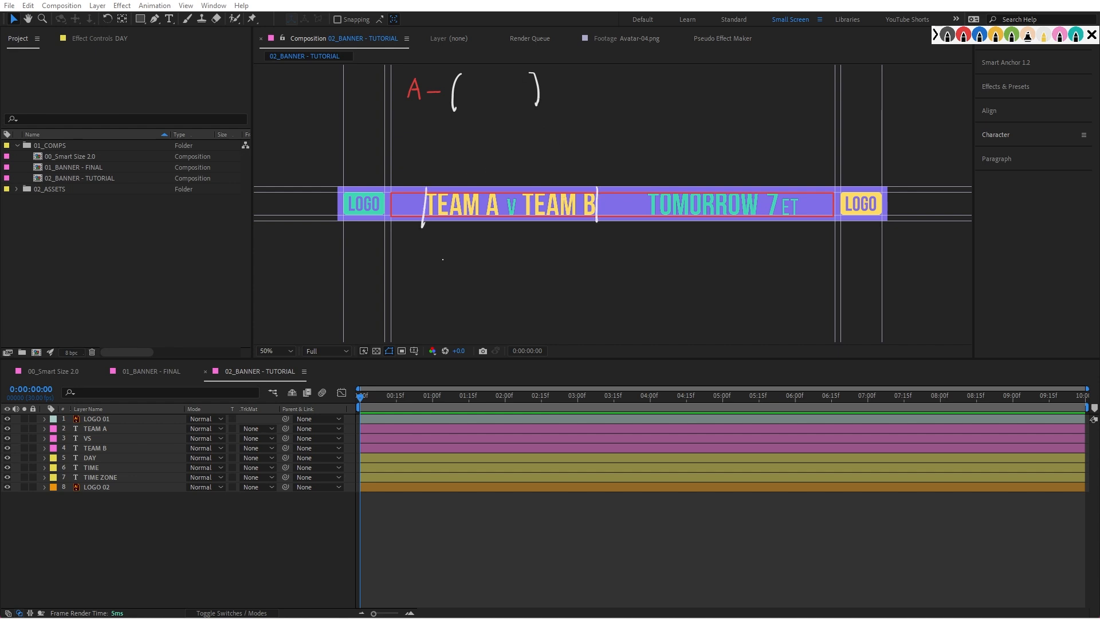
pyautogui.moveTo(443, 207); pyautogui.dragTo(580, 200)
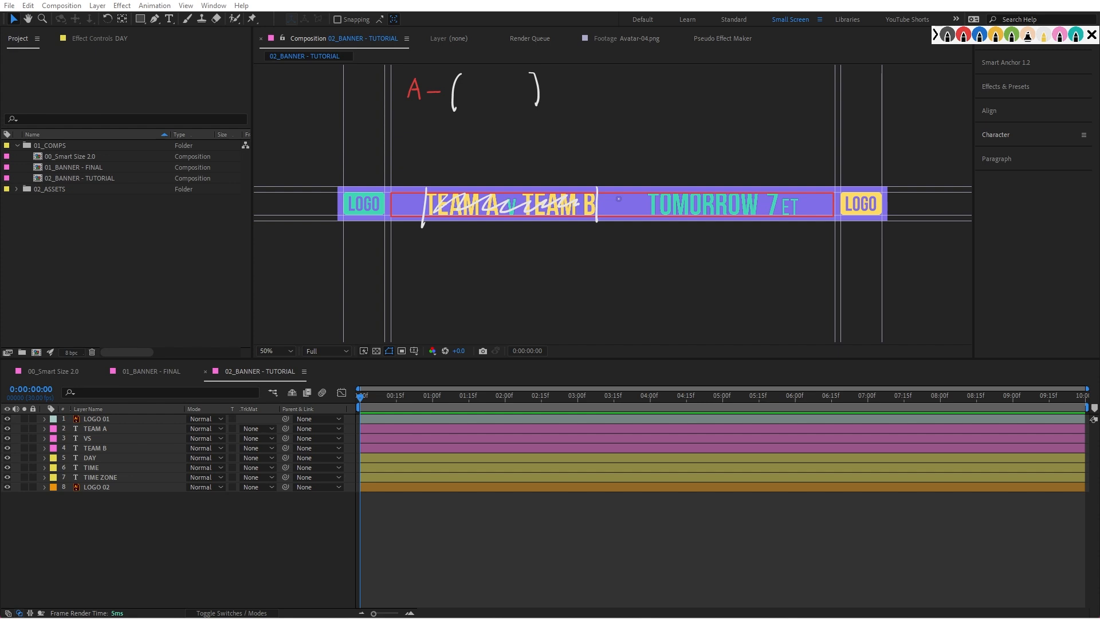
pyautogui.moveTo(648, 186); pyautogui.dragTo(648, 230)
pyautogui.moveTo(800, 183); pyautogui.dragTo(797, 222)
pyautogui.moveTo(653, 201); pyautogui.dragTo(787, 196)
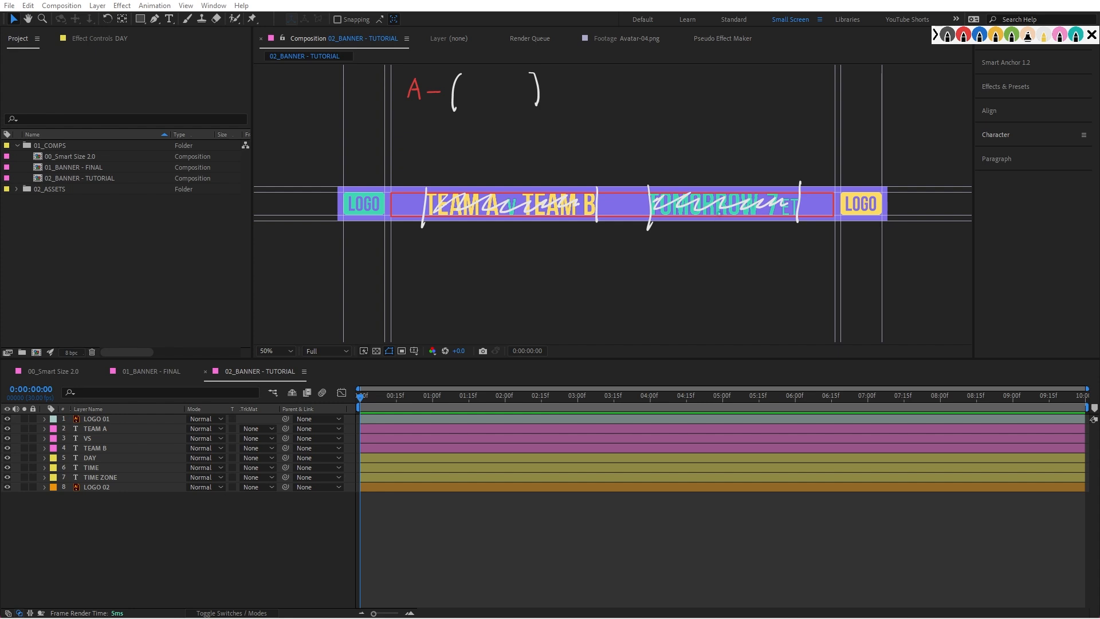
# Step: Label the two shaded text groups B1 and B2, and write "B1 + B2" inside the formula's parentheses
pyautogui.moveTo(497, 164); pyautogui.dragTo(496, 177)
pyautogui.moveTo(496, 162); pyautogui.dragTo(498, 175)
pyautogui.moveTo(518, 165); pyautogui.dragTo(519, 171)
pyautogui.moveTo(703, 161)
pyautogui.mouseDown()
pyautogui.moveTo(703, 179)
pyautogui.moveTo(737, 178)
pyautogui.mouseUp()
pyautogui.moveTo(469, 81); pyautogui.dragTo(468, 93)
pyautogui.moveTo(469, 79)
pyautogui.mouseDown()
pyautogui.moveTo(476, 91)
pyautogui.moveTo(503, 84)
pyautogui.moveTo(512, 95)
pyautogui.mouseUp()
pyautogui.moveTo(512, 77)
pyautogui.mouseDown()
pyautogui.moveTo(513, 94)
pyautogui.moveTo(539, 96)
pyautogui.mouseUp()
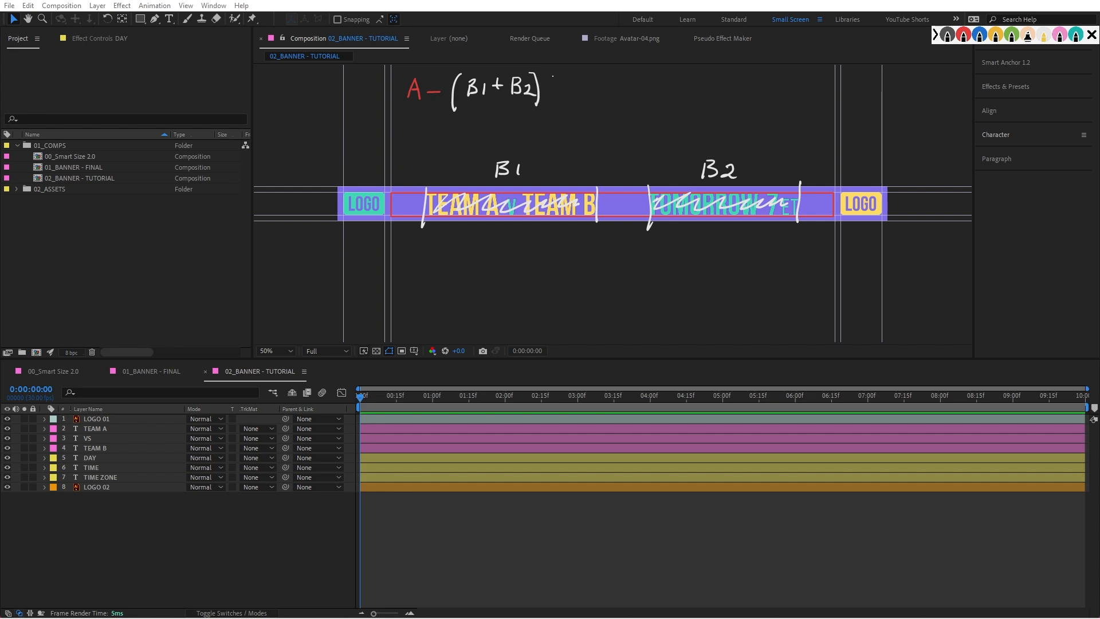
# Step: Complete the annotated formula with "= C" and mark the three empty gaps in the banner with double-headed arrows
pyautogui.moveTo(548, 87); pyautogui.dragTo(588, 97)
pyautogui.moveTo(609, 207)
pyautogui.mouseDown()
pyautogui.moveTo(640, 207)
pyautogui.moveTo(615, 212)
pyautogui.mouseUp()
pyautogui.moveTo(398, 206); pyautogui.dragTo(419, 205)
pyautogui.moveTo(410, 200)
pyautogui.mouseDown()
pyautogui.moveTo(420, 205)
pyautogui.moveTo(395, 206)
pyautogui.moveTo(404, 210)
pyautogui.mouseUp()
pyautogui.moveTo(808, 207)
pyautogui.mouseDown()
pyautogui.moveTo(831, 206)
pyautogui.moveTo(806, 207)
pyautogui.moveTo(816, 213)
pyautogui.mouseUp()
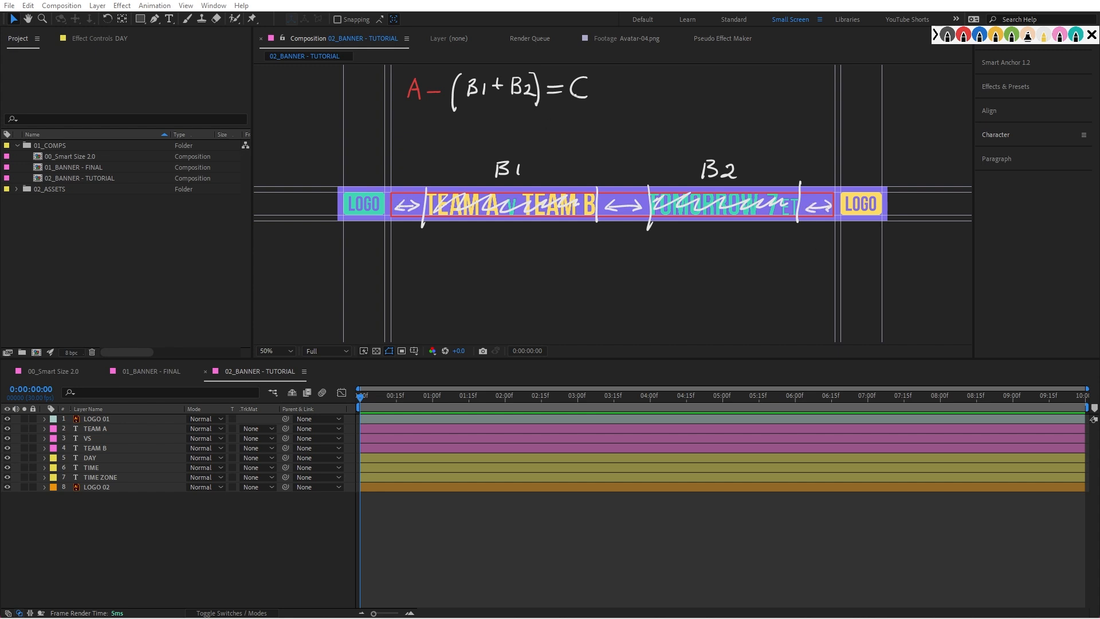
# Step: Write a division line beneath the annotated formula and label each of the three marked gaps
pyautogui.moveTo(424, 119)
pyautogui.mouseDown()
pyautogui.moveTo(419, 143)
pyautogui.moveTo(486, 127)
pyautogui.mouseUp()
pyautogui.click(438, 126)
pyautogui.click(438, 138)
pyautogui.moveTo(472, 136); pyautogui.dragTo(499, 138)
pyautogui.moveTo(405, 175); pyautogui.dragTo(405, 185)
pyautogui.moveTo(405, 175); pyautogui.dragTo(404, 185)
pyautogui.moveTo(618, 176); pyautogui.dragTo(619, 182)
pyautogui.moveTo(812, 173); pyautogui.dragTo(812, 184)
pyautogui.moveTo(812, 173)
pyautogui.mouseDown()
pyautogui.moveTo(826, 178)
pyautogui.moveTo(814, 184)
pyautogui.mouseUp()
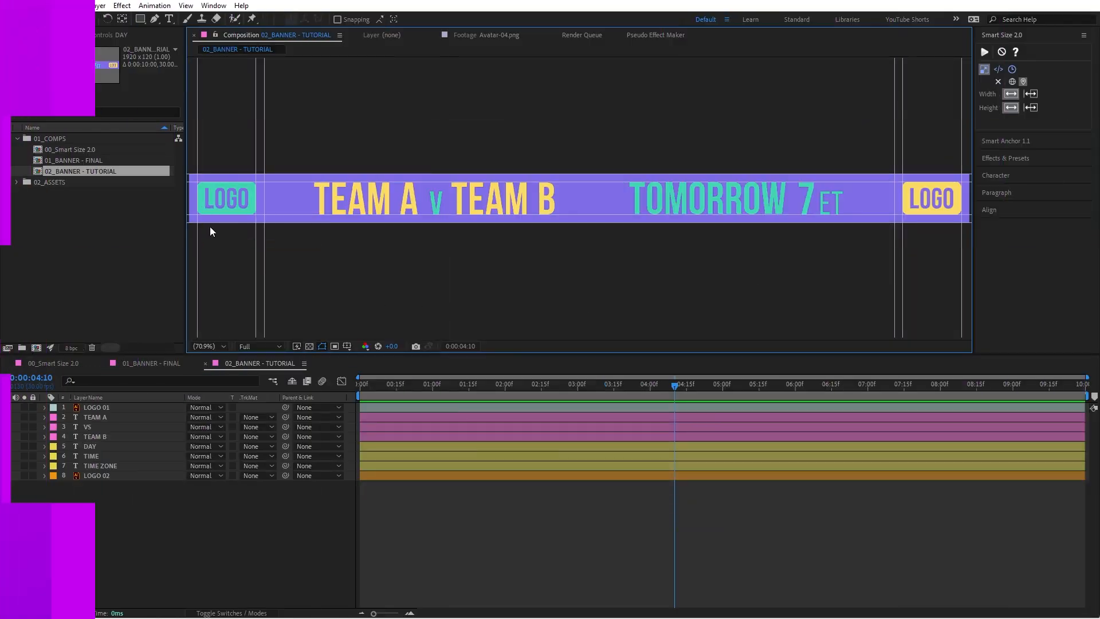
# Step: Review the banner's layer groups by selecting the two logos, the TEAM A, VS and TEAM B layers, and the DAY, TIME and TIME ZONE layers
pyautogui.moveTo(450, 384); pyautogui.dragTo(717, 391)
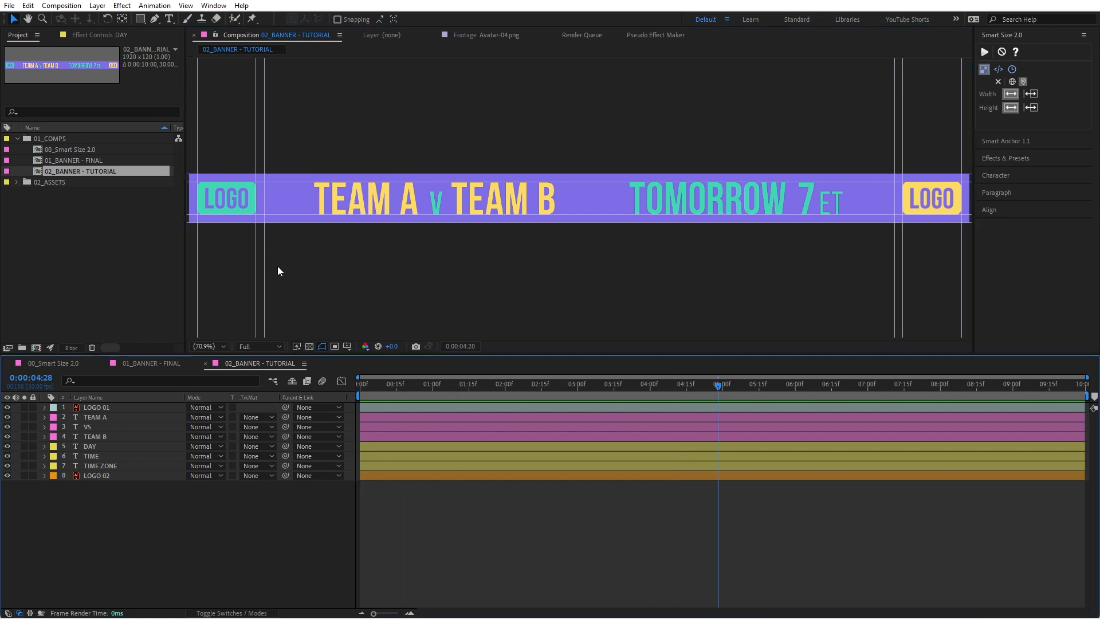
pyautogui.click(231, 199)
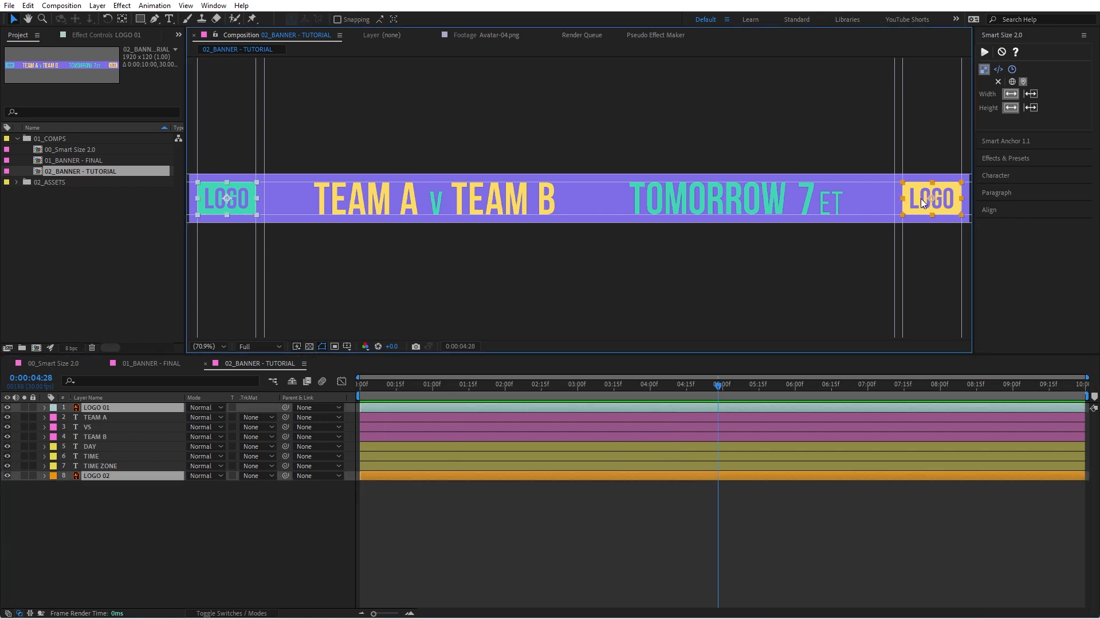
pyautogui.click(435, 288)
pyautogui.click(387, 198)
pyautogui.keyDown('shift'); pyautogui.click(438, 204); pyautogui.keyUp('shift')
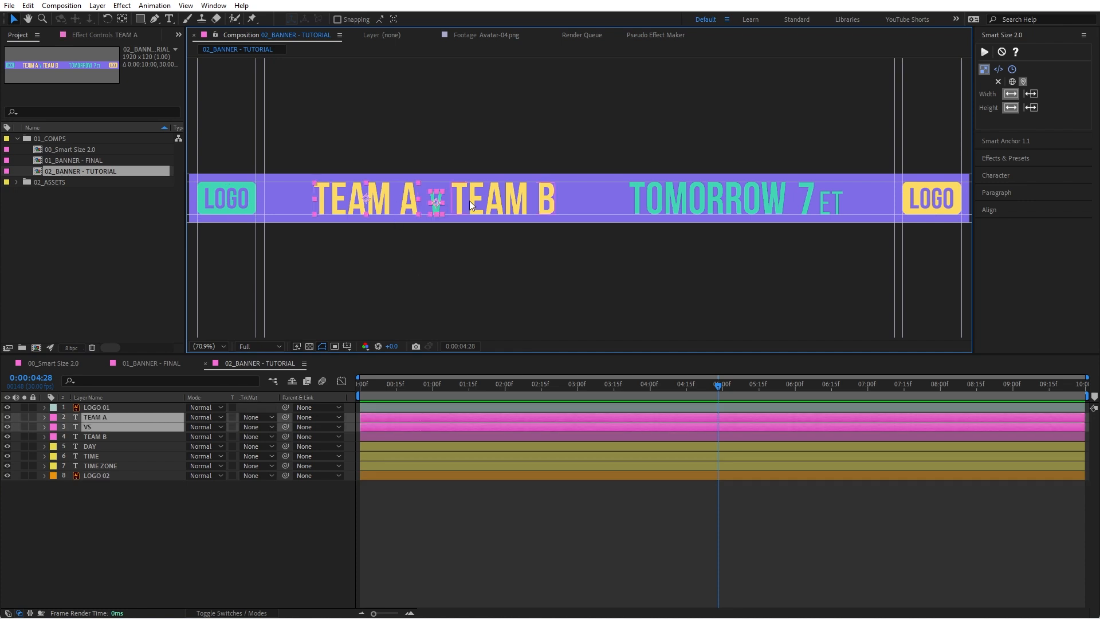
pyautogui.keyDown('shift'); pyautogui.click(497, 201); pyautogui.keyUp('shift')
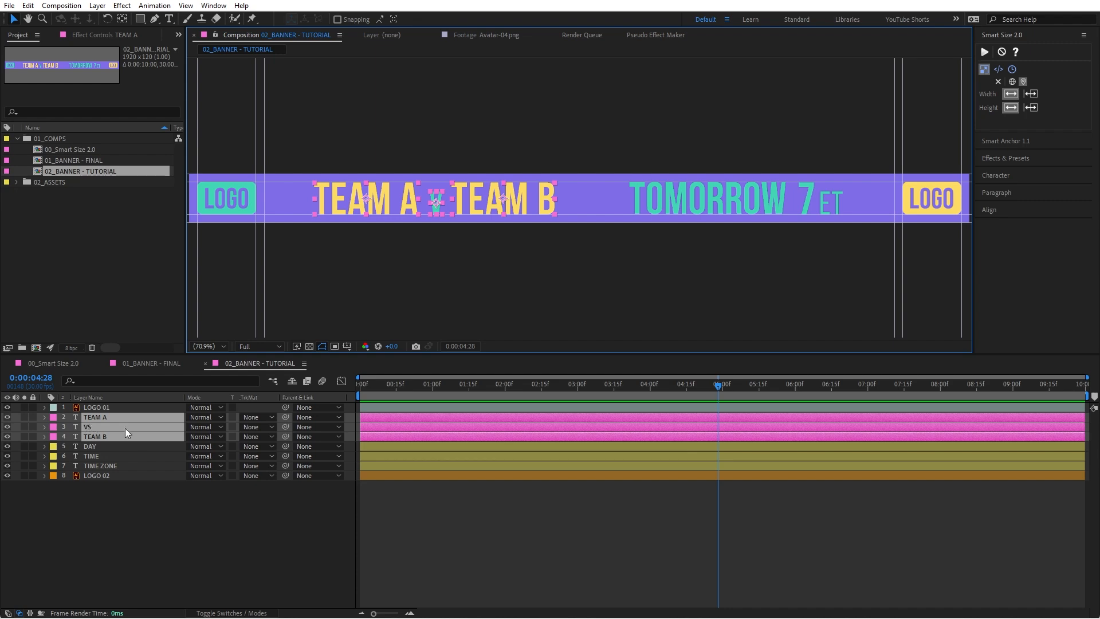
pyautogui.click(746, 202)
pyautogui.keyDown('shift'); pyautogui.click(802, 207); pyautogui.keyUp('shift')
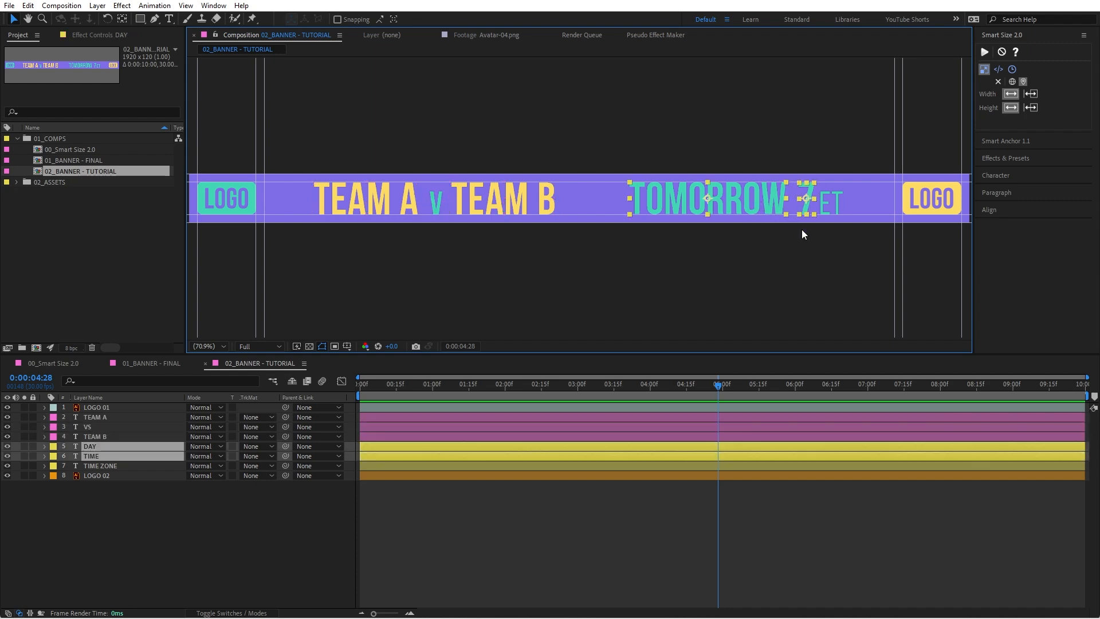
pyautogui.keyDown('shift'); pyautogui.click(828, 206); pyautogui.keyUp('shift')
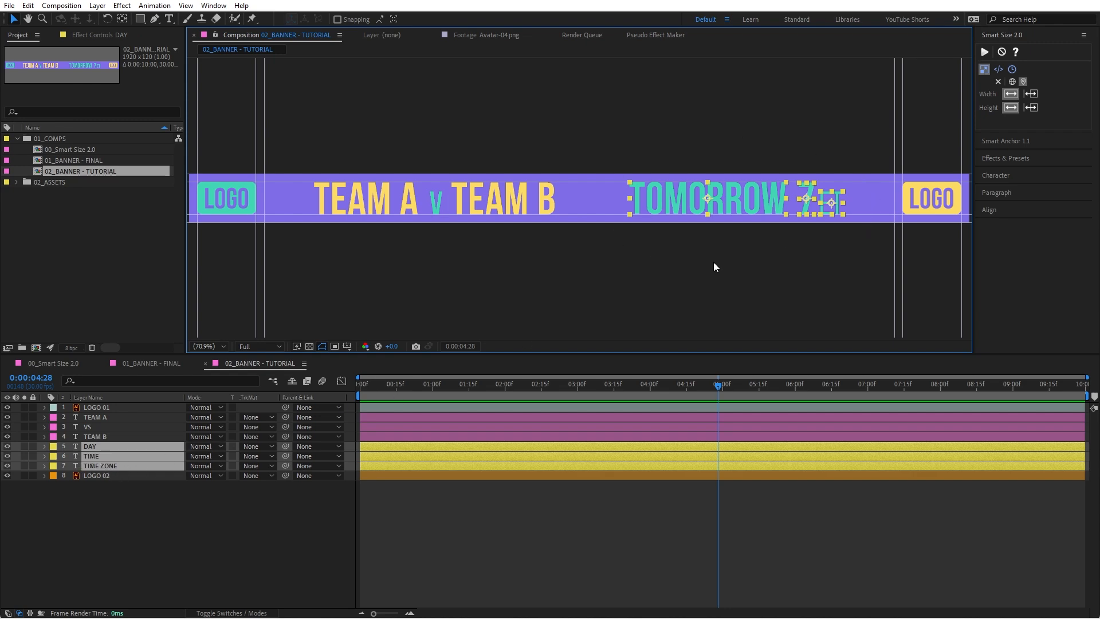
pyautogui.click(661, 274)
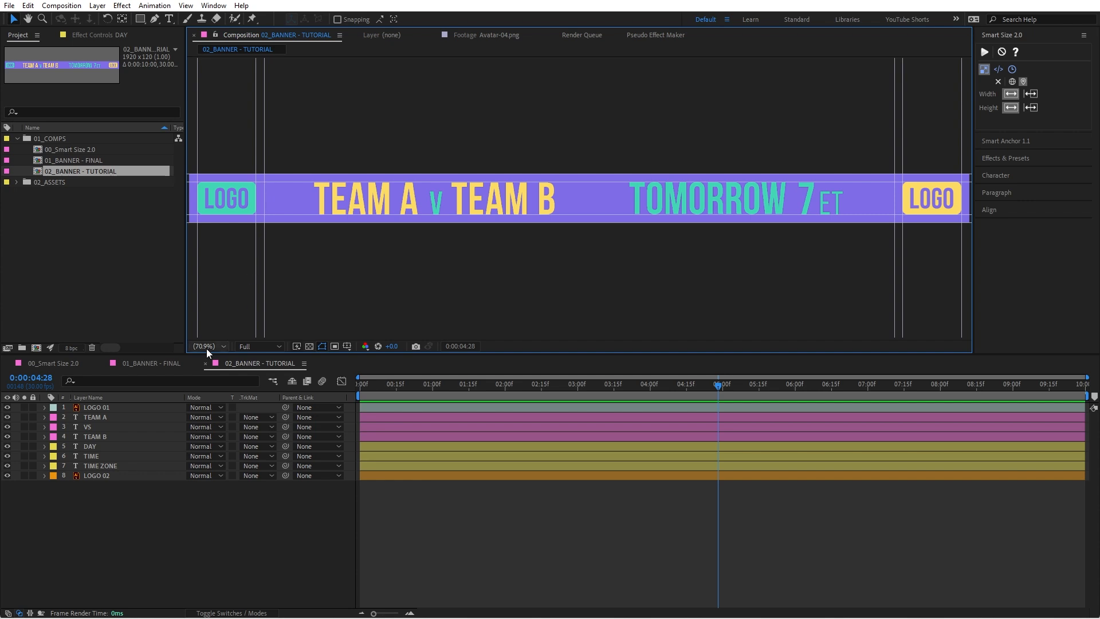
# Step: Test the TEAM A layer's origin by setting its X position to 0, and undo the change
pyautogui.click(120, 418)
pyautogui.press('p')
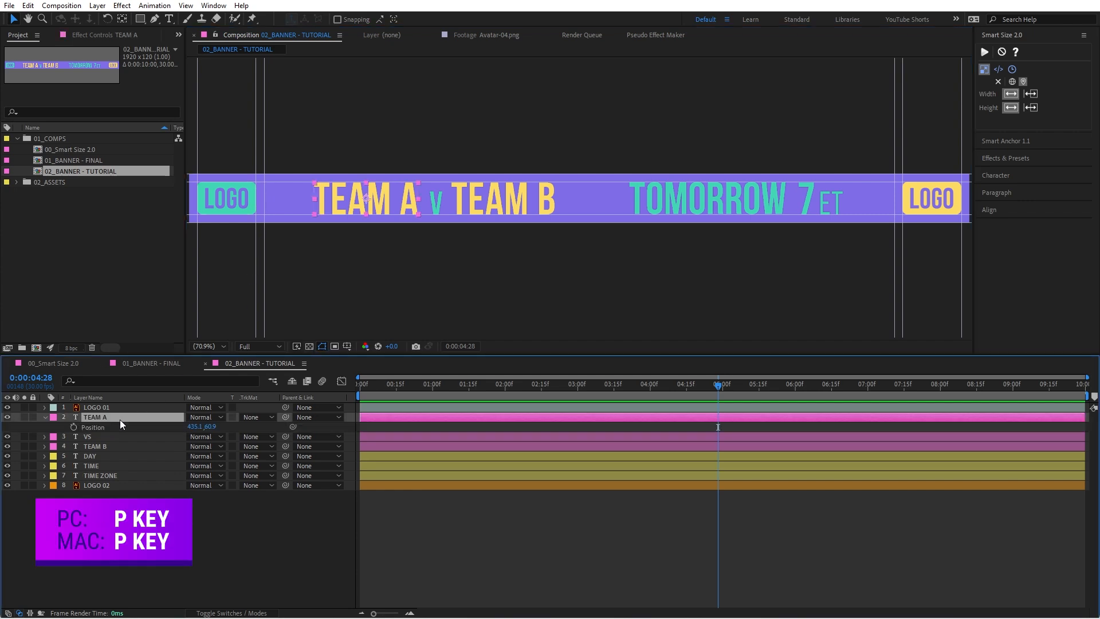
pyautogui.click(196, 427)
pyautogui.write('0')
pyautogui.press('Return')
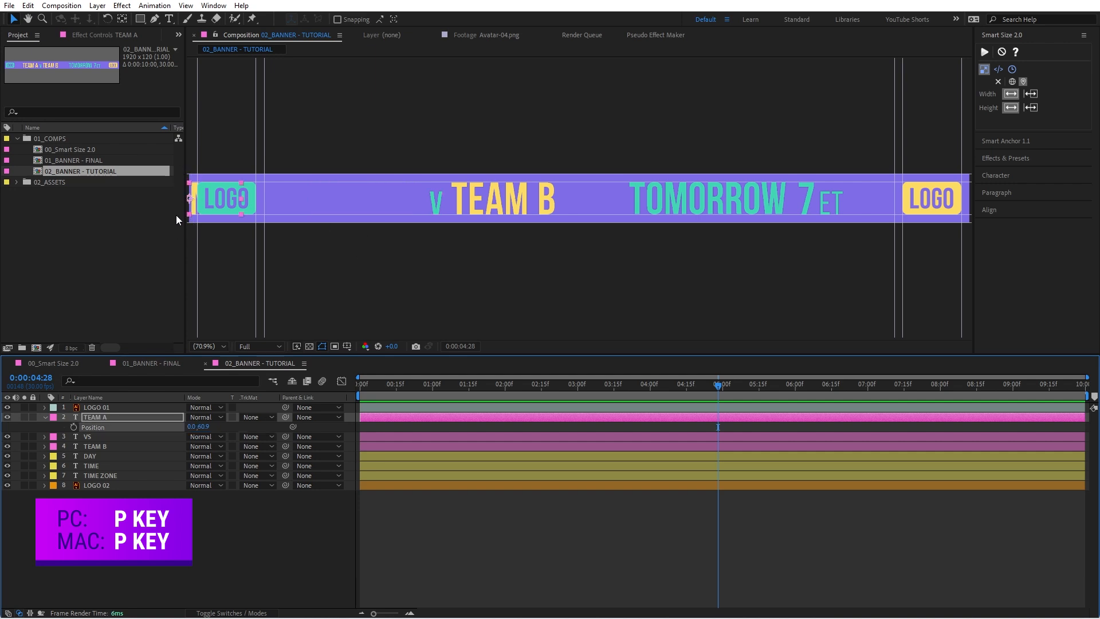
pyautogui.hotkey('ctrl', 'z')
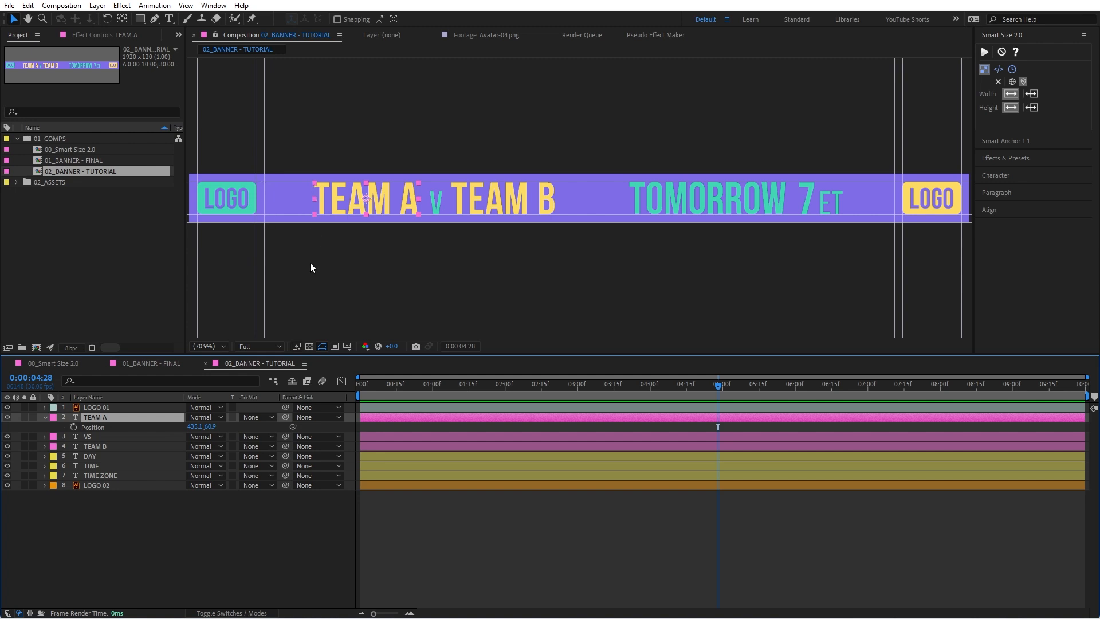
pyautogui.press('p')
# Step: Add an empty shape layer at the top of the layer stack and rename it CONTROLS
pyautogui.rightClick(214, 505)
pyautogui.moveTo(287, 364)
pyautogui.click(431, 443)
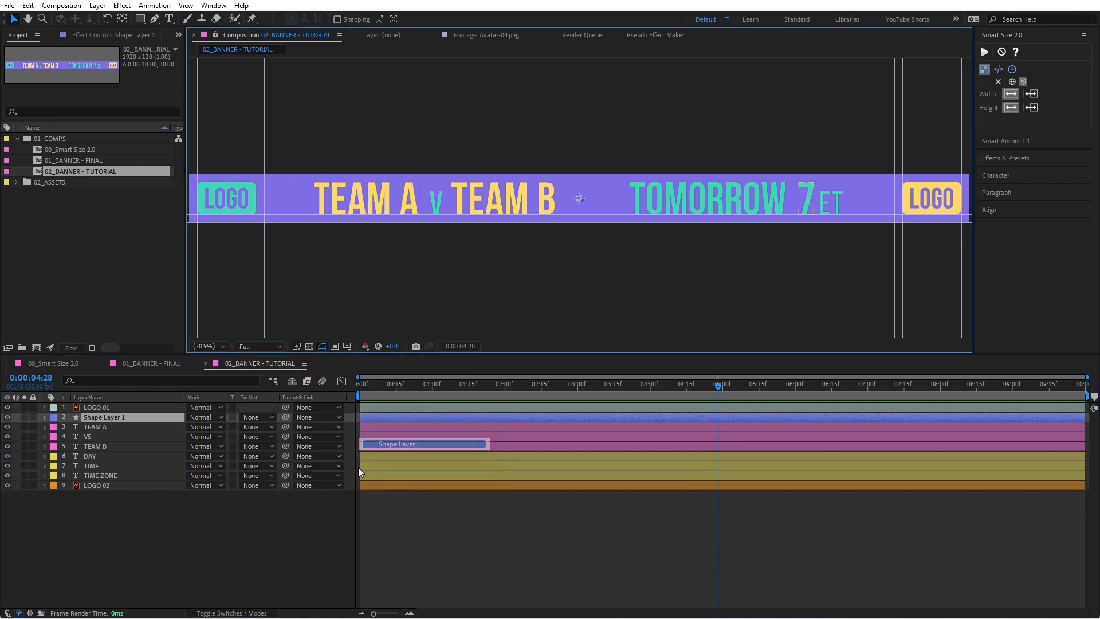
pyautogui.hotkey('ctrl', 'shift', ']')
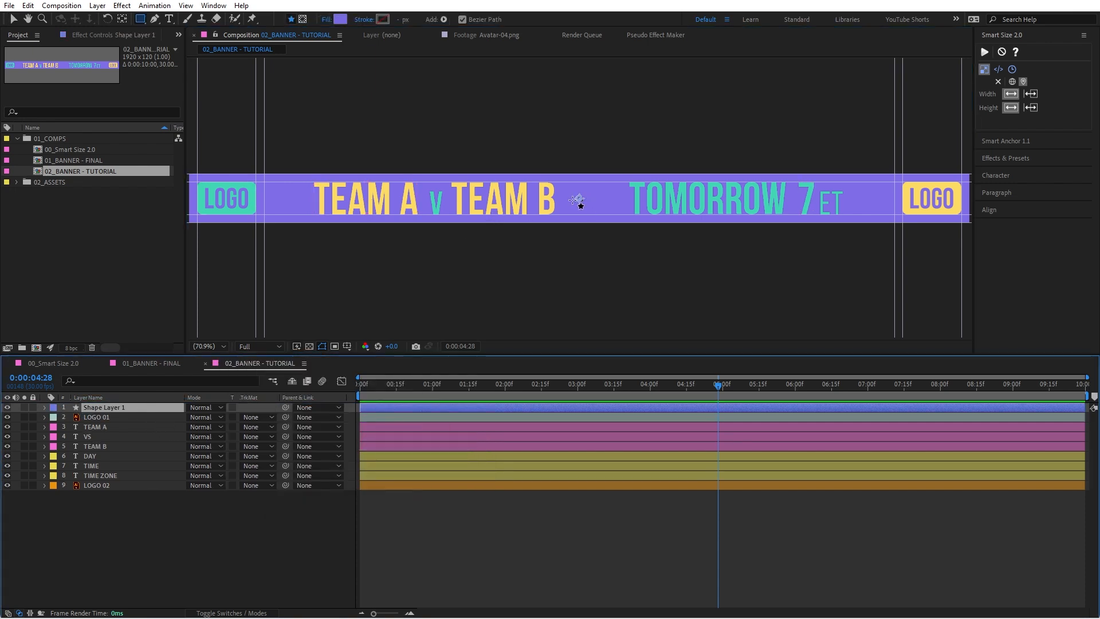
pyautogui.press('v')
pyautogui.press('Return')
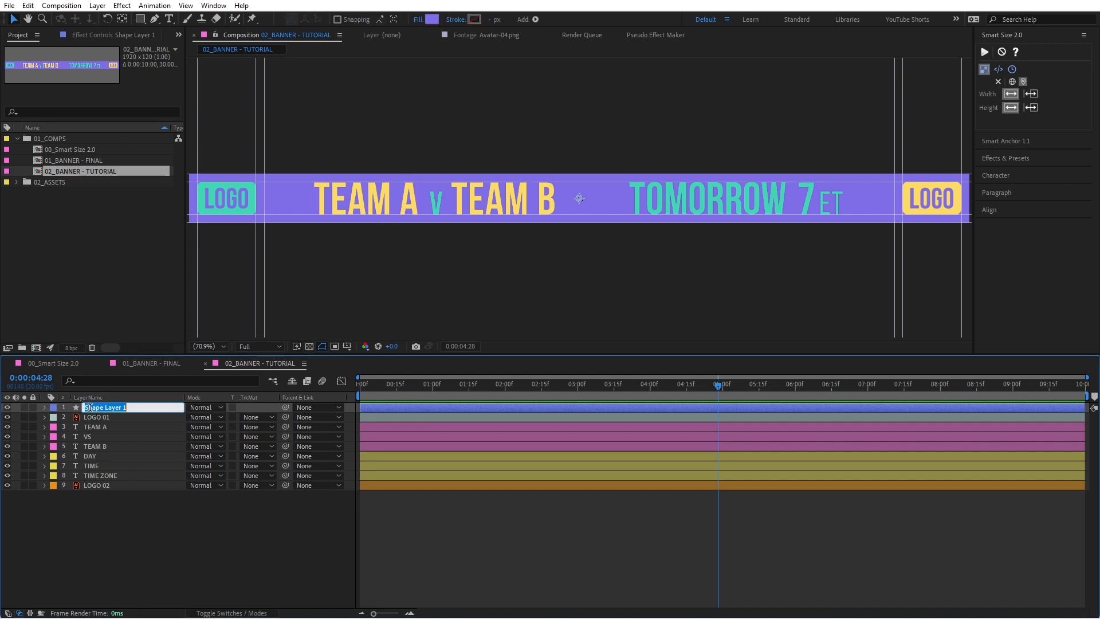
pyautogui.write('CONTROLS')
pyautogui.press('Return')
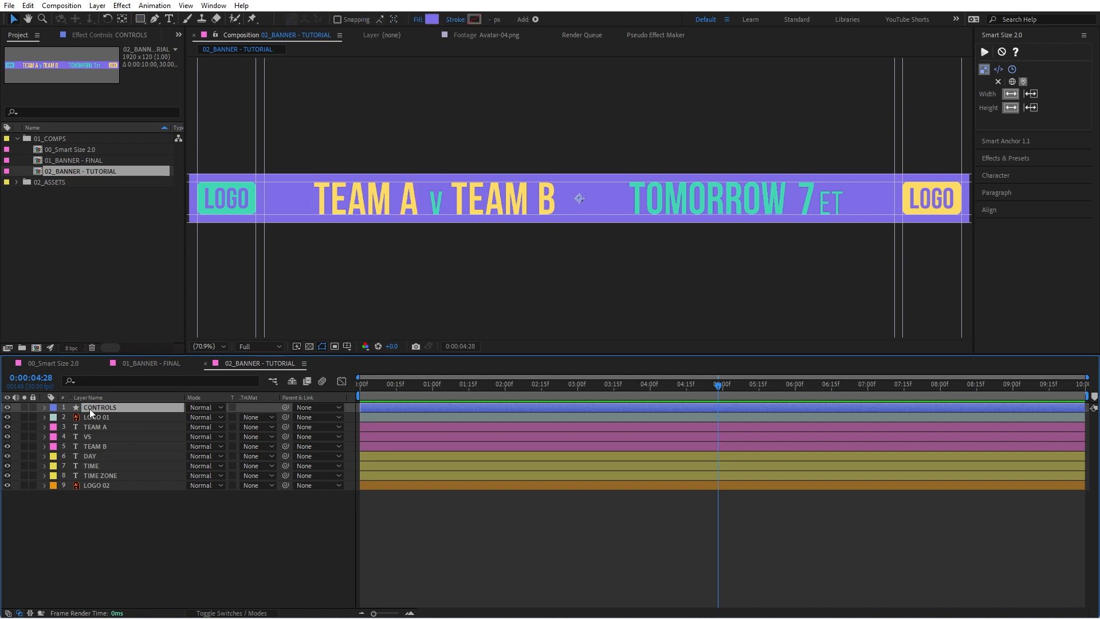
# Step: Move the CONTROLS layer to the upper guide intersection just after LOGO 01, and duplicate it as a layer named END
pyautogui.moveTo(578, 199); pyautogui.dragTo(264, 184)
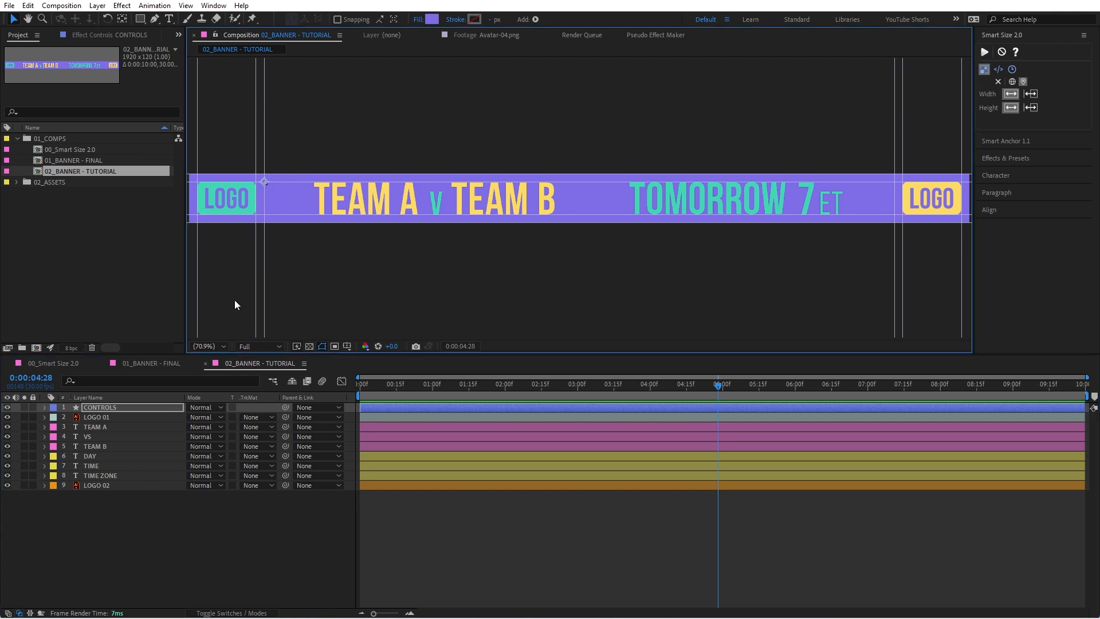
pyautogui.click(149, 407)
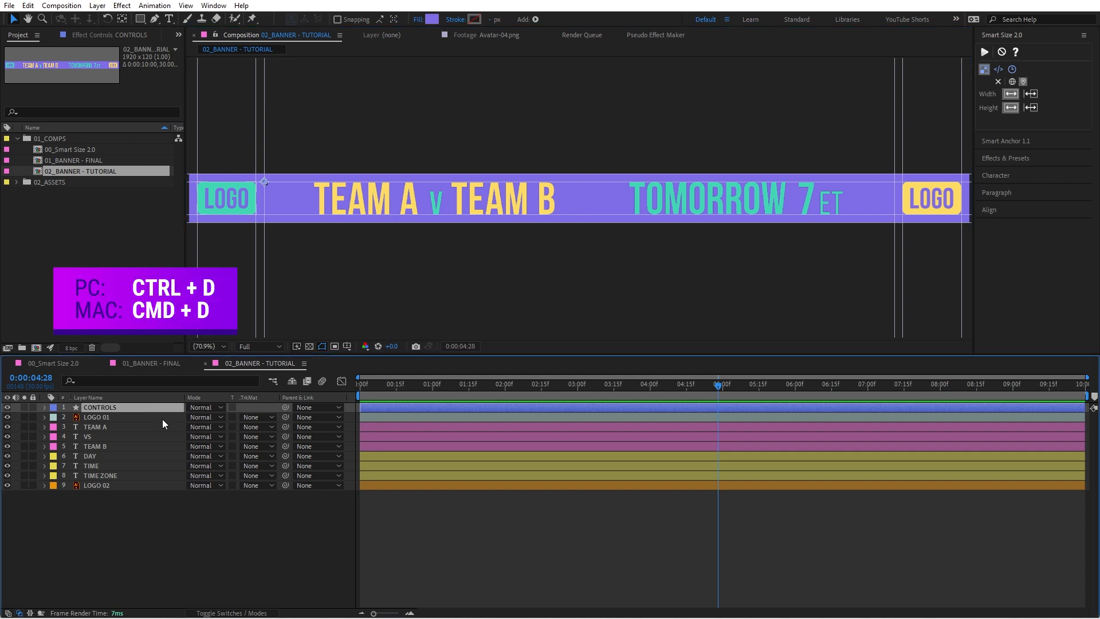
pyautogui.hotkey('ctrl', 'd')
pyautogui.press('Return')
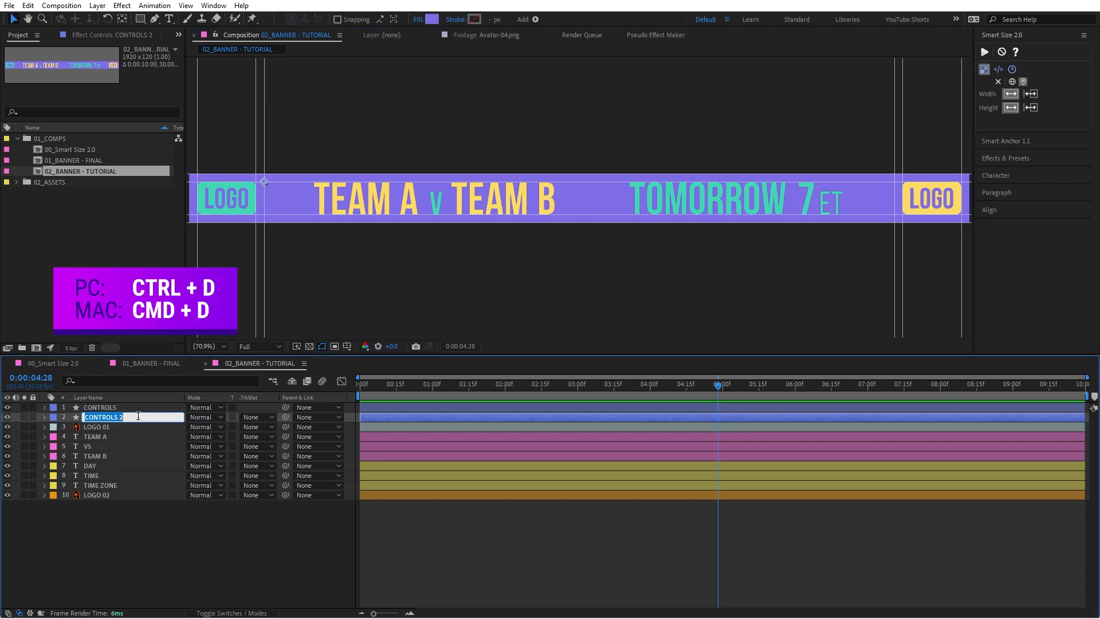
pyautogui.write('END')
pyautogui.press('Return')
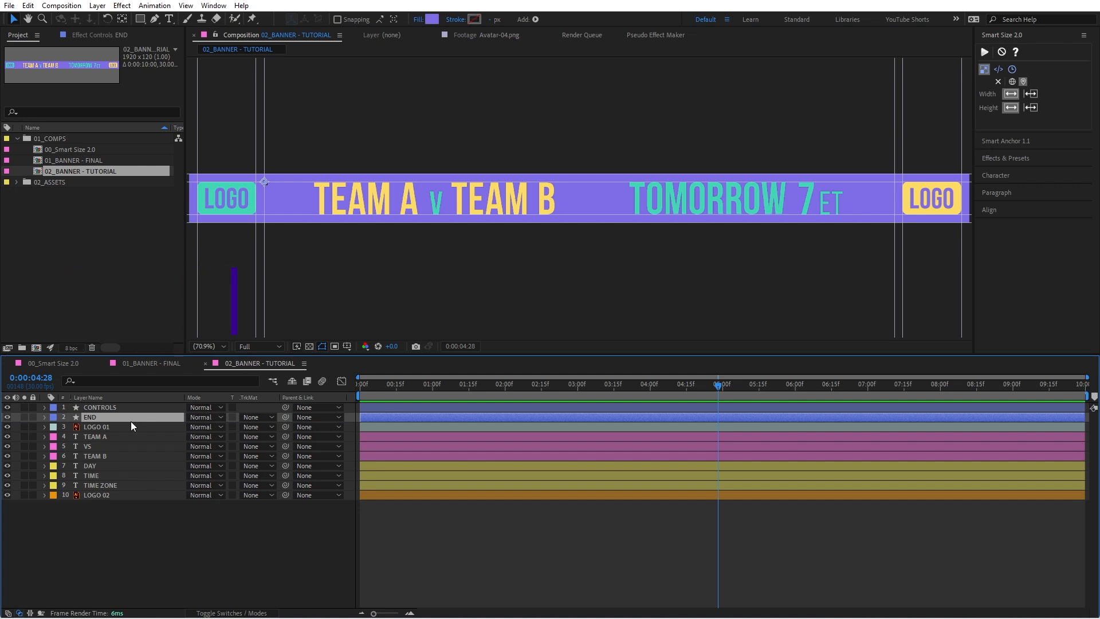
# Step: Parent END to CONTROLS and move it horizontally to the guide just before LOGO 02, at position 1550, 0
pyautogui.press('p')
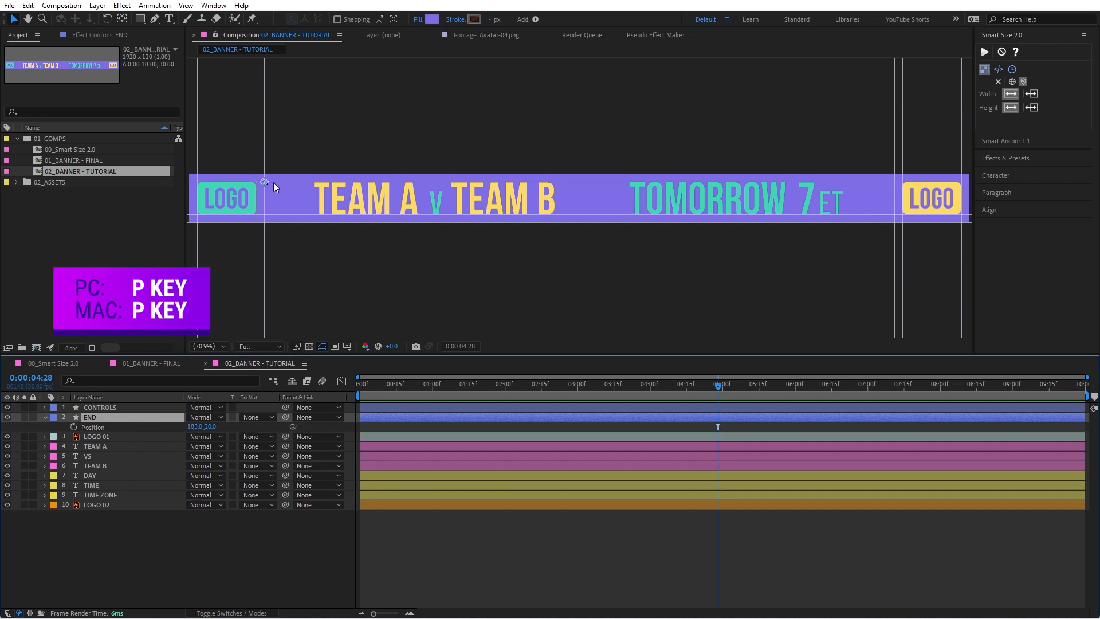
pyautogui.moveTo(285, 417); pyautogui.dragTo(158, 407)
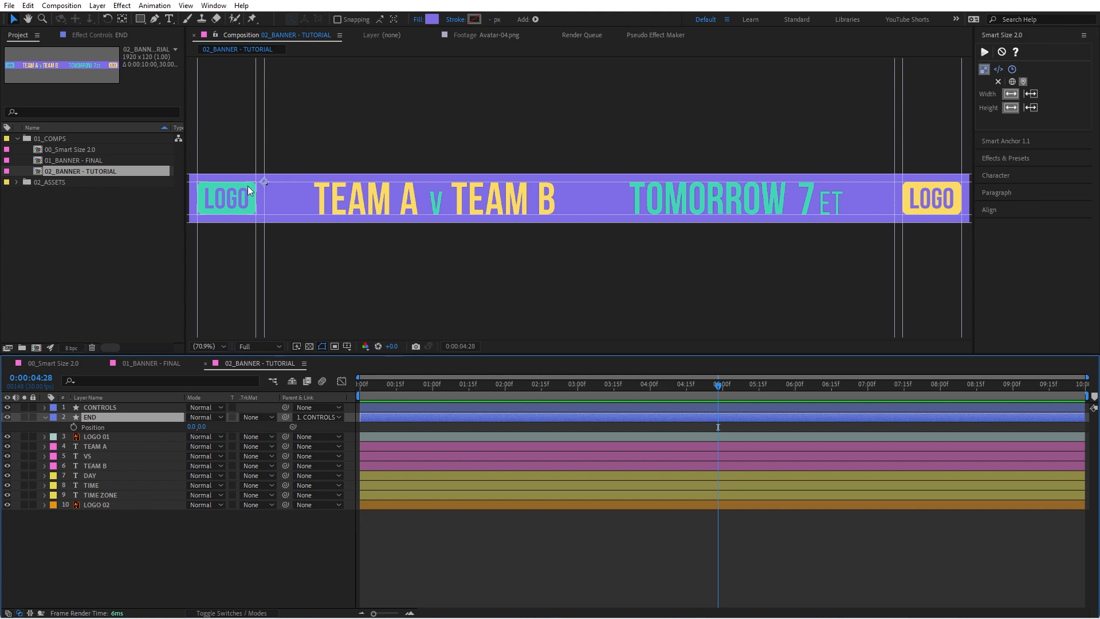
pyautogui.moveTo(192, 426); pyautogui.dragTo(266, 426)
pyautogui.moveTo(317, 181); pyautogui.dragTo(887, 184)
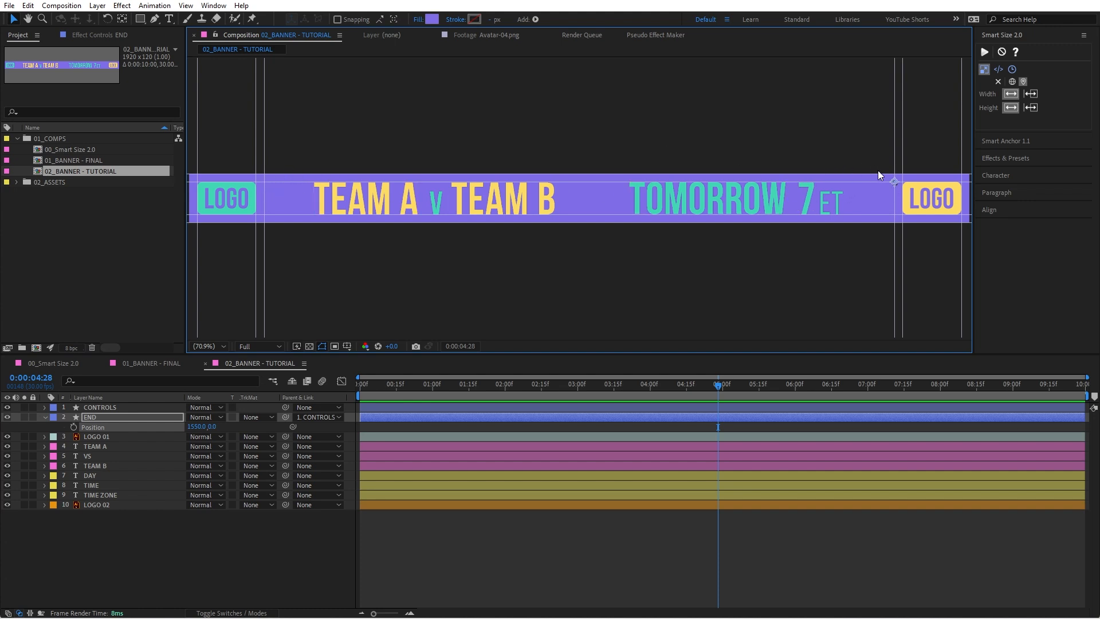
pyautogui.click(130, 419)
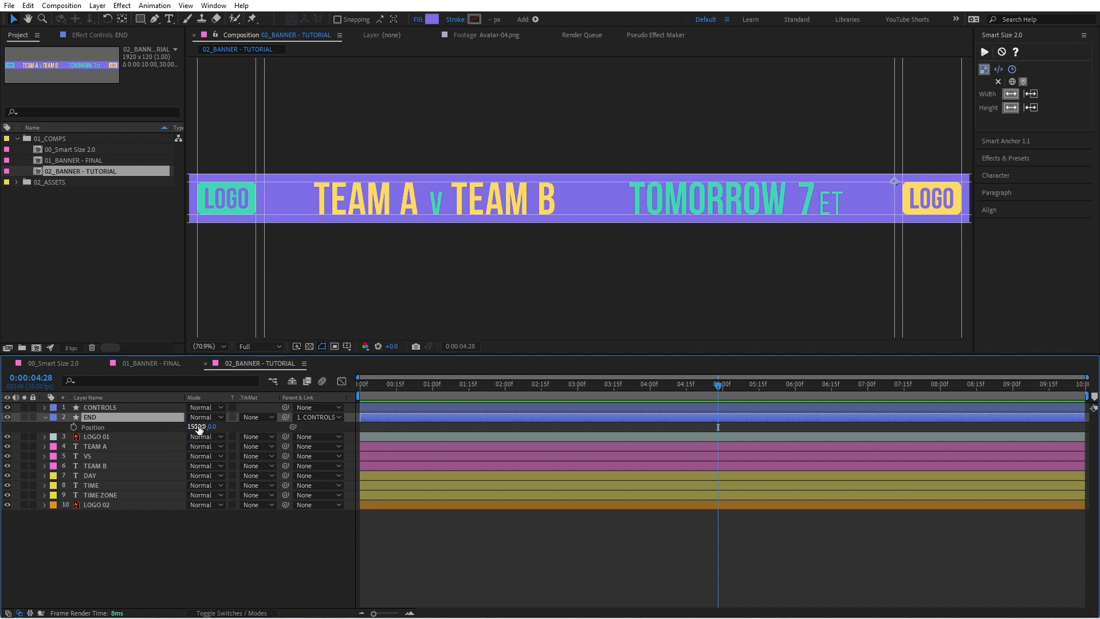
pyautogui.click(132, 427)
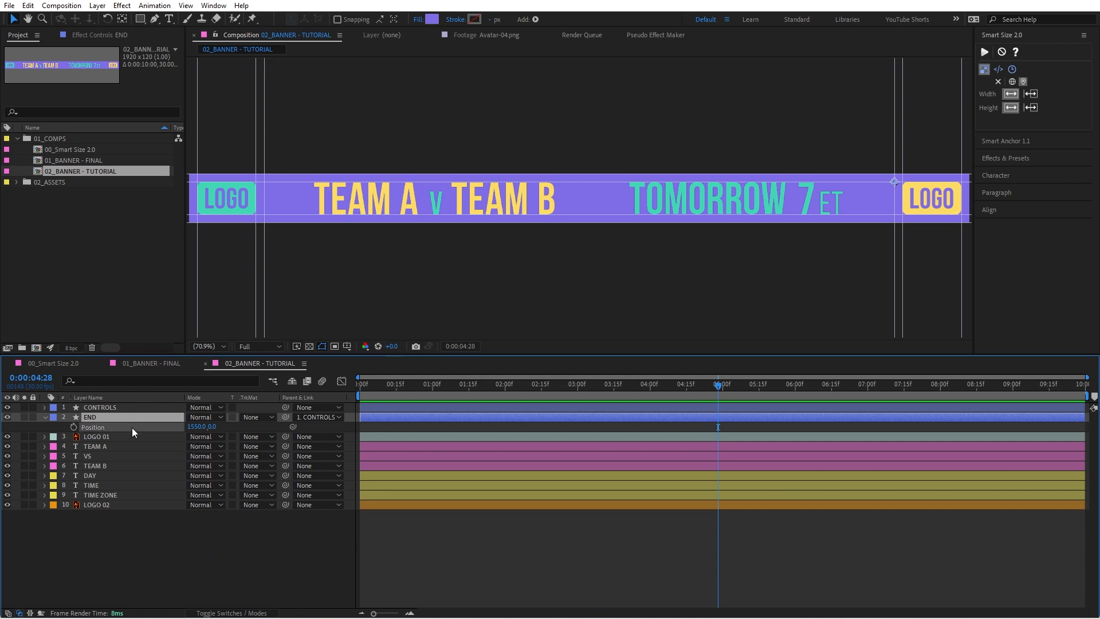
pyautogui.press('Return')
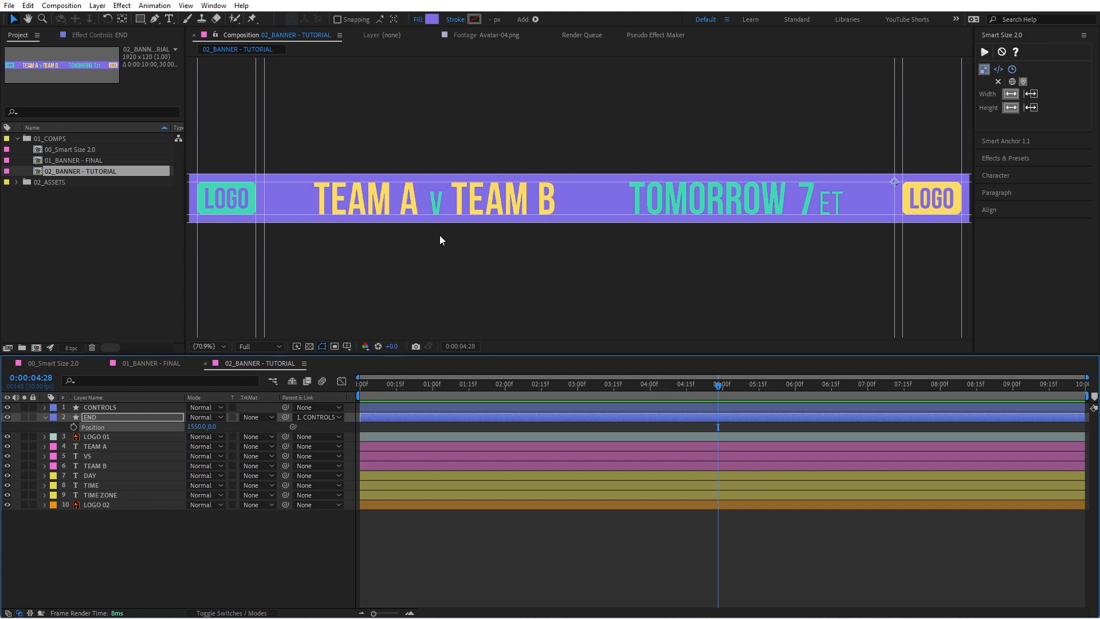
# Step: Apply a Smart Anchor expression with a left, top anchor point to the TEAM A, VS, TEAM B, DAY, TIME and TIME ZONE layers
pyautogui.click(386, 195)
pyautogui.keyDown('shift'); pyautogui.click(437, 203); pyautogui.keyUp('shift')
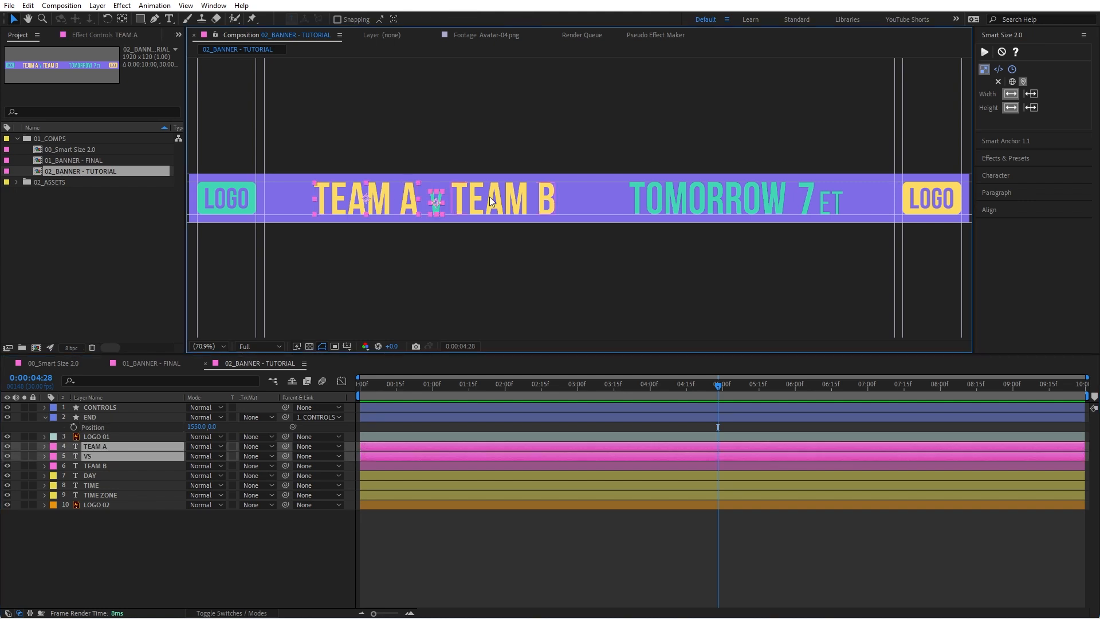
pyautogui.keyDown('shift'); pyautogui.click(473, 199); pyautogui.keyUp('shift')
pyautogui.keyDown('shift'); pyautogui.click(687, 208); pyautogui.keyUp('shift')
pyautogui.keyDown('shift'); pyautogui.click(806, 206); pyautogui.keyUp('shift')
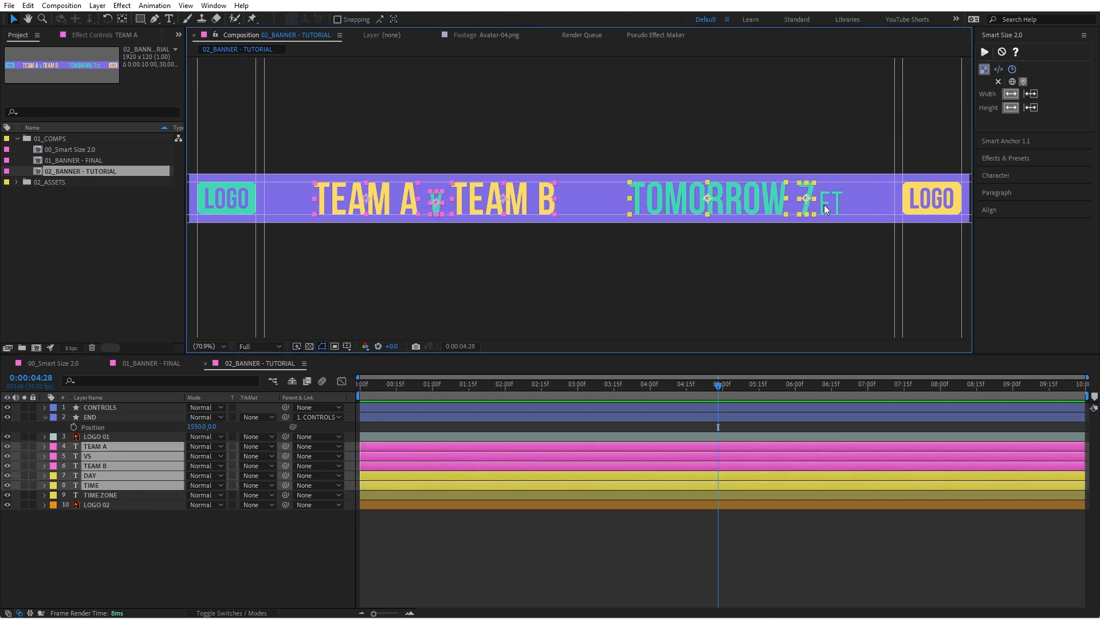
pyautogui.keyDown('shift'); pyautogui.click(836, 209); pyautogui.keyUp('shift')
pyautogui.click(1028, 141)
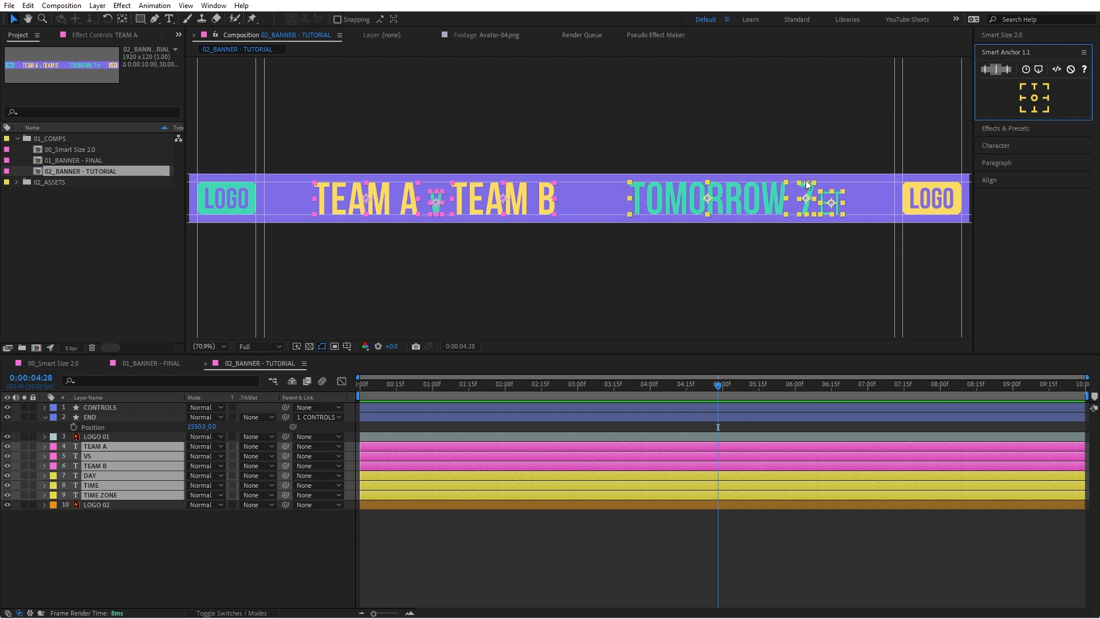
pyautogui.click(1023, 87)
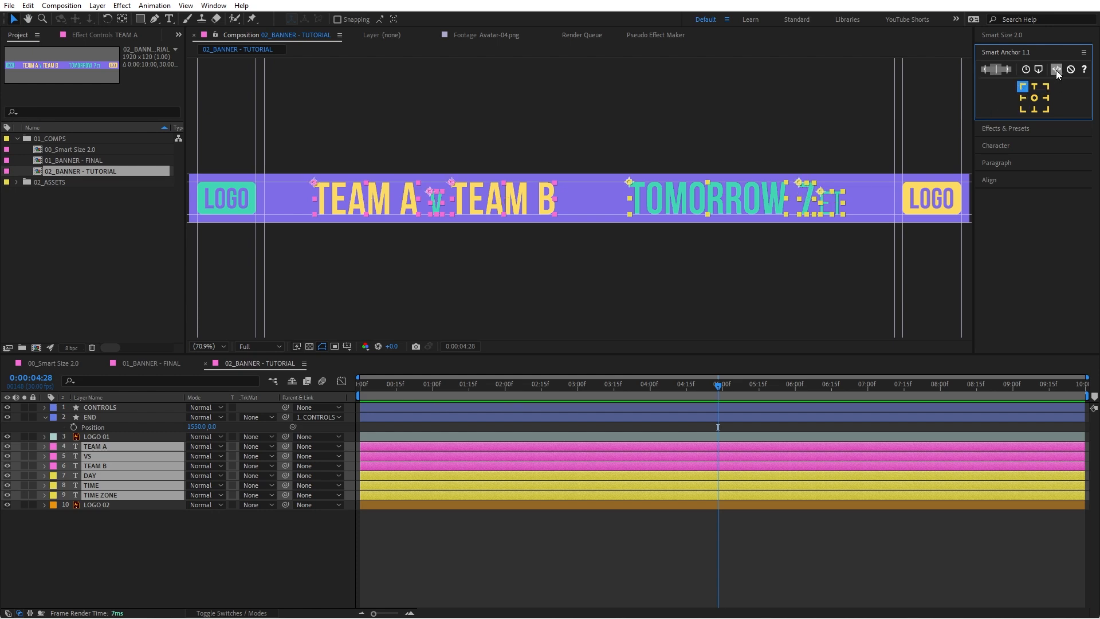
pyautogui.click(1020, 87)
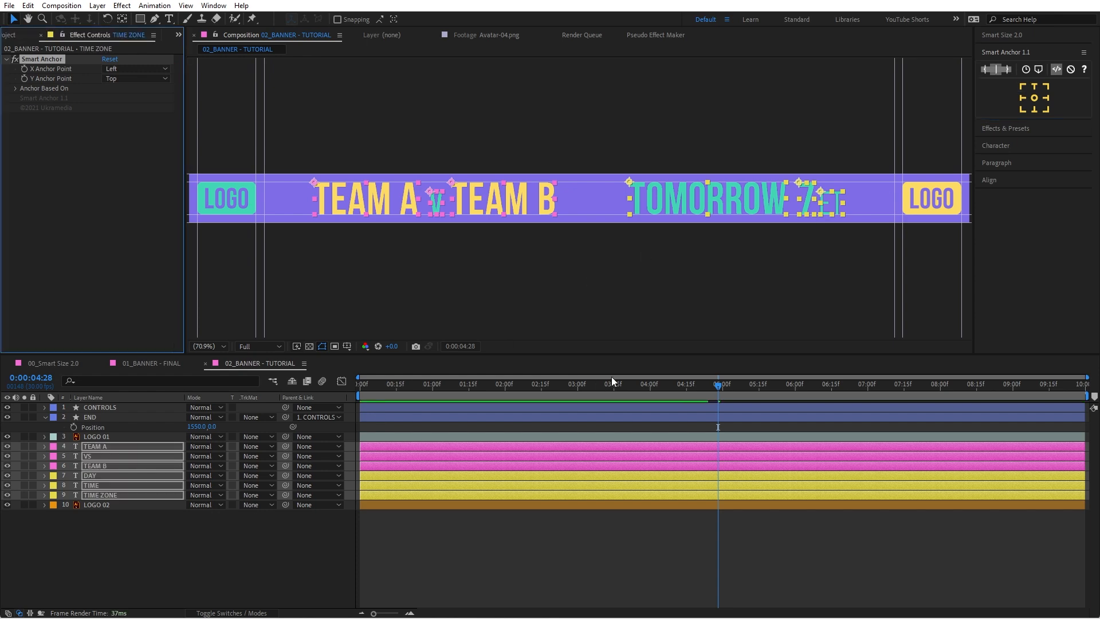
# Step: Apply Smart Size to the six selected text layers, with width shown as X Pos + Width and height as Layer Height
pyautogui.click(1013, 40)
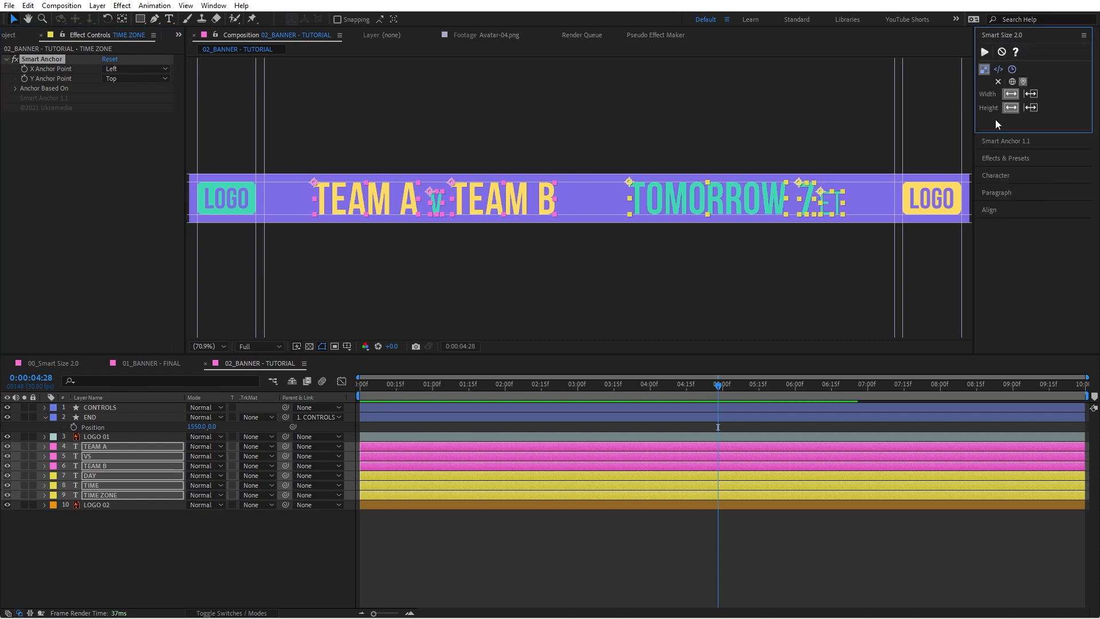
pyautogui.click(1012, 69)
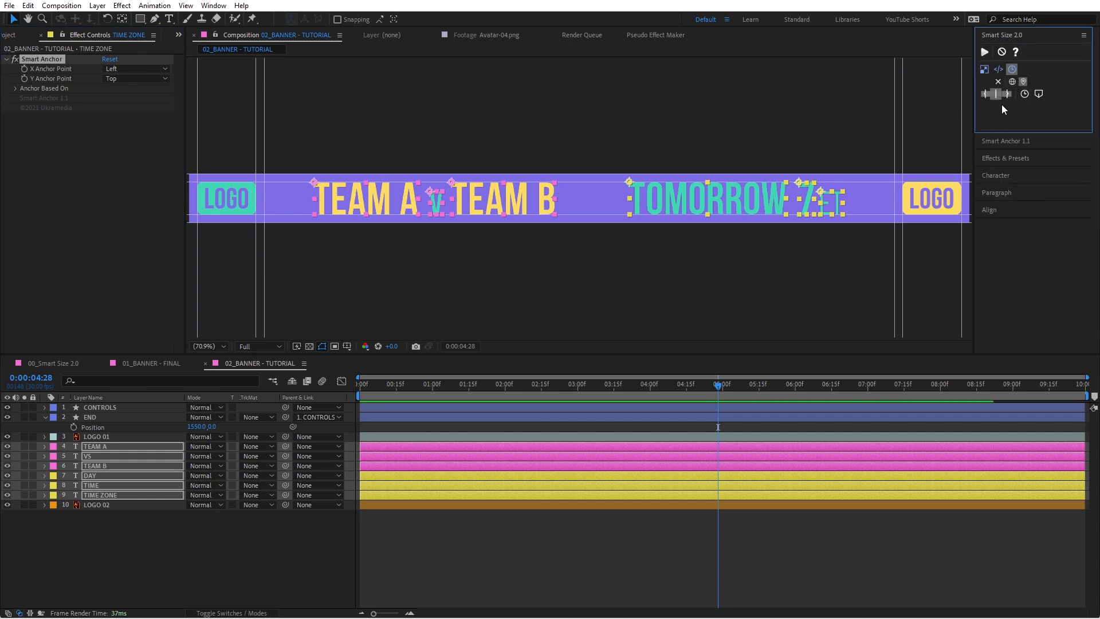
pyautogui.click(984, 69)
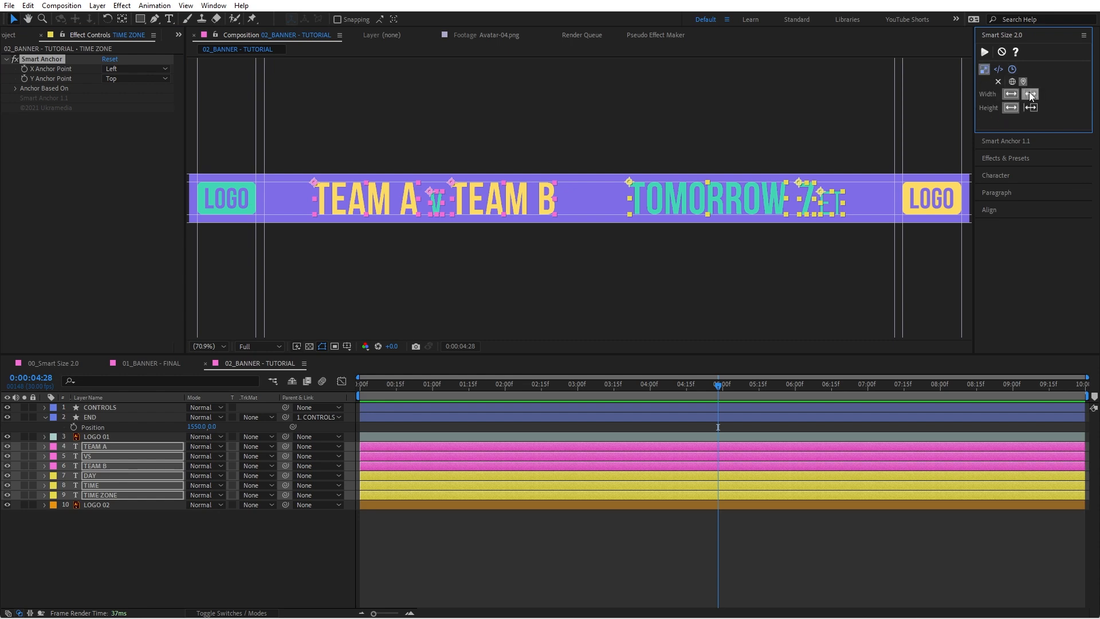
pyautogui.click(1031, 94)
pyautogui.click(985, 52)
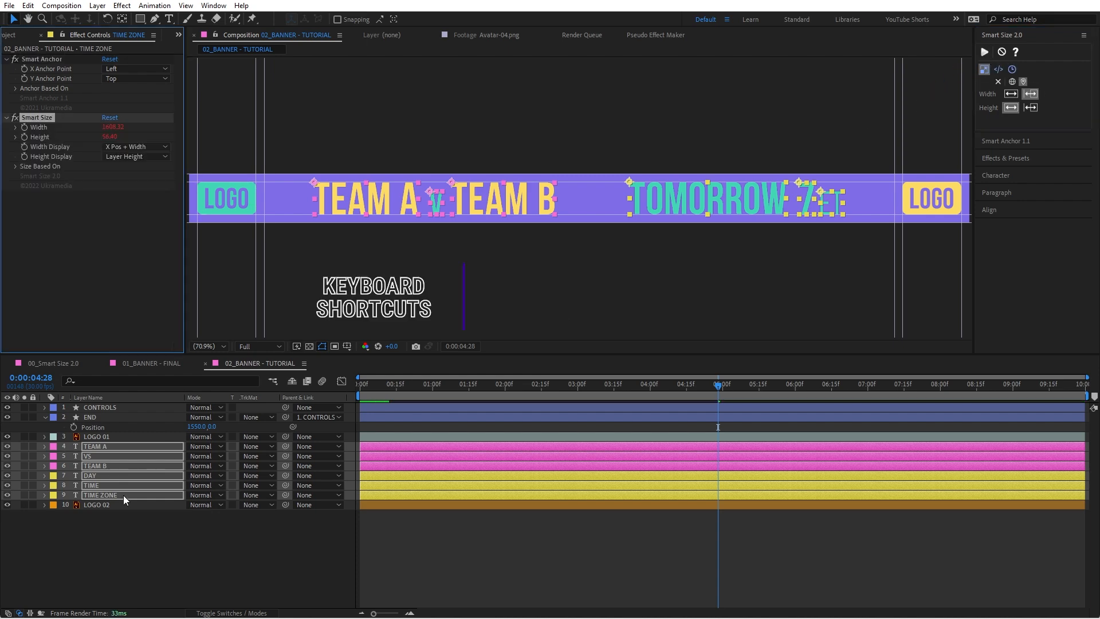
# Step: Filter the timeline by smartsize, and disable and hide the Smart Size Height expressions on TEAM A and VS
pyautogui.hotkey('ctrl', 'f')
pyautogui.write('smartsize')
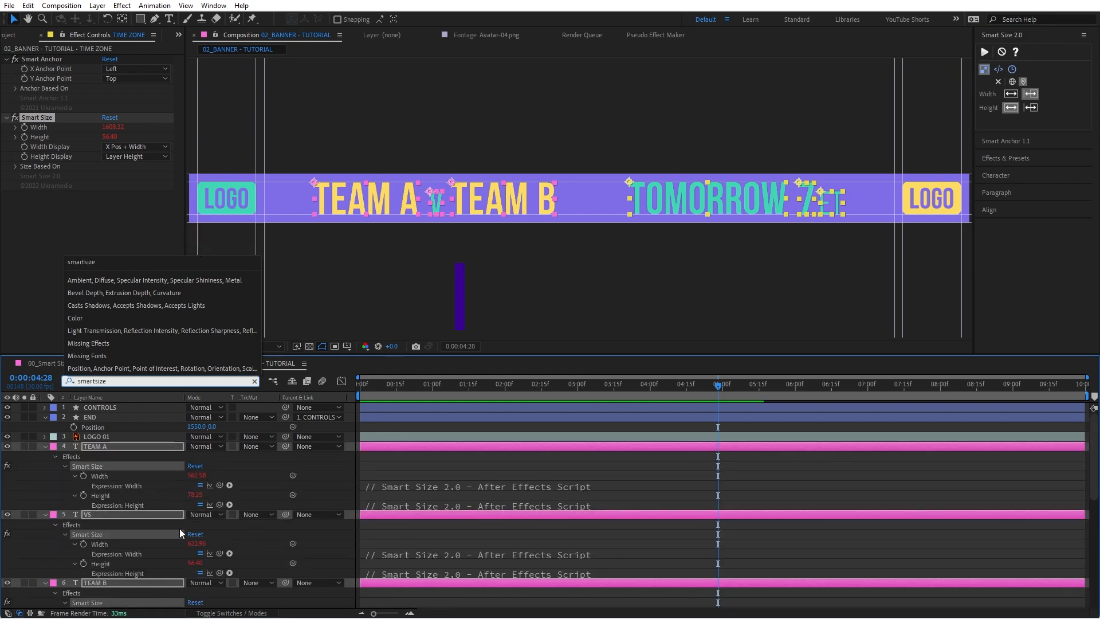
pyautogui.click(112, 497)
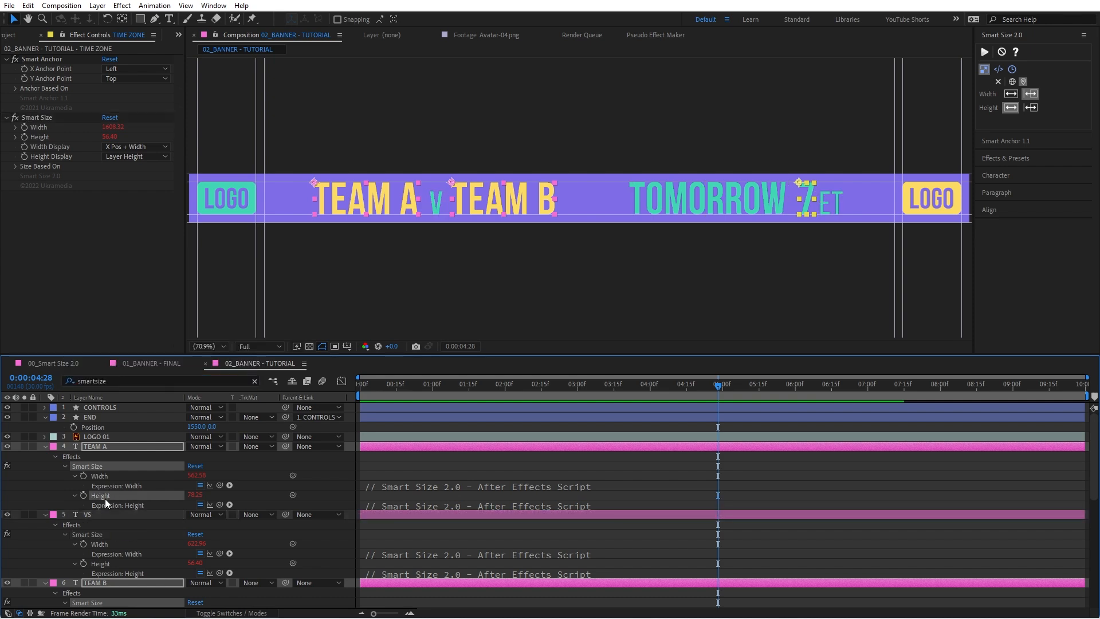
pyautogui.click(201, 504)
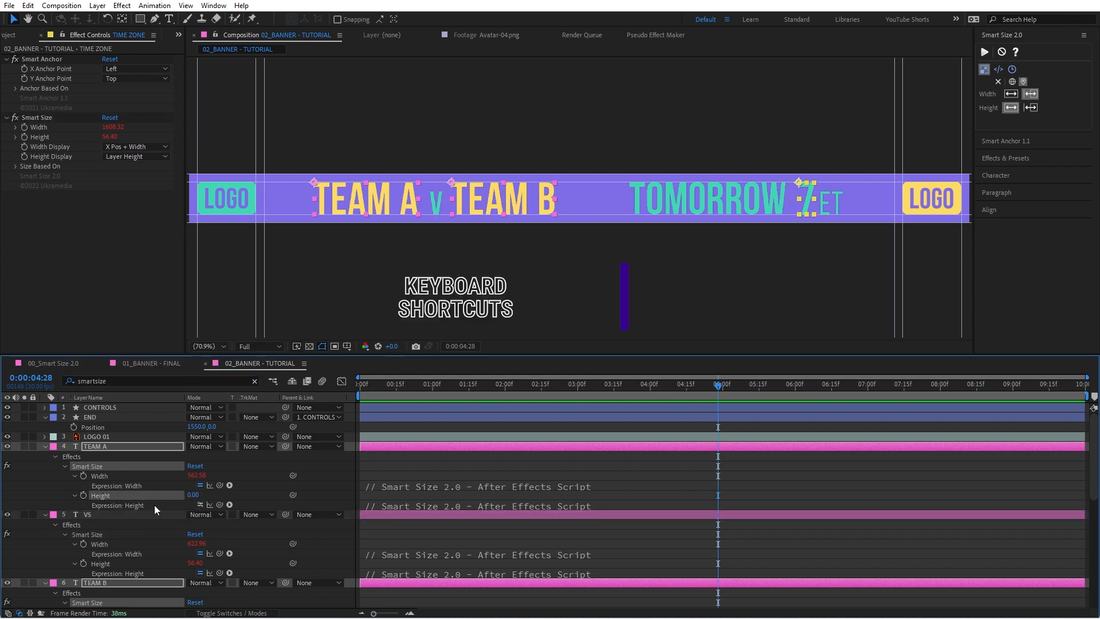
pyautogui.keyDown('ctrl'); pyautogui.keyDown('alt'); pyautogui.keyDown('shift'); pyautogui.click(111, 496); pyautogui.keyUp('shift'); pyautogui.keyUp('alt'); pyautogui.keyUp('ctrl')
pyautogui.click(200, 553)
pyautogui.keyDown('ctrl'); pyautogui.keyDown('alt'); pyautogui.keyDown('shift'); pyautogui.click(110, 545); pyautogui.keyUp('shift'); pyautogui.keyUp('alt'); pyautogui.keyUp('ctrl')
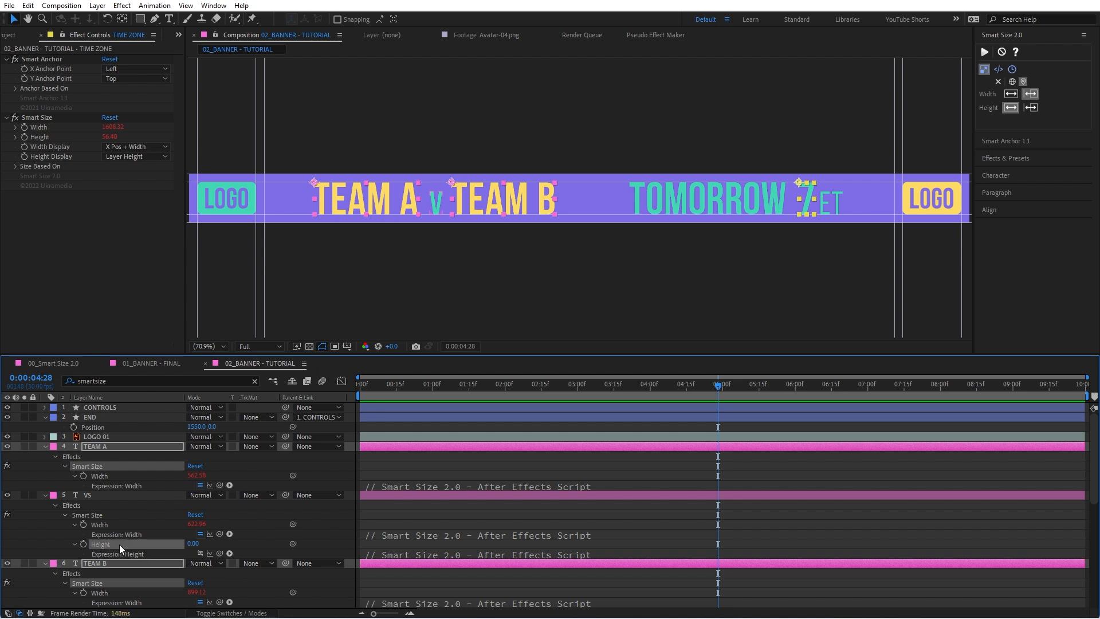
# Step: Disable and hide the Smart Size Height expressions on TEAM B, DAY, TIME and TIME ZONE, and clear the timeline filter
pyautogui.scroll(-3, 238, 556)
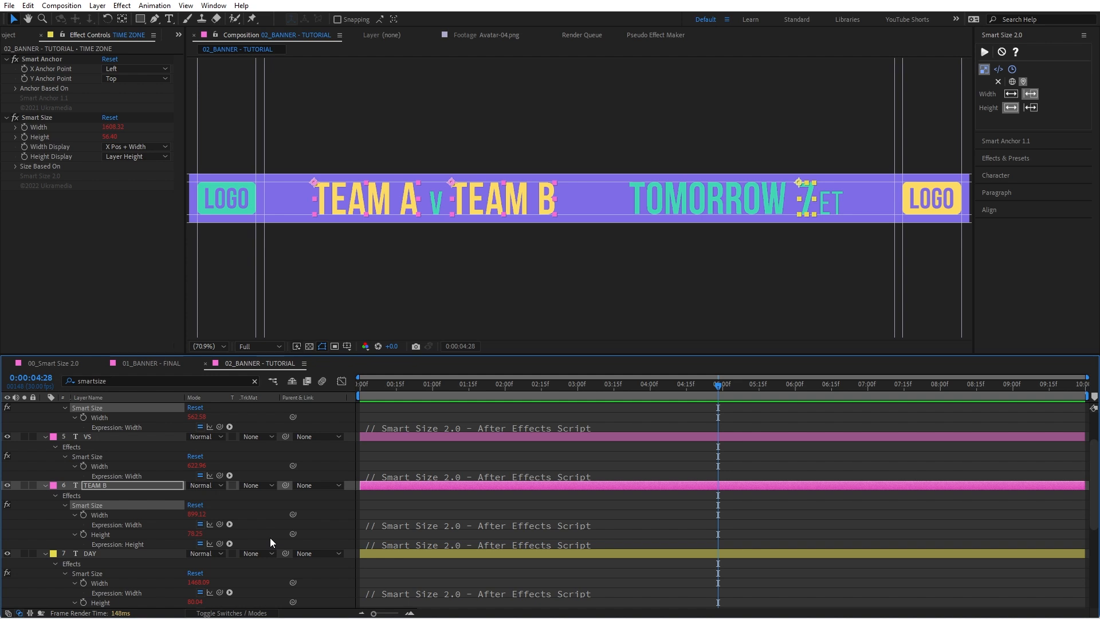
pyautogui.click(200, 543)
pyautogui.keyDown('ctrl'); pyautogui.keyDown('alt'); pyautogui.keyDown('shift'); pyautogui.click(110, 534); pyautogui.keyUp('shift'); pyautogui.keyUp('alt'); pyautogui.keyUp('ctrl')
pyautogui.click(200, 592)
pyautogui.keyDown('ctrl'); pyautogui.keyDown('alt'); pyautogui.keyDown('shift'); pyautogui.click(114, 583); pyautogui.keyUp('shift'); pyautogui.keyUp('alt'); pyautogui.keyUp('ctrl')
pyautogui.scroll(-2, 146, 555)
pyautogui.click(200, 582)
pyautogui.keyDown('ctrl'); pyautogui.keyDown('alt'); pyautogui.keyDown('shift'); pyautogui.click(128, 572); pyautogui.keyUp('shift'); pyautogui.keyUp('alt'); pyautogui.keyUp('ctrl')
pyautogui.scroll(-2, 160, 564)
pyautogui.click(200, 573)
pyautogui.keyDown('ctrl'); pyautogui.keyDown('alt'); pyautogui.keyDown('shift'); pyautogui.click(114, 564); pyautogui.keyUp('shift'); pyautogui.keyUp('alt'); pyautogui.keyUp('ctrl')
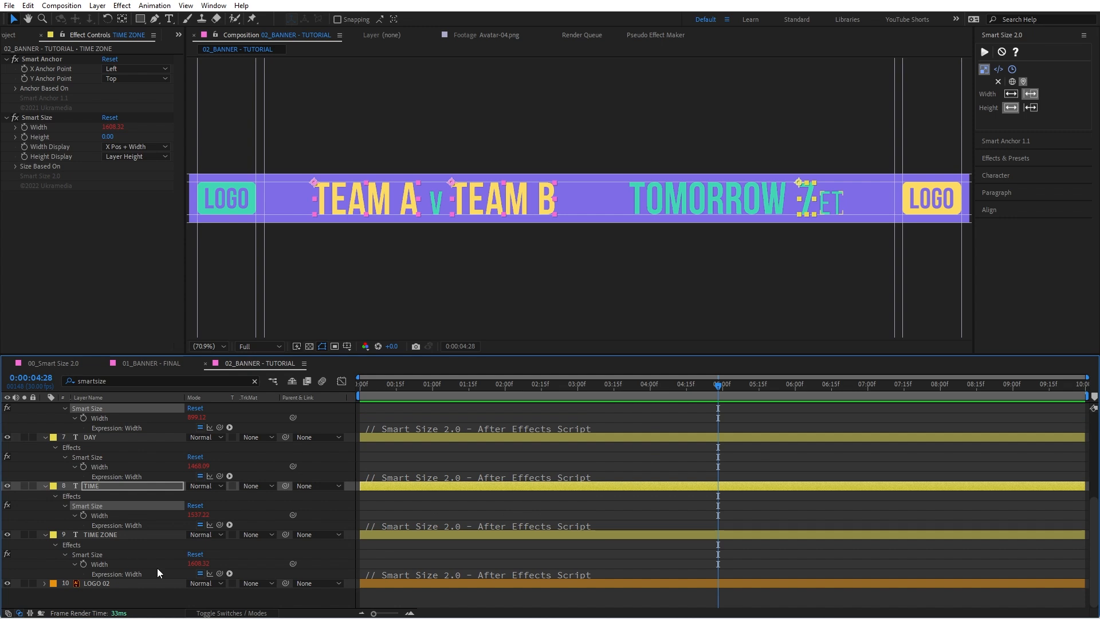
pyautogui.scroll(5, 212, 542)
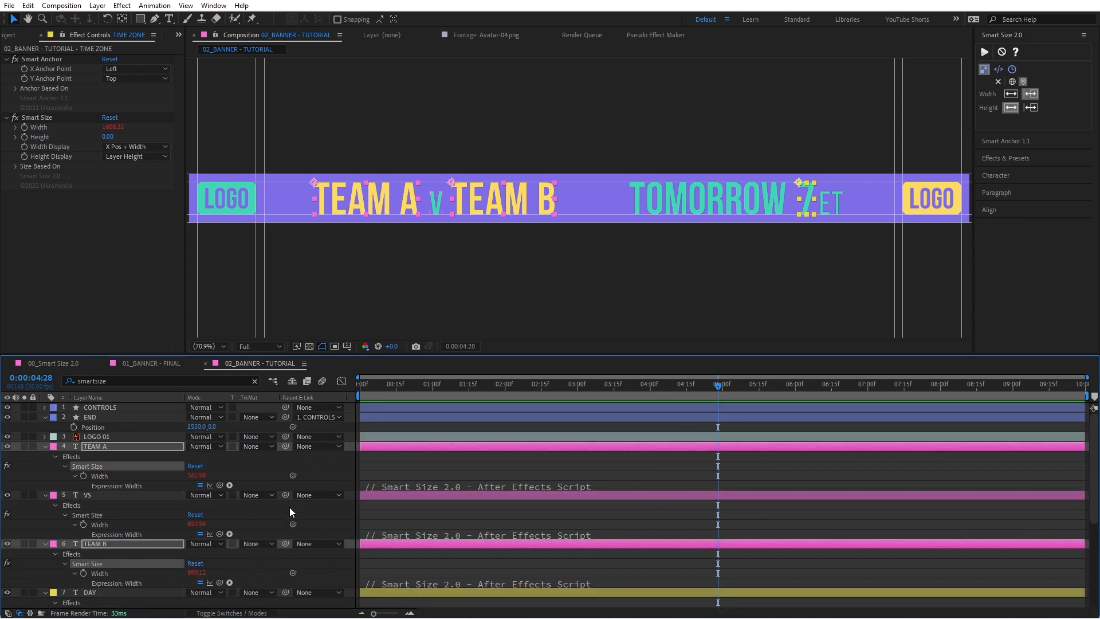
pyautogui.click(255, 381)
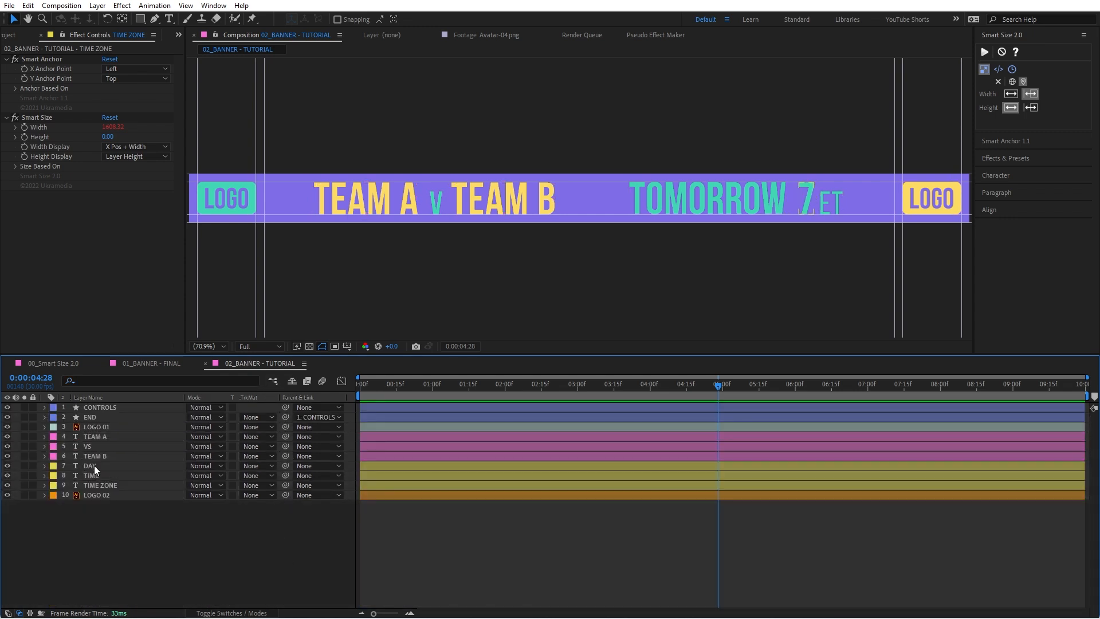
# Step: Examine the Smart Size settings of each text layer from TEAM A to TIME ZONE and the matchup text group
pyautogui.click(101, 435)
pyautogui.click(98, 446)
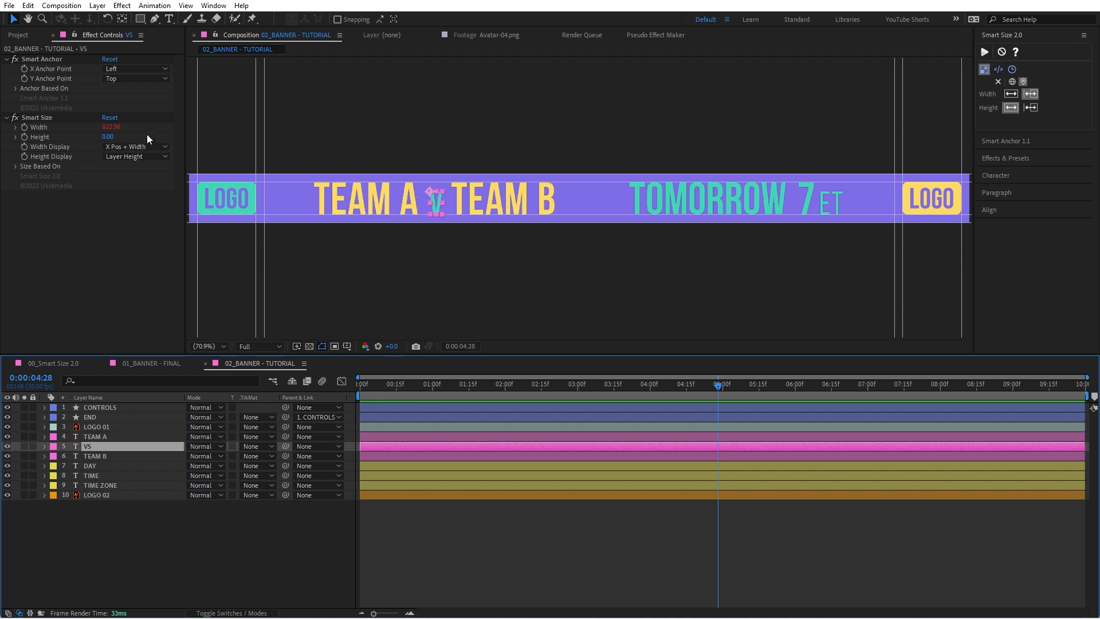
pyautogui.click(115, 457)
pyautogui.click(115, 466)
pyautogui.click(116, 476)
pyautogui.click(118, 485)
pyautogui.click(126, 515)
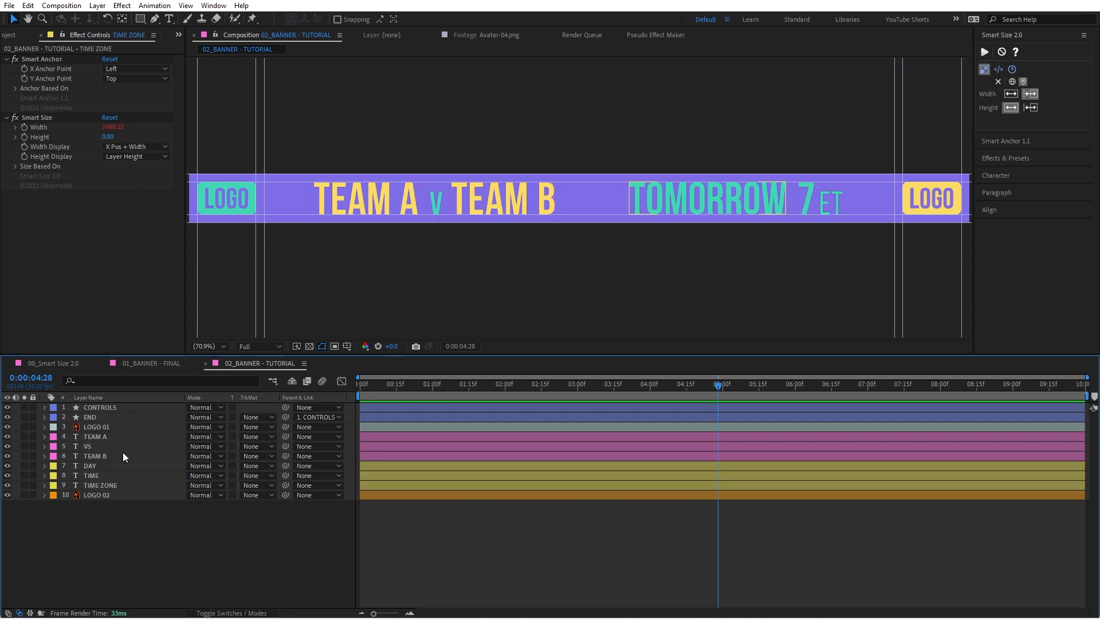
pyautogui.click(119, 437)
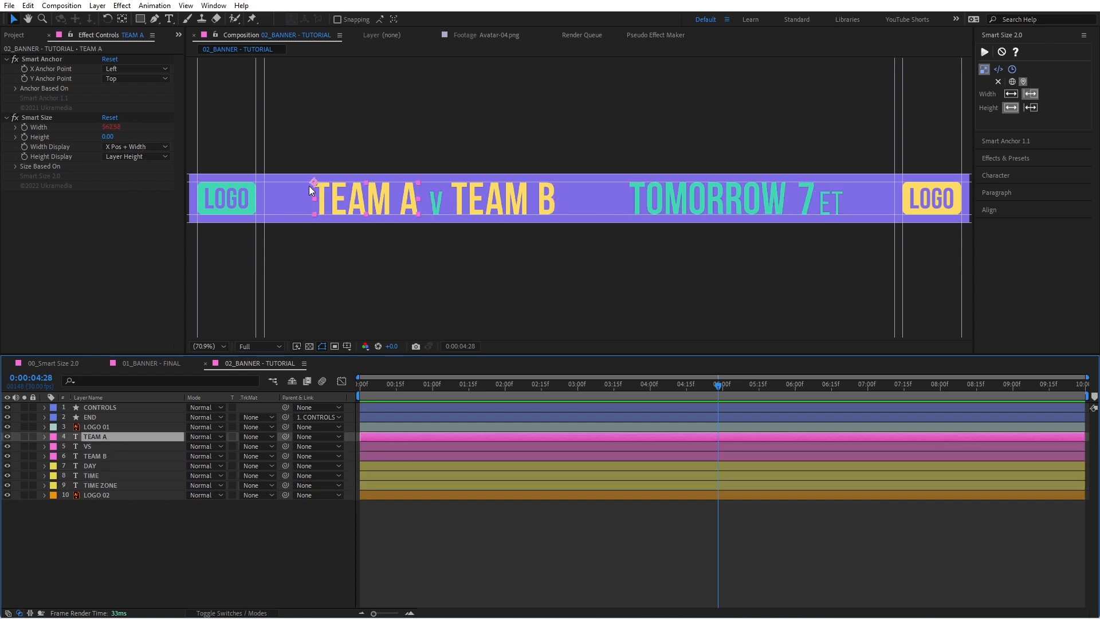
pyautogui.keyDown('shift'); pyautogui.click(98, 454); pyautogui.keyUp('shift')
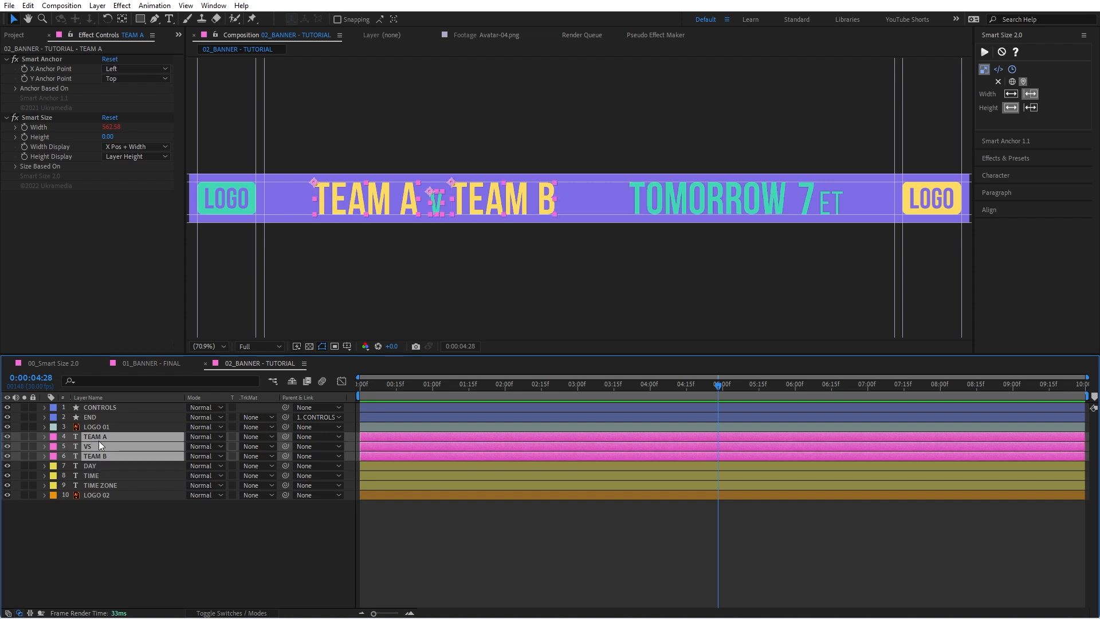
pyautogui.click(170, 543)
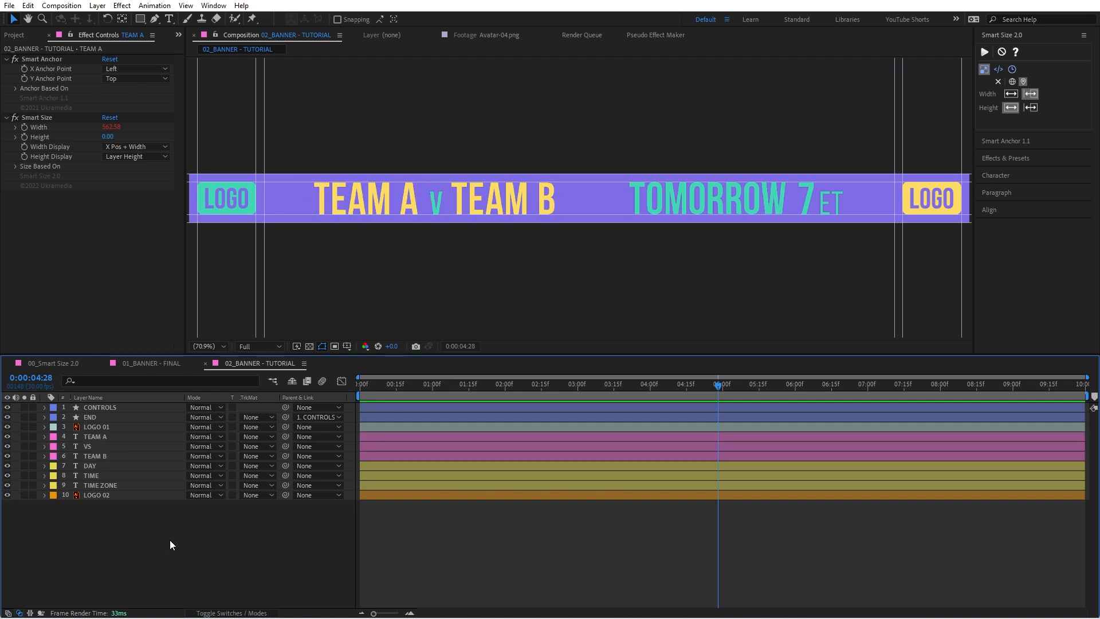
# Step: Add an empty shape layer directly above TEAM A and name it MATCHUP CONTROLS
pyautogui.click(102, 437)
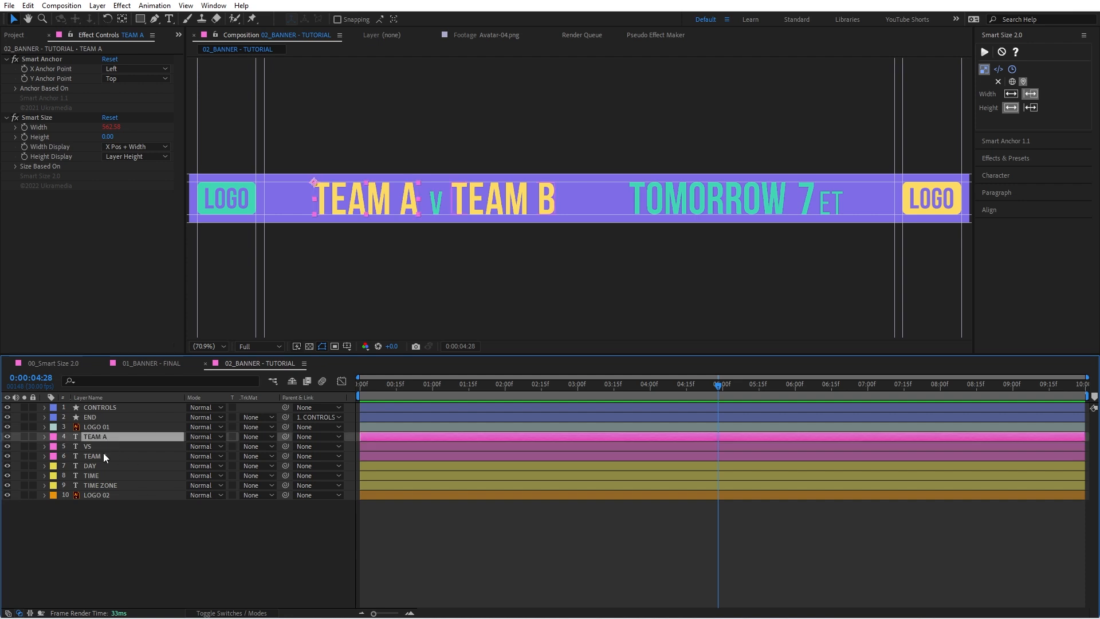
pyautogui.keyDown('shift'); pyautogui.click(106, 456); pyautogui.keyUp('shift')
pyautogui.rightClick(163, 538)
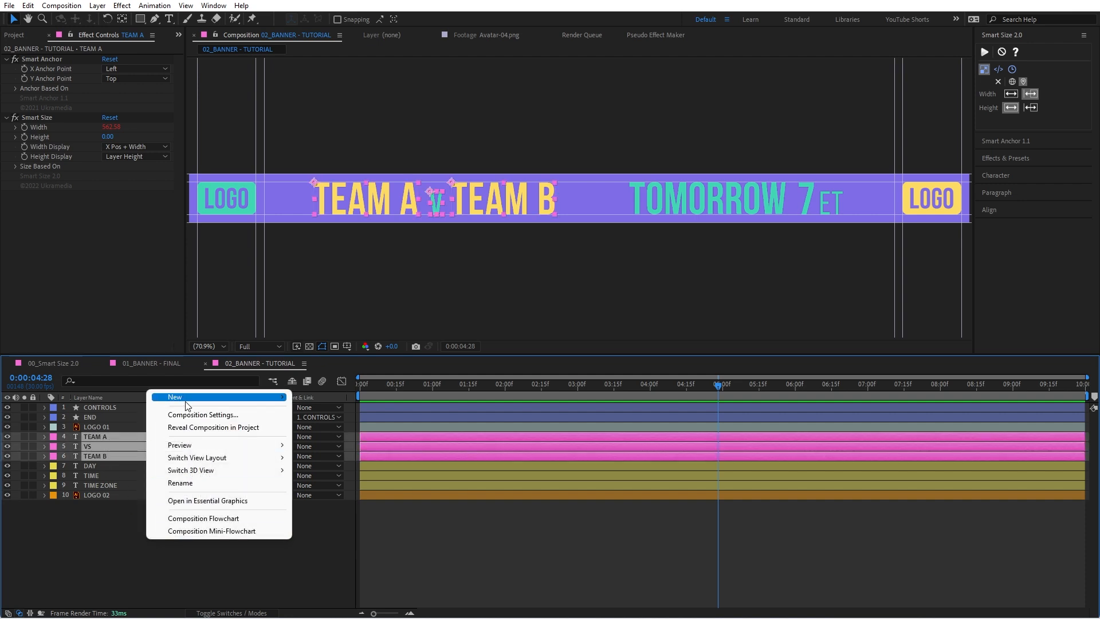
pyautogui.moveTo(184, 398)
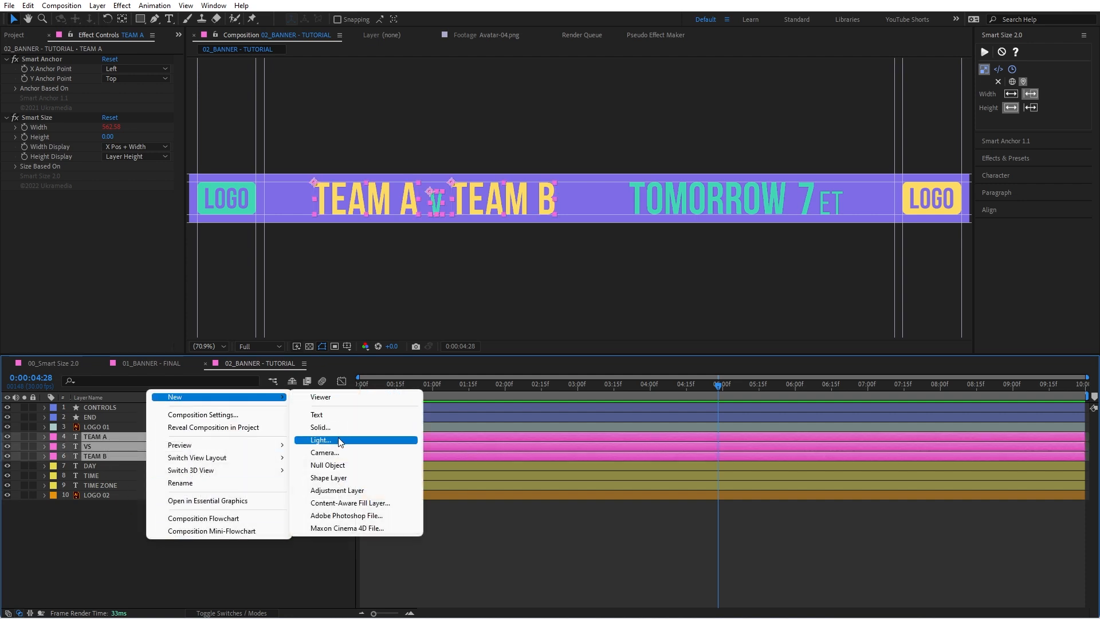
pyautogui.click(337, 478)
pyautogui.click(114, 438)
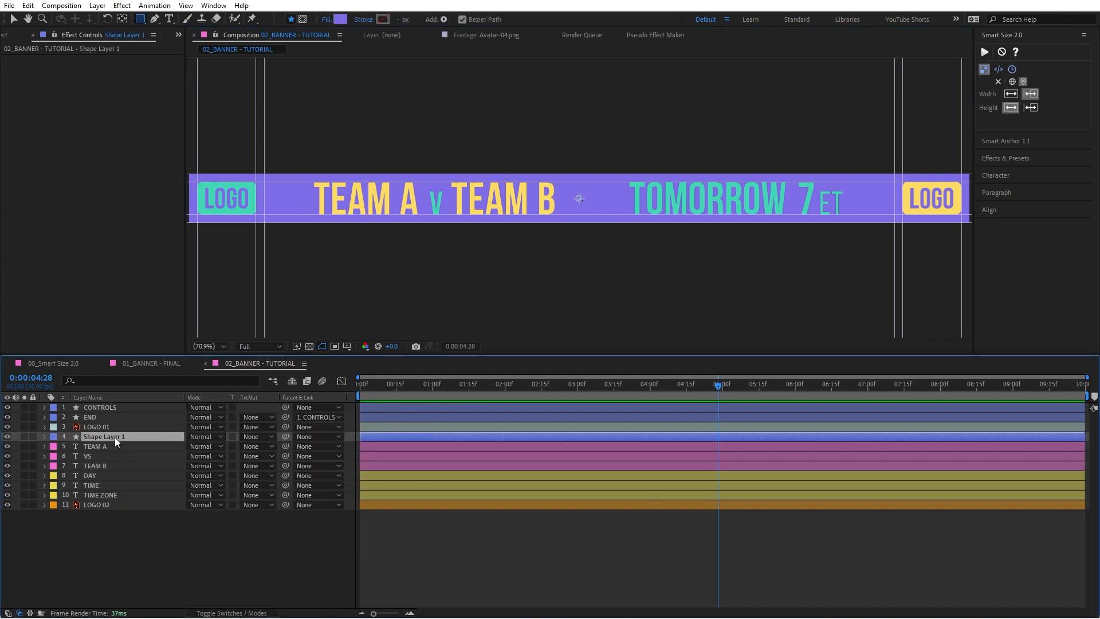
pyautogui.press('Return')
pyautogui.write('TEXT CONTROLS')
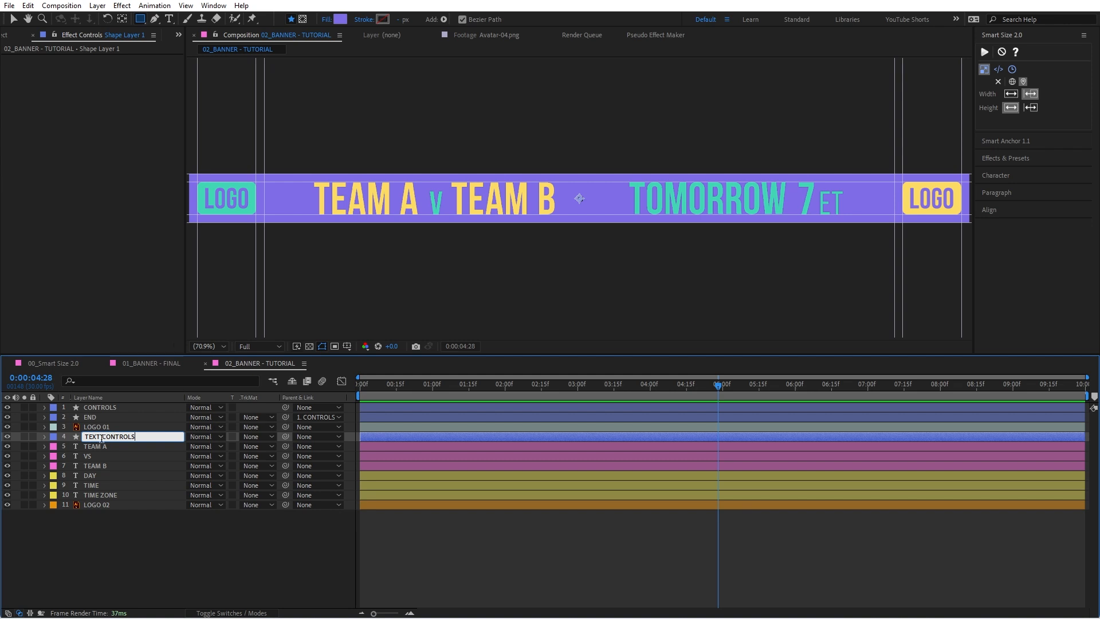
pyautogui.moveTo(101, 437); pyautogui.dragTo(60, 437)
pyautogui.write('MATCHUP')
# Step: Set the MATCHUP CONTROLS layer's label color to Fuchsia
pyautogui.click(54, 436)
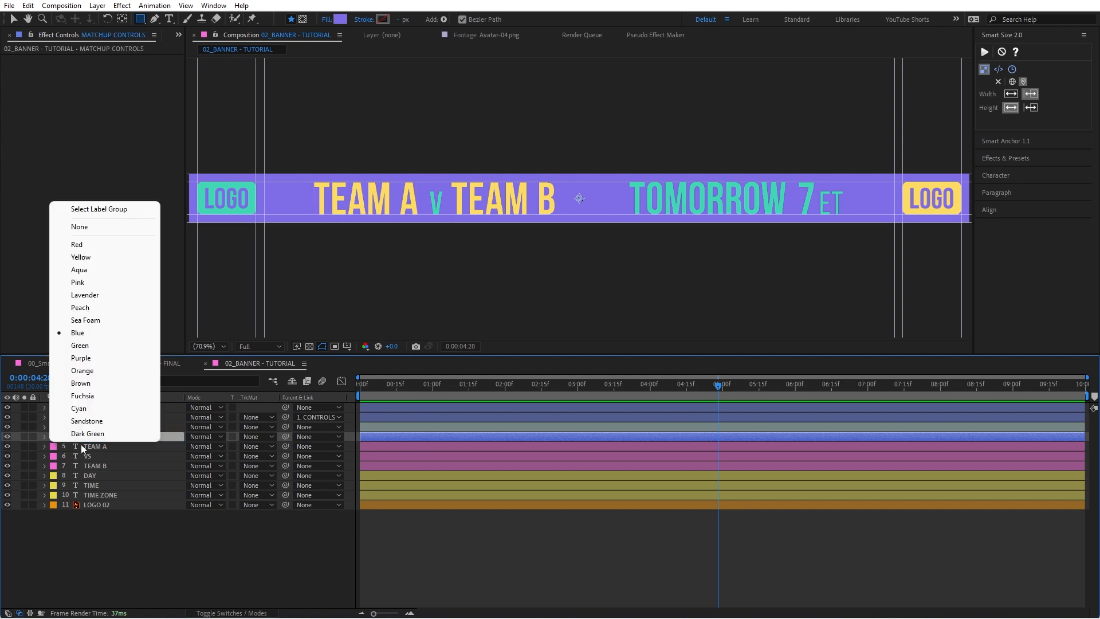
pyautogui.click(97, 400)
pyautogui.click(111, 447)
pyautogui.click(138, 439)
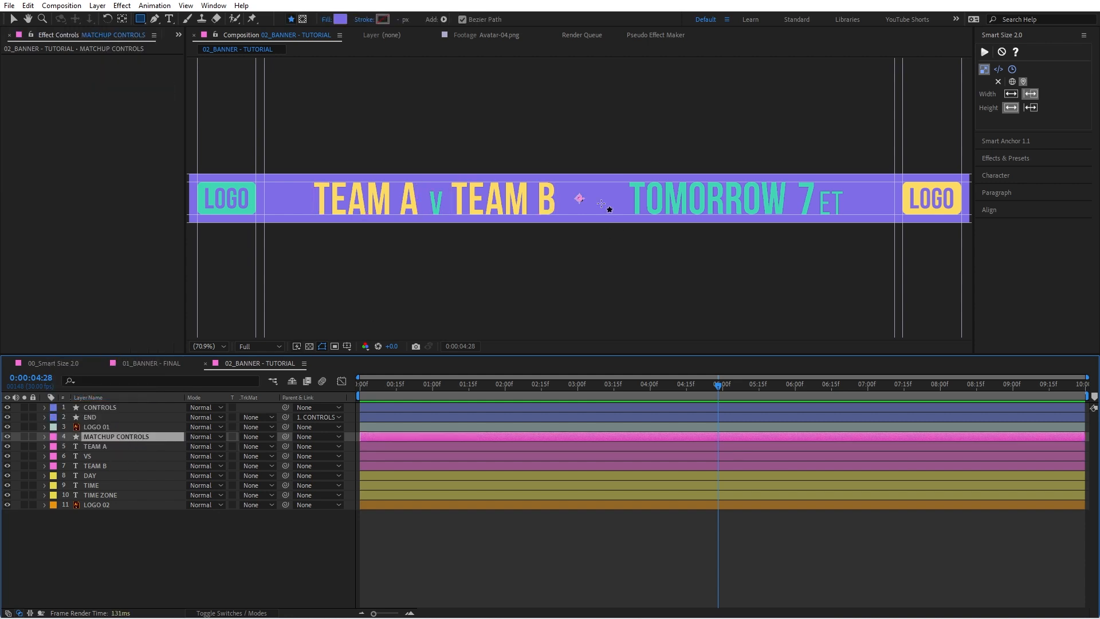
# Step: Snap MATCHUP CONTROLS to TEAM A's anchor position by temporarily parenting it to TEAM A, and set its parent back to None
pyautogui.press('v')
pyautogui.moveTo(601, 199)
pyautogui.mouseDown()
pyautogui.moveTo(339, 200)
pyautogui.moveTo(309, 189)
pyautogui.moveTo(591, 209)
pyautogui.mouseUp()
pyautogui.click(109, 446)
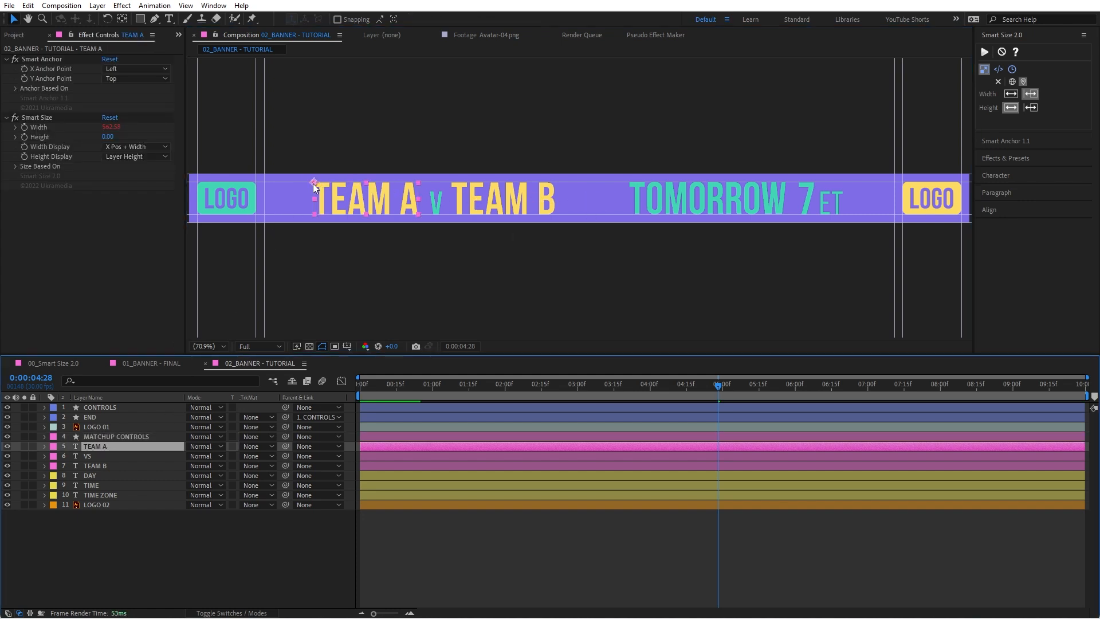
pyautogui.click(156, 438)
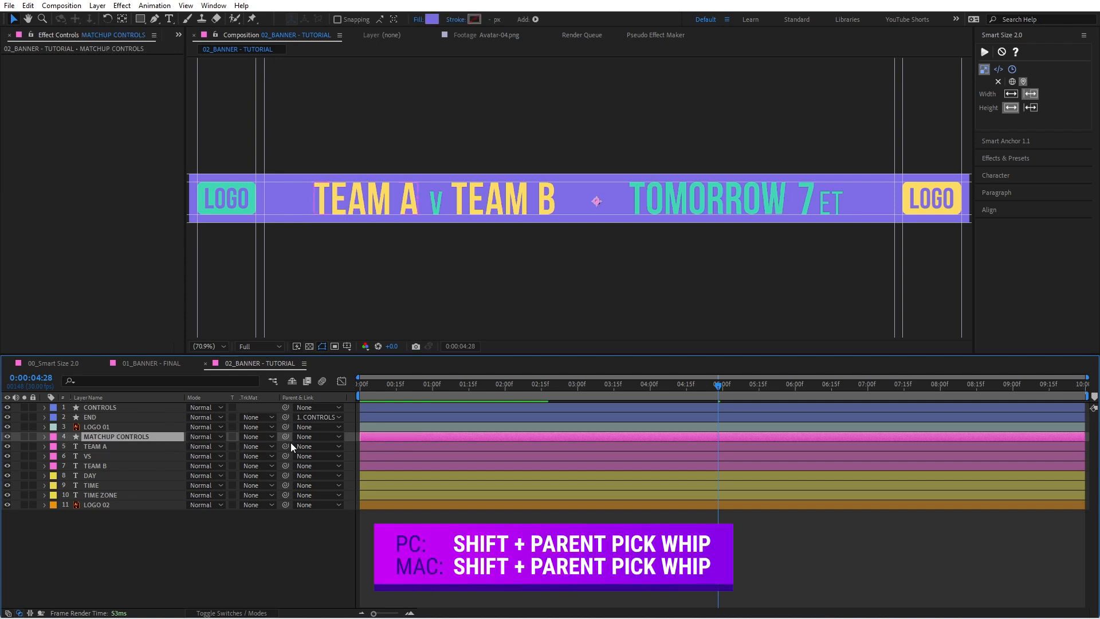
pyautogui.moveTo(285, 437); pyautogui.dragTo(114, 448)
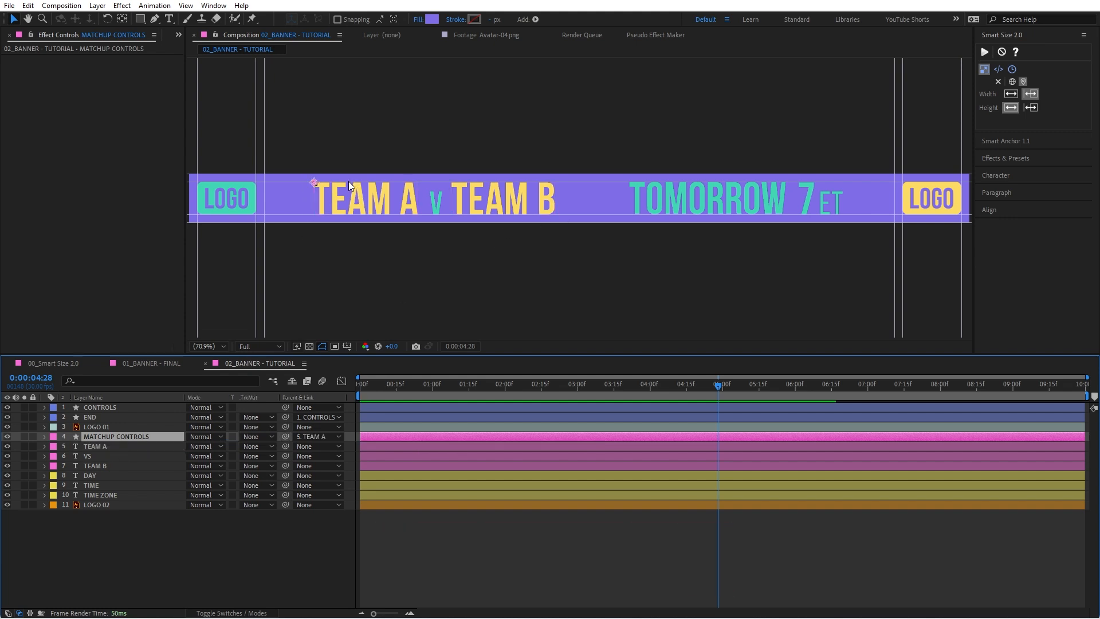
pyautogui.click(307, 436)
pyautogui.click(312, 449)
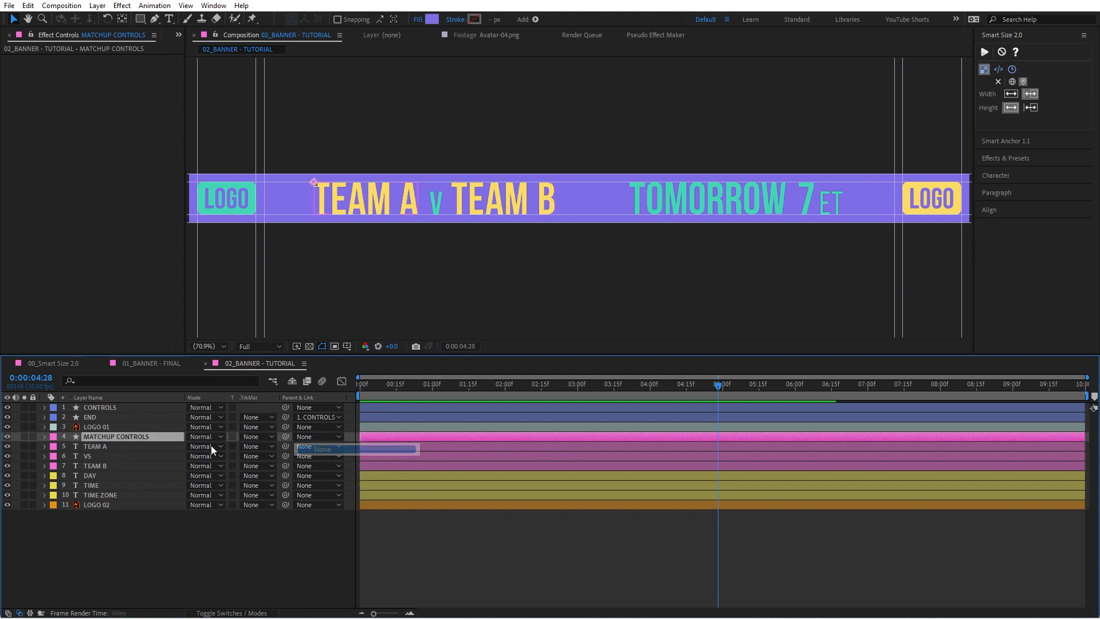
# Step: Parent the TEAM A, VS and TEAM B layers to MATCHUP CONTROLS
pyautogui.click(159, 447)
pyautogui.keyDown('shift'); pyautogui.click(183, 465); pyautogui.keyUp('shift')
pyautogui.moveTo(287, 446); pyautogui.dragTo(145, 437)
# Step: Test the matchup group's parenting by moving the MATCHUP CONTROLS layer, and undo the move
pyautogui.click(146, 437)
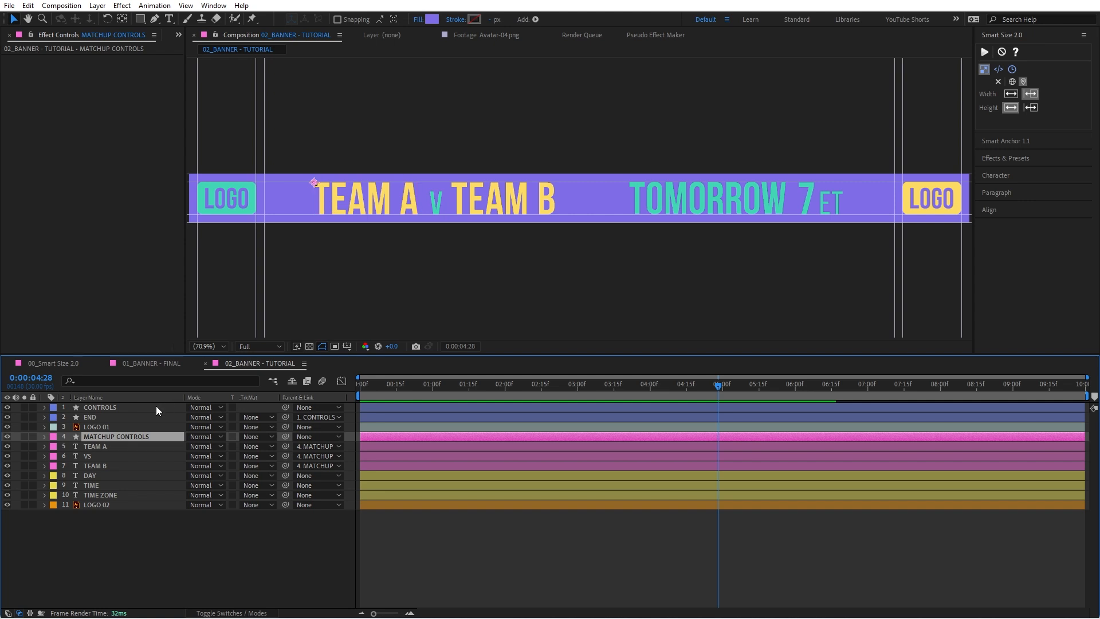
pyautogui.moveTo(312, 181); pyautogui.dragTo(427, 114)
pyautogui.hotkey('ctrl', 'z')
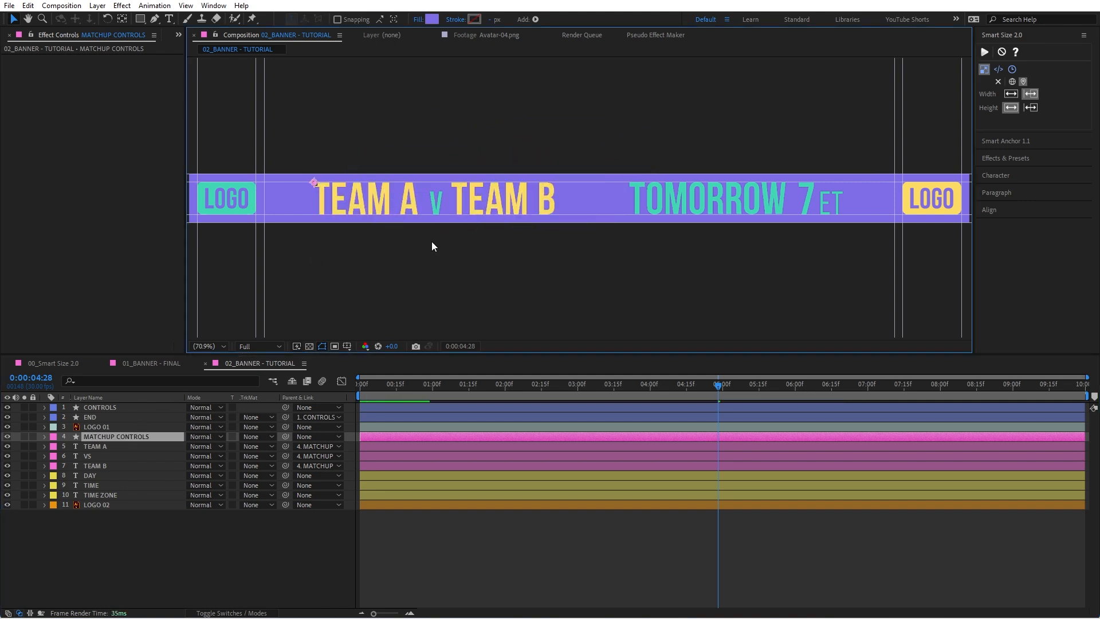
# Step: Add an empty shape layer directly above the DAY, TIME and TIME ZONE layers
pyautogui.click(108, 475)
pyautogui.keyDown('shift'); pyautogui.click(110, 495); pyautogui.keyUp('shift')
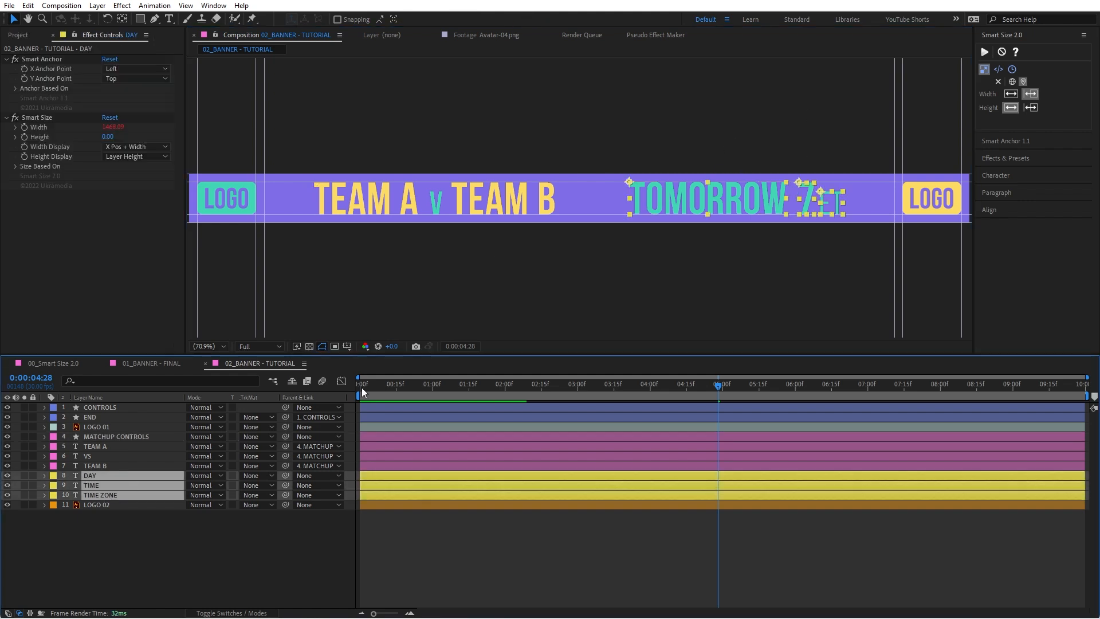
pyautogui.rightClick(116, 485)
pyautogui.rightClick(186, 549)
pyautogui.moveTo(251, 412)
pyautogui.click(372, 487)
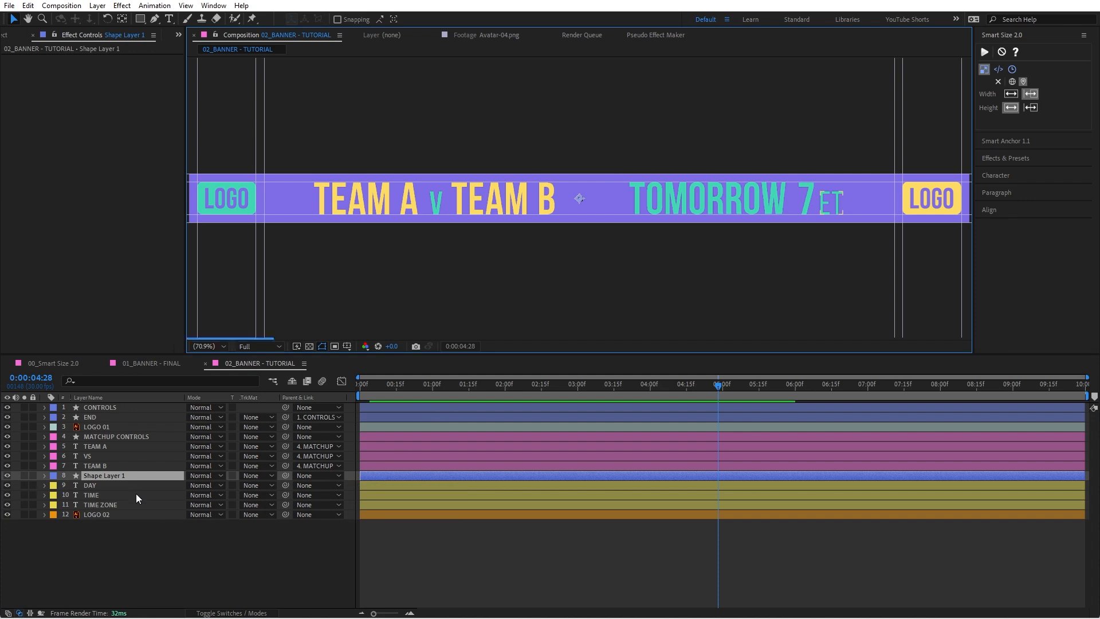
# Step: Rename the new shape layer TEXT CONTROLS and set its label color to Yellow
pyautogui.press('q')
pyautogui.press('Return')
pyautogui.write('TE')
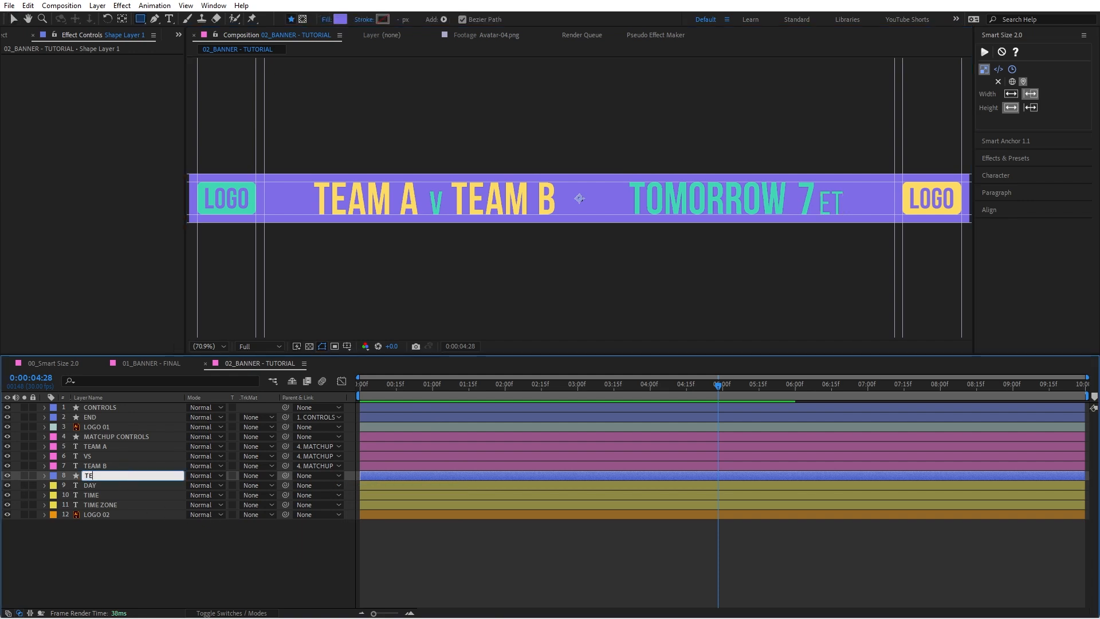
pyautogui.write('XT CONTROLS')
pyautogui.press('Return')
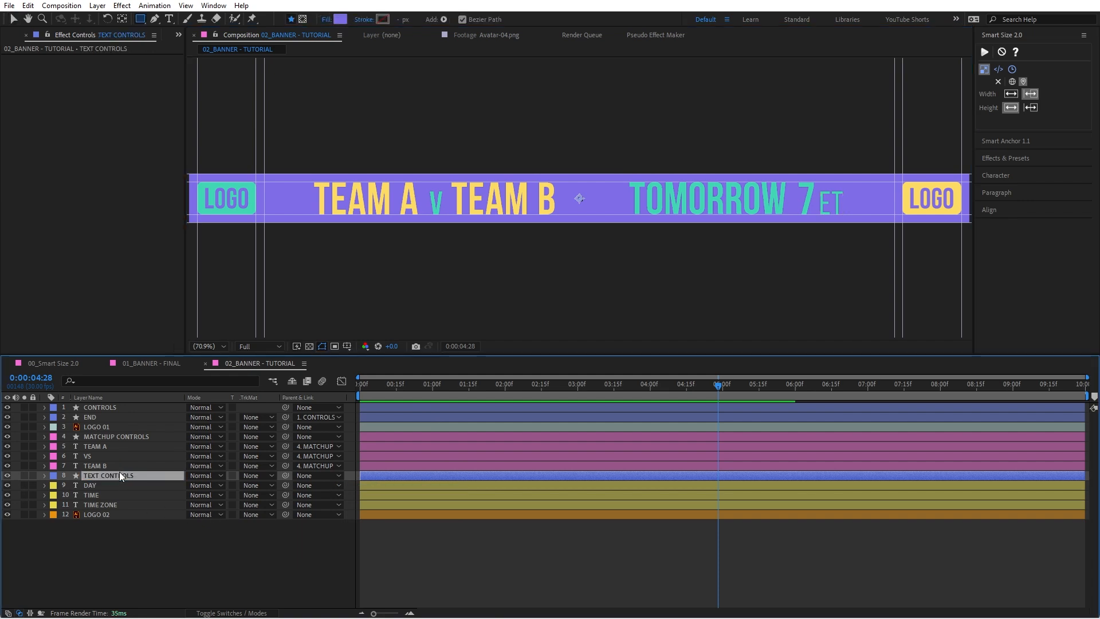
pyautogui.click(53, 476)
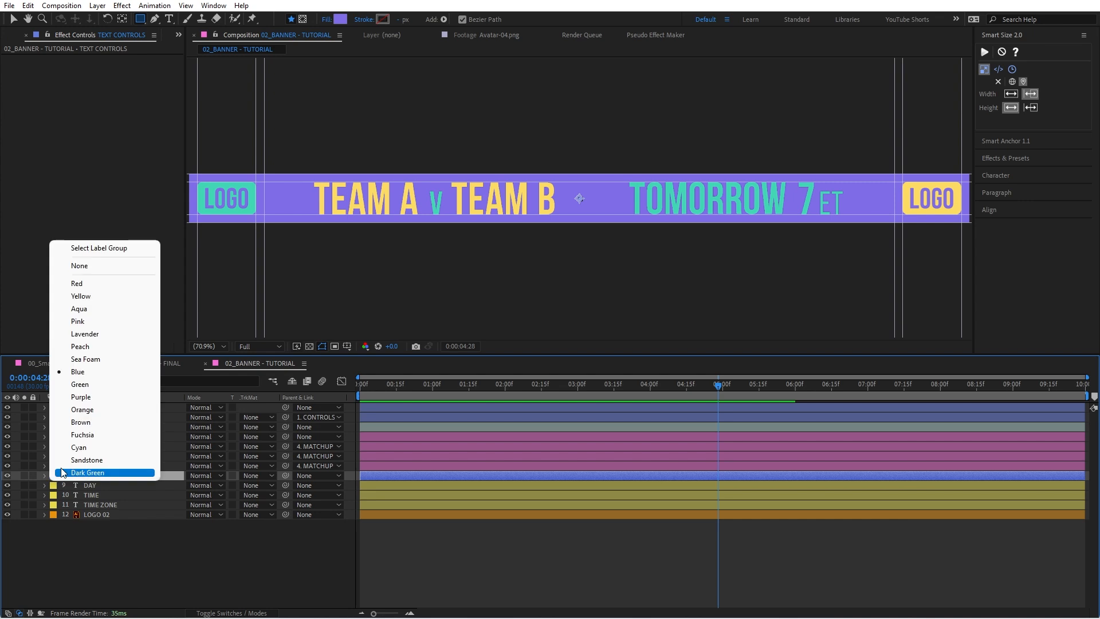
pyautogui.click(86, 296)
# Step: Snap TEXT CONTROLS to DAY's anchor position by temporarily parenting it to DAY, and set its parent back to None
pyautogui.moveTo(286, 475); pyautogui.dragTo(128, 490)
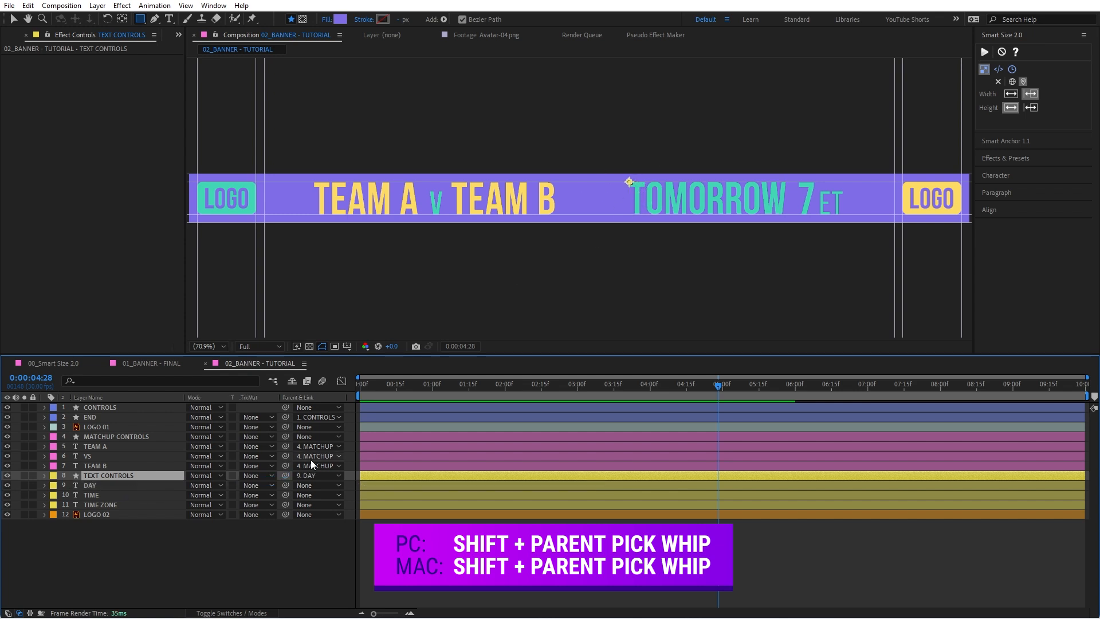
pyautogui.click(318, 476)
pyautogui.click(310, 307)
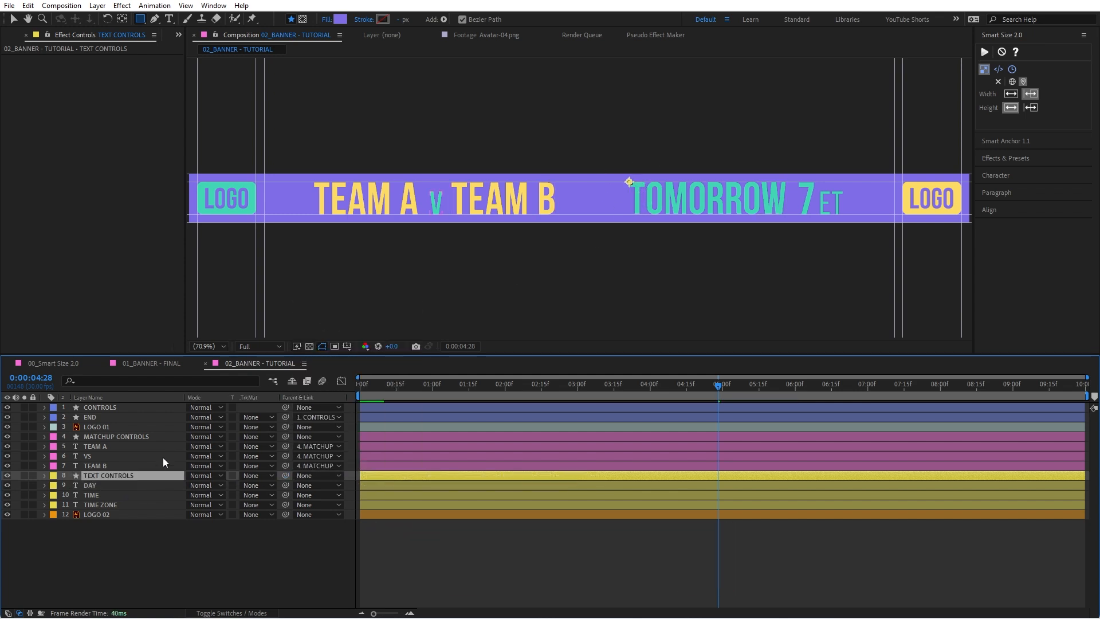
# Step: Parent the DAY, TIME and TIME ZONE layers to TEXT CONTROLS
pyautogui.click(129, 485)
pyautogui.keyDown('shift'); pyautogui.click(121, 504); pyautogui.keyUp('shift')
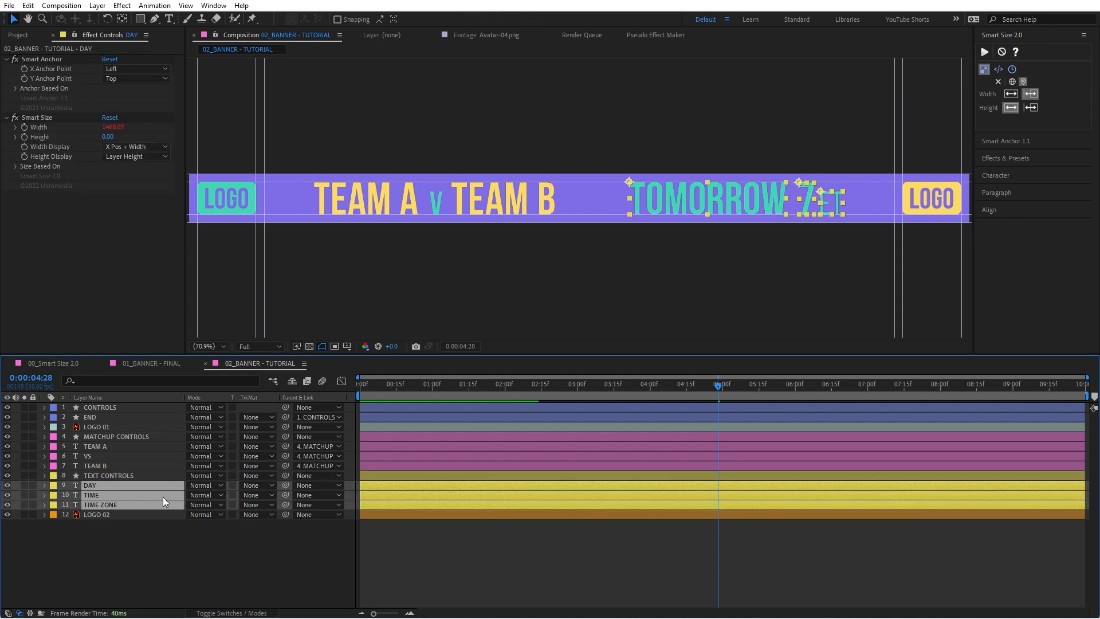
pyautogui.moveTo(286, 485); pyautogui.dragTo(149, 480)
# Step: Test-move MATCHUP CONTROLS and TEXT CONTROLS together, undo the move, and parent both layers to CONTROLS
pyautogui.click(142, 477)
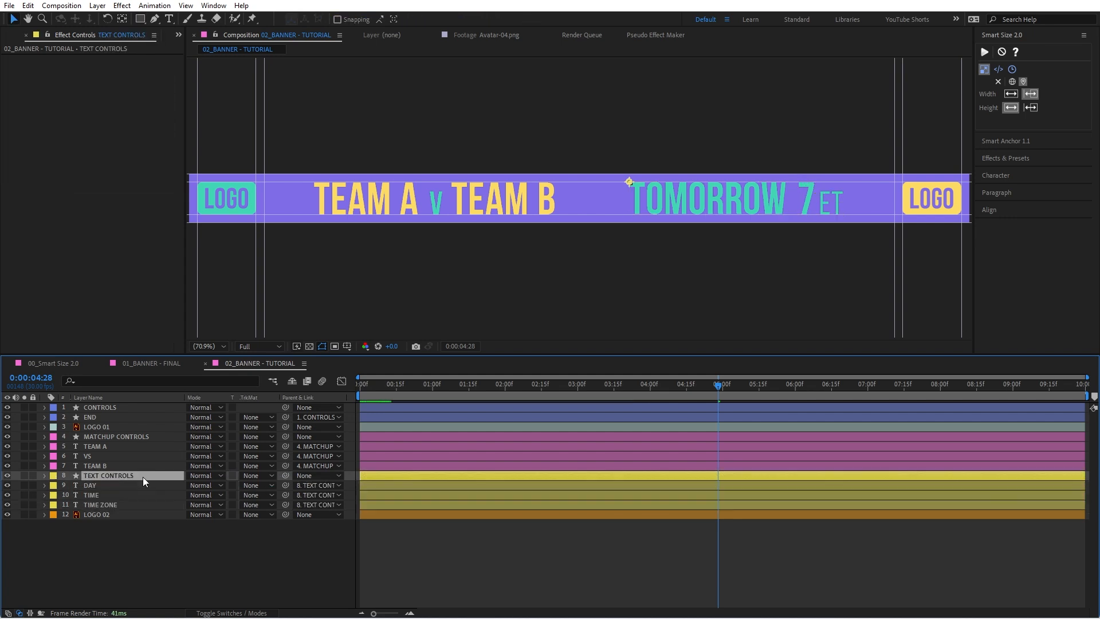
pyautogui.keyDown('ctrl'); pyautogui.click(133, 437); pyautogui.keyUp('ctrl')
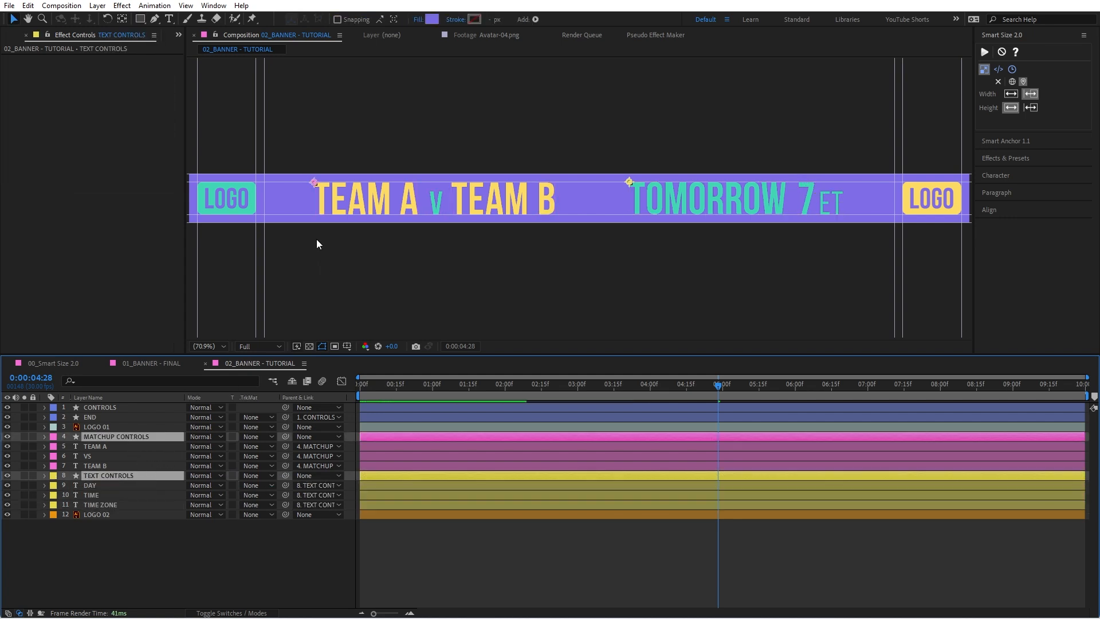
pyautogui.moveTo(313, 183); pyautogui.dragTo(345, 153)
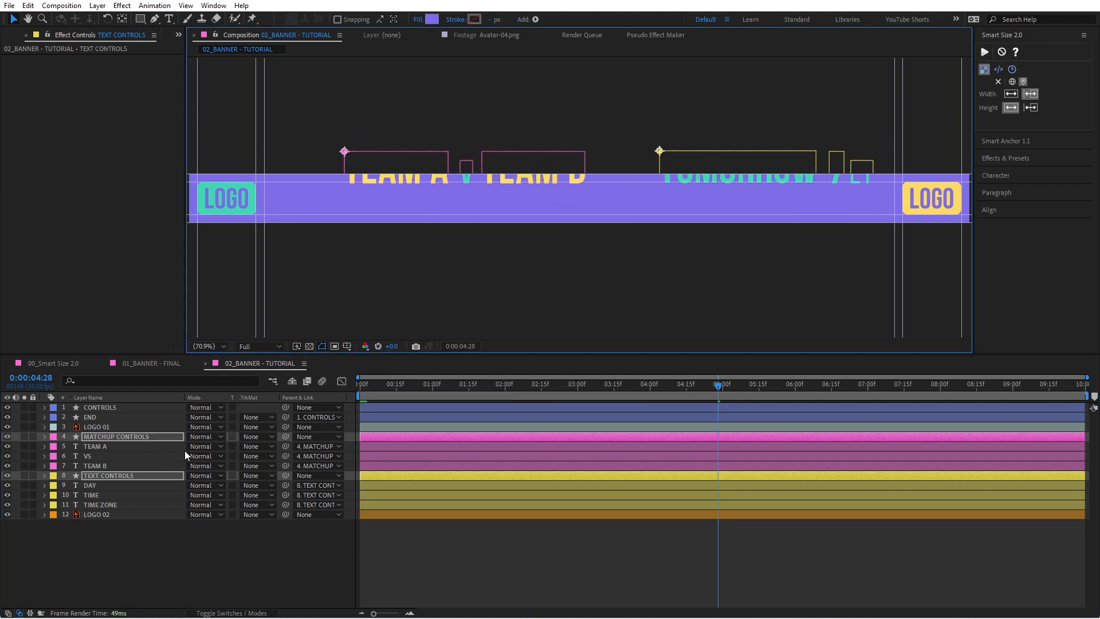
pyautogui.hotkey('ctrl', 'z')
pyautogui.moveTo(285, 436); pyautogui.dragTo(116, 408)
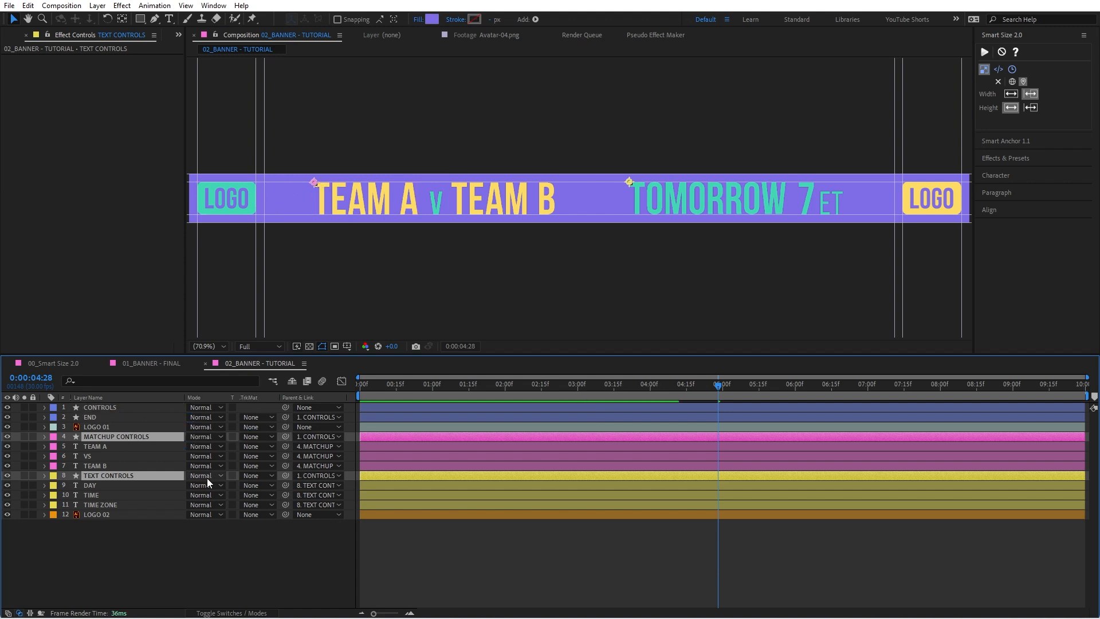
pyautogui.click(179, 547)
# Step: Test MATCHUP CONTROLS at an X position of 0 relative to CONTROLS, and undo the change
pyautogui.click(128, 437)
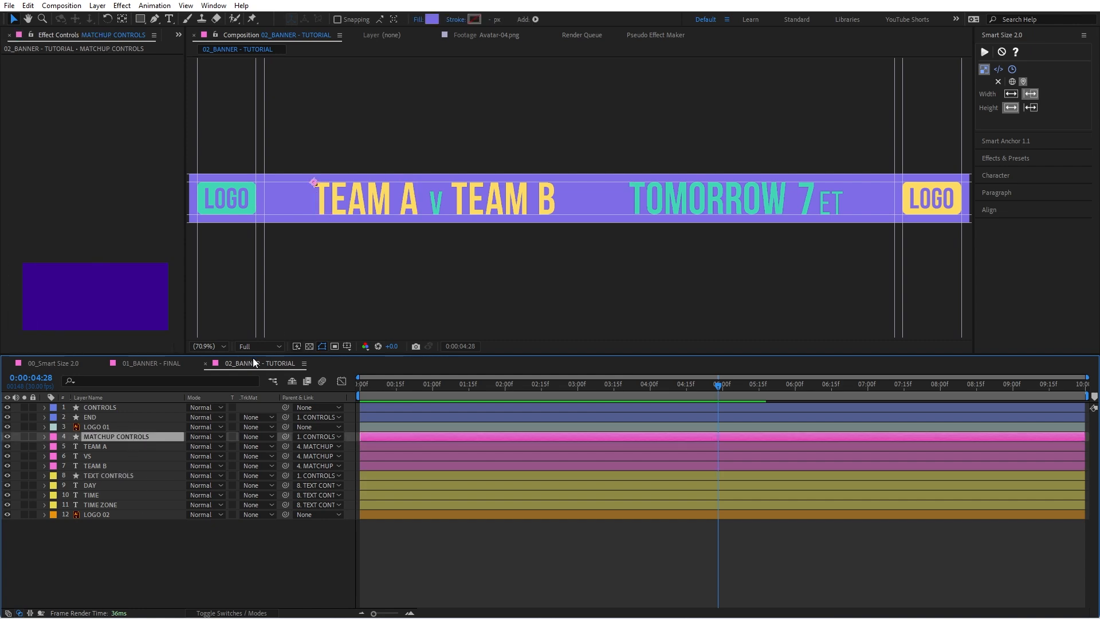
pyautogui.press('p')
pyautogui.click(200, 445)
pyautogui.write('0')
pyautogui.press('Return')
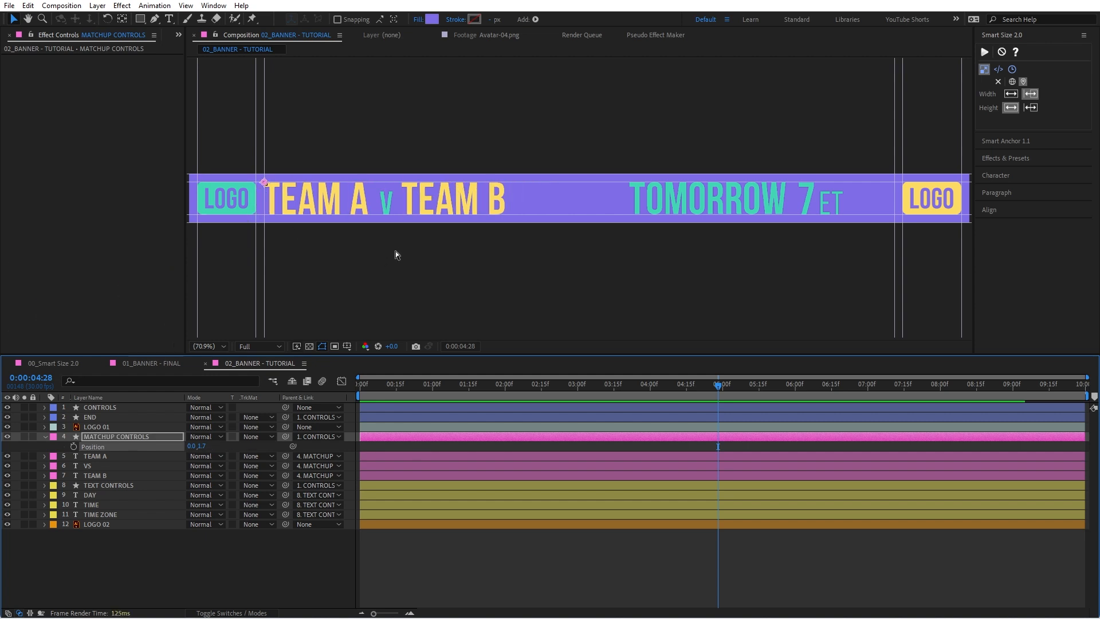
pyautogui.hotkey('ctrl', 'z')
# Step: Test TEXT CONTROLS at an X position of 0 relative to CONTROLS, undo the change, and collapse the layer
pyautogui.click(120, 485)
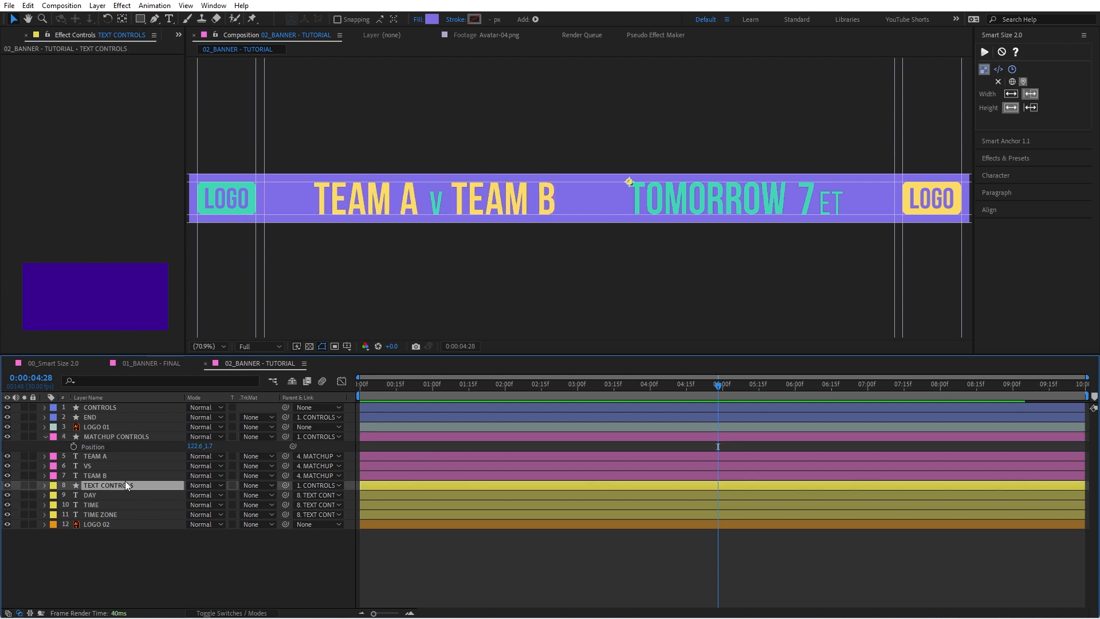
pyautogui.press('p')
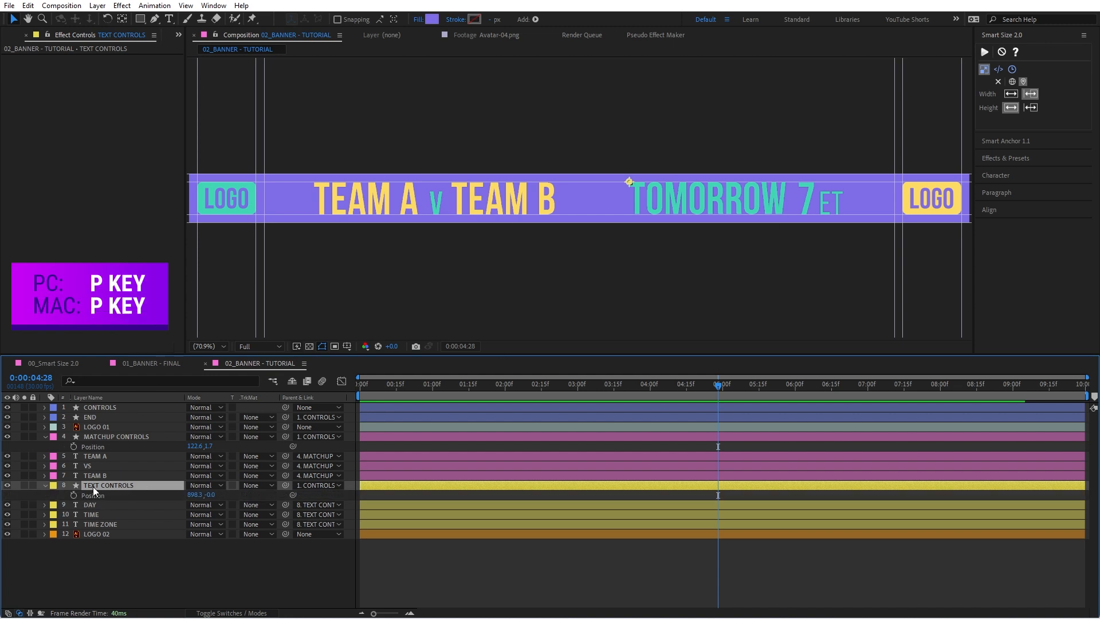
pyautogui.click(200, 494)
pyautogui.write('0')
pyautogui.press('Return')
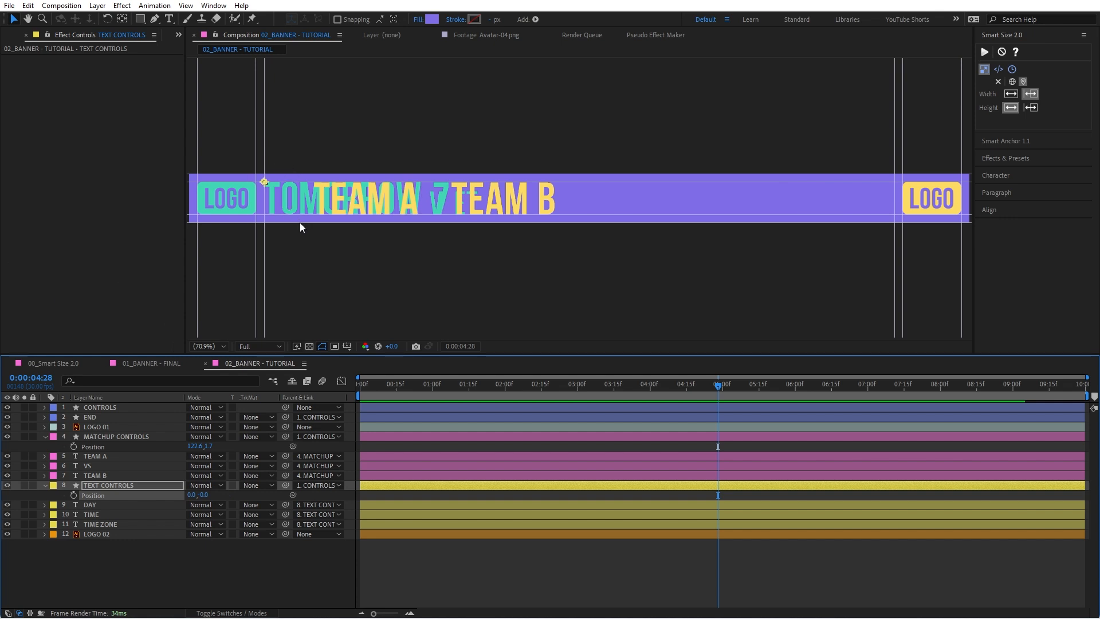
pyautogui.hotkey('ctrl', 'z')
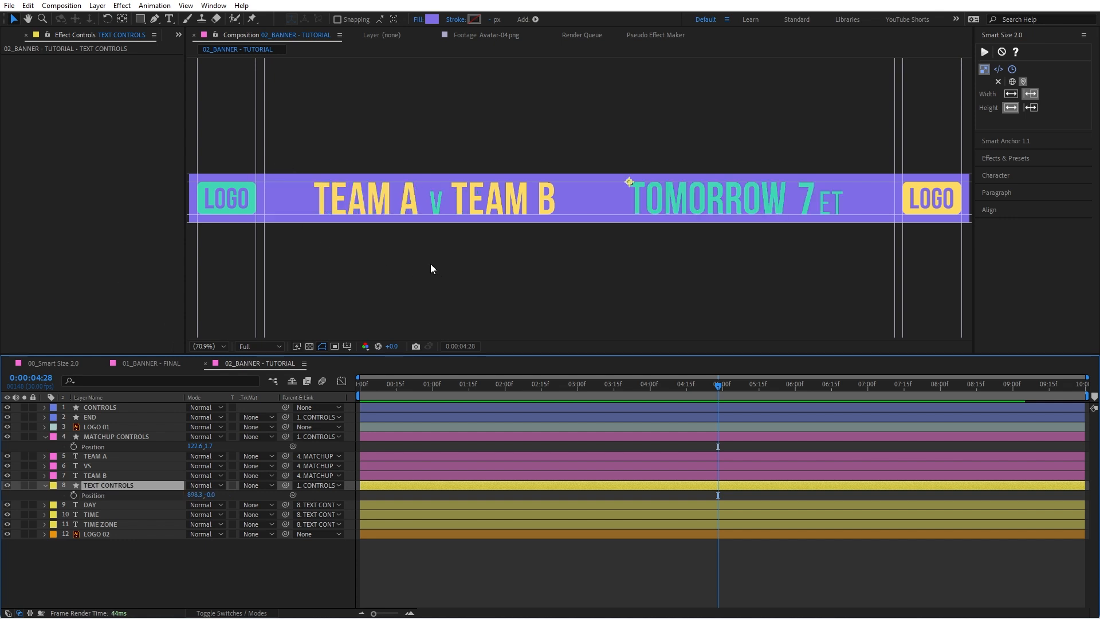
pyautogui.click(45, 485)
pyautogui.click(378, 212)
pyautogui.keyDown('shift'); pyautogui.click(437, 204); pyautogui.keyUp('shift')
pyautogui.keyDown('shift'); pyautogui.click(513, 193); pyautogui.keyUp('shift')
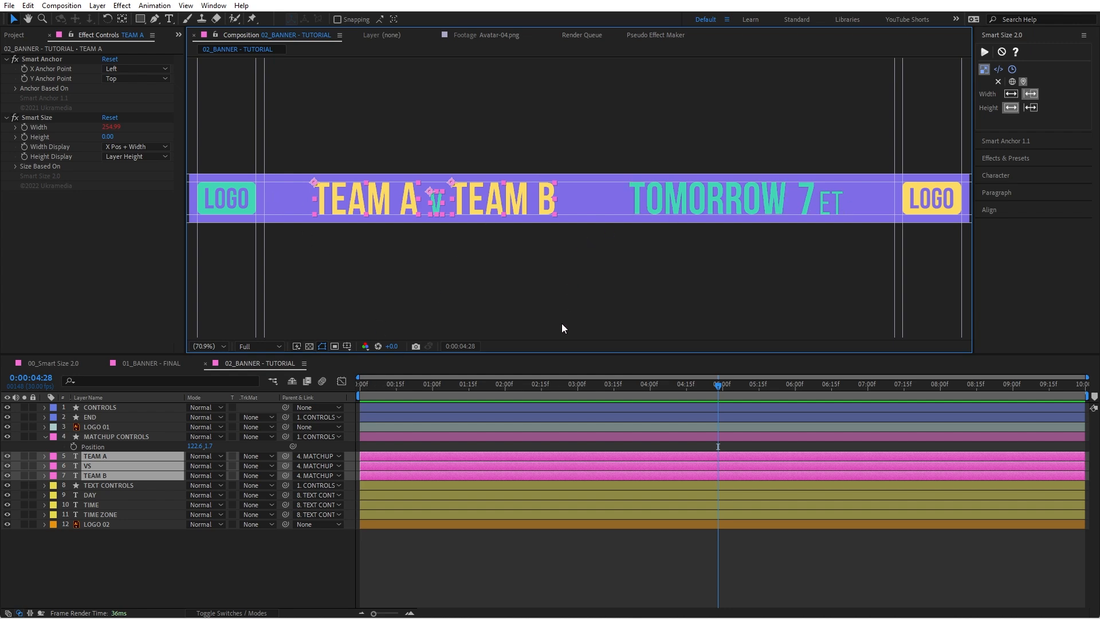
pyautogui.click(203, 534)
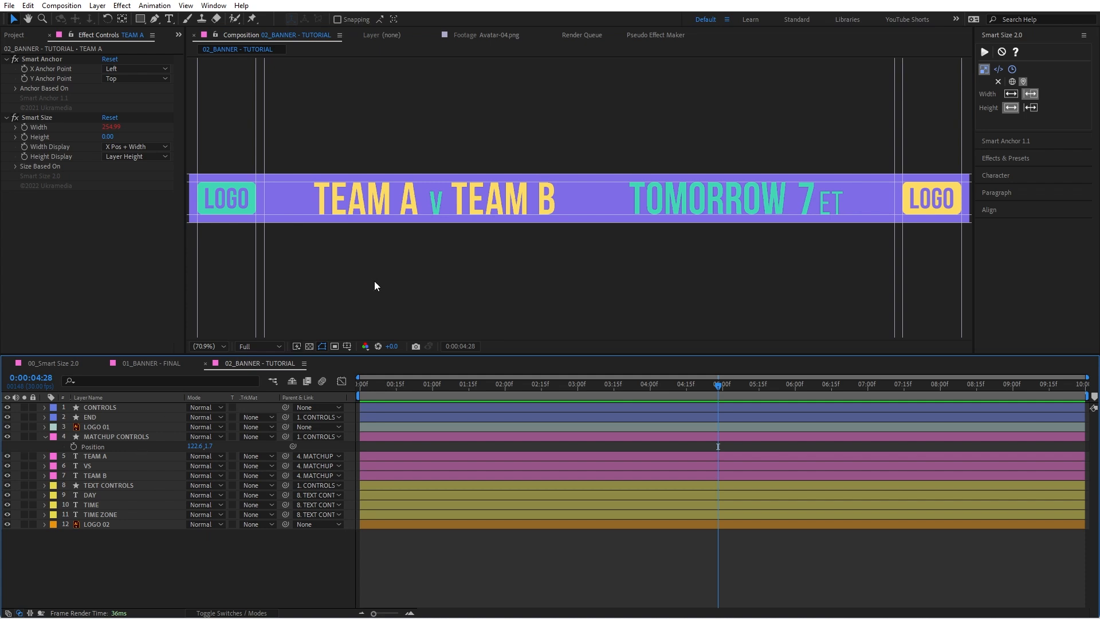
# Step: Collapse MATCHUP CONTROLS and filter the timeline by "smartsize" for the TEAM A, VS and TEAM B layers
pyautogui.click(45, 437)
pyautogui.click(94, 447)
pyautogui.keyDown('shift'); pyautogui.click(99, 466); pyautogui.keyUp('shift')
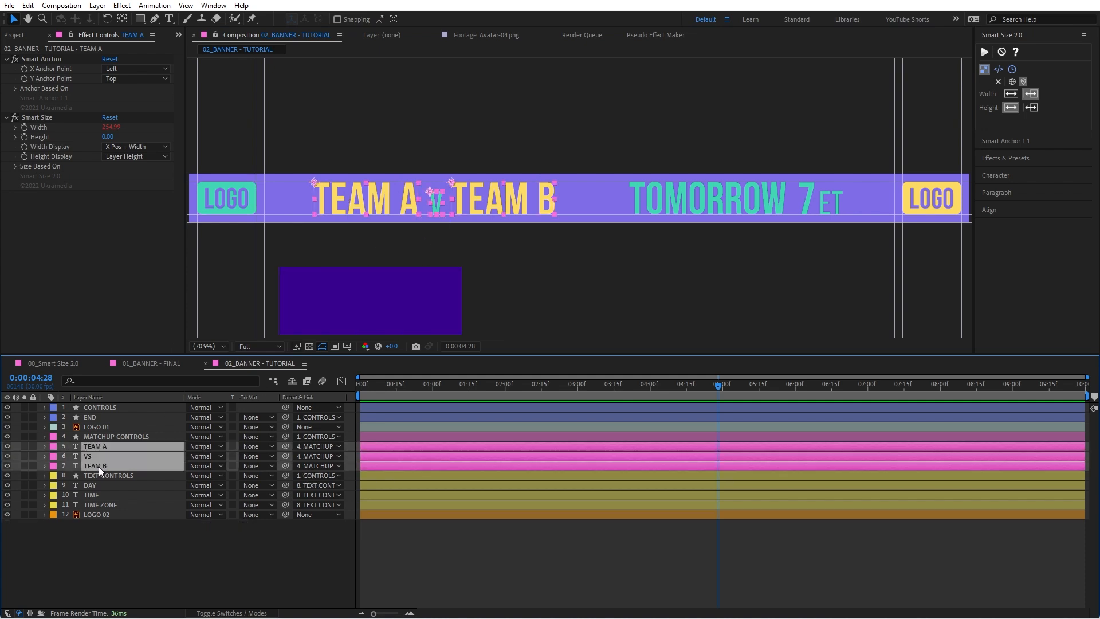
pyautogui.hotkey('ctrl', 'f')
pyautogui.write('smar')
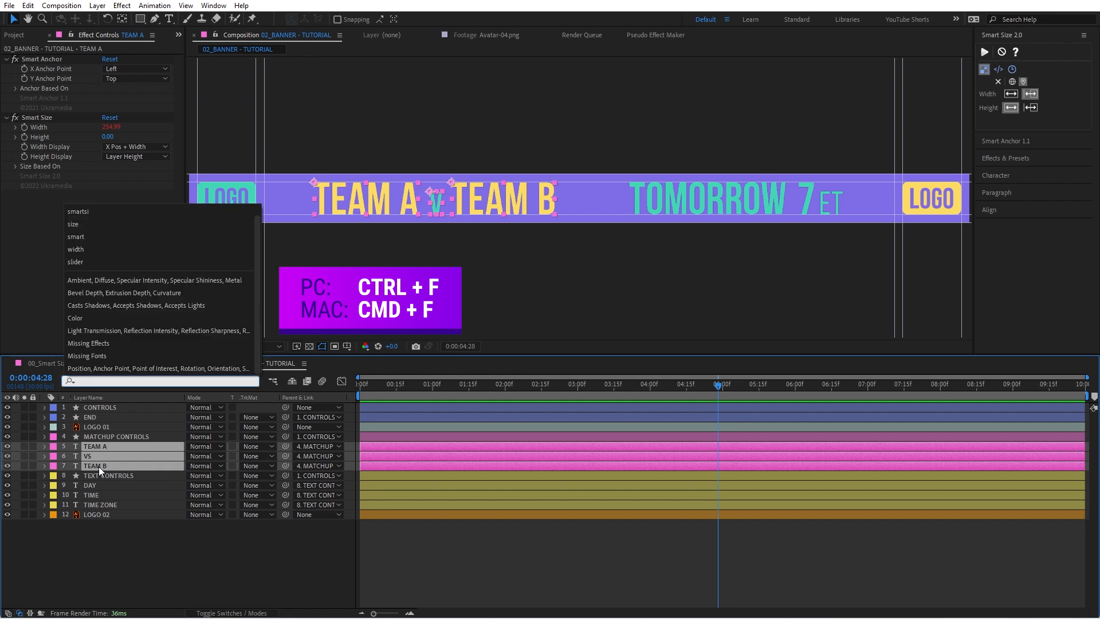
pyautogui.write('t')
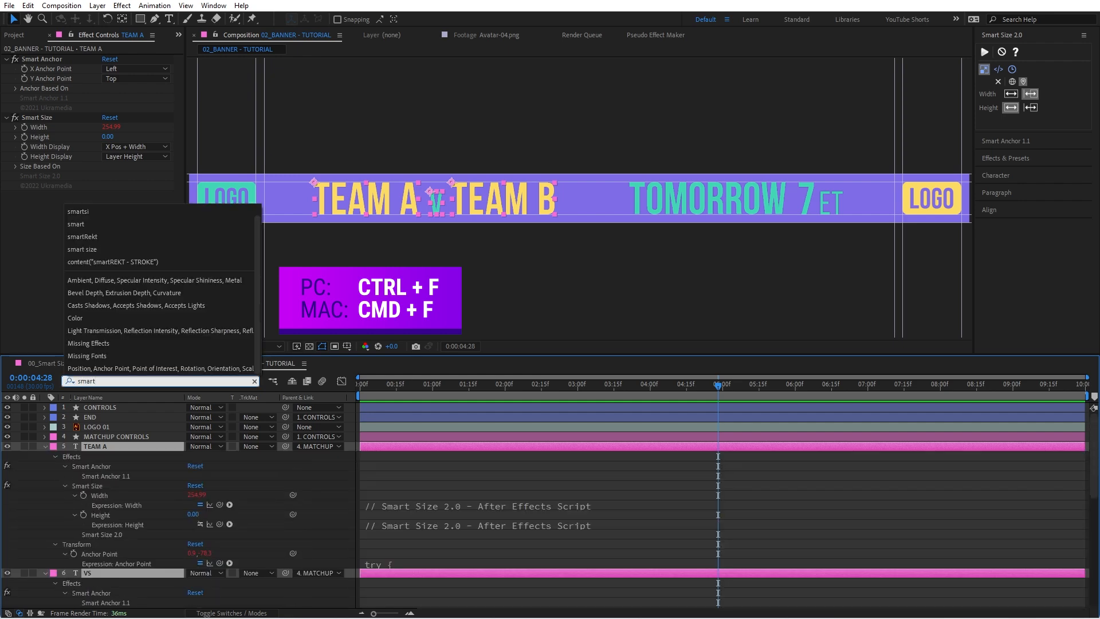
pyautogui.write('size')
# Step: Select the Smart Size Width properties of TEAM A, VS and TEAM B, and show only the selected properties in the timeline
pyautogui.keyDown('ctrl'); pyautogui.click(109, 544); pyautogui.keyUp('ctrl')
pyautogui.scroll(-1, 133, 545)
pyautogui.keyDown('ctrl'); pyautogui.click(115, 582); pyautogui.keyUp('ctrl')
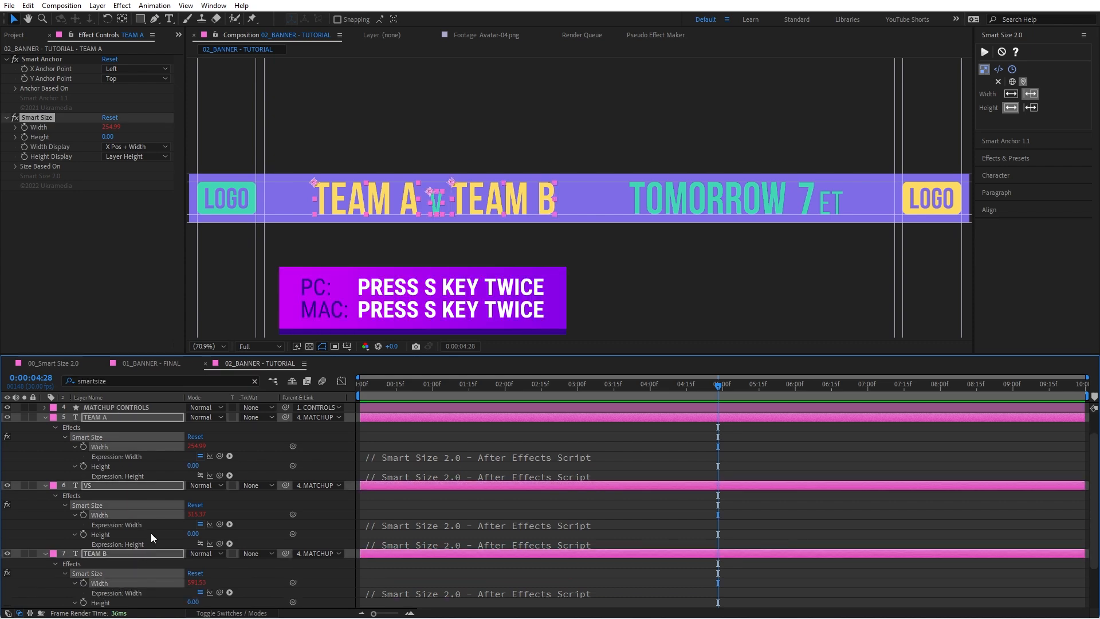
pyautogui.press('s')
pyautogui.press('s')
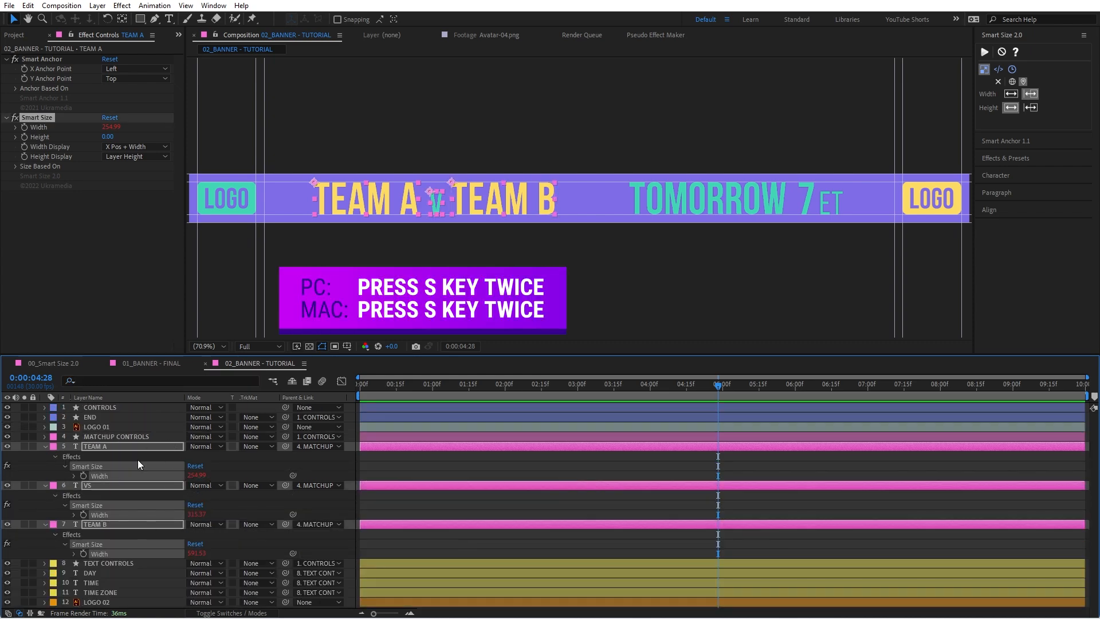
# Step: Switch Smart Size to its code mode and add the three selected Width properties to its width list
pyautogui.click(999, 70)
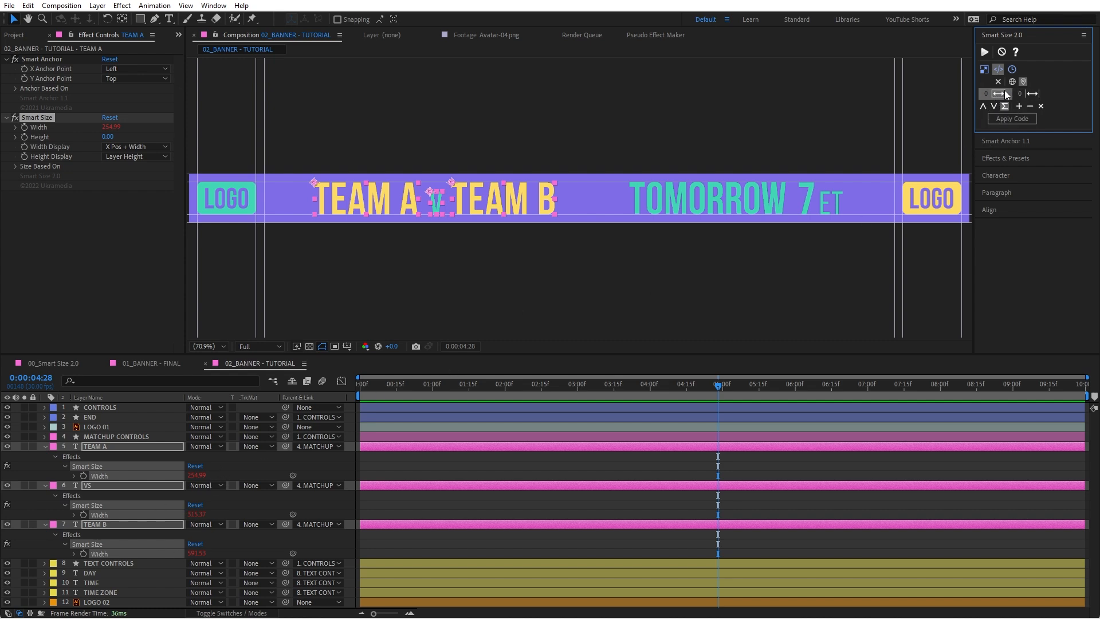
pyautogui.click(1019, 106)
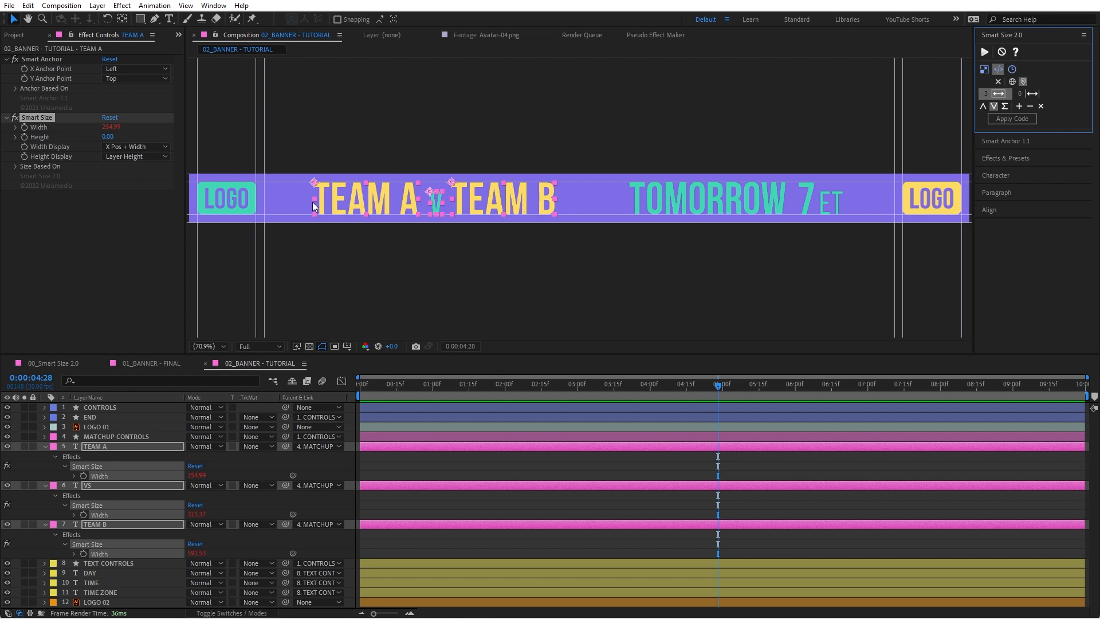
# Step: Apply the Smart Size code to MATCHUP CONTROLS and show the expression of its slider in the timeline
pyautogui.click(126, 437)
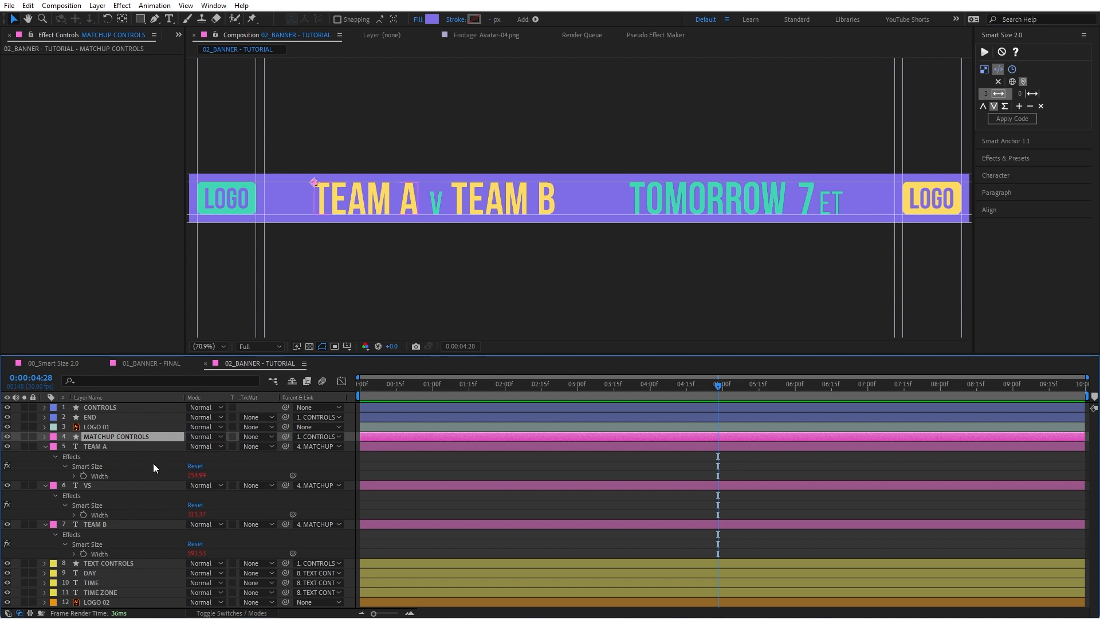
pyautogui.click(1009, 121)
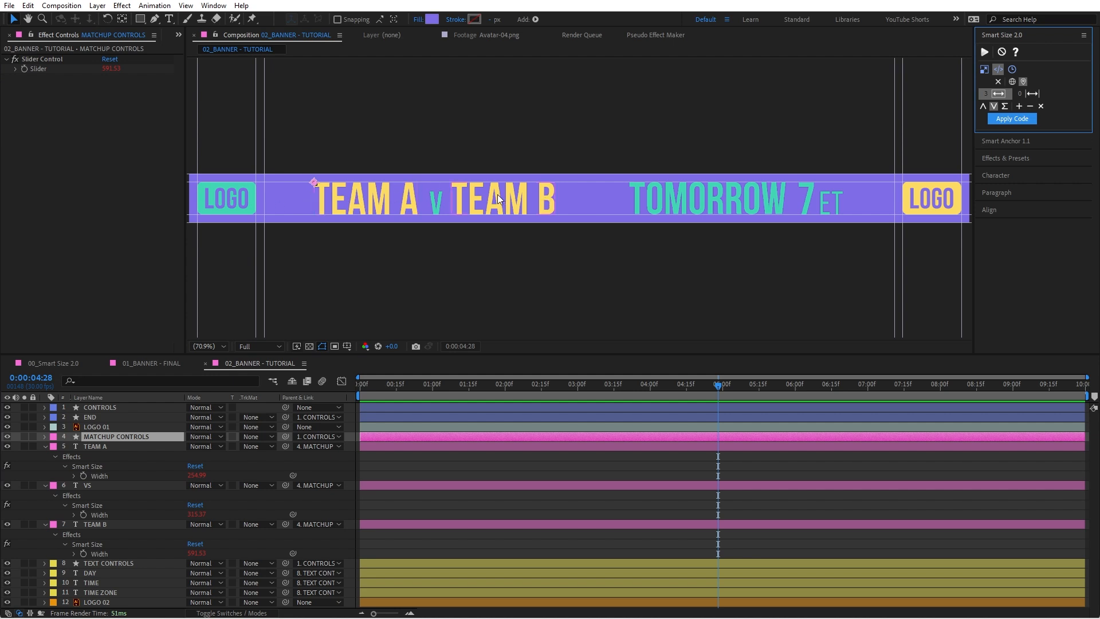
pyautogui.click(43, 69)
pyautogui.click(109, 478)
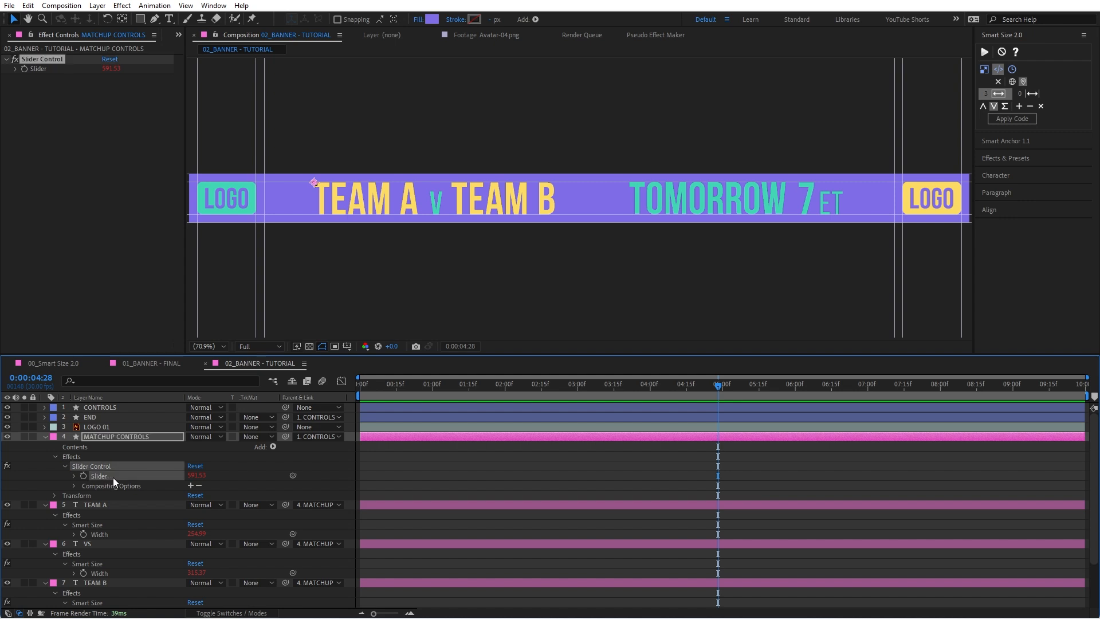
pyautogui.press('s')
pyautogui.press('s')
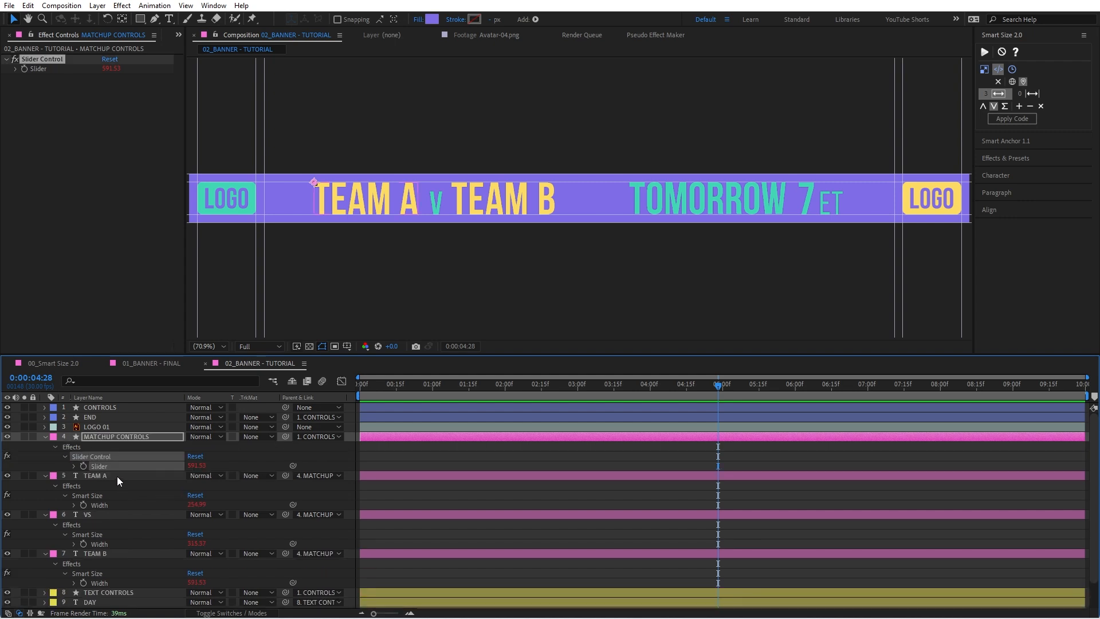
pyautogui.click(74, 465)
pyautogui.click(401, 477)
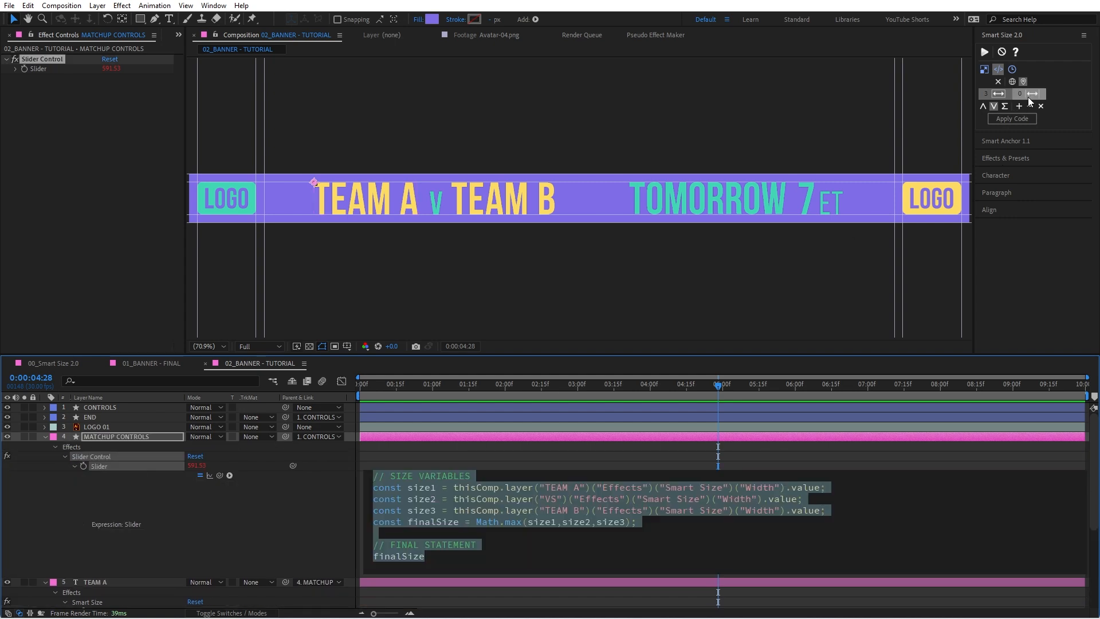
# Step: Examine the slider expression's three size variables, their layer and Width references, the Math.max formula and the final statement
pyautogui.click(493, 501)
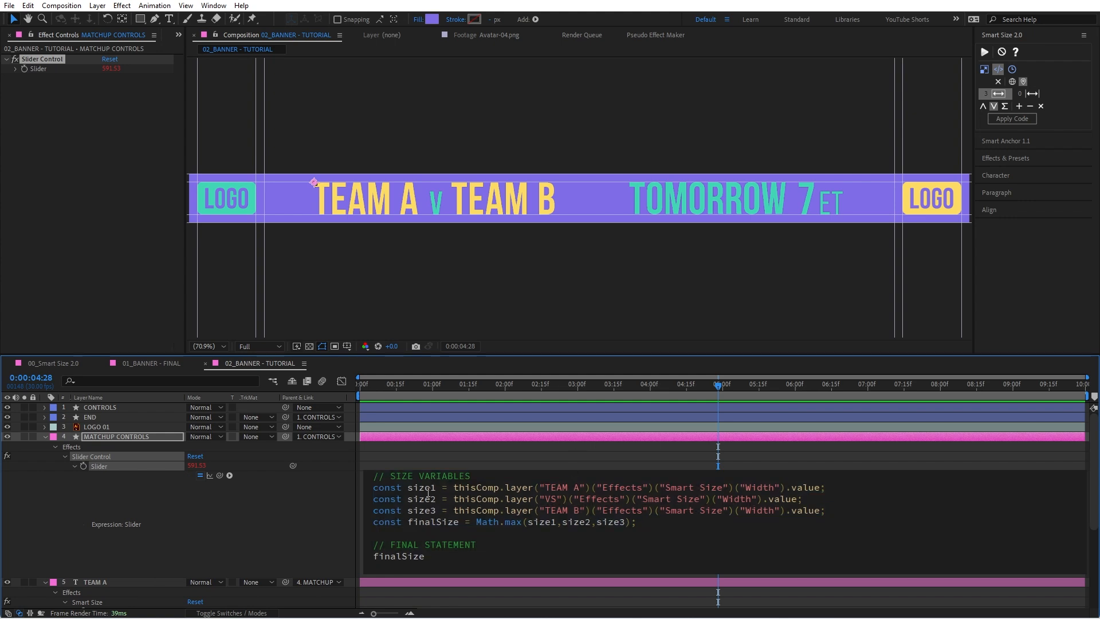
pyautogui.doubleClick(421, 487)
pyautogui.doubleClick(422, 499)
pyautogui.doubleClick(414, 509)
pyautogui.moveTo(546, 488); pyautogui.dragTo(577, 510)
pyautogui.doubleClick(728, 499)
pyautogui.doubleClick(751, 509)
pyautogui.click(757, 487)
pyautogui.doubleClick(421, 522)
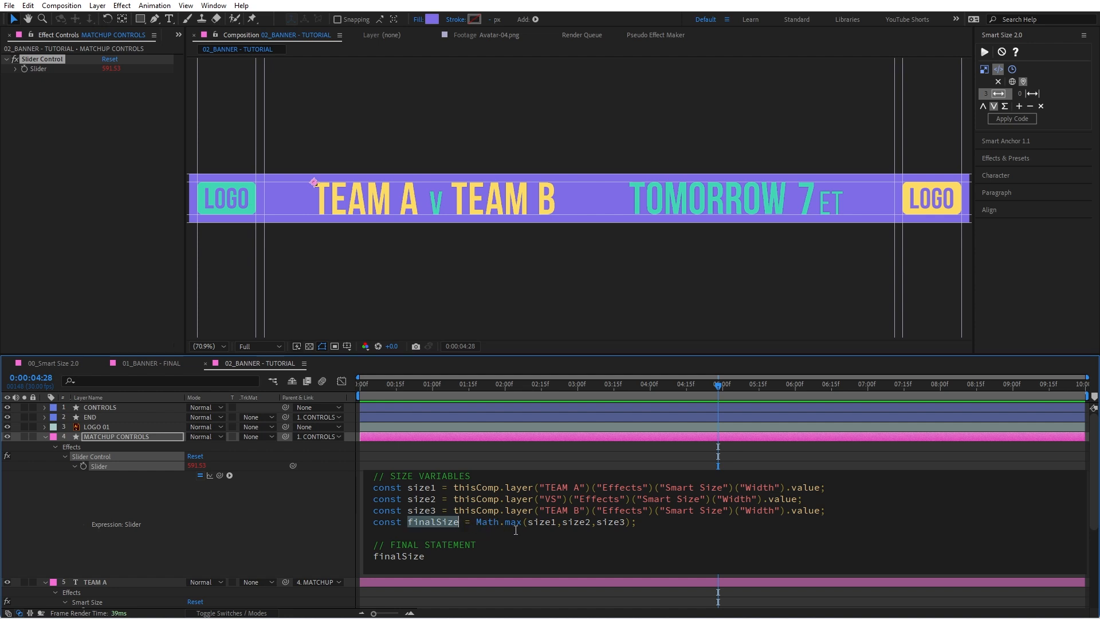
pyautogui.moveTo(527, 523); pyautogui.dragTo(620, 526)
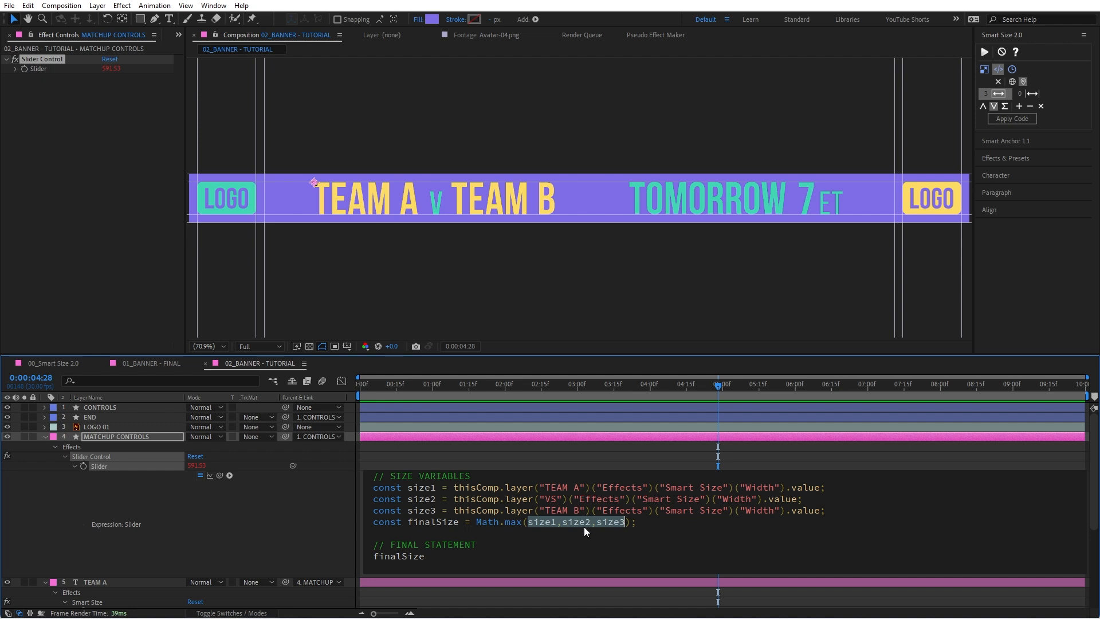
pyautogui.moveTo(522, 523); pyautogui.dragTo(478, 522)
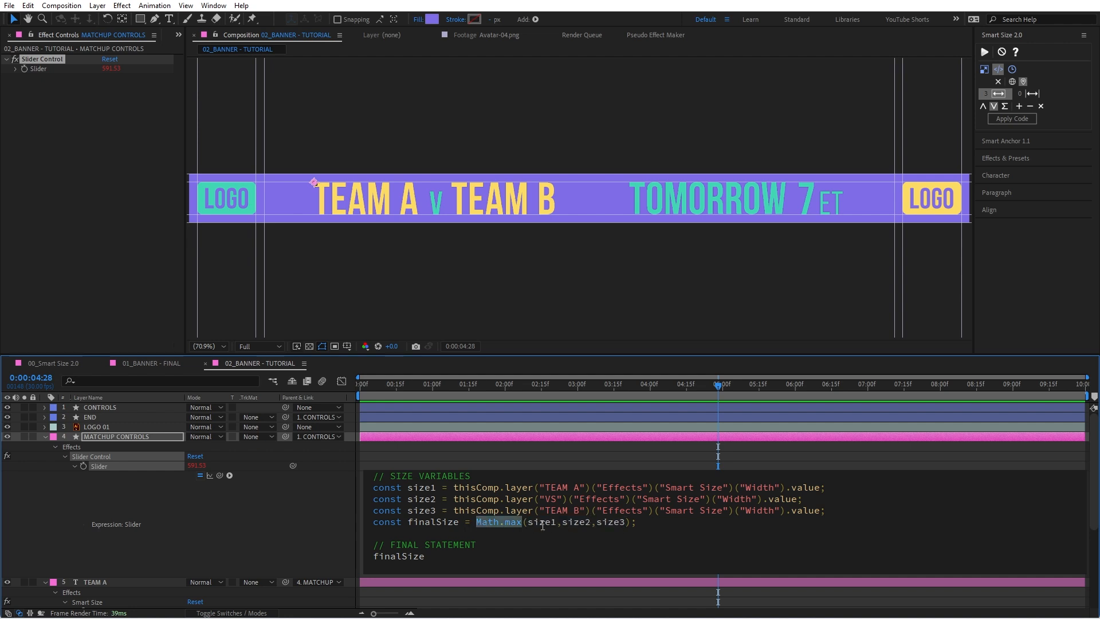
pyautogui.doubleClick(401, 559)
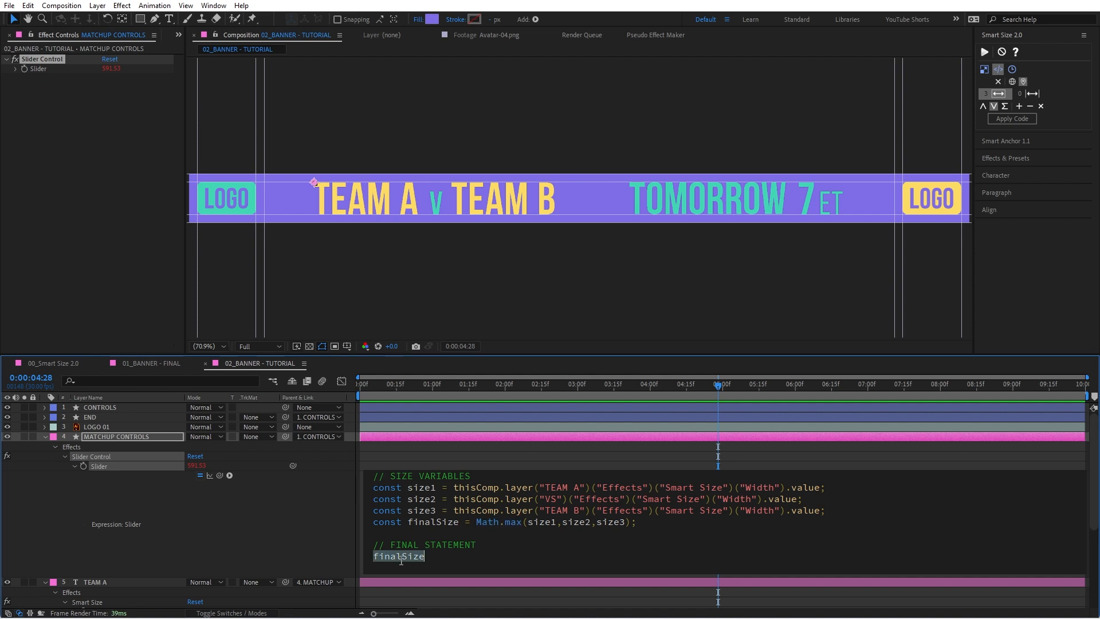
pyautogui.doubleClick(431, 521)
pyautogui.click(409, 556)
pyautogui.click(339, 480)
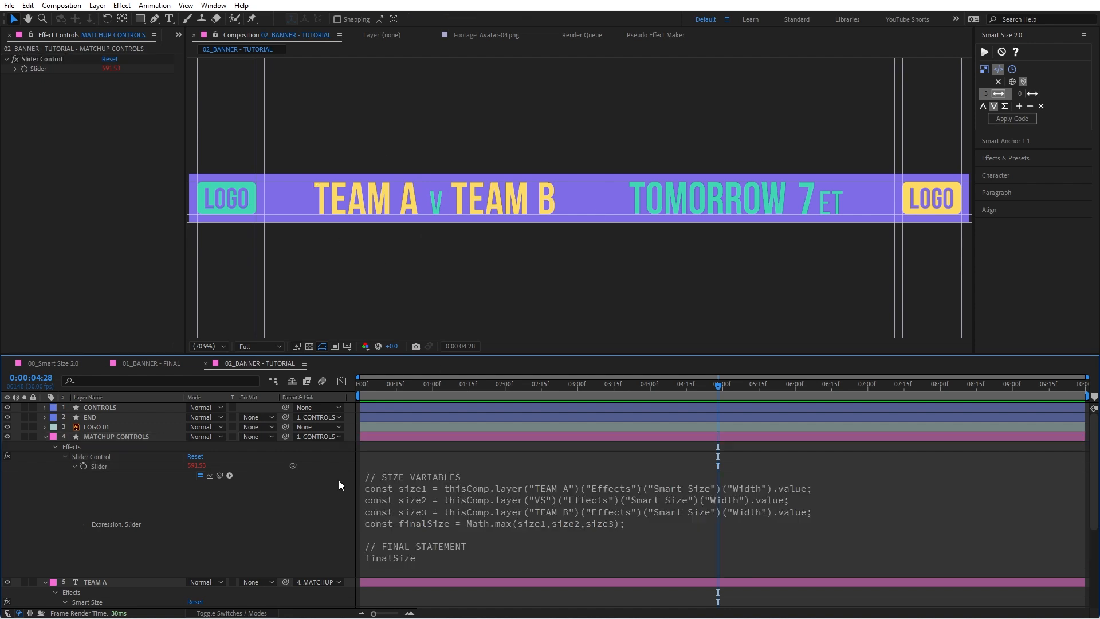
# Step: Collapse MATCHUP CONTROLS and all other expanded layers in the timeline
pyautogui.click(44, 437)
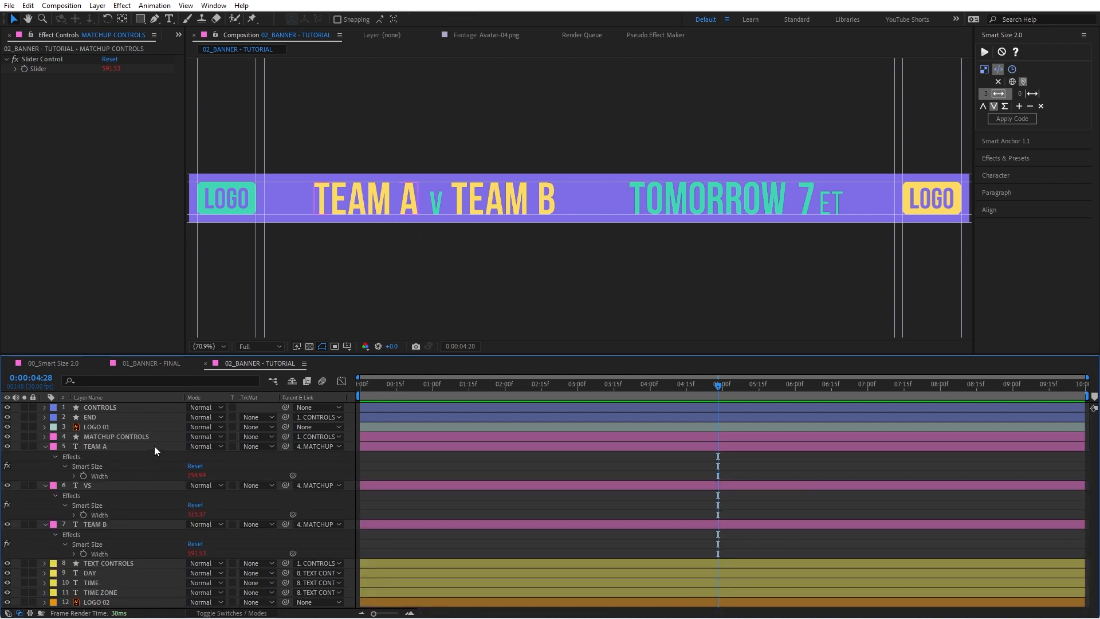
pyautogui.press('t')
pyautogui.press('t')
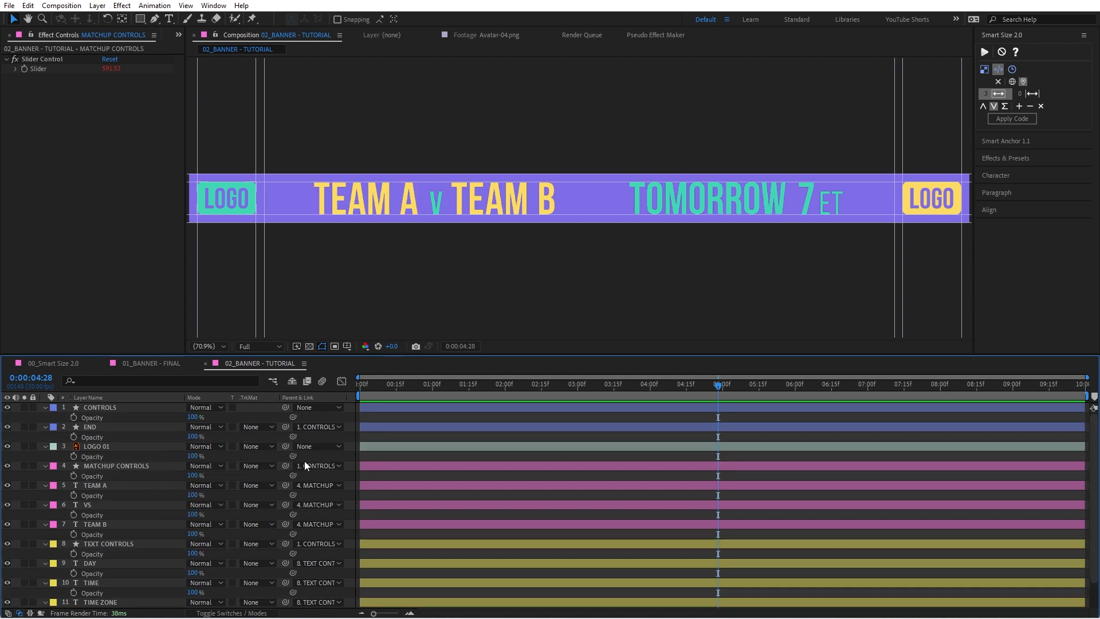
# Step: Filter the timeline by "smartsize" for the DAY, TIME and TIME ZONE layers
pyautogui.click(108, 487)
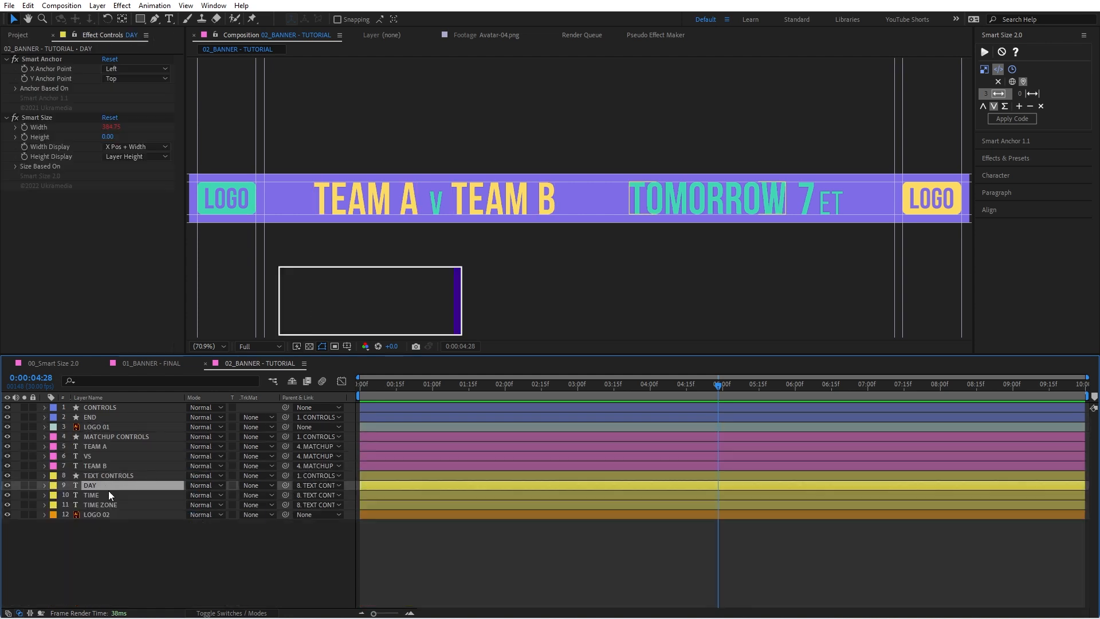
pyautogui.keyDown('shift'); pyautogui.click(115, 506); pyautogui.keyUp('shift')
pyautogui.hotkey('ctrl', 'f')
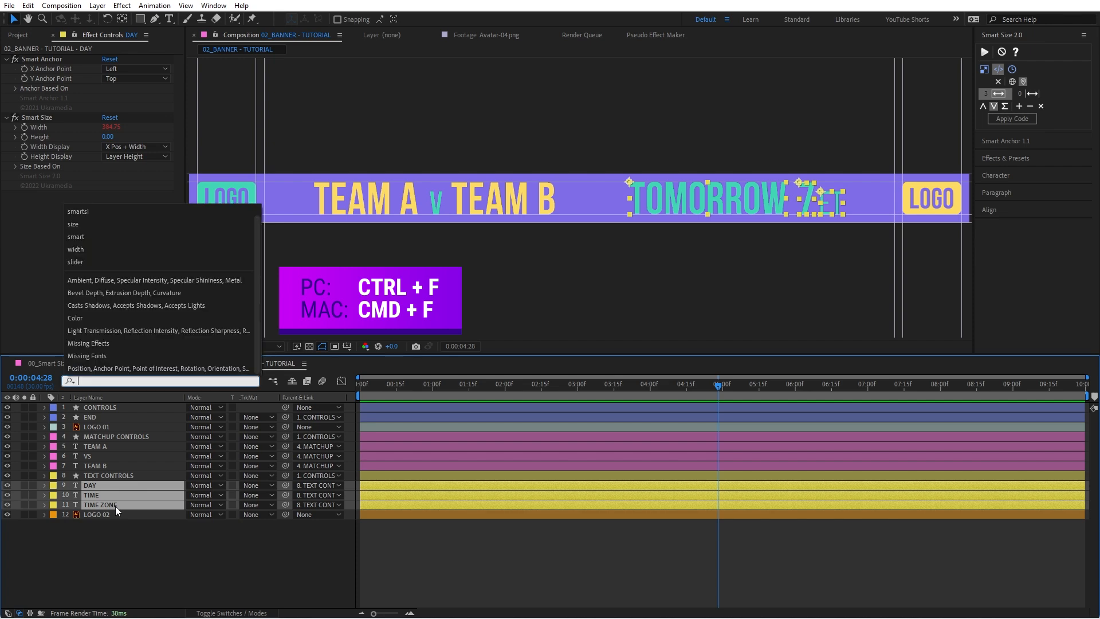
pyautogui.write('smartsize')
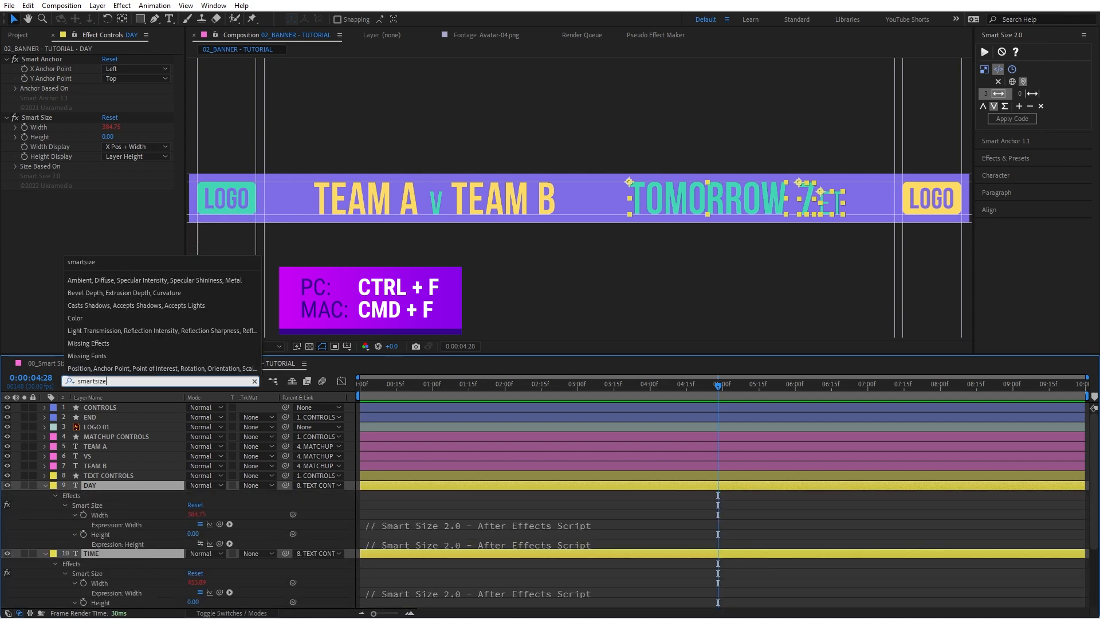
# Step: Select the Smart Size Width properties of DAY, TIME and TIME ZONE, and show only the selected properties in the timeline
pyautogui.click(108, 517)
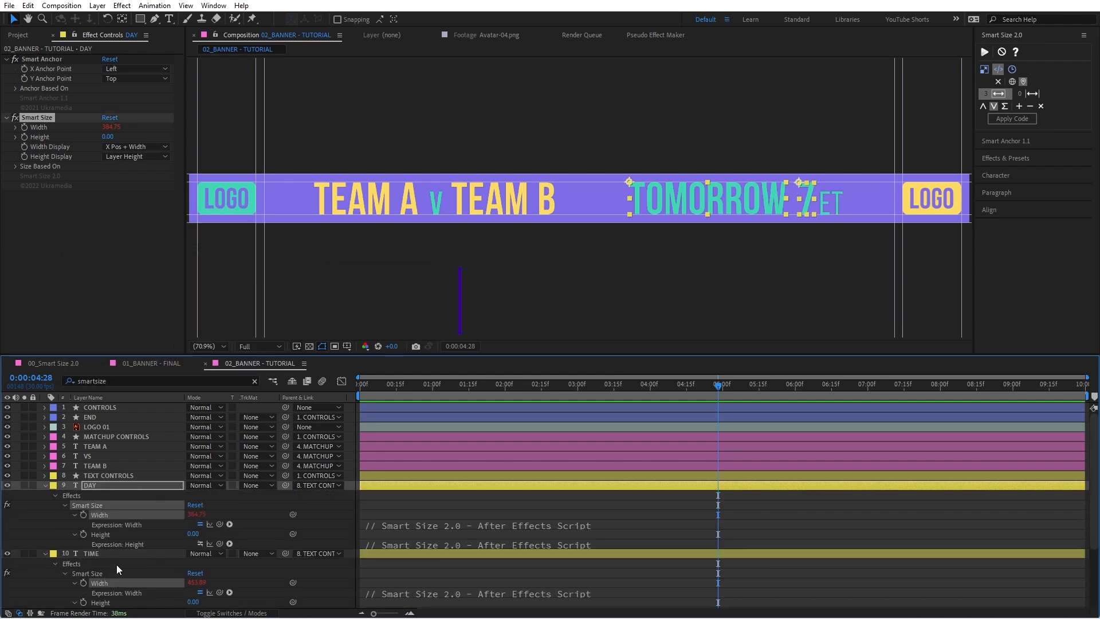
pyautogui.keyDown('shift'); pyautogui.click(114, 573); pyautogui.keyUp('shift')
pyautogui.scroll(-3, 126, 558)
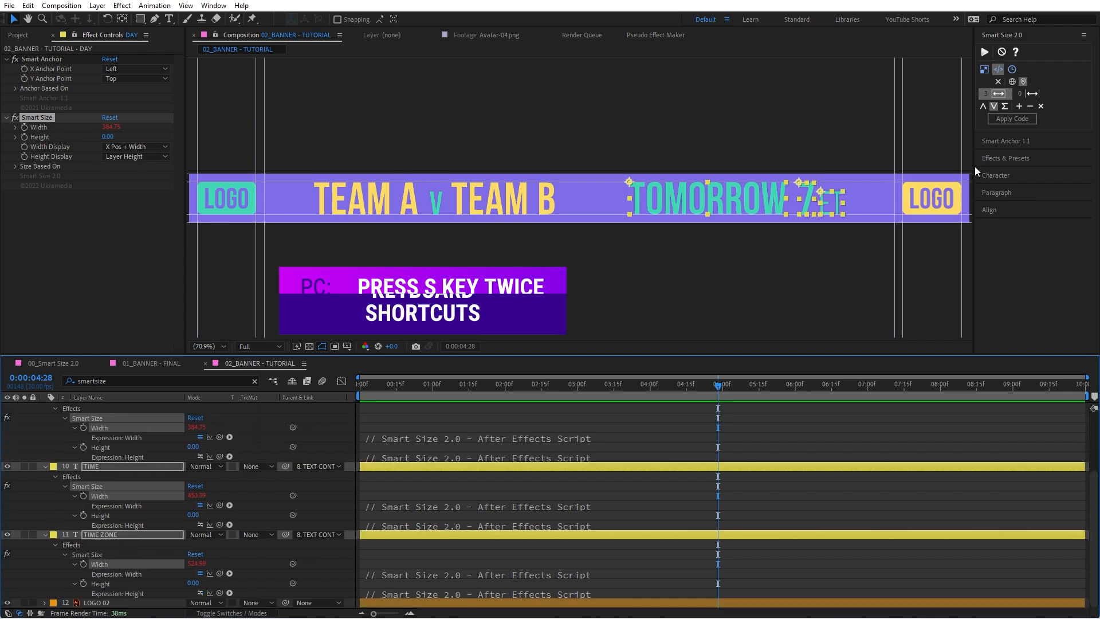
pyautogui.press('s')
pyautogui.press('s')
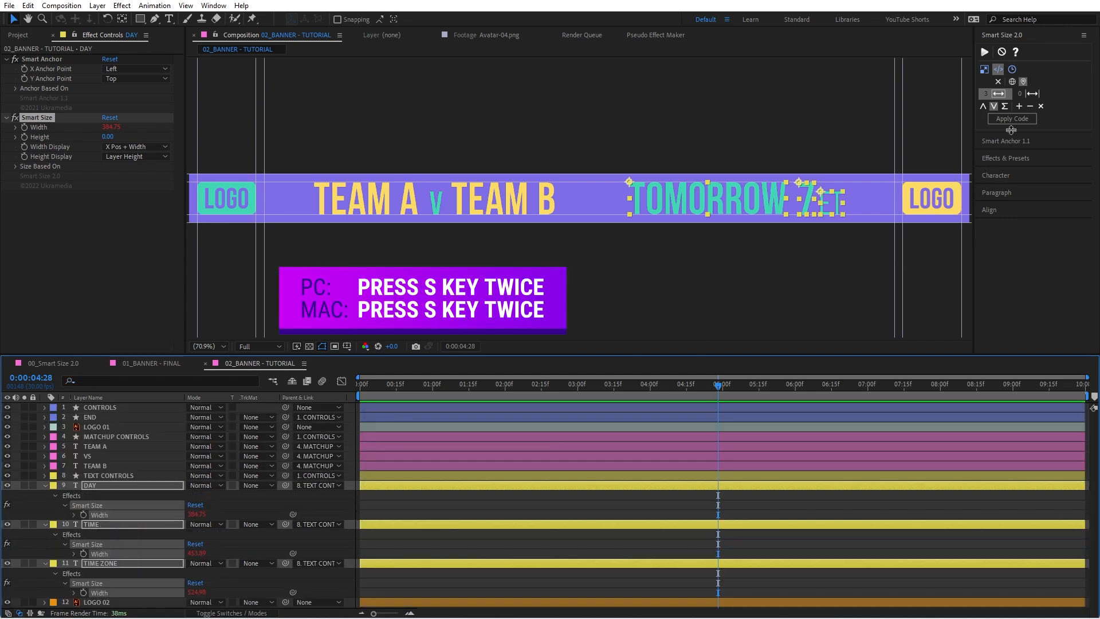
# Step: Clear Smart Size's width list and add the three selected Width properties, using their maximum value
pyautogui.click(1041, 107)
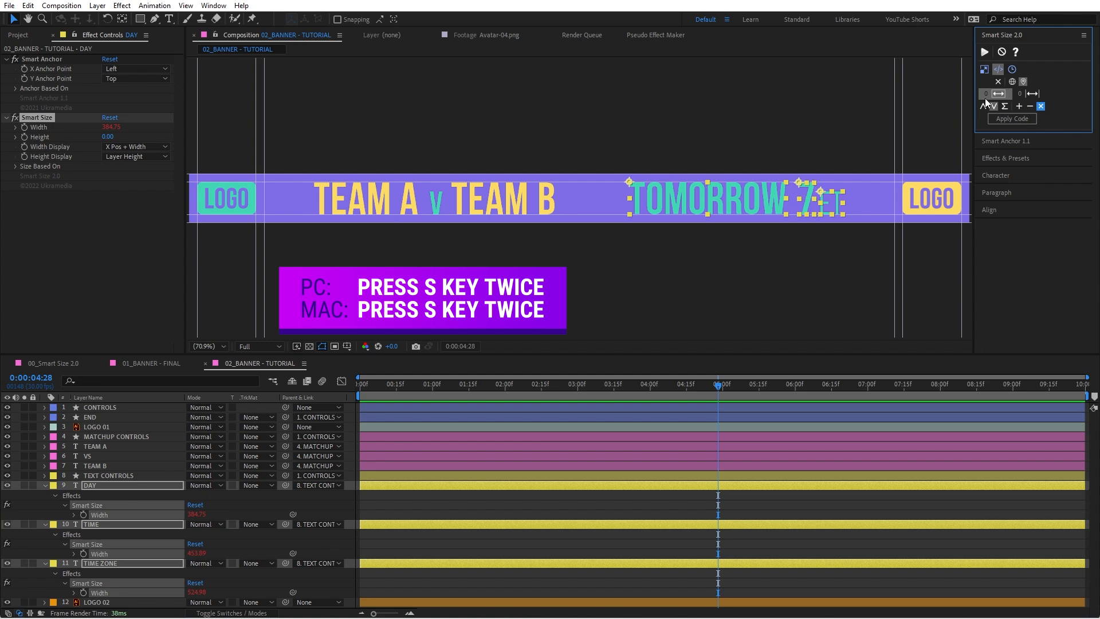
pyautogui.click(1019, 108)
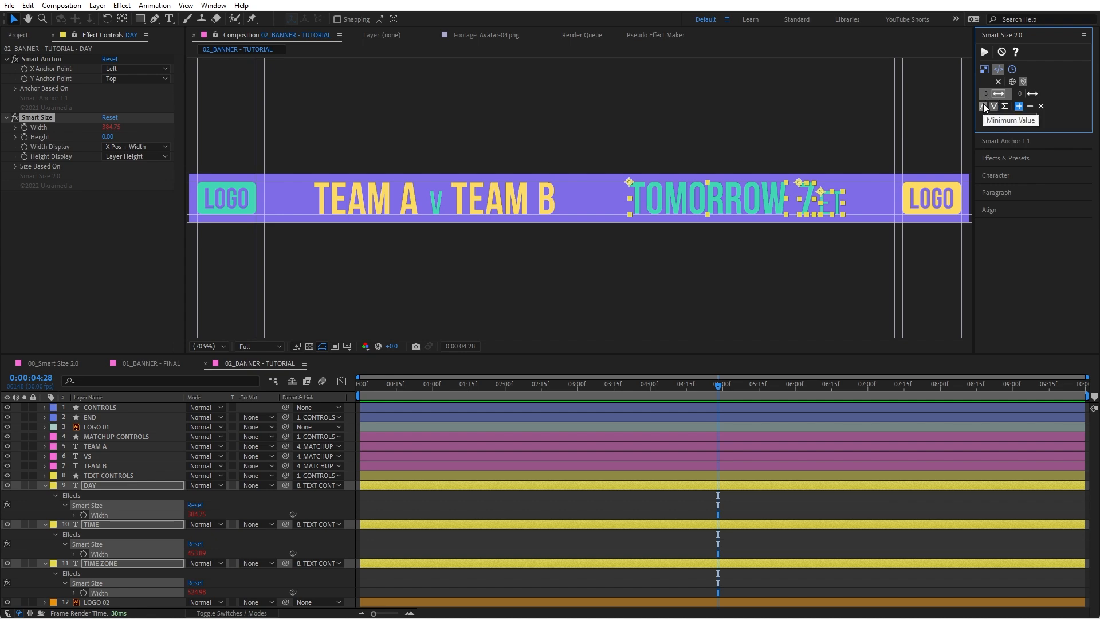
pyautogui.click(1004, 118)
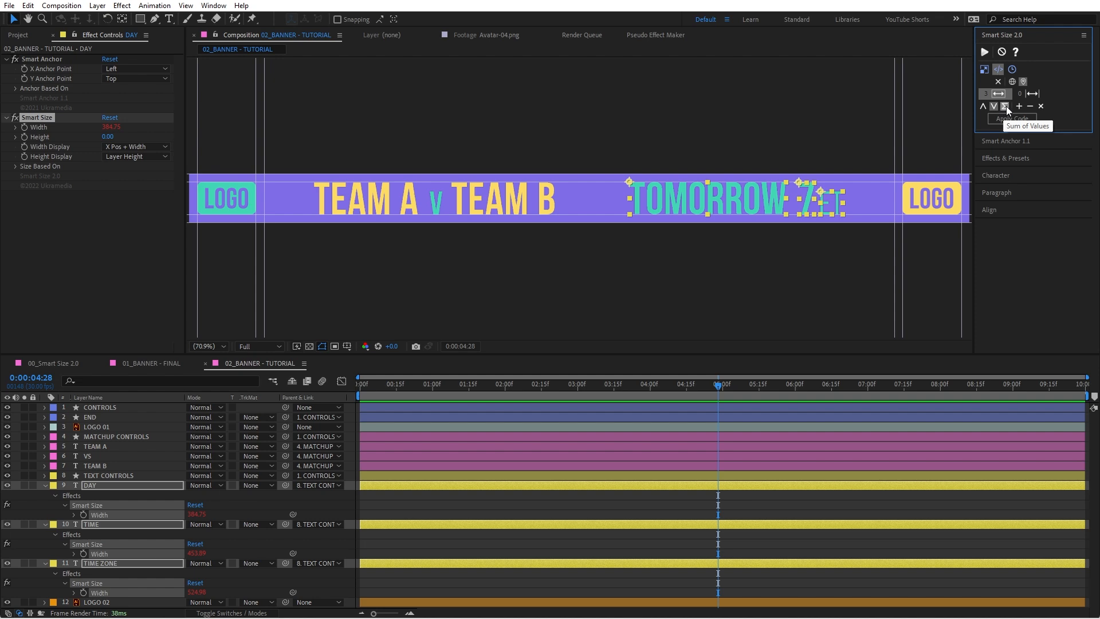
pyautogui.click(996, 111)
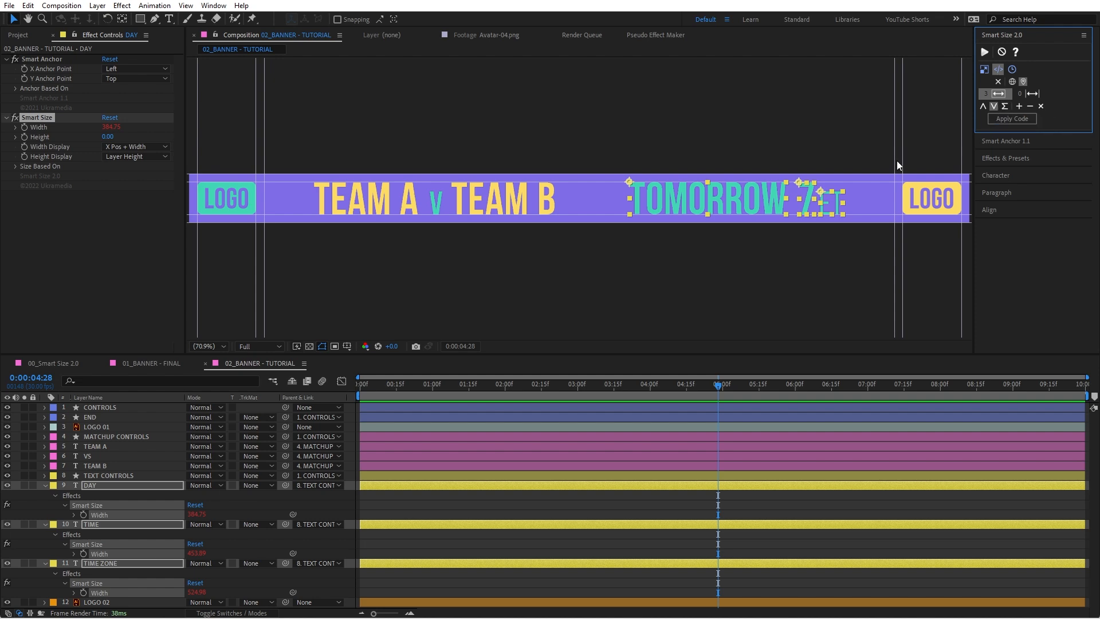
# Step: Apply the Smart Size code to TEXT CONTROLS and rename its slider effect as Text Width
pyautogui.click(115, 476)
pyautogui.click(1010, 120)
pyautogui.click(47, 60)
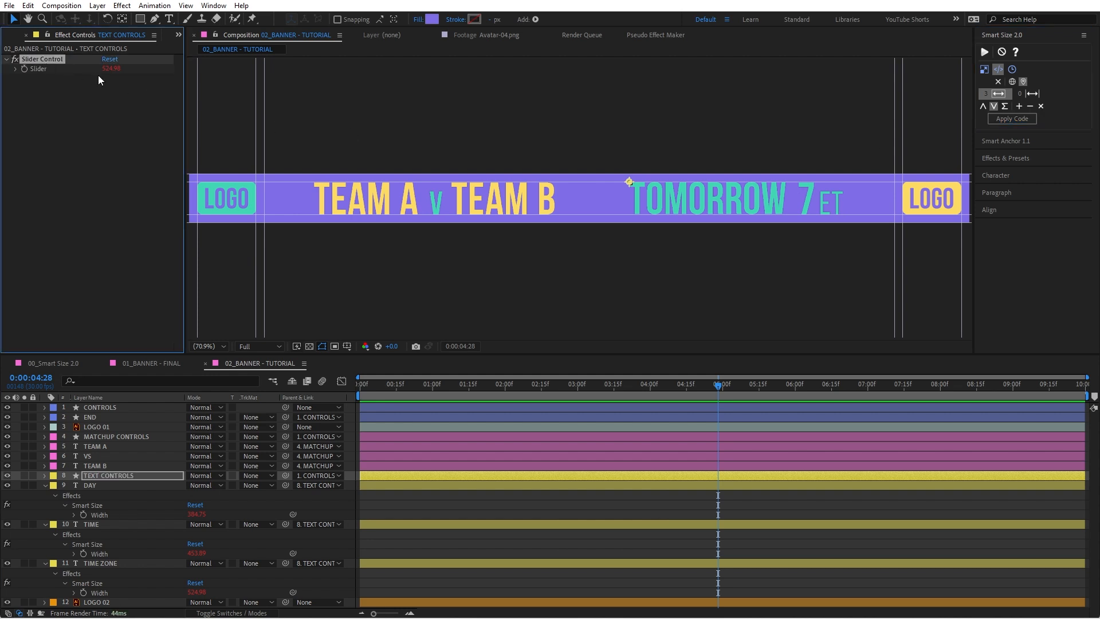
pyautogui.press('Return')
pyautogui.write('Text ')
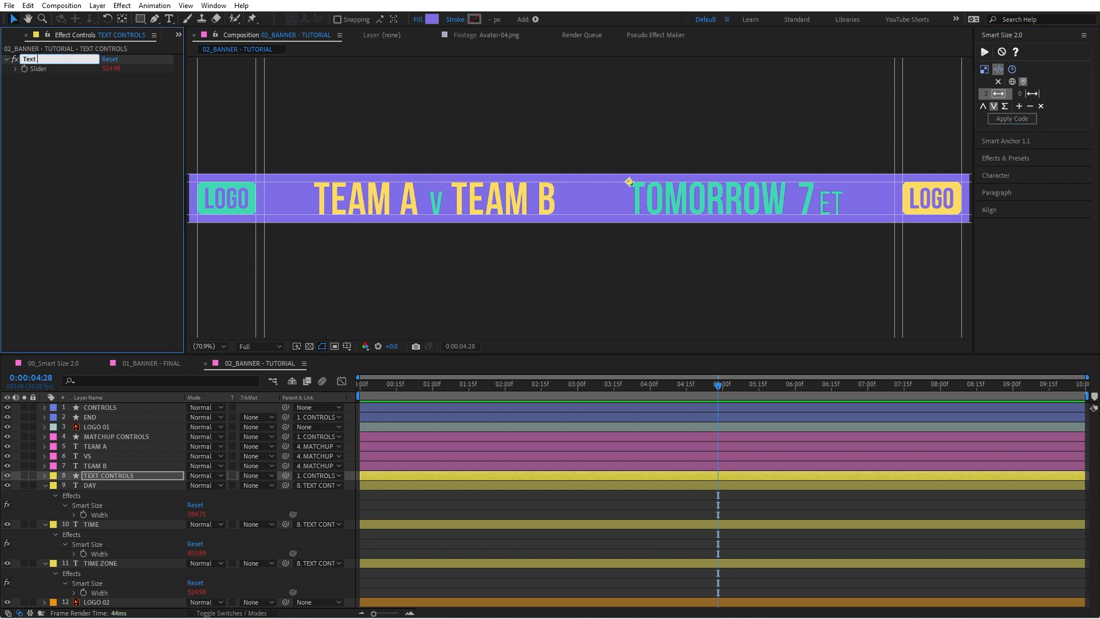
pyautogui.write('Width')
pyautogui.press('Return')
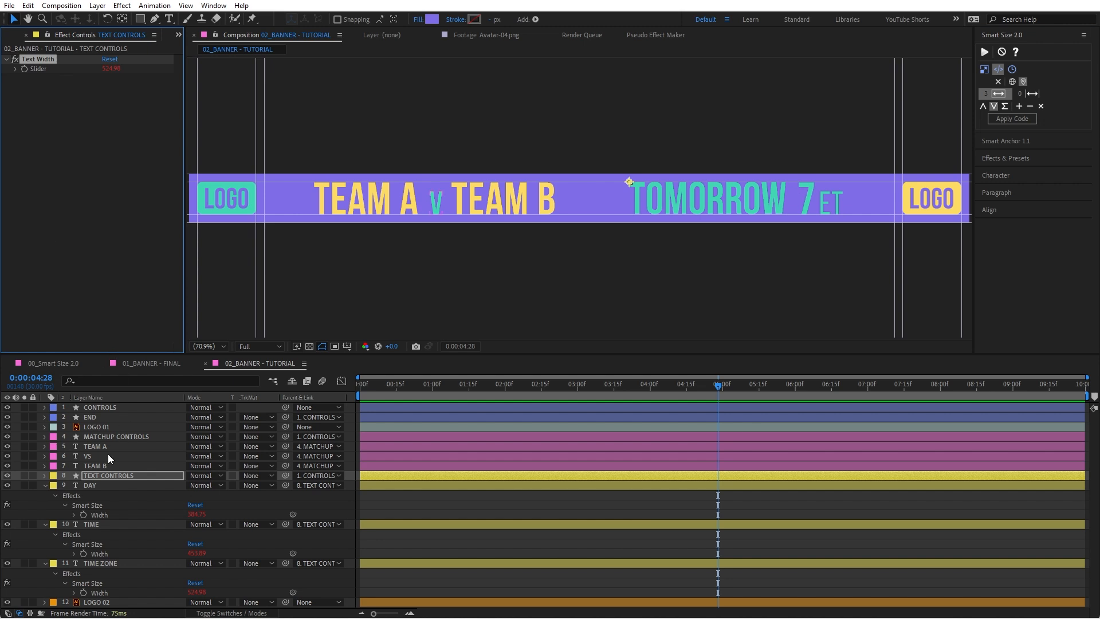
# Step: Rename the slider effect on MATCHUP CONTROLS as MatchUp Width
pyautogui.click(111, 438)
pyautogui.click(47, 61)
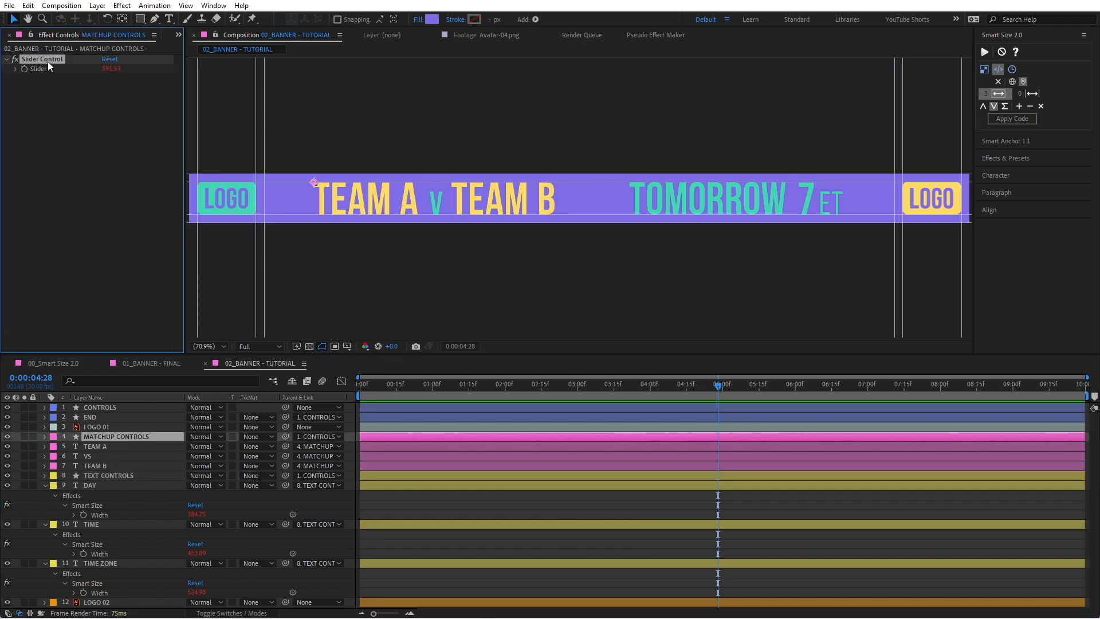
pyautogui.press('Return')
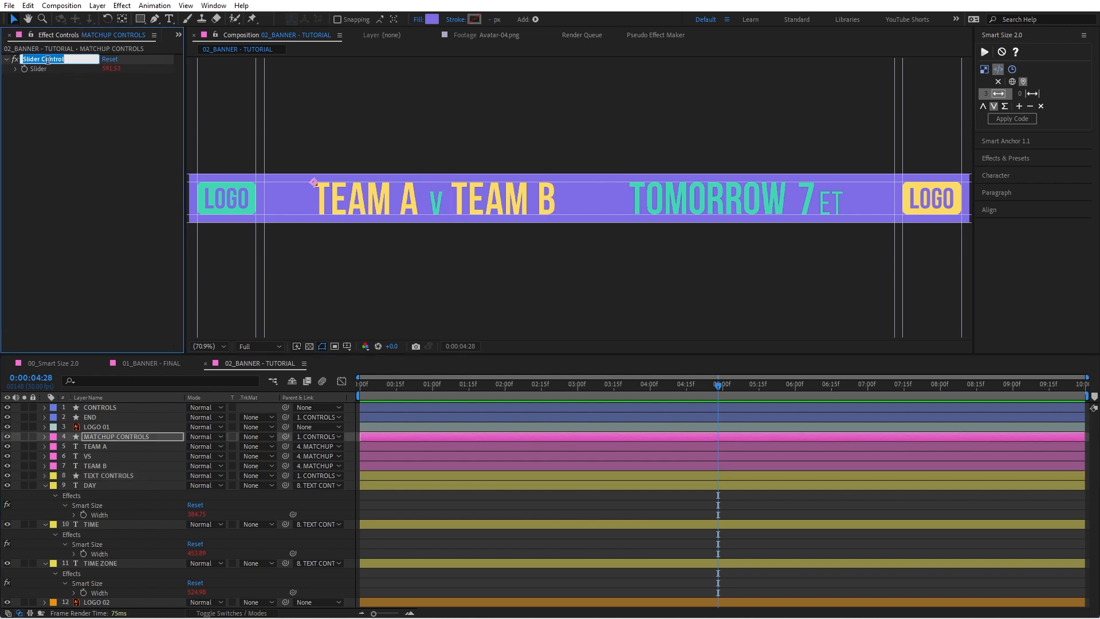
pyautogui.write('MatchUp Width')
pyautogui.press('Return')
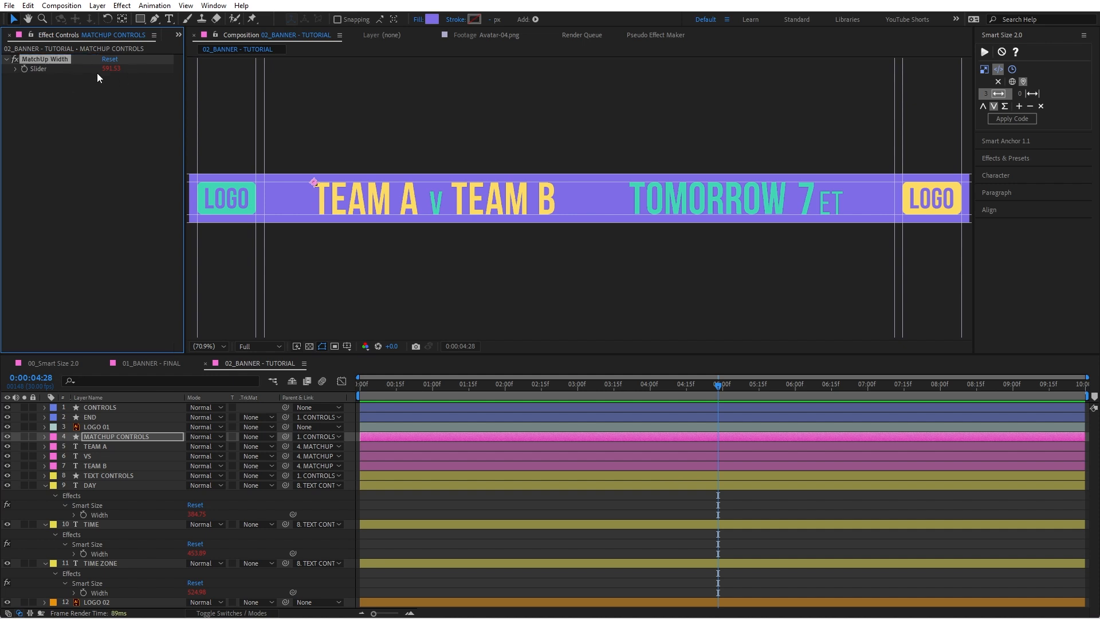
# Step: Deselect TEXT CONTROLS and collapse the expanded DAY, TIME and TIME ZONE layers
pyautogui.click(93, 474)
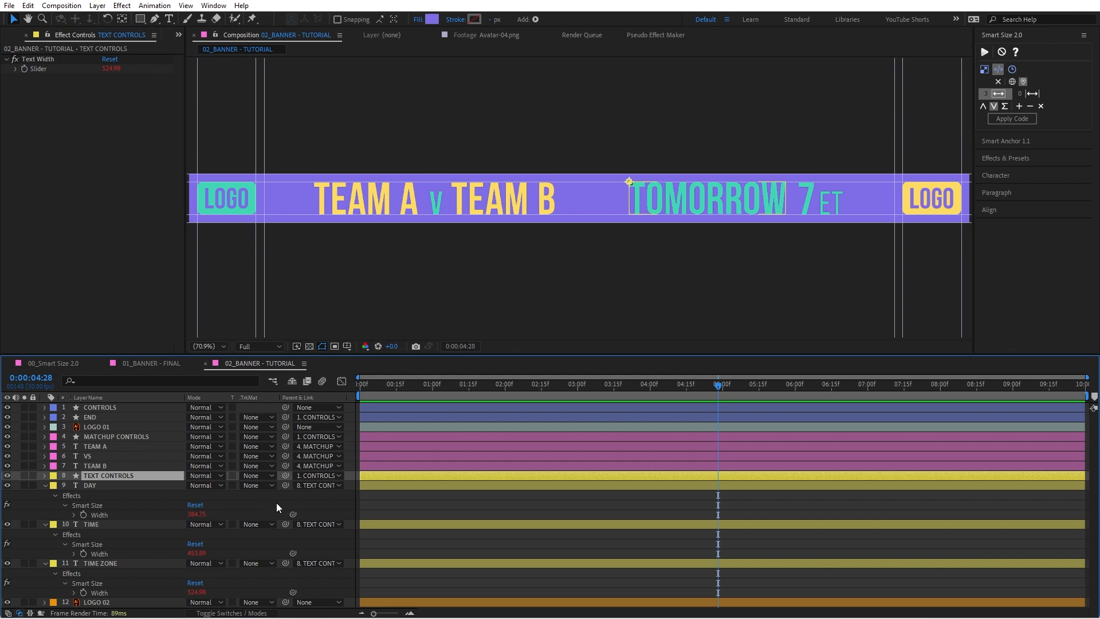
pyautogui.click(374, 487)
pyautogui.click(336, 503)
pyautogui.press('t')
pyautogui.press('t')
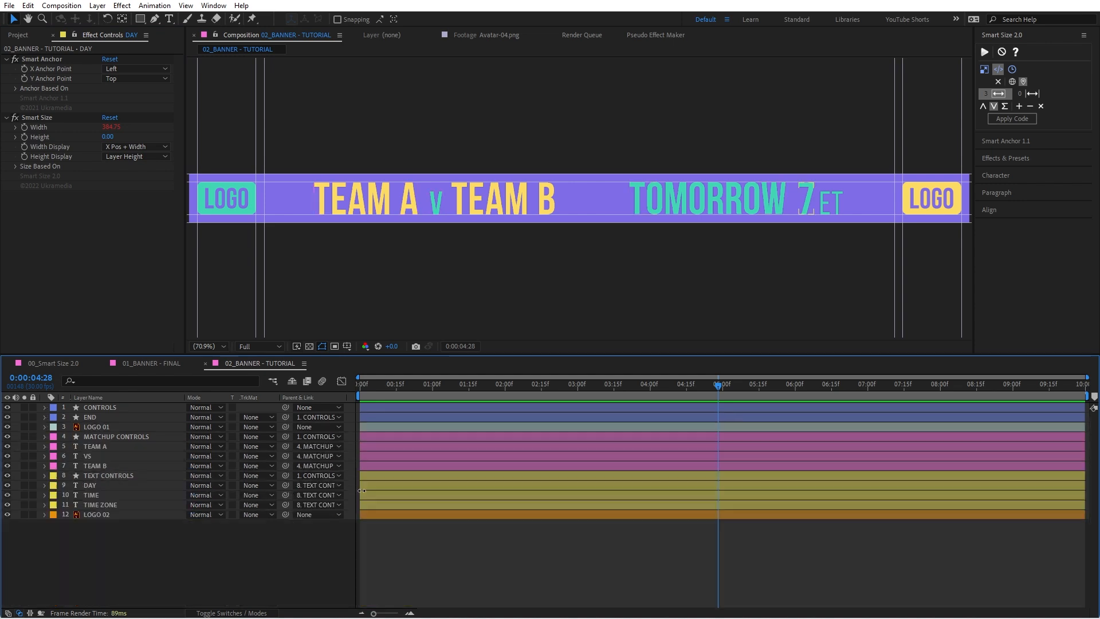
# Step: Test the TEAM A layer with the text "asdf", undo the change, and return to the Selection tool
pyautogui.doubleClick(392, 200)
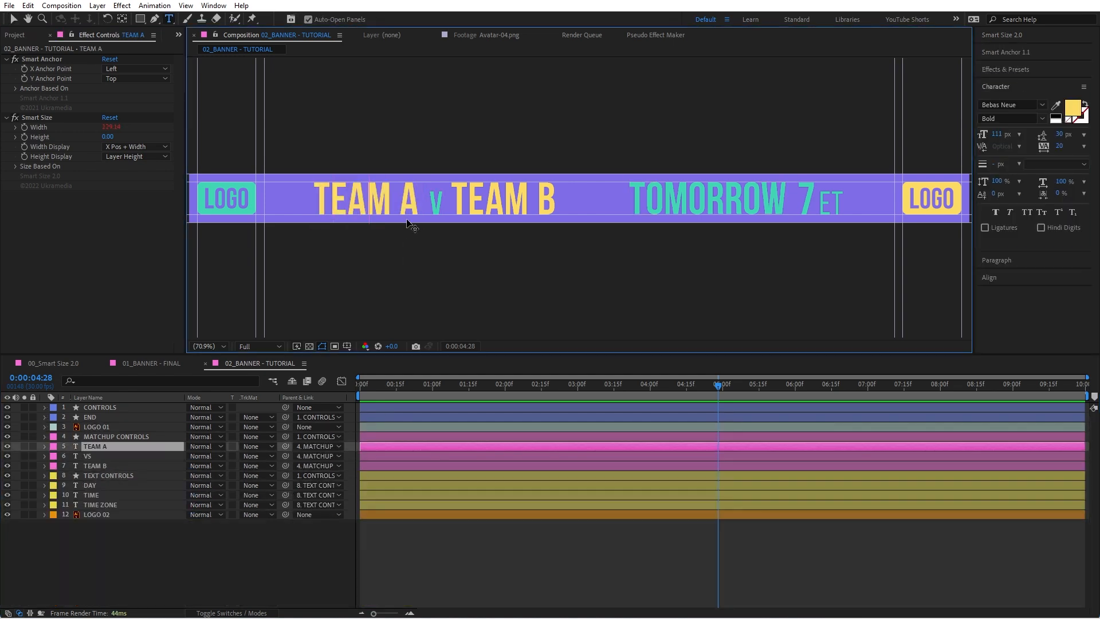
pyautogui.write('asdf')
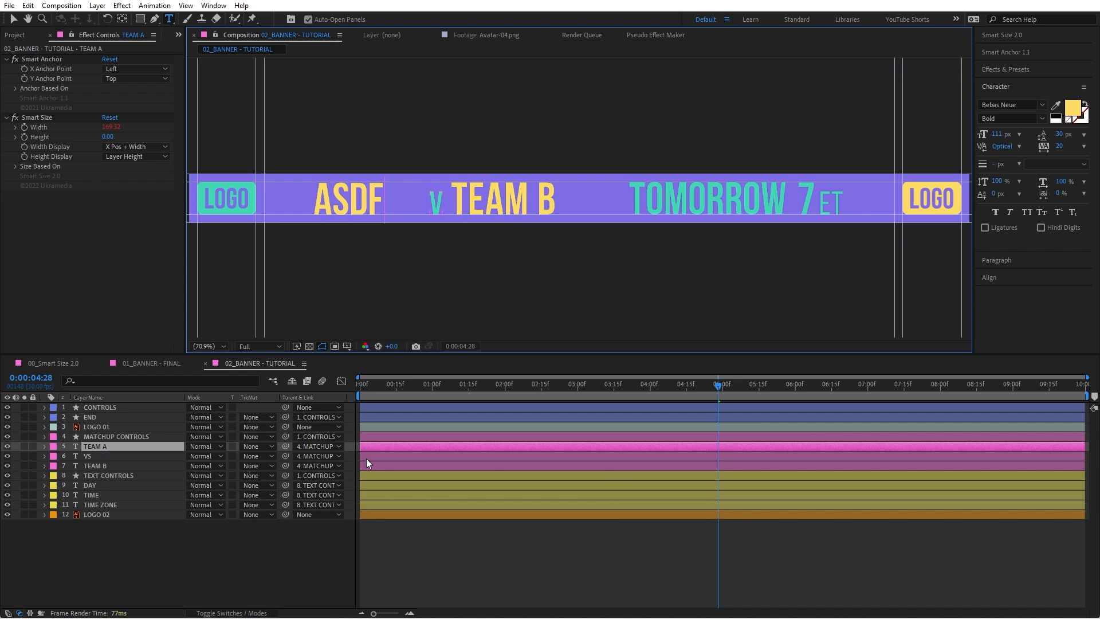
pyautogui.click(351, 545)
pyautogui.hotkey('ctrl', 'z')
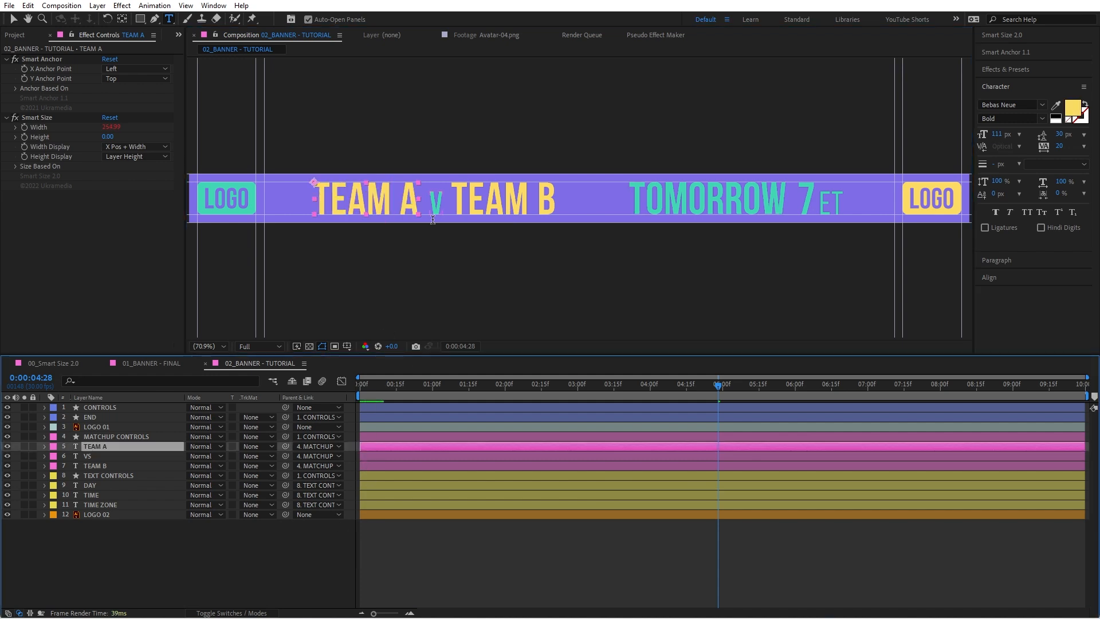
pyautogui.press('v')
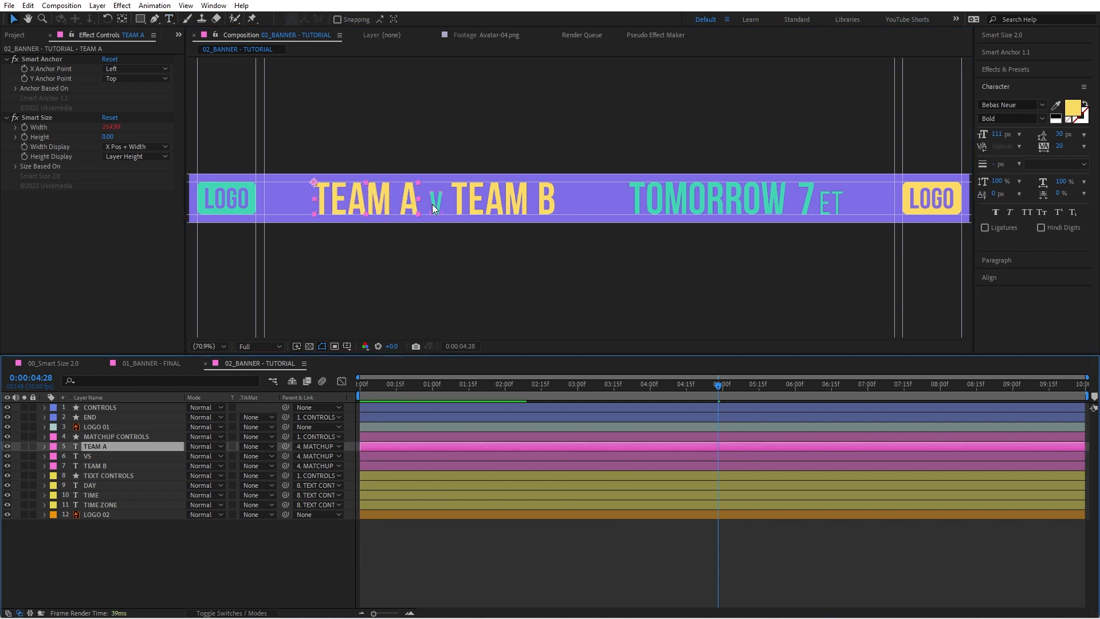
pyautogui.click(431, 204)
pyautogui.hotkey('ctrl', 'Down')
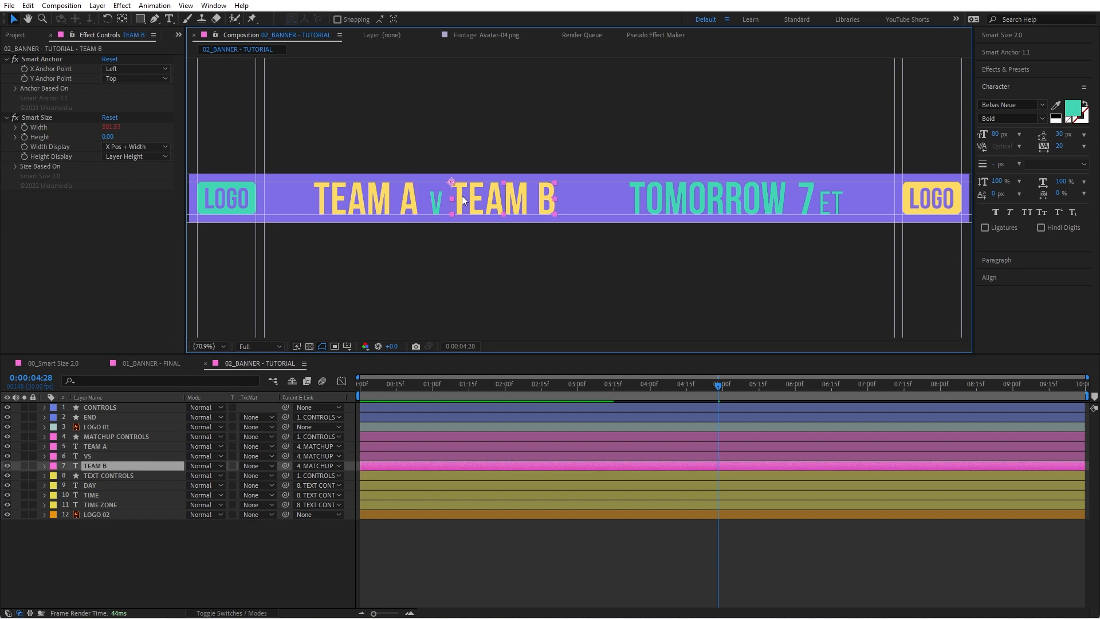
pyautogui.click(434, 204)
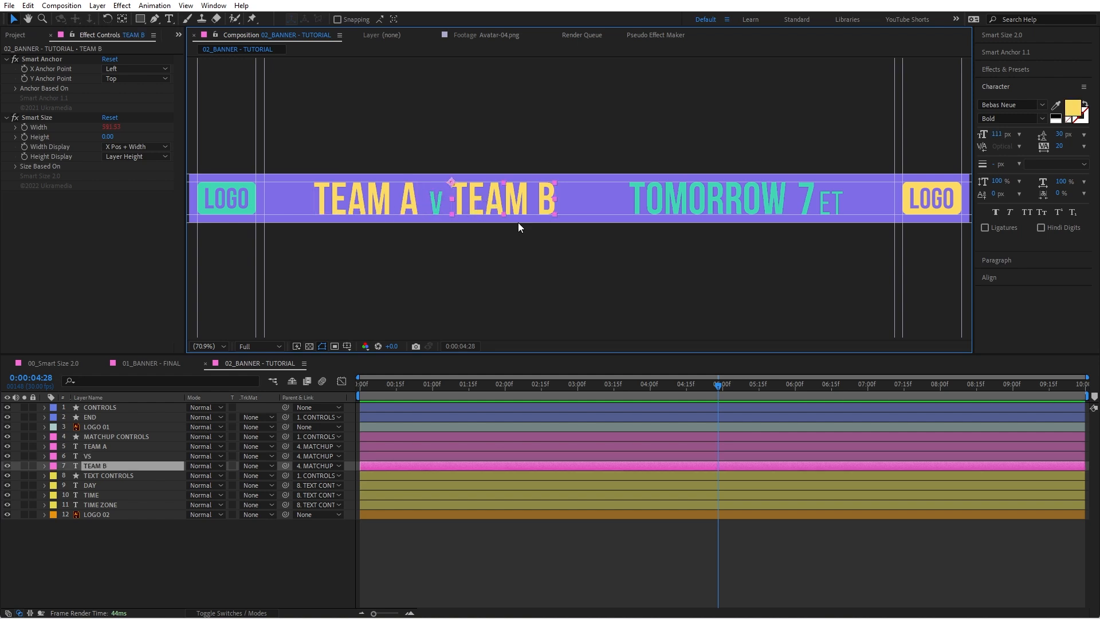
# Step: Store the TEAM A layer's Smart Size Width in the Smart Size script as the size to sum
pyautogui.click(391, 216)
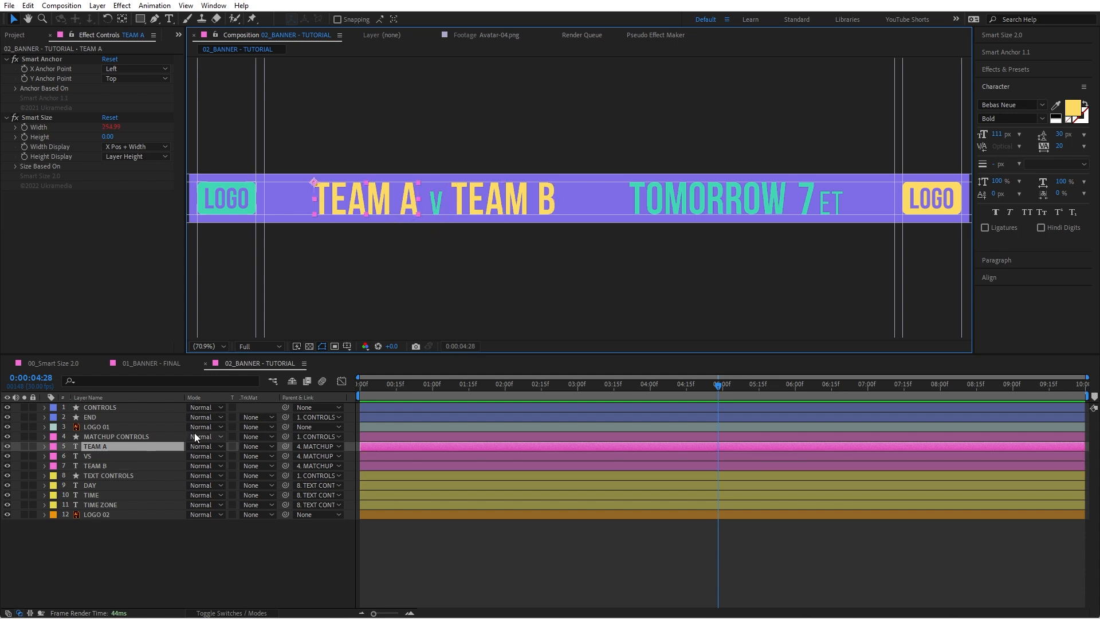
pyautogui.press('e')
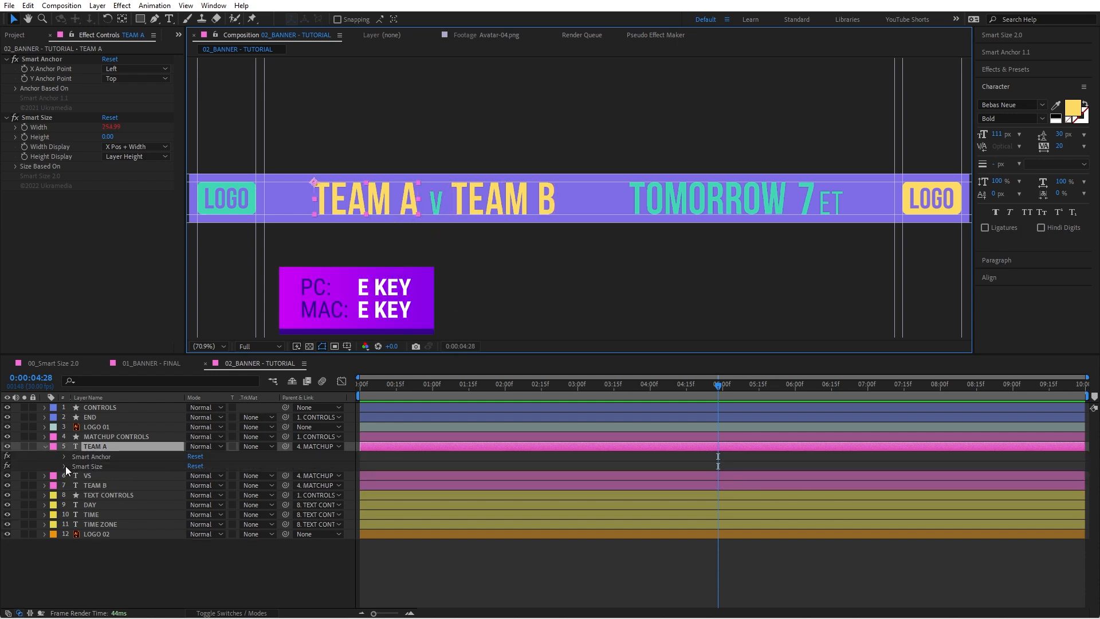
pyautogui.click(65, 467)
pyautogui.click(81, 479)
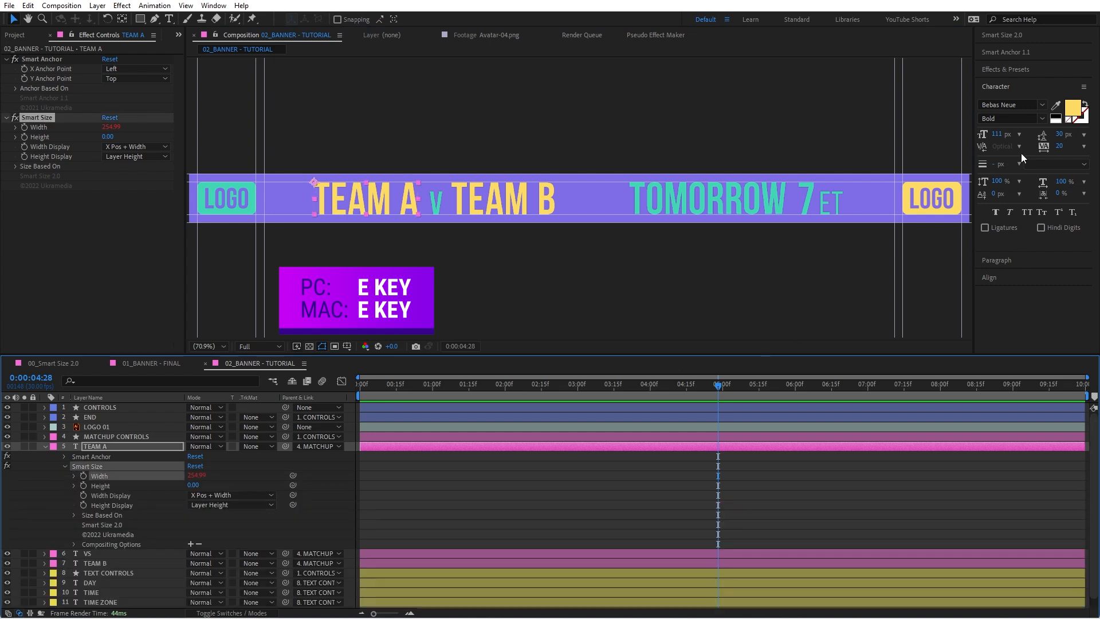
pyautogui.click(1009, 35)
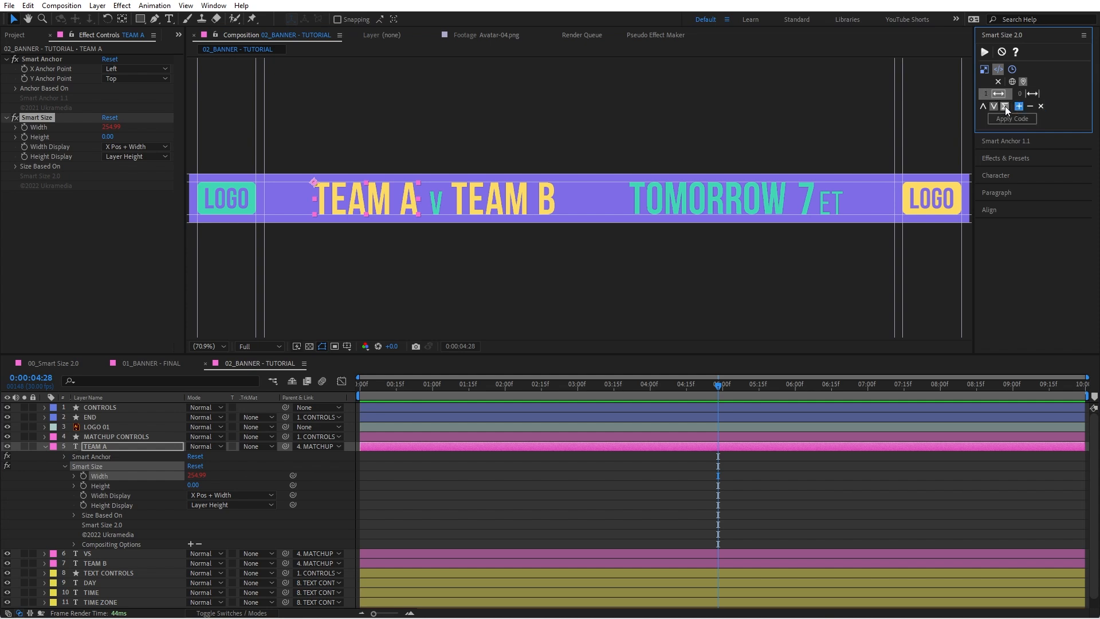
# Step: Separate the VS layer's Position into X and Y dimensions and hide the Y Position row
pyautogui.click(438, 205)
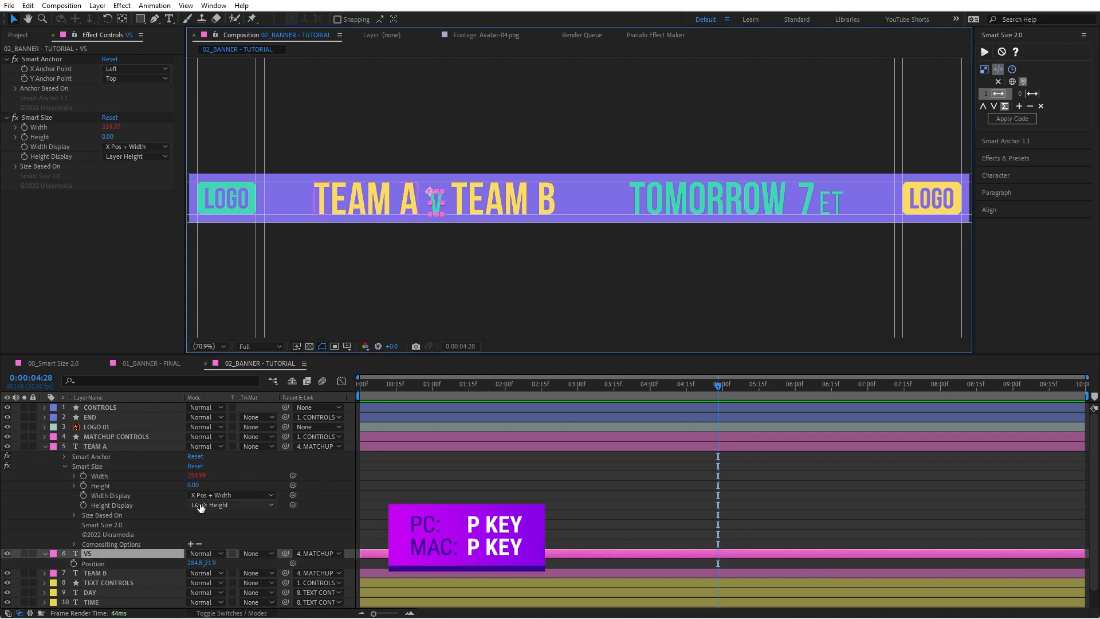
pyautogui.press('p')
pyautogui.rightClick(103, 467)
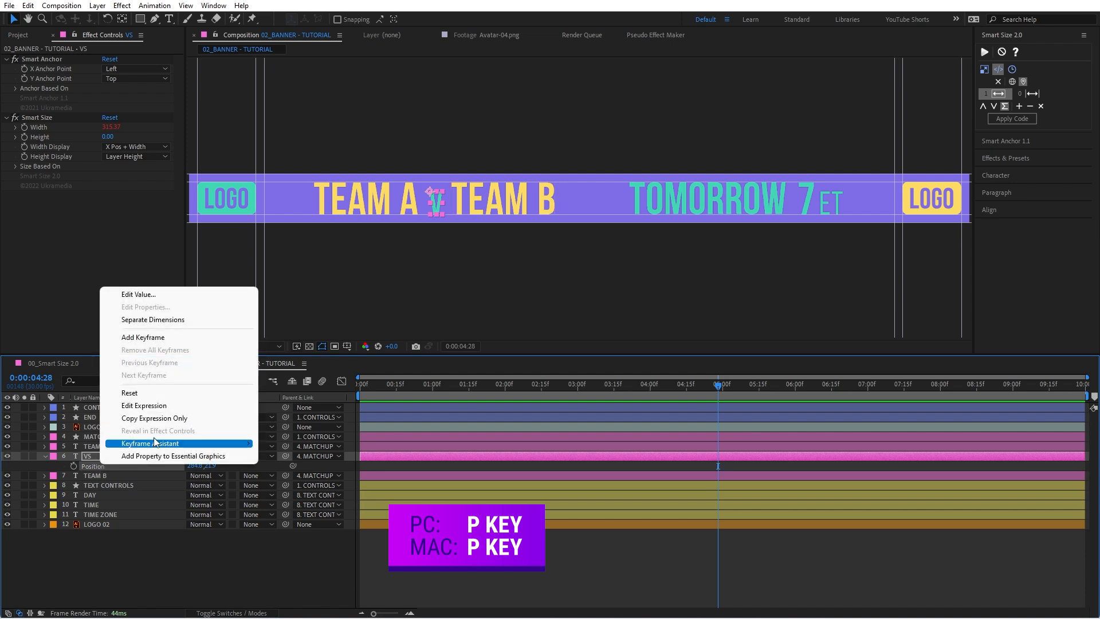
pyautogui.click(172, 319)
pyautogui.click(166, 565)
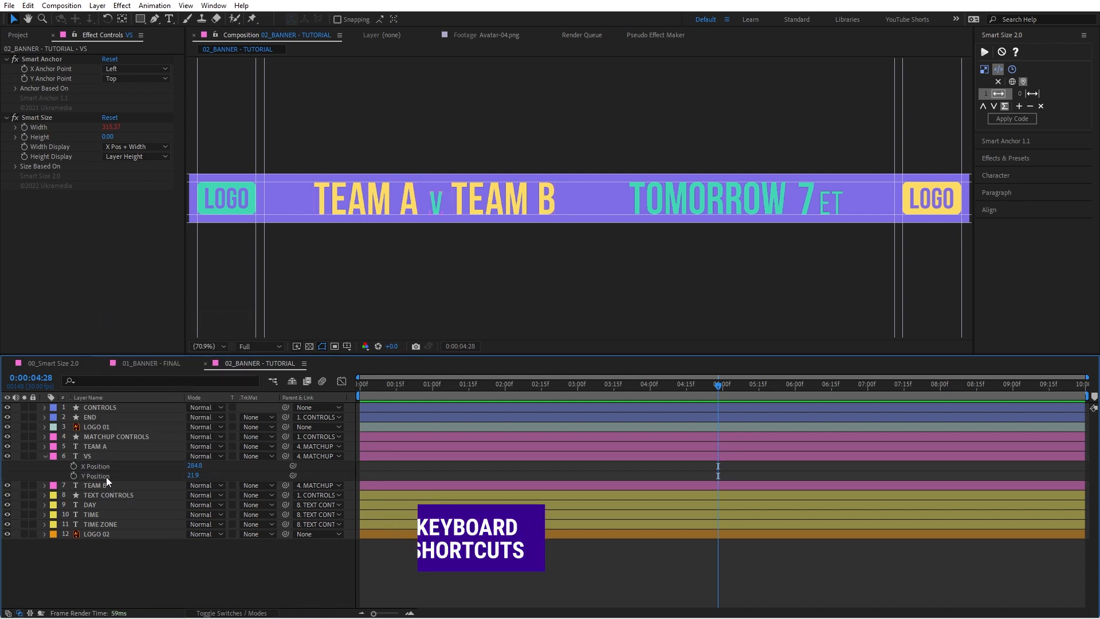
pyautogui.keyDown('alt'); pyautogui.keyDown('shift'); pyautogui.click(105, 476); pyautogui.keyUp('shift'); pyautogui.keyUp('alt')
# Step: Apply the Smart Size code to the VS layer's X Position and reveal its expression
pyautogui.moveTo(199, 466); pyautogui.dragTo(234, 460)
pyautogui.hotkey('ctrl', 'z')
pyautogui.click(100, 466)
pyautogui.click(1009, 119)
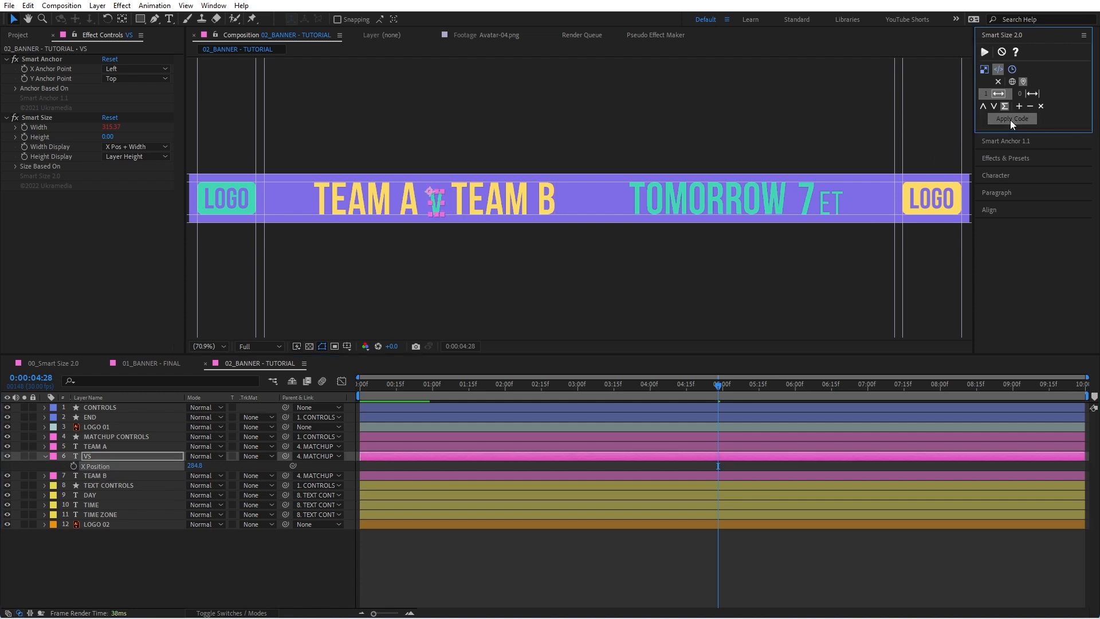
pyautogui.click(66, 466)
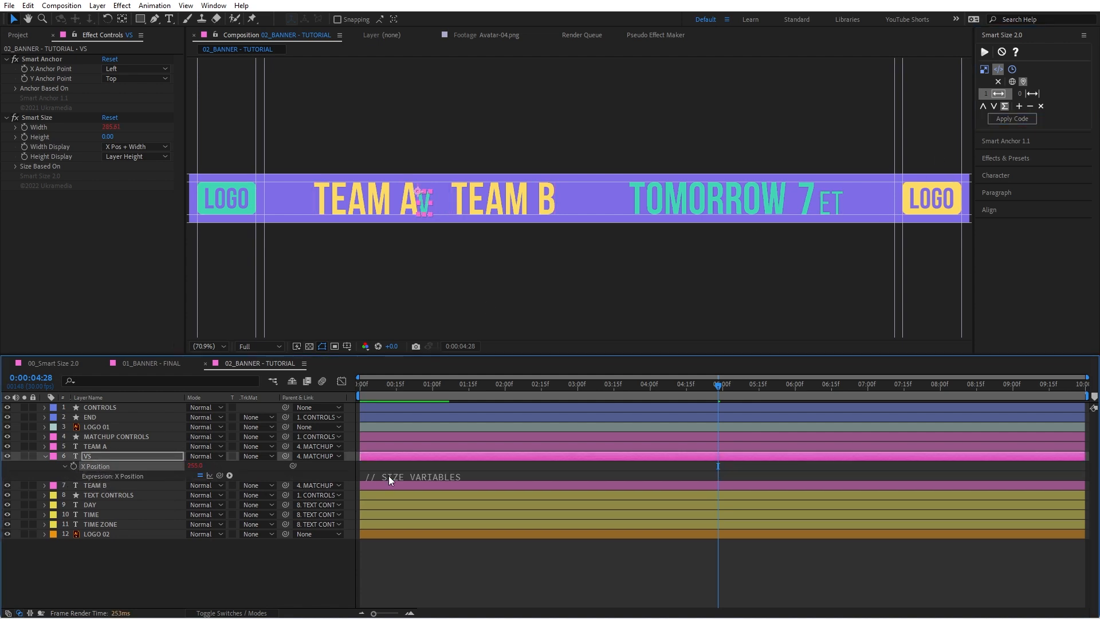
# Step: Inspect the size1 and finalSize lines in the VS X Position expression and try to move the VS text
pyautogui.doubleClick(423, 488)
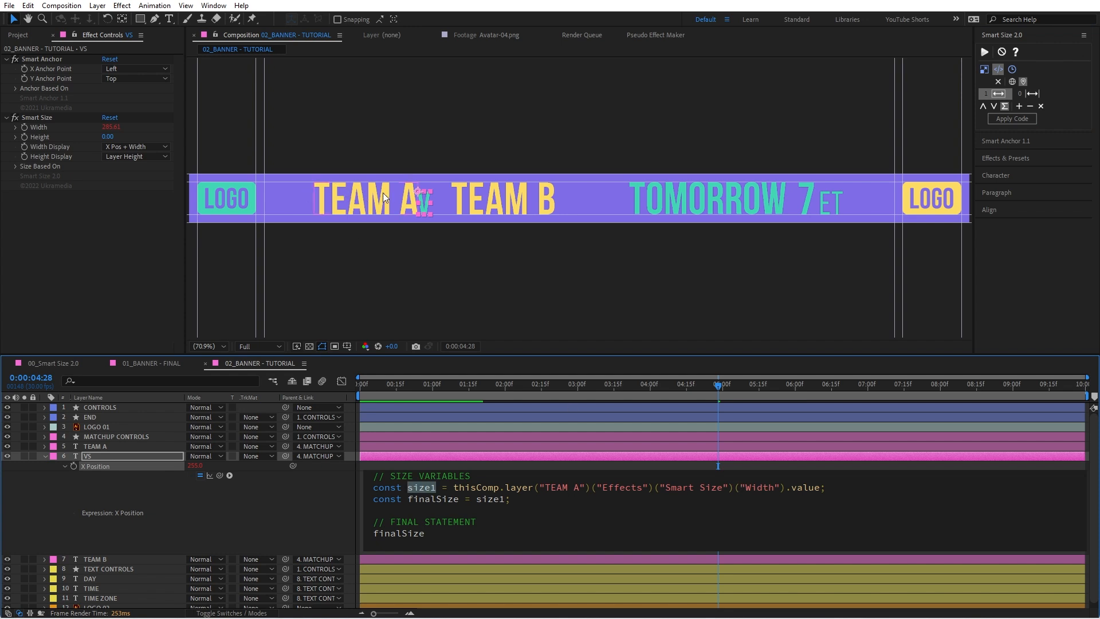
pyautogui.click(406, 534)
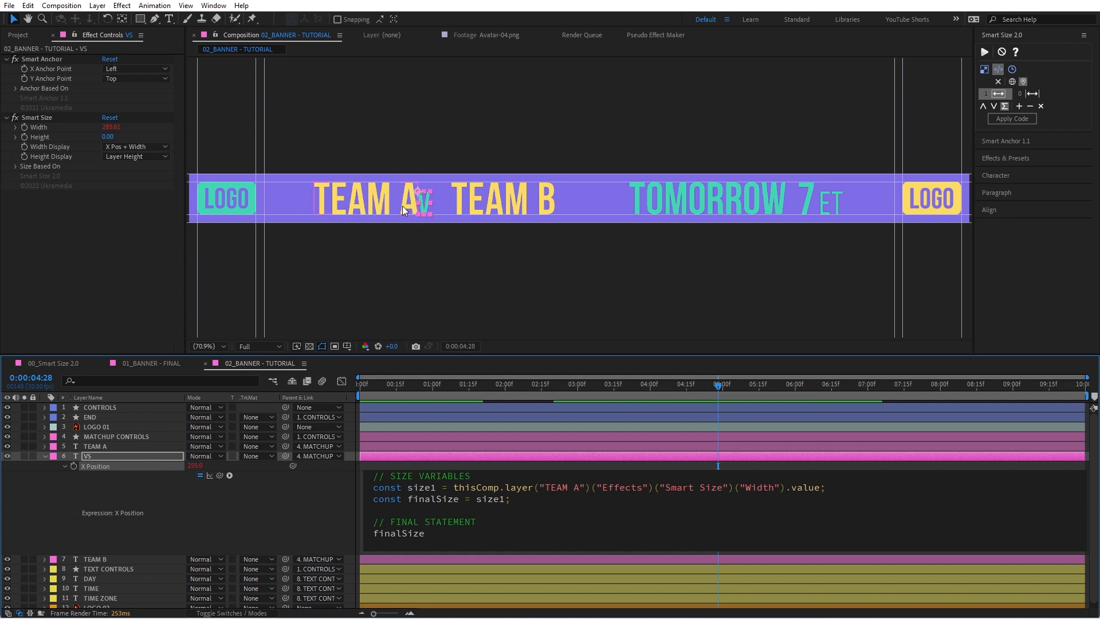
pyautogui.click(326, 510)
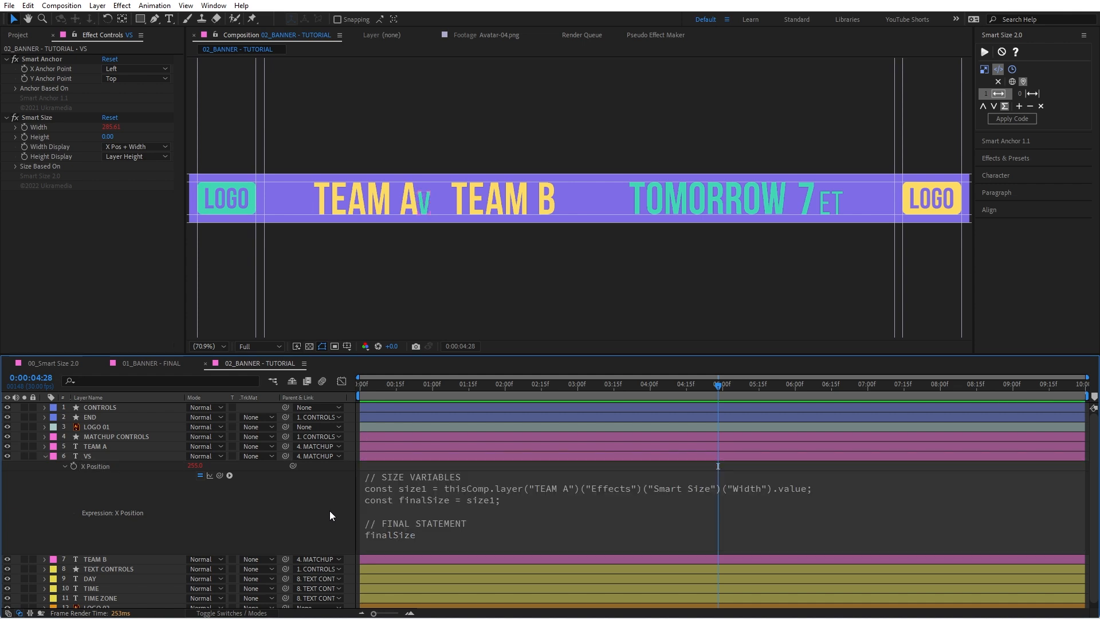
pyautogui.click(426, 204)
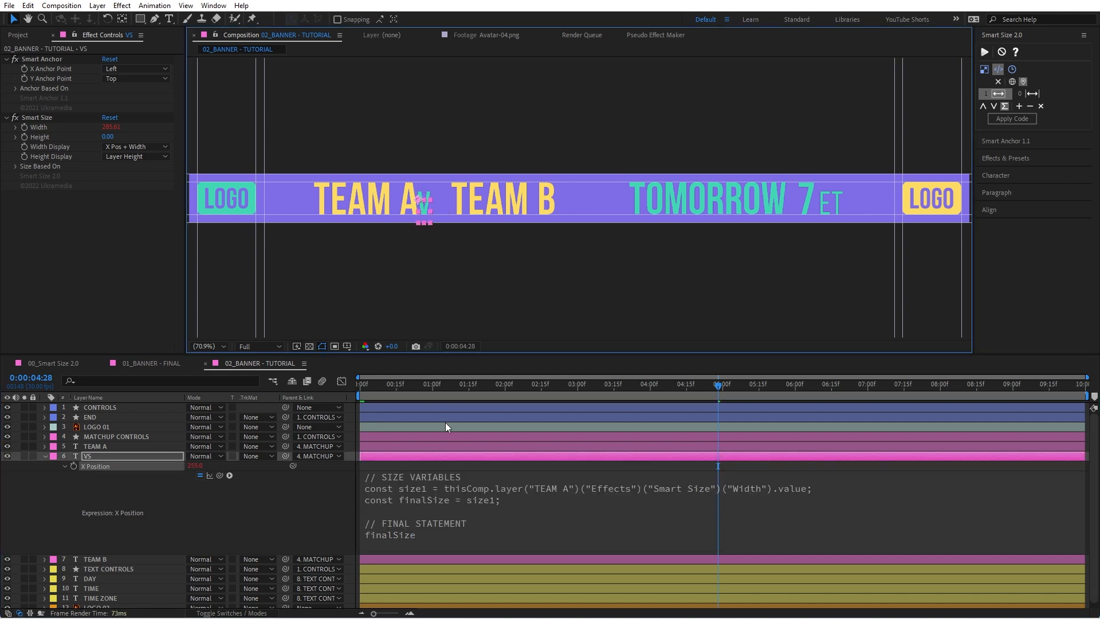
# Step: Change finalSize in the VS X Position expression to size1 + thisProperty.value
pyautogui.click(498, 501)
pyautogui.click(511, 507)
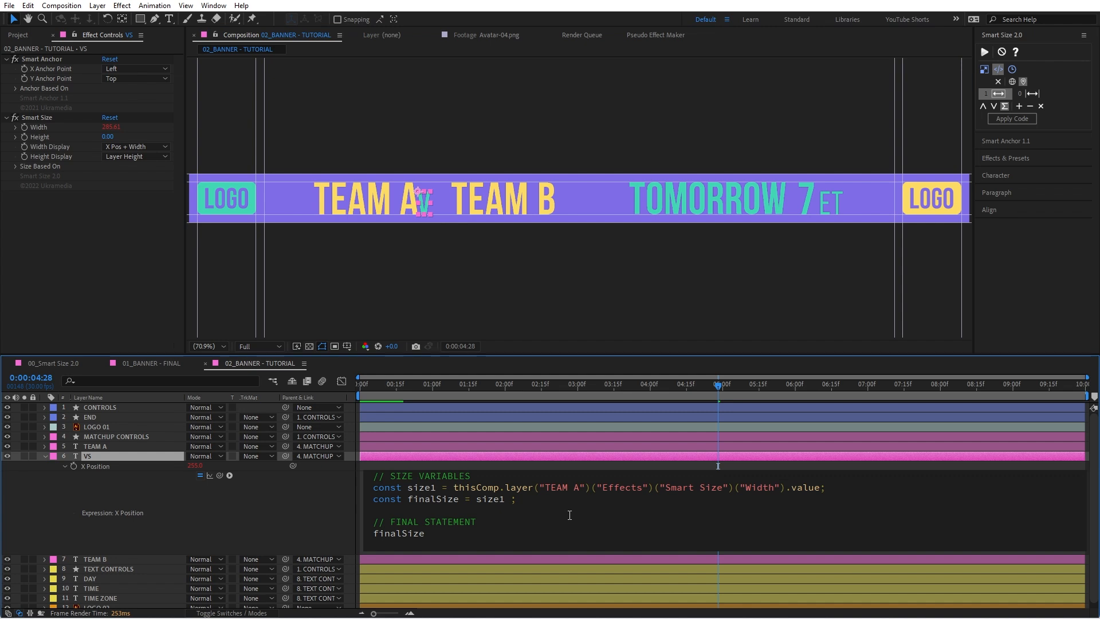
pyautogui.write('+ thisP')
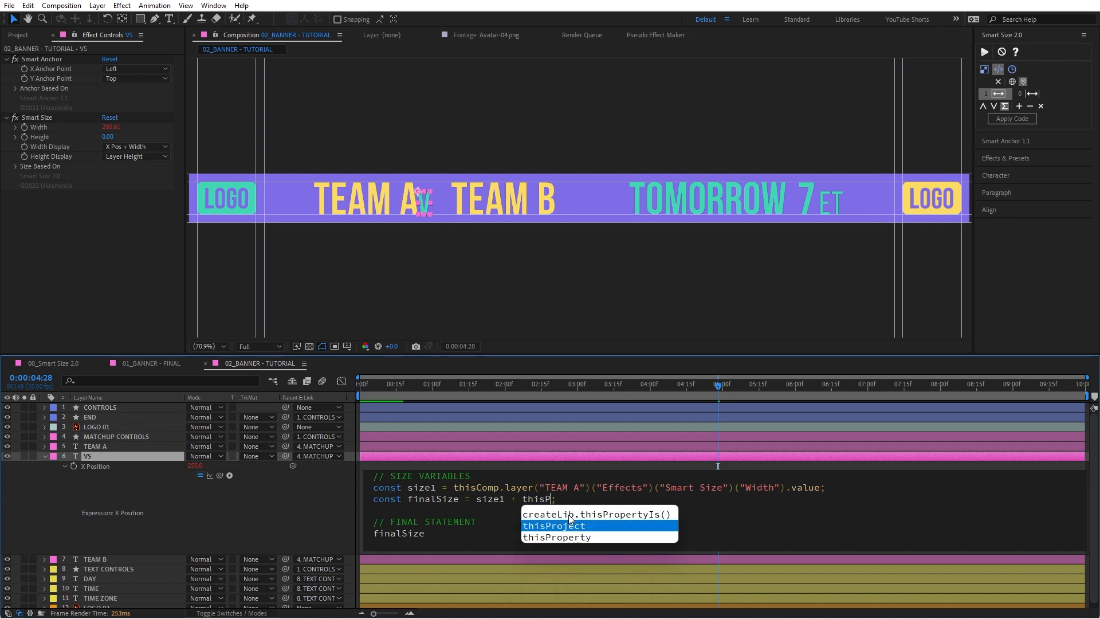
pyautogui.press('Down')
pyautogui.press('Return')
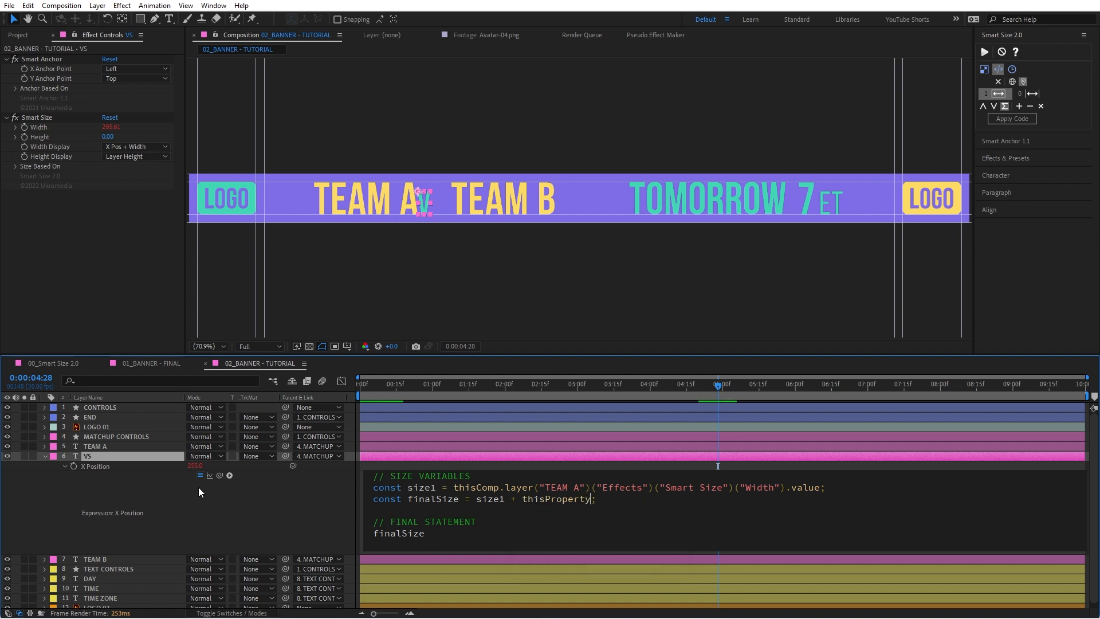
pyautogui.write('.value')
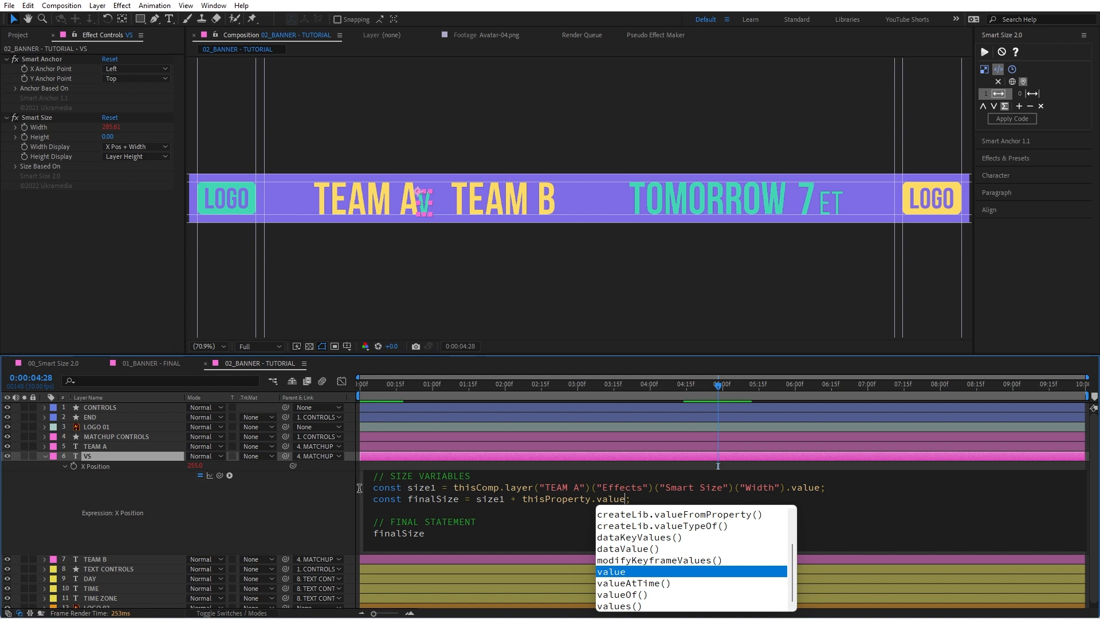
pyautogui.click(336, 496)
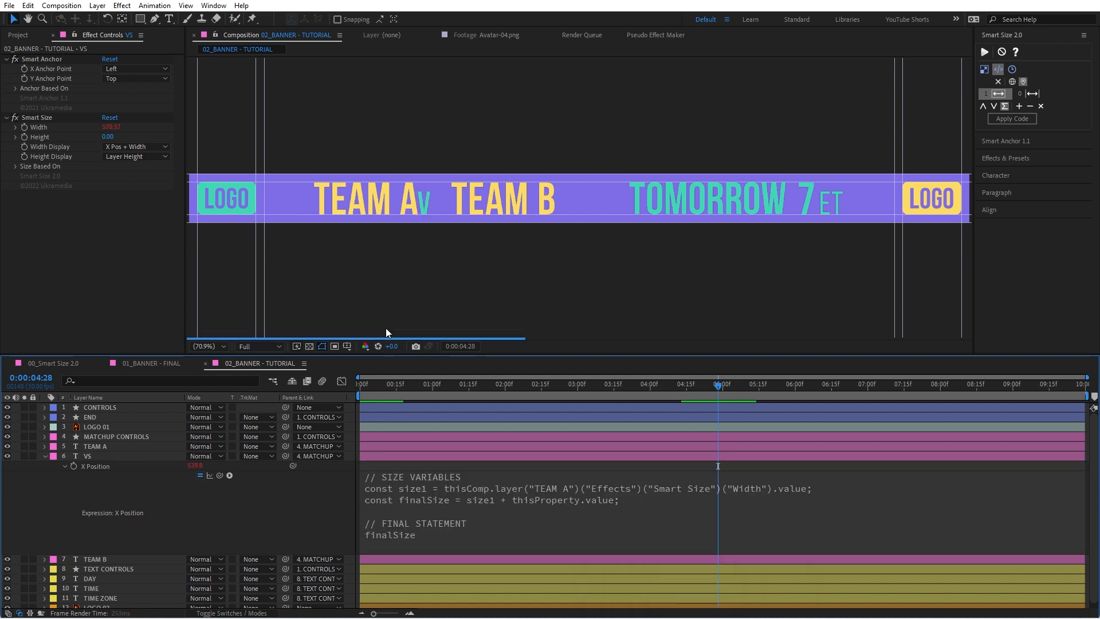
# Step: Set the VS layer's X Position offset to 0, then raise it until X Position reads about 278
pyautogui.click(195, 466)
pyautogui.write('0')
pyautogui.press('Return')
pyautogui.click(285, 492)
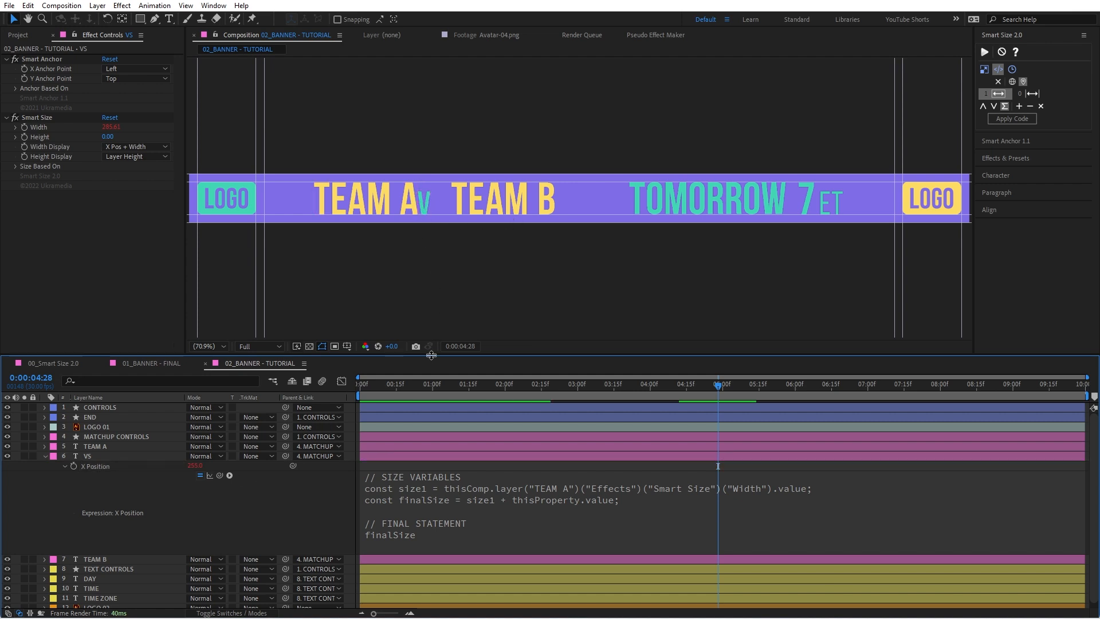
pyautogui.moveTo(195, 465); pyautogui.dragTo(209, 462)
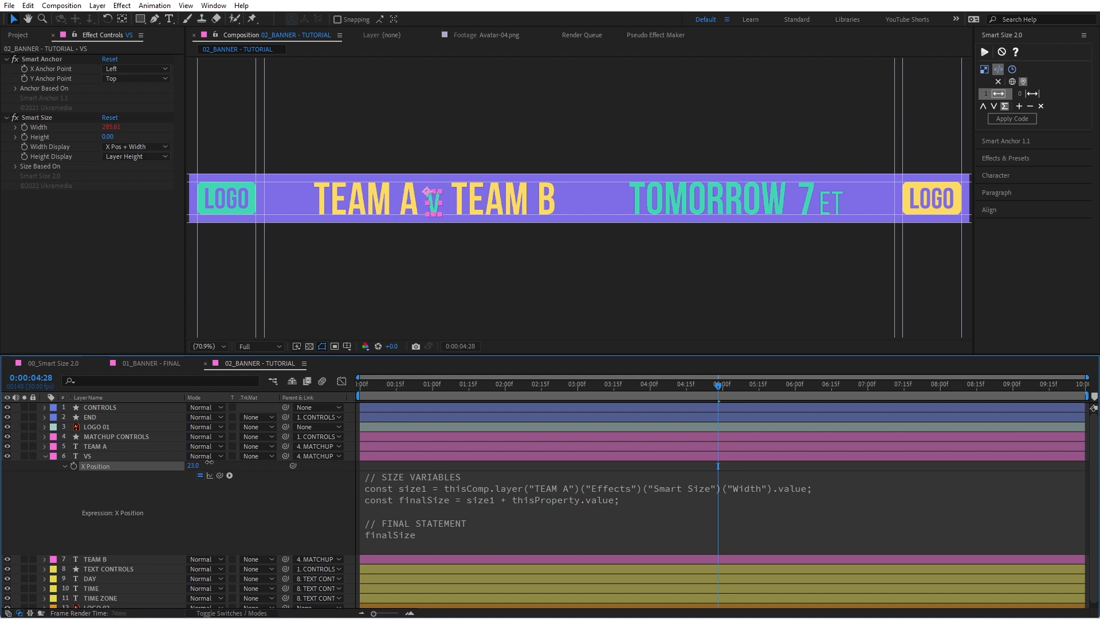
pyautogui.click(292, 507)
# Step: Test the spacing by changing TEAM A's text to "ASDFASDF", undo it, and return to the Selection tool
pyautogui.doubleClick(402, 200)
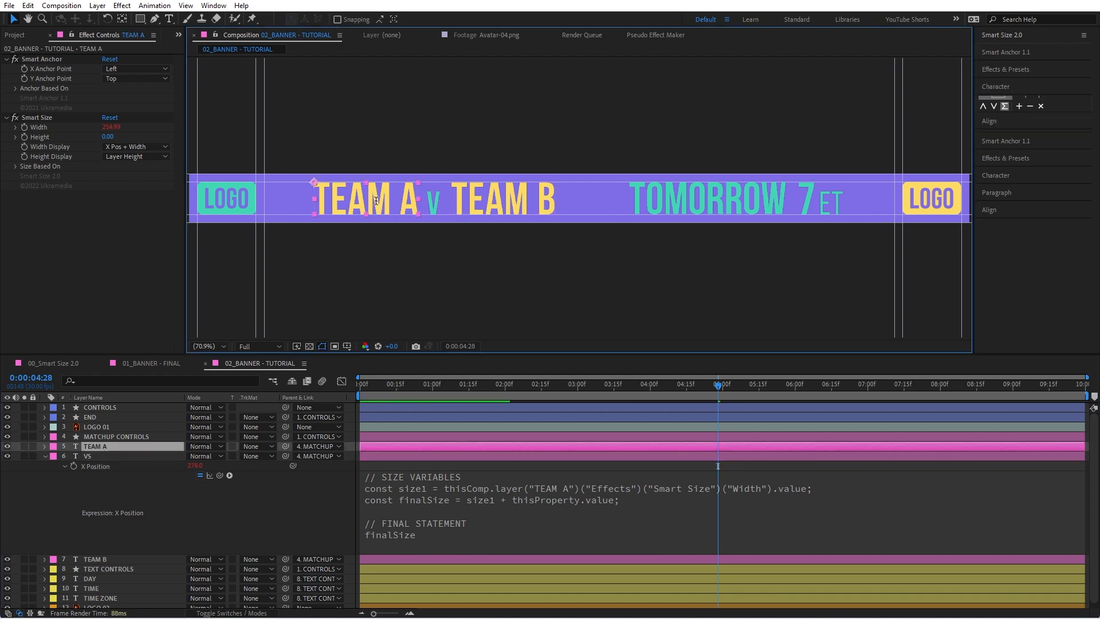
pyautogui.write('ASDFASDF')
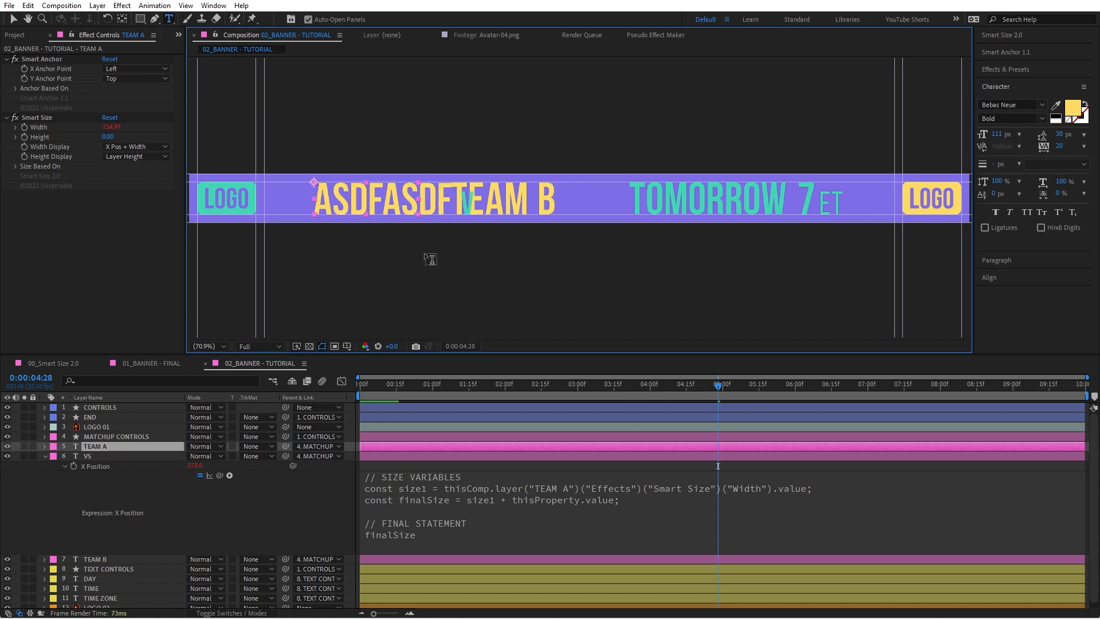
pyautogui.hotkey('ctrl', 'z')
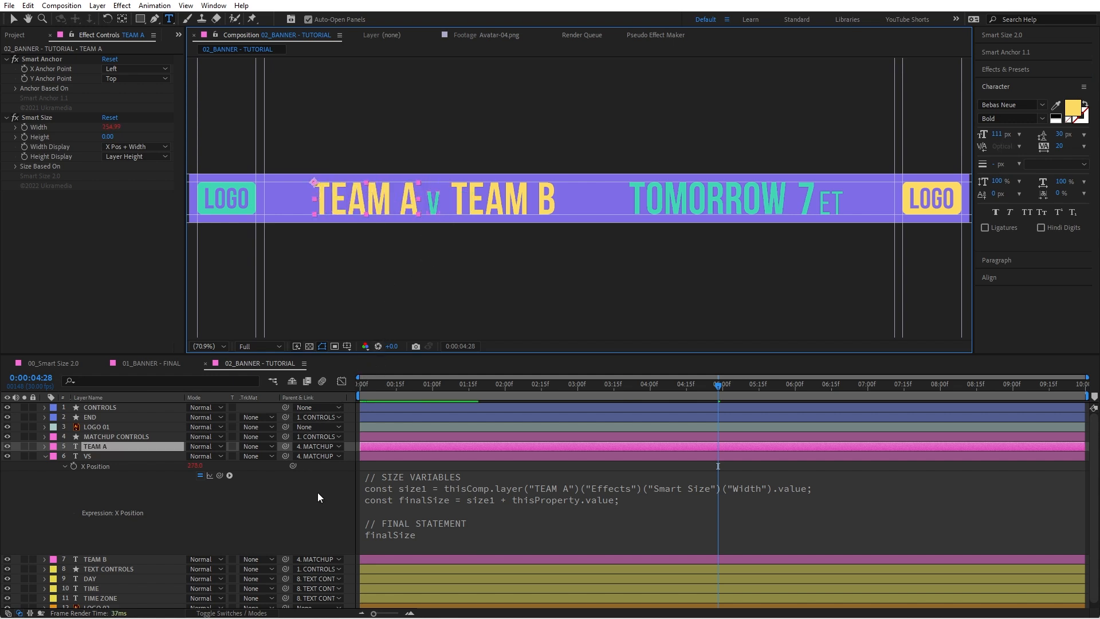
pyautogui.click(316, 489)
pyautogui.press('v')
# Step: Filter the TEAM A and VS layers for "smartsize" and select both Smart Size Width properties
pyautogui.click(514, 208)
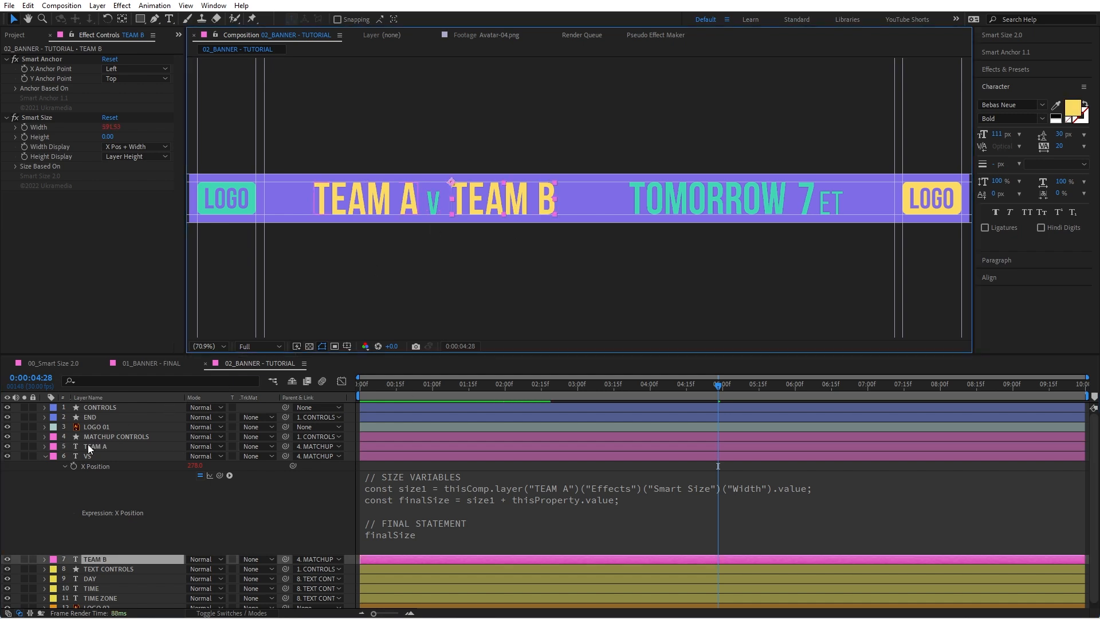
pyautogui.click(109, 455)
pyautogui.keyDown('ctrl'); pyautogui.click(114, 446); pyautogui.keyUp('ctrl')
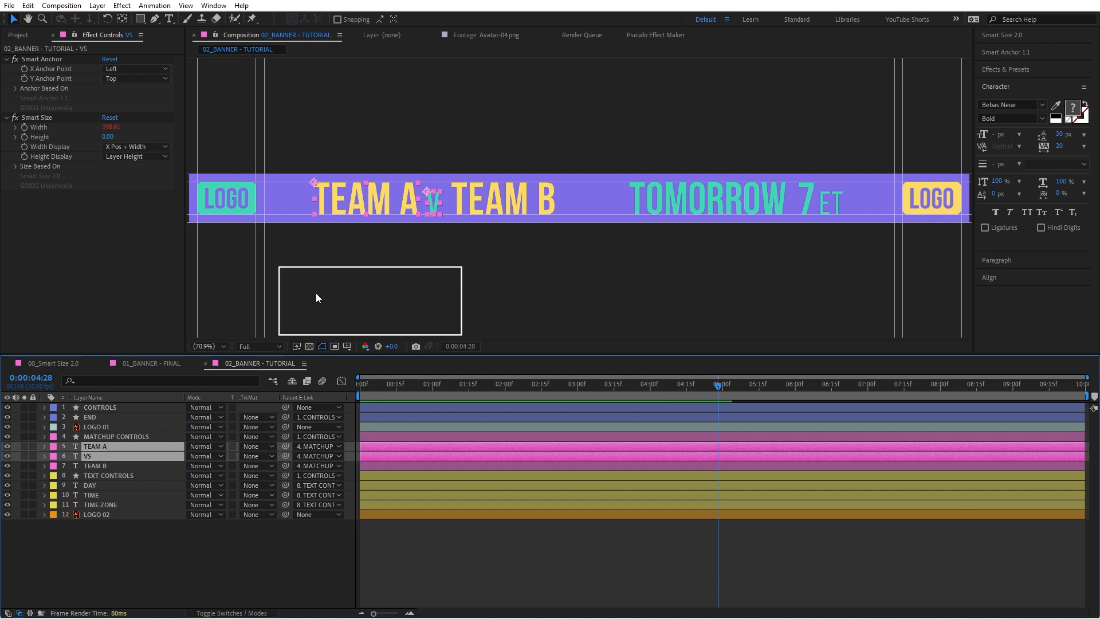
pyautogui.hotkey('ctrl', 'f')
pyautogui.write('smartsize')
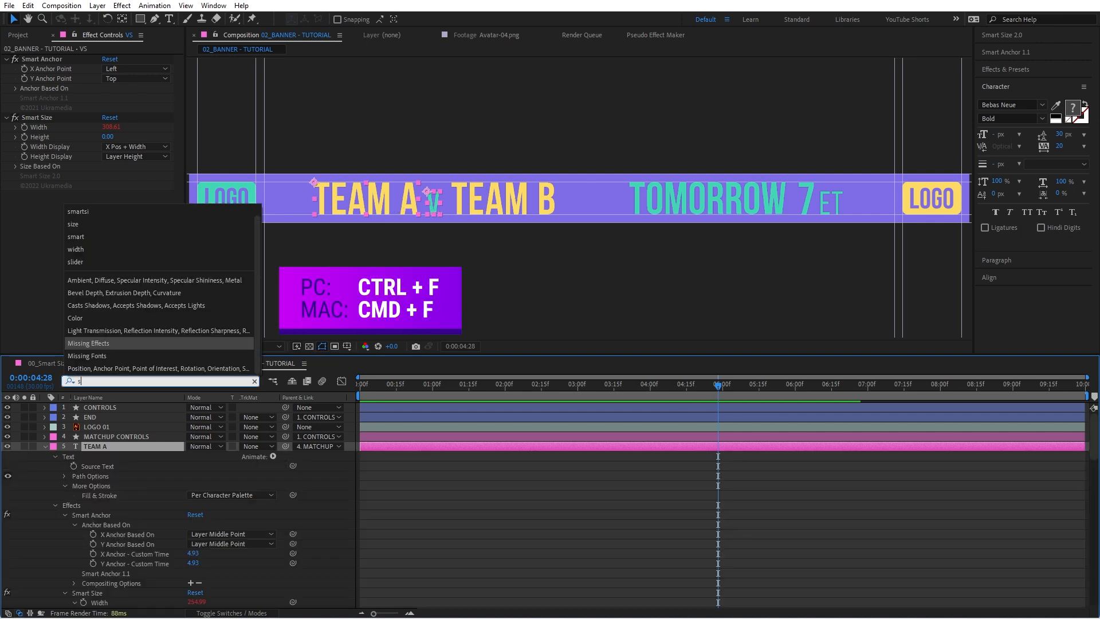
pyautogui.click(113, 478)
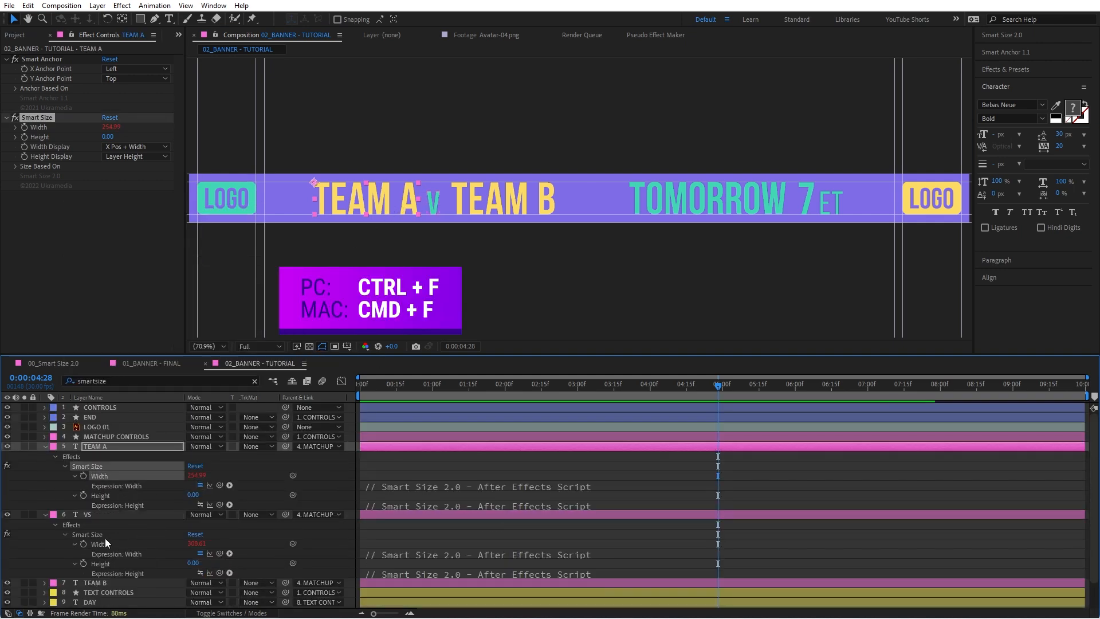
pyautogui.keyDown('shift'); pyautogui.click(106, 542); pyautogui.keyUp('shift')
# Step: Replace the stored Smart Size sizes with the TEAM A and VS Widths, using the ∨ calculation option, and clear the layer filter
pyautogui.click(1011, 35)
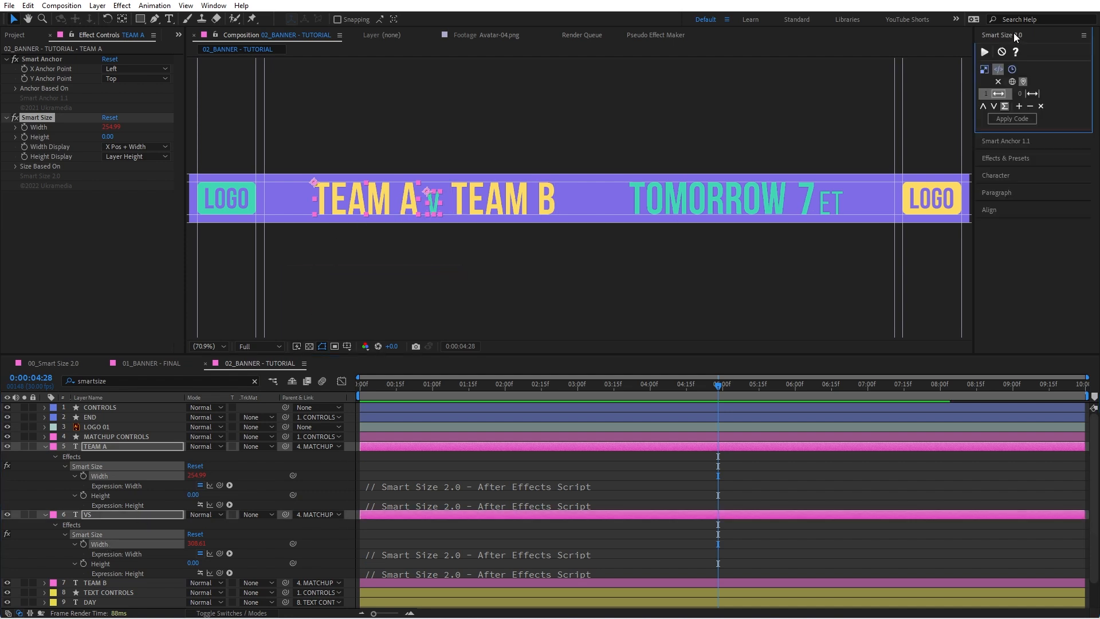
pyautogui.click(1041, 106)
pyautogui.click(1019, 107)
pyautogui.click(995, 107)
pyautogui.click(255, 381)
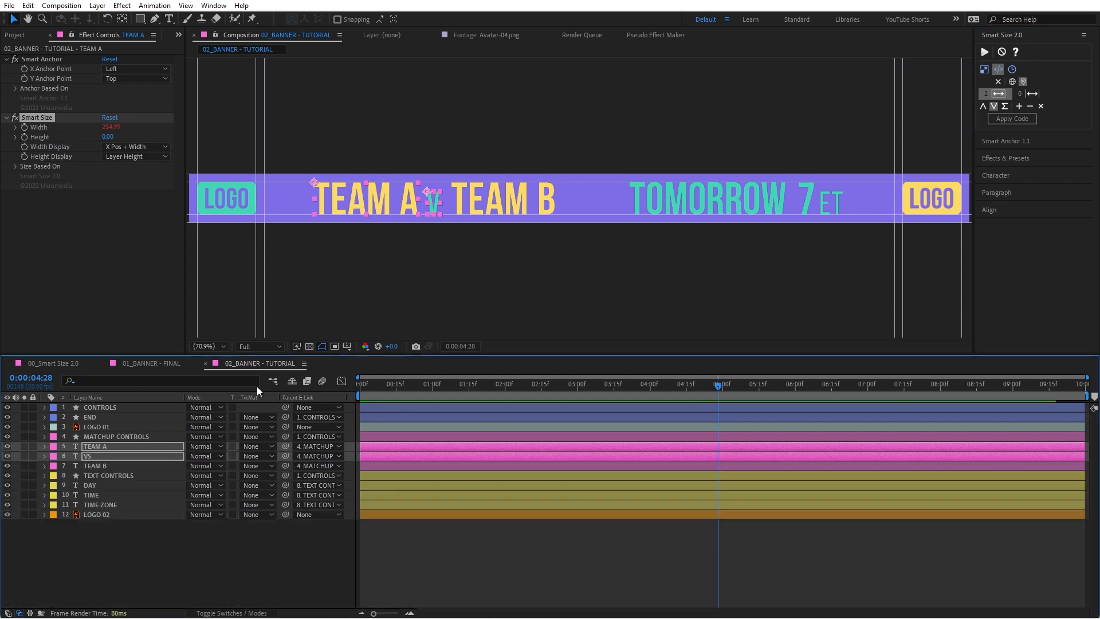
pyautogui.click(132, 559)
# Step: Separate the TEAM B layer's Position into X and Y dimensions and isolate its X Position
pyautogui.click(500, 204)
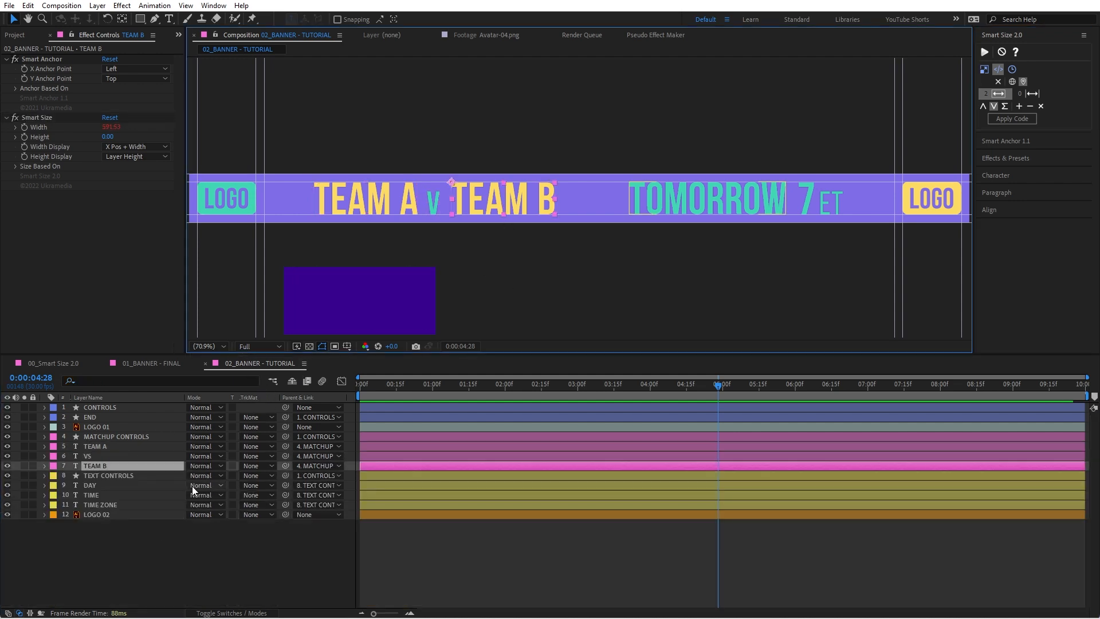
pyautogui.press('p')
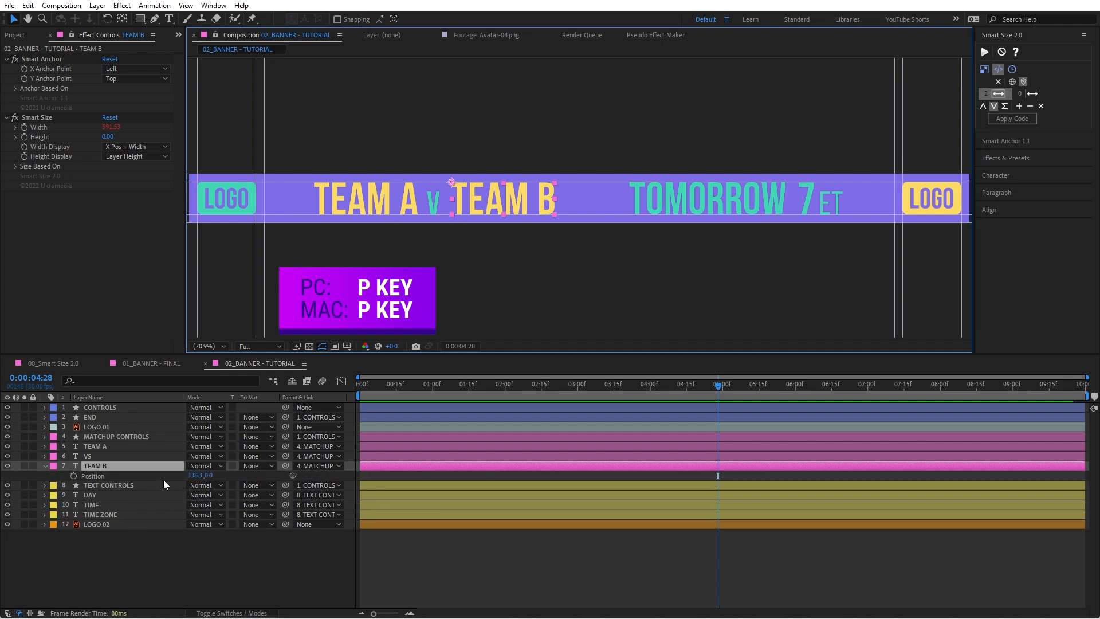
pyautogui.rightClick(139, 475)
pyautogui.click(193, 329)
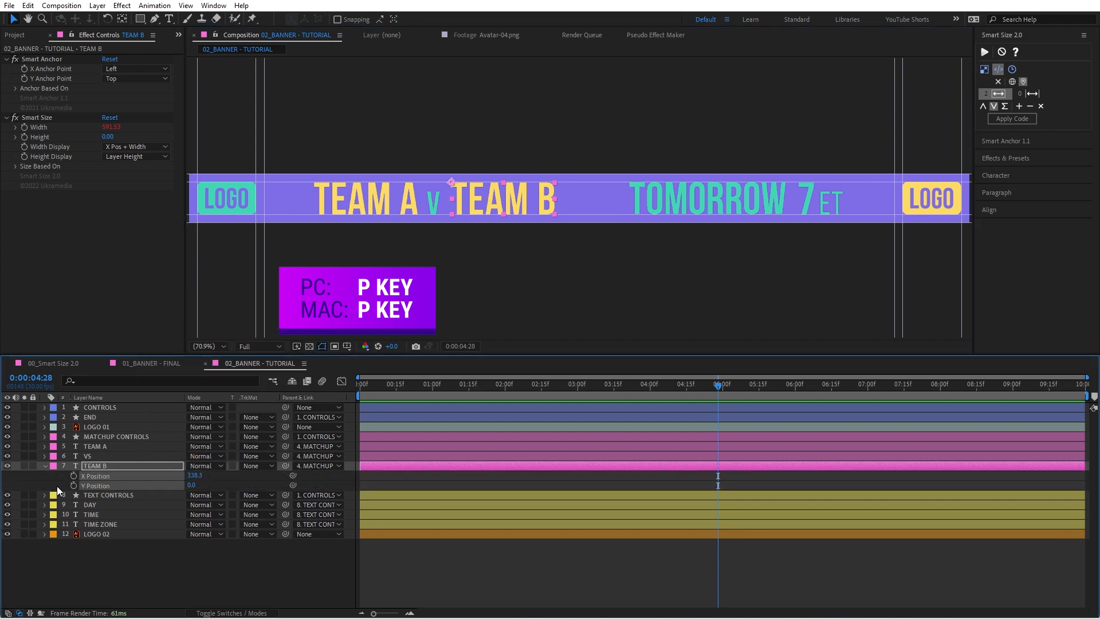
pyautogui.click(61, 484)
pyautogui.keyDown('alt'); pyautogui.keyDown('shift'); pyautogui.click(94, 486); pyautogui.keyUp('shift'); pyautogui.keyUp('alt')
pyautogui.click(103, 477)
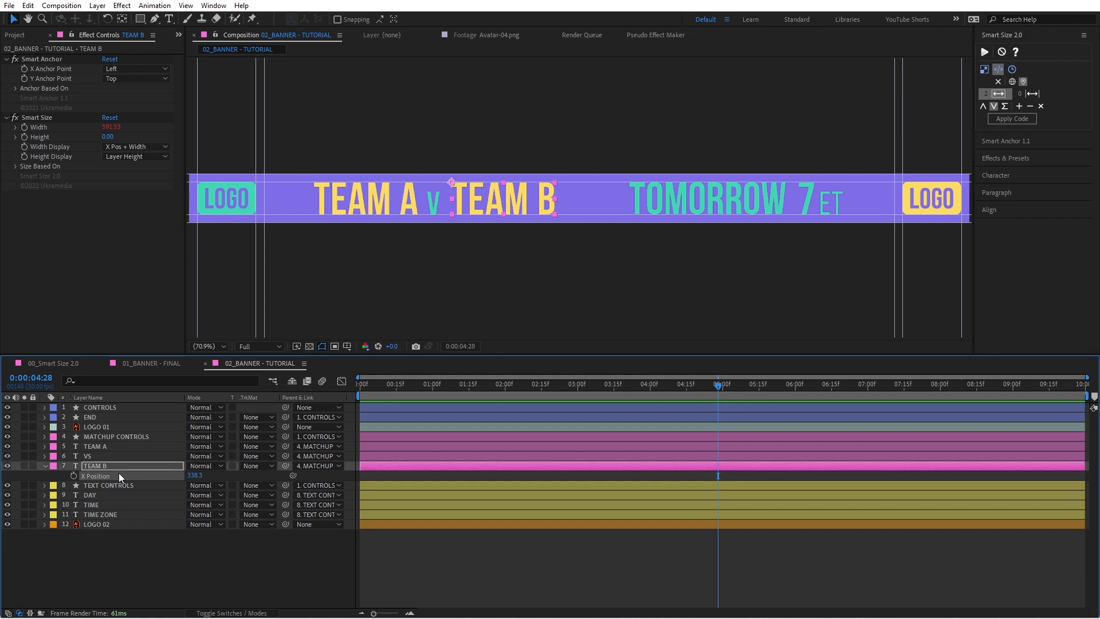
# Step: Apply the stored Smart Size code to TEAM B's X Position and compare its placement with the VS and TEAM A text
pyautogui.click(1000, 118)
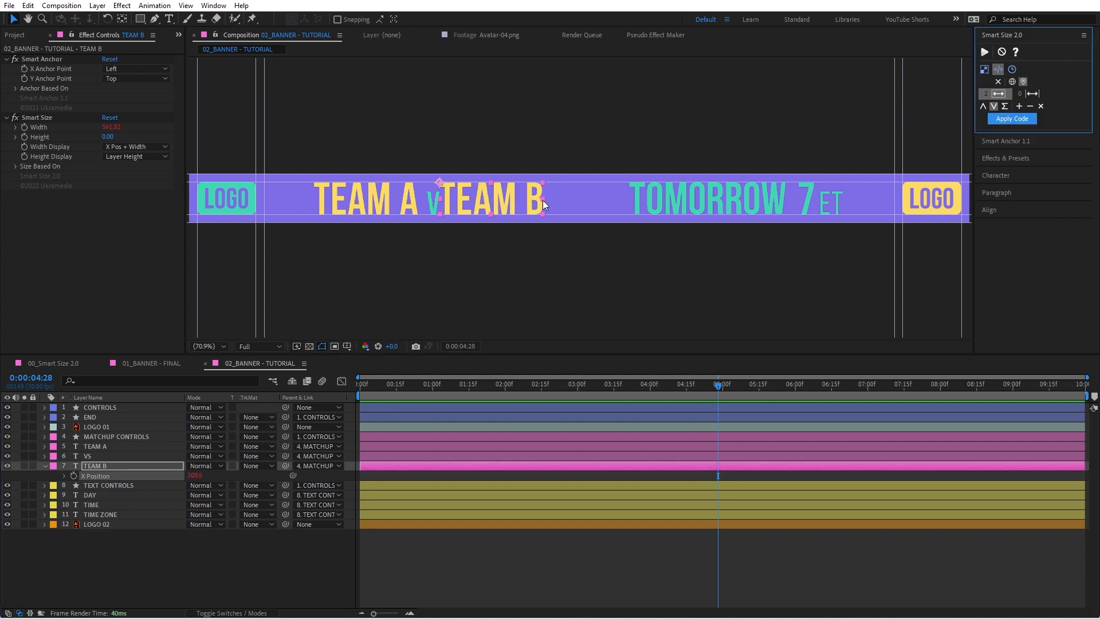
pyautogui.click(431, 204)
pyautogui.moveTo(442, 201)
pyautogui.mouseDown()
pyautogui.moveTo(479, 198)
pyautogui.moveTo(439, 198)
pyautogui.mouseUp()
pyautogui.hotkey('ctrl', 'z')
pyautogui.click(390, 201)
pyautogui.hotkey('ctrl', 'z')
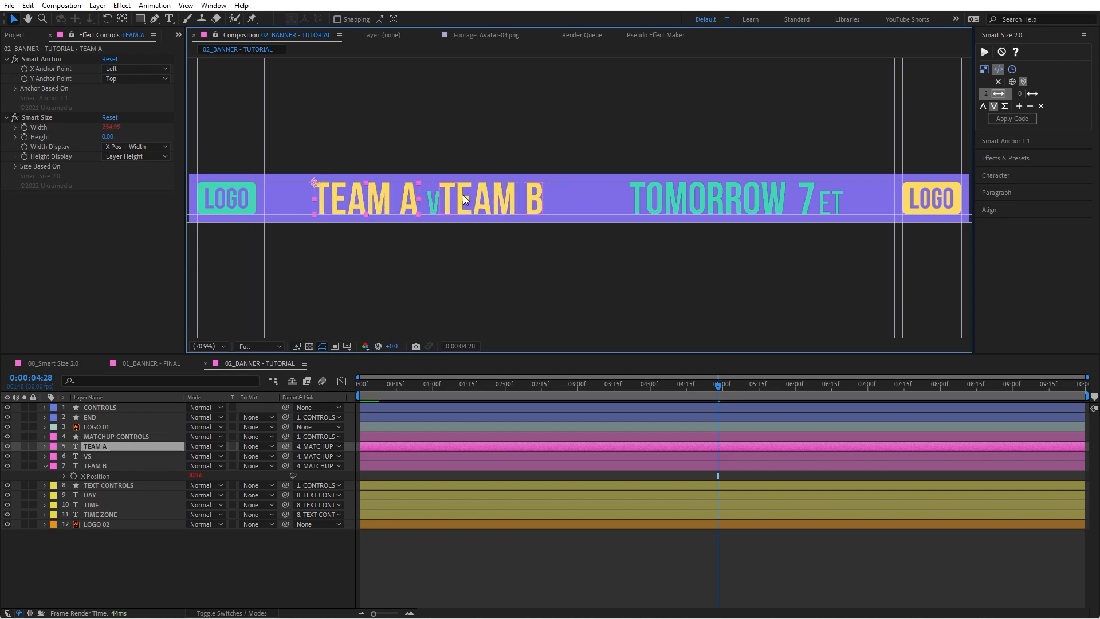
# Step: Open TEAM B's X Position expression and examine its size variables for TEAM A and VS and the Math.max calculation
pyautogui.click(472, 209)
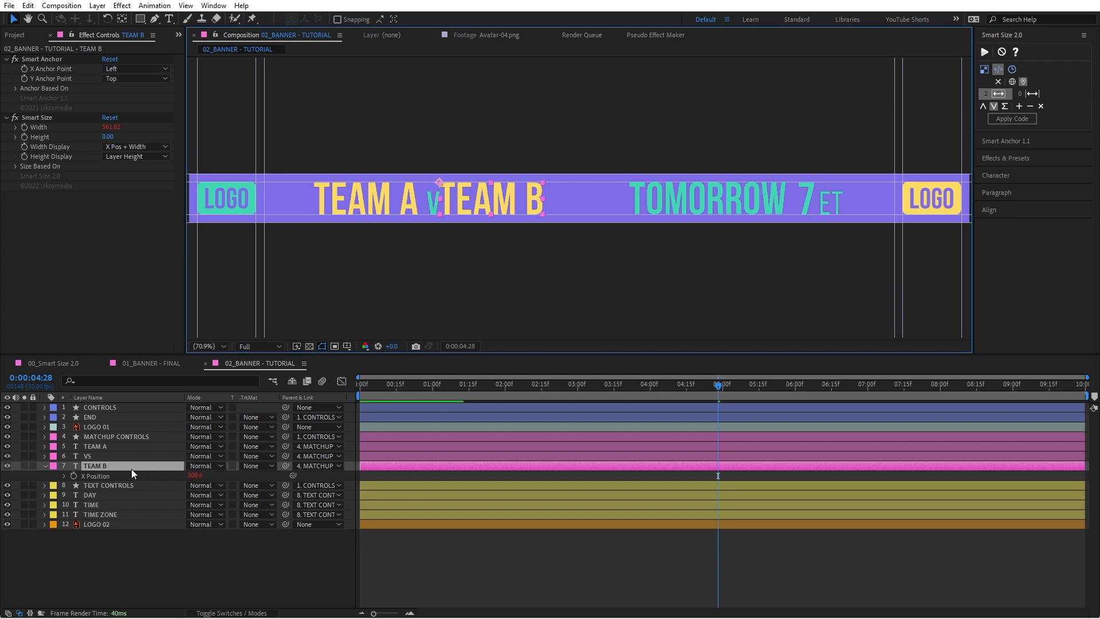
pyautogui.keyDown('alt'); pyautogui.click(73, 476); pyautogui.keyUp('alt')
pyautogui.write('// SIZE VARIABLES const size1 = thisComp.layer("TEAM A")("Effects")("Smart Size")("Width").value; const size2 = thisComp.layer("VS")("Effects")("Smart Size")("Width").value; const finalSize = Math.max(size1,size2);  // FINAL STATEMENT finalSize')
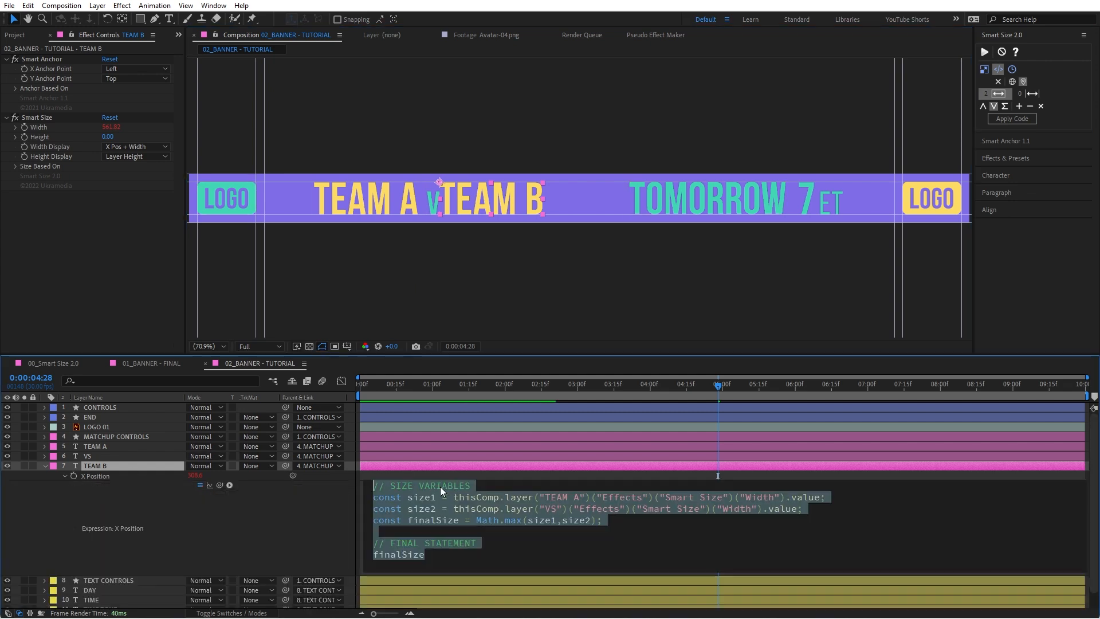
pyautogui.moveTo(437, 498); pyautogui.dragTo(409, 498)
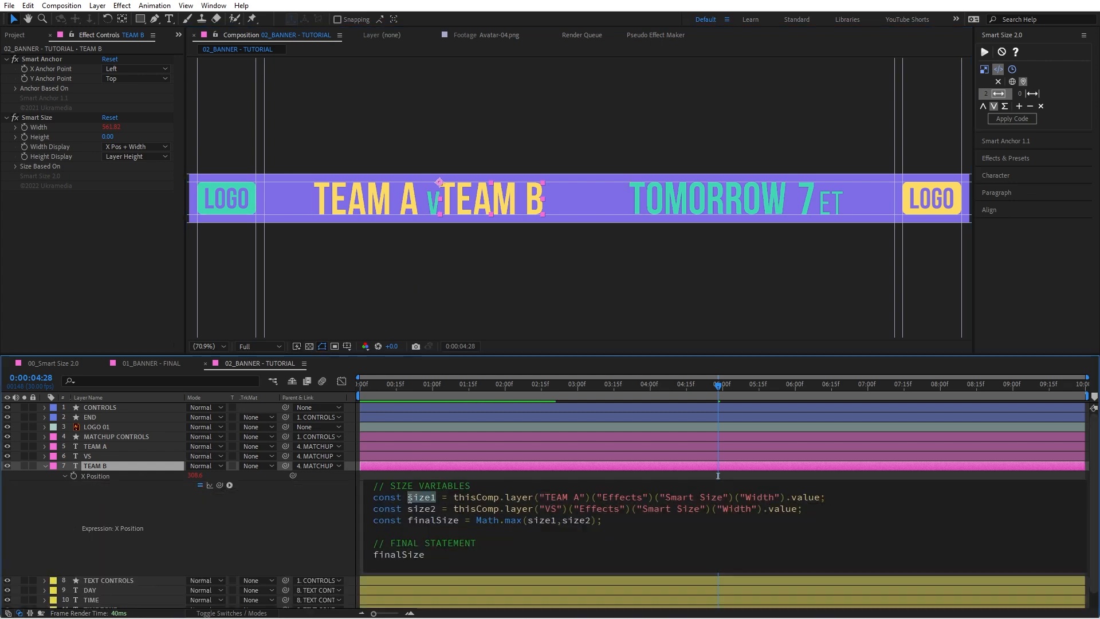
pyautogui.doubleClick(437, 510)
pyautogui.moveTo(575, 498); pyautogui.dragTo(552, 499)
pyautogui.moveTo(558, 509); pyautogui.dragTo(551, 508)
pyautogui.doubleClick(516, 520)
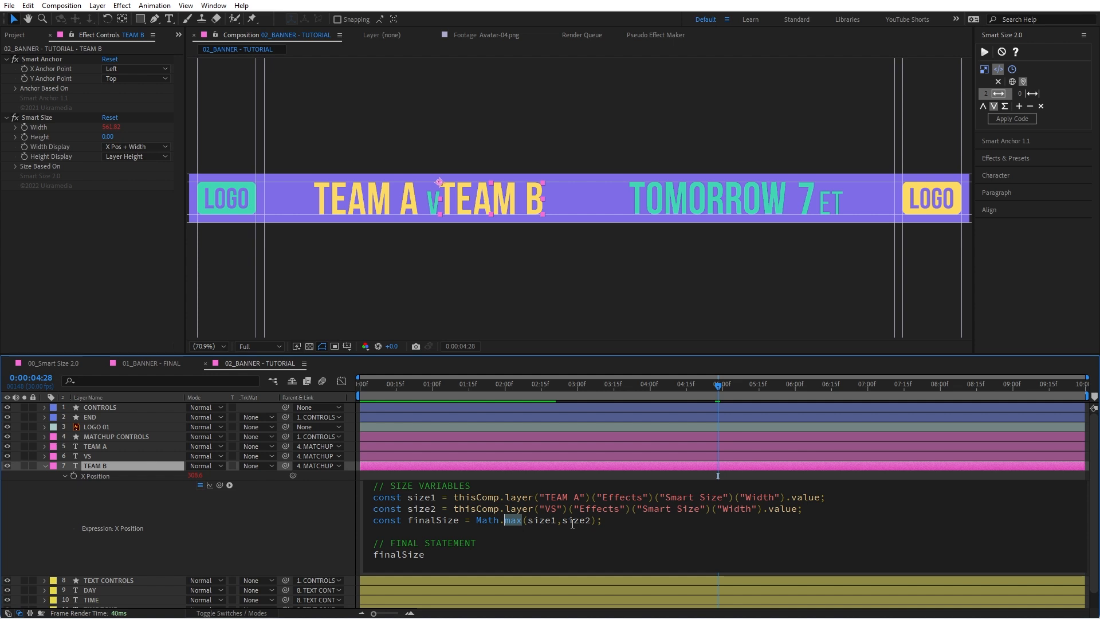
# Step: Append "+ thisProperty.value" to the Math.max(size1,size2) line of TEAM B's X Position expression and commit it
pyautogui.click(596, 520)
pyautogui.write('+')
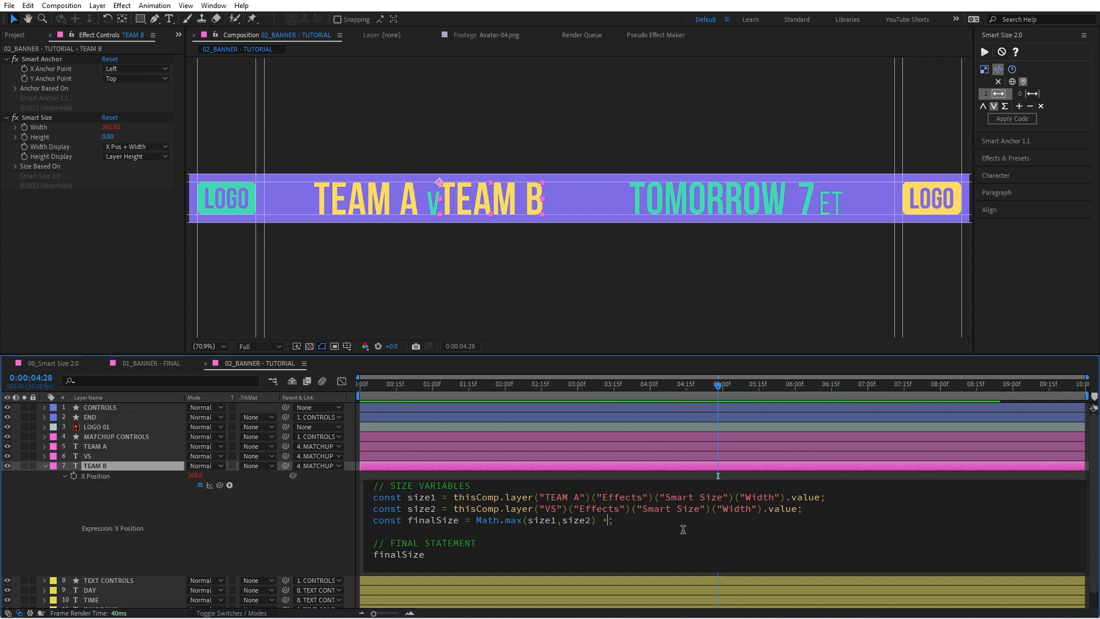
pyautogui.write(' thisP')
pyautogui.press('Down')
pyautogui.press('Return')
pyautogui.write('.value')
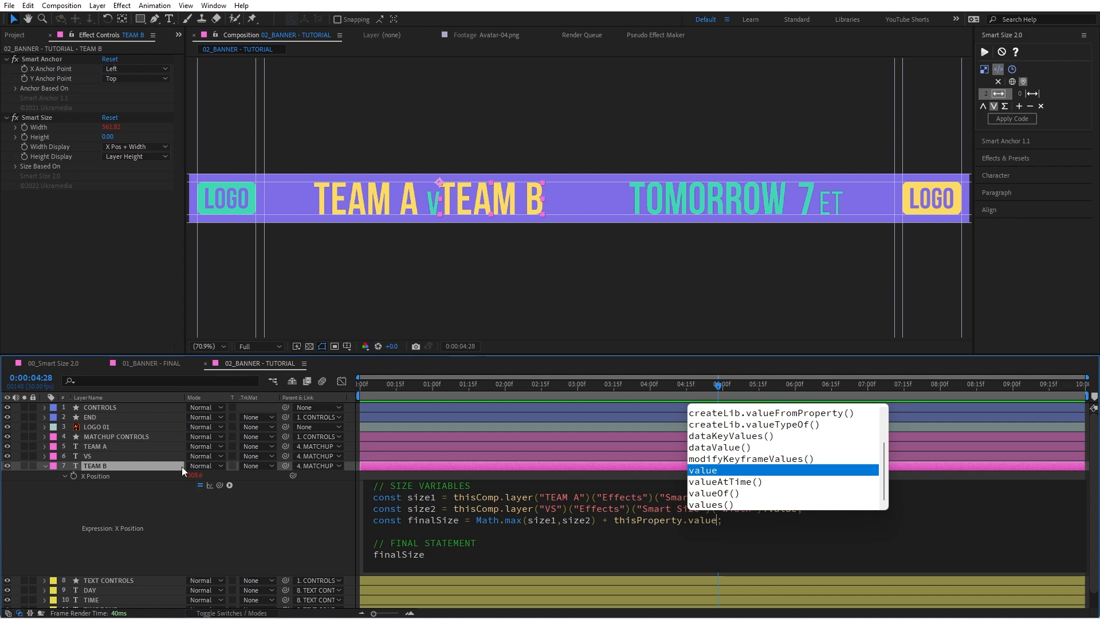
pyautogui.click(196, 483)
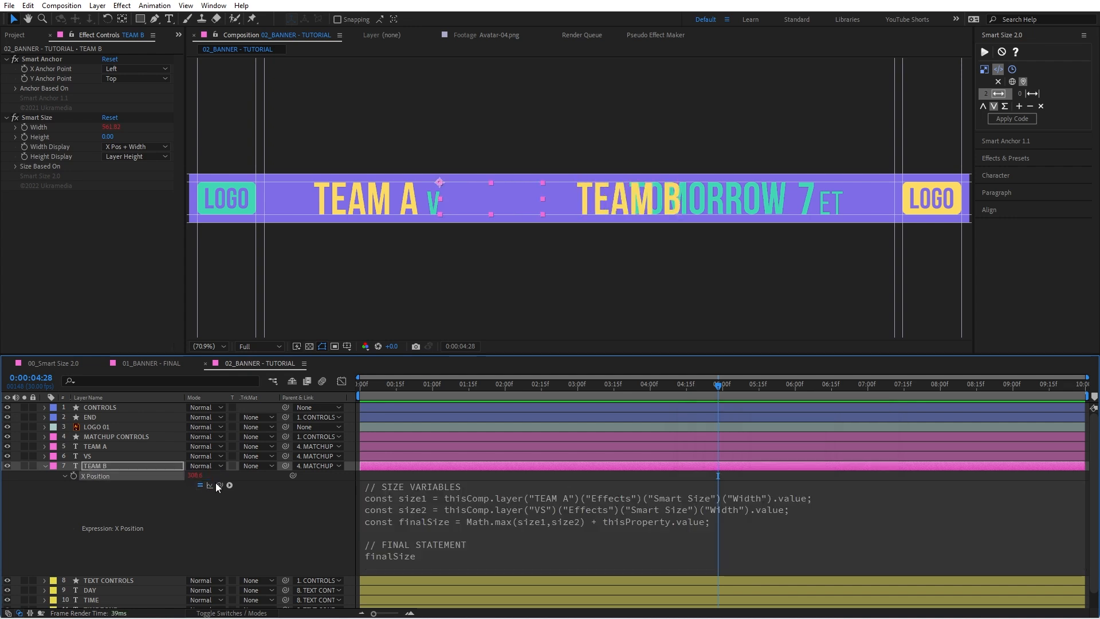
pyautogui.click(208, 504)
# Step: Adjust the VS layer's X Position offset so it resolves to 280.0, and set TEAM B's X Position offset to 25
pyautogui.moveTo(195, 475); pyautogui.dragTo(209, 475)
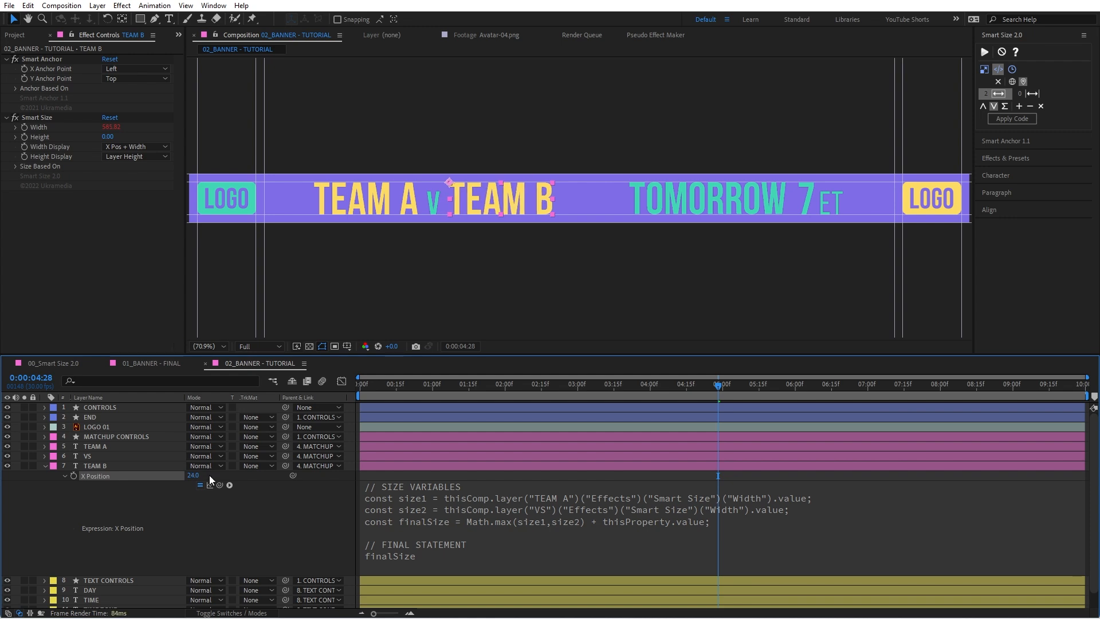
pyautogui.click(118, 455)
pyautogui.press('p')
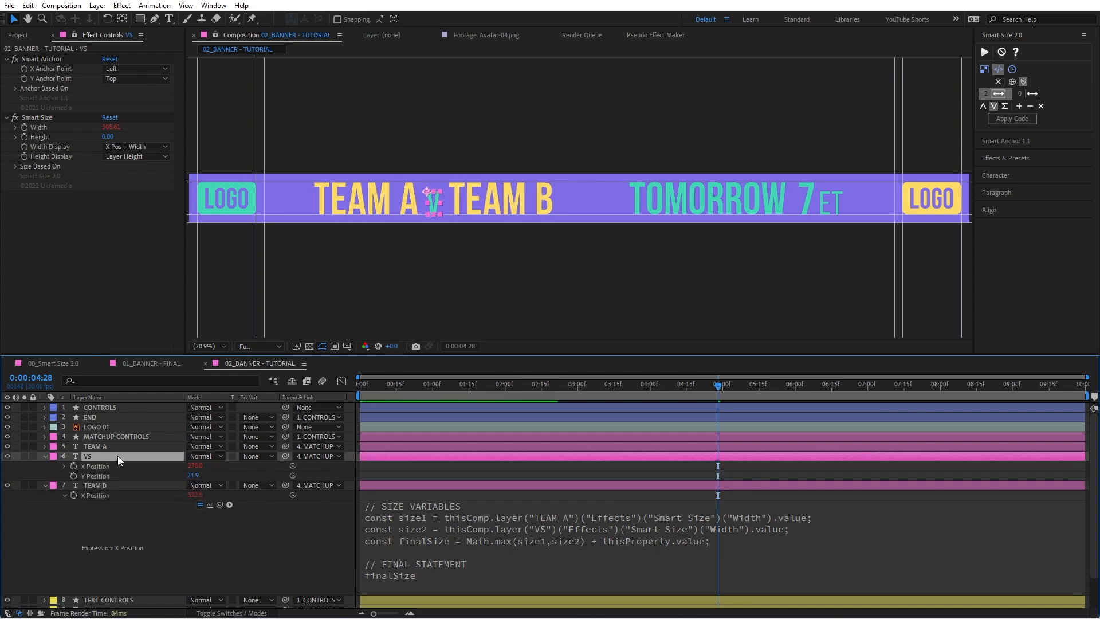
pyautogui.click(195, 465)
pyautogui.write('280')
pyautogui.press('Return')
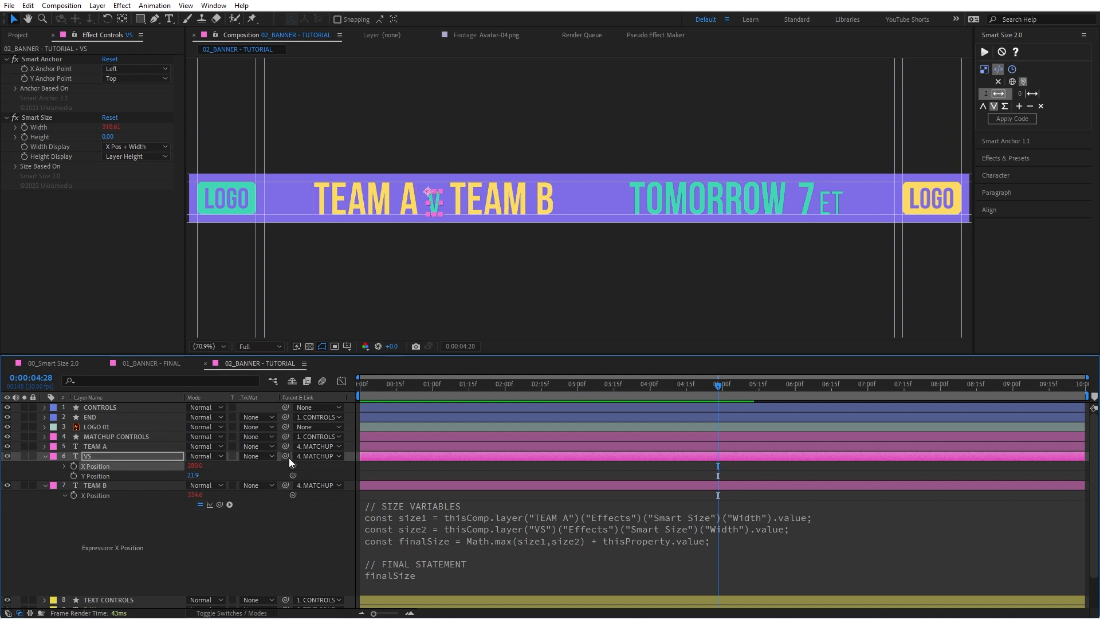
pyautogui.click(194, 495)
pyautogui.write('25')
pyautogui.press('Return')
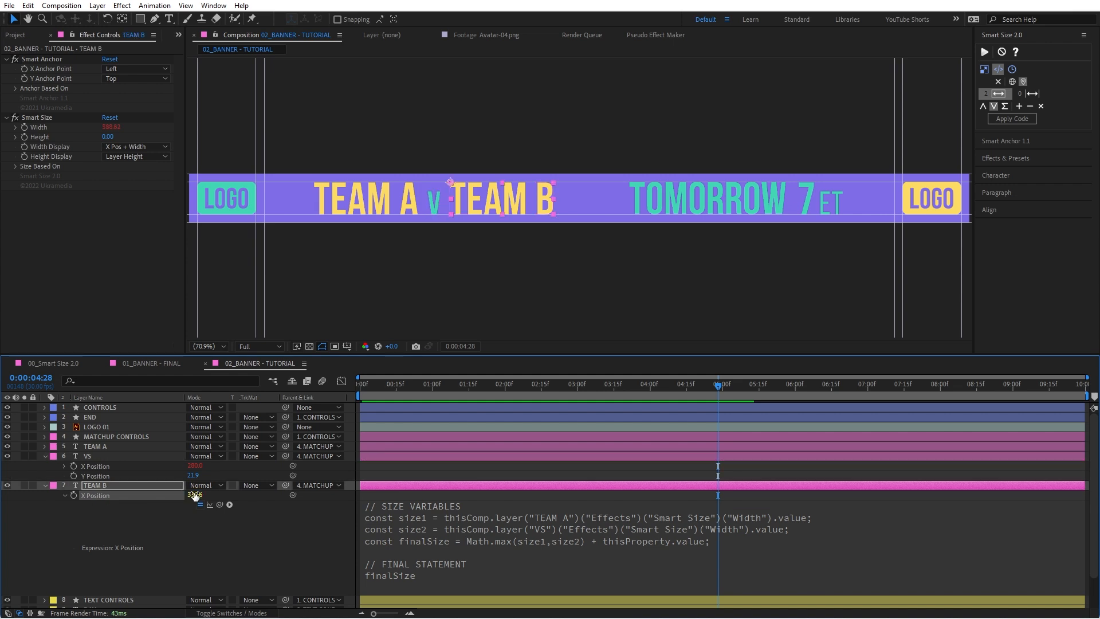
pyautogui.click(261, 551)
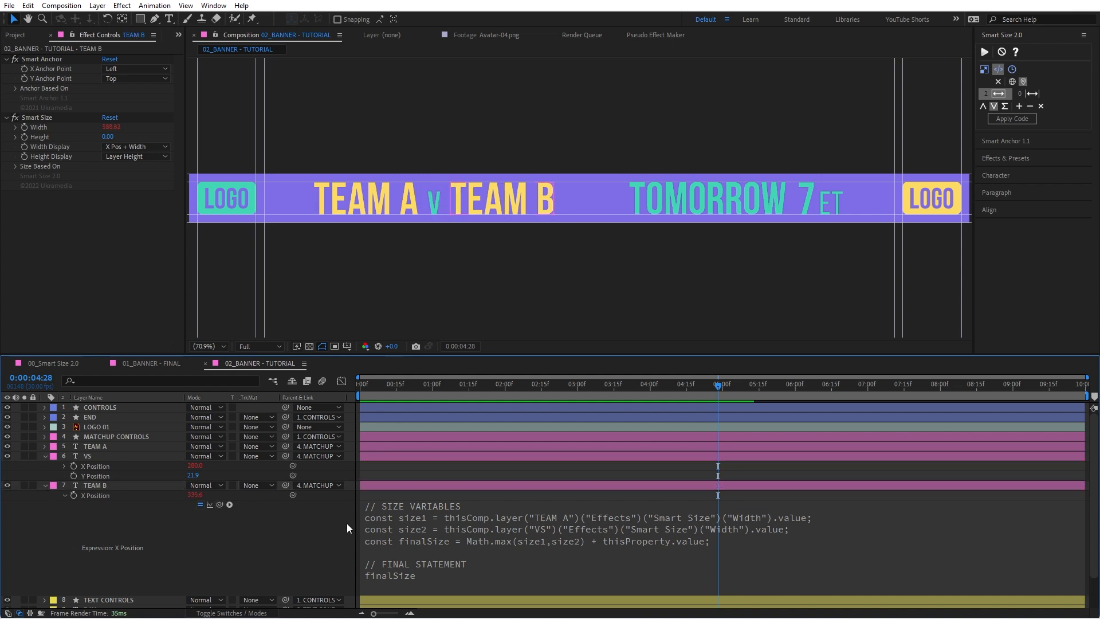
# Step: Test the TEAM B spacing by moving VS and changing TEAM A's text to "asdfasdf", undoing both changes
pyautogui.click(433, 207)
pyautogui.moveTo(443, 204); pyautogui.dragTo(488, 200)
pyautogui.hotkey('ctrl', 'z')
pyautogui.click(385, 204)
pyautogui.moveTo(417, 200); pyautogui.dragTo(456, 198)
pyautogui.doubleClick(416, 204)
pyautogui.write('asdfasdf')
pyautogui.click(302, 551)
pyautogui.hotkey('ctrl', 'a')
pyautogui.click(310, 544)
pyautogui.hotkey('ctrl', 'z')
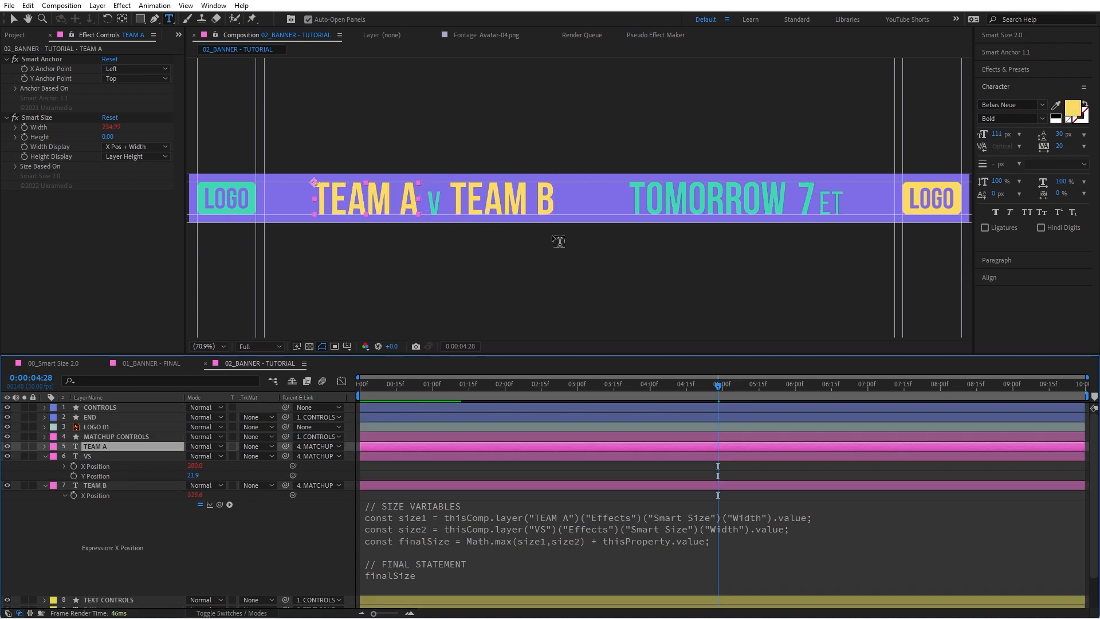
# Step: Return to the Selection tool and collapse all revealed layer properties in the timeline
pyautogui.press('v')
pyautogui.click(318, 534)
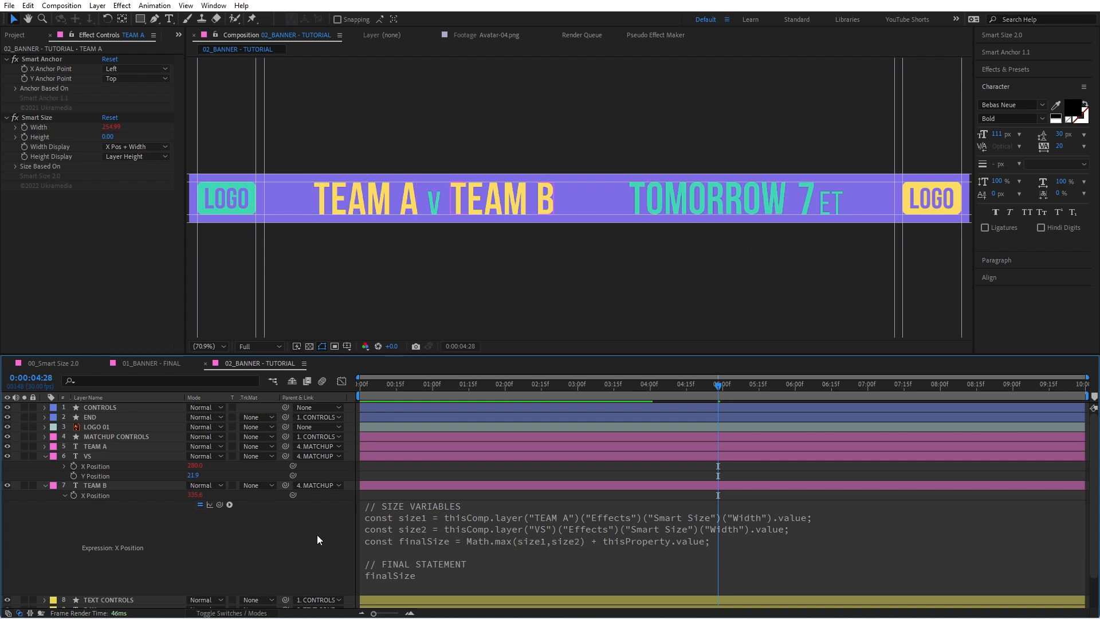
pyautogui.press('t')
pyautogui.press('t')
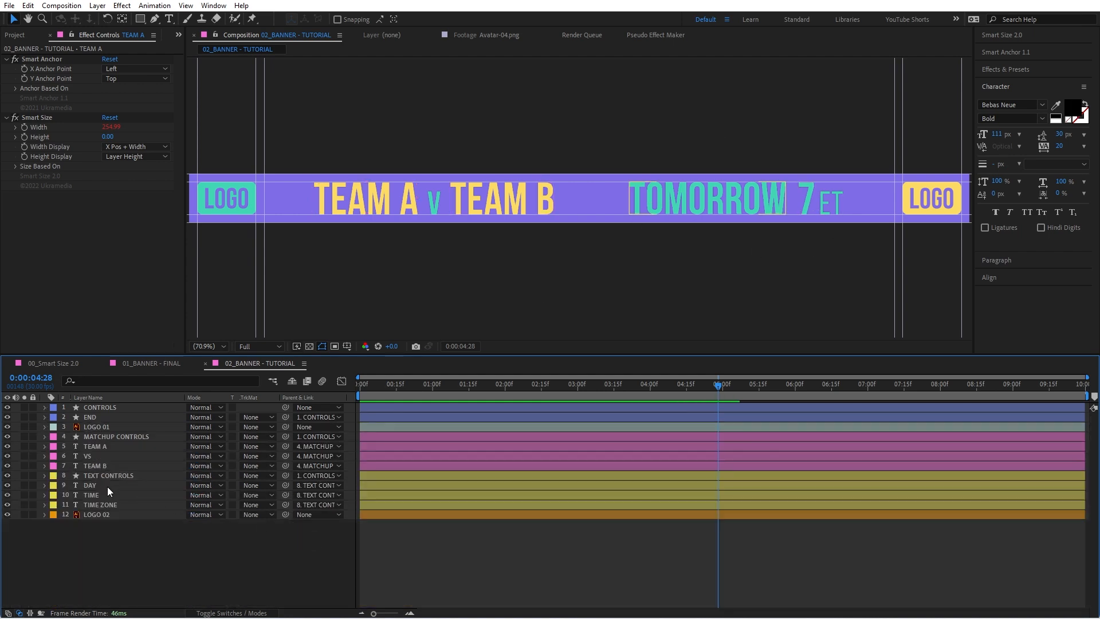
# Step: Filter the DAY layer for "smartsi" and replace the stored Smart Size sizes with its Width, using the Σ calculation option
pyautogui.click(722, 199)
pyautogui.click(806, 200)
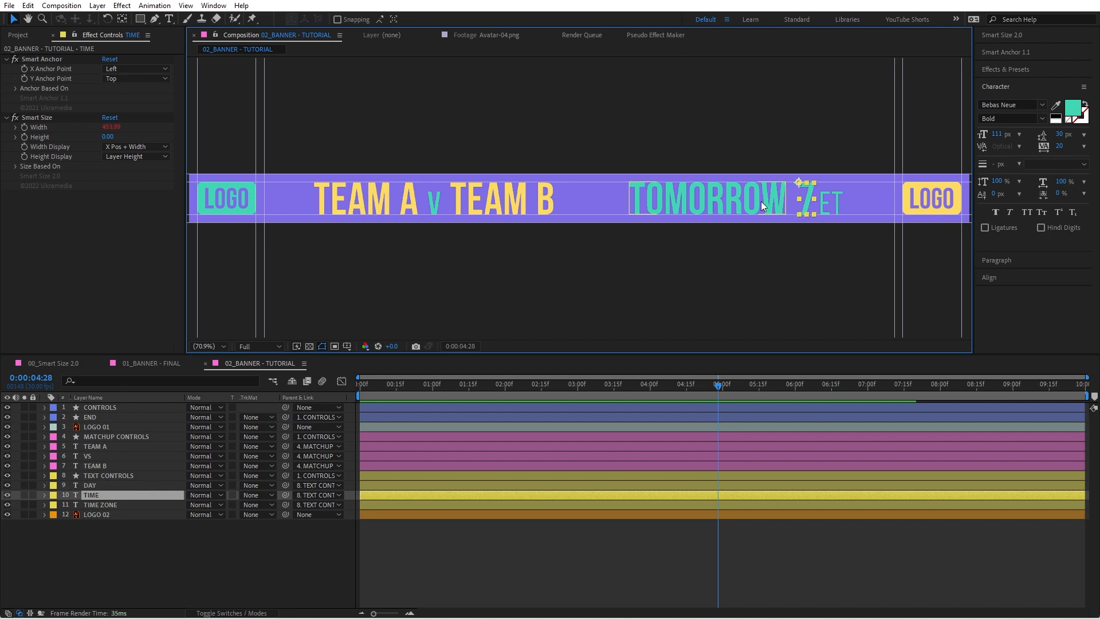
pyautogui.click(706, 210)
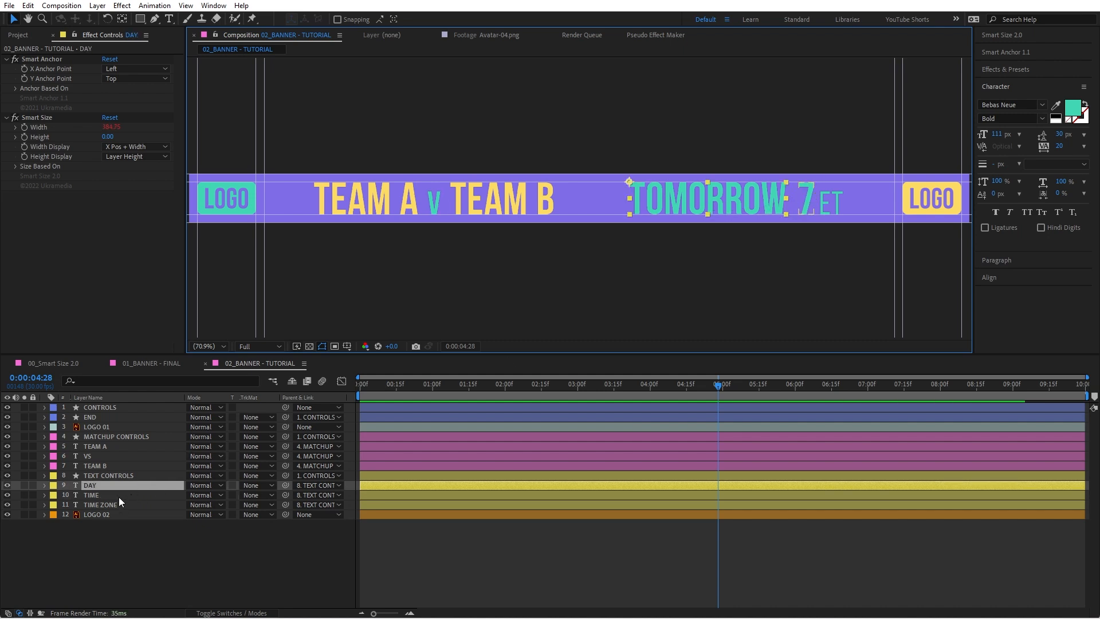
pyautogui.click(108, 485)
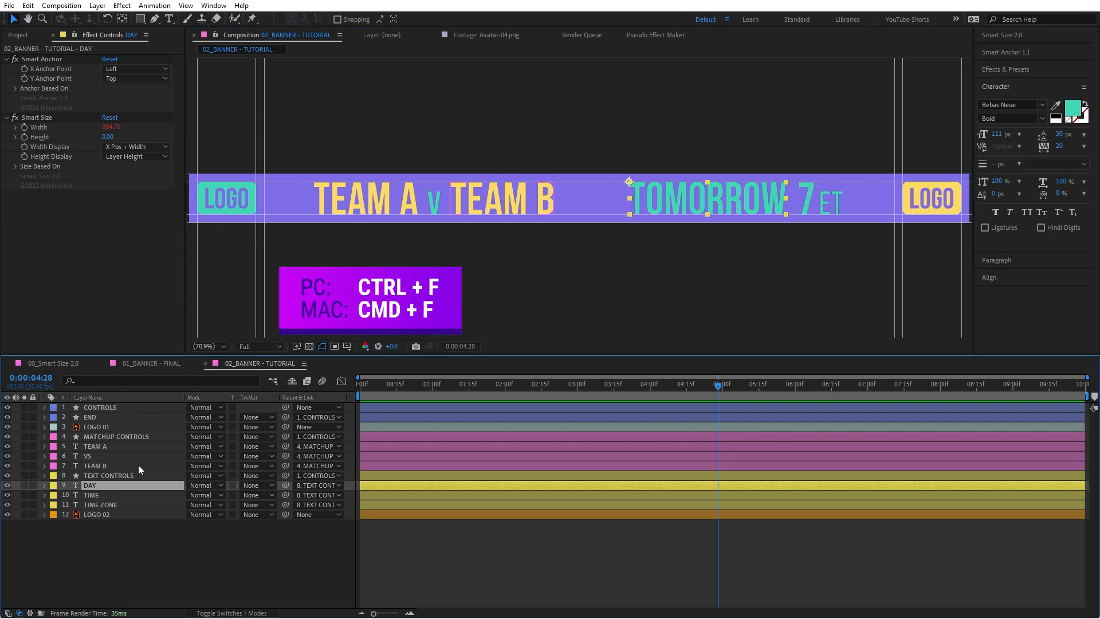
pyautogui.hotkey('ctrl', 'f')
pyautogui.write('smartsi')
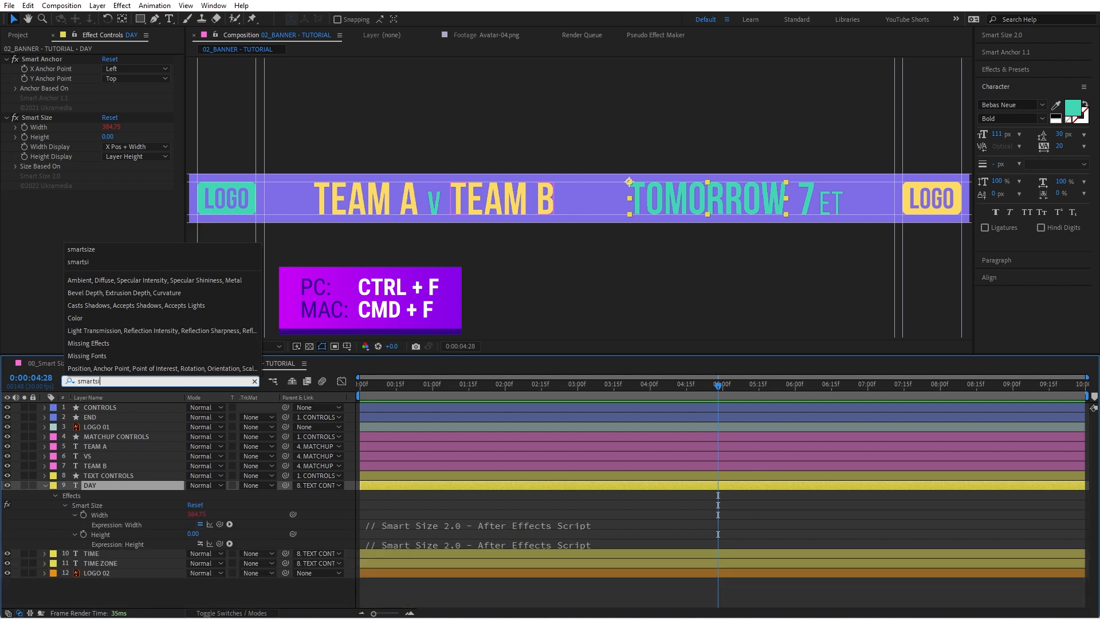
pyautogui.click(112, 516)
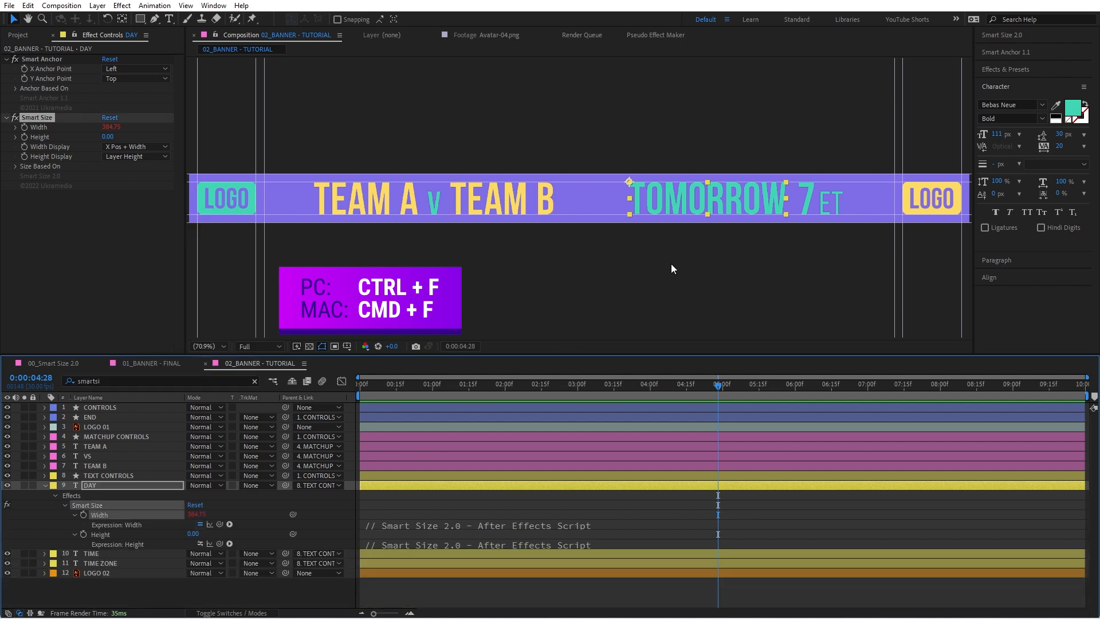
pyautogui.click(991, 35)
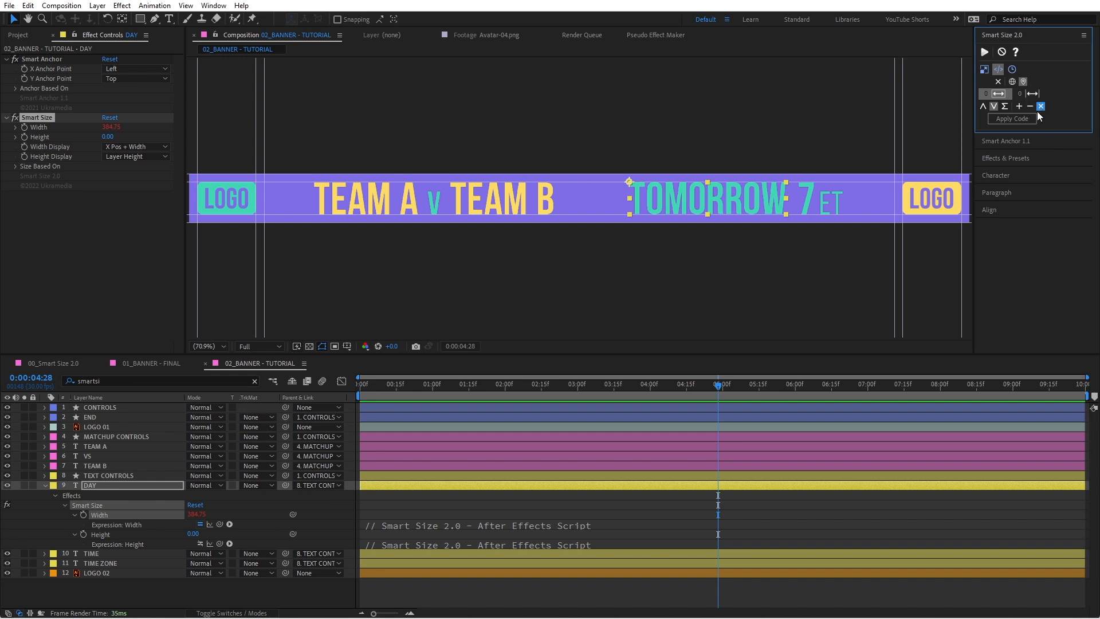
pyautogui.click(1019, 106)
# Step: Separate the TIME layer's Position into X and Y dimensions and isolate its X Position
pyautogui.click(125, 553)
pyautogui.press('p')
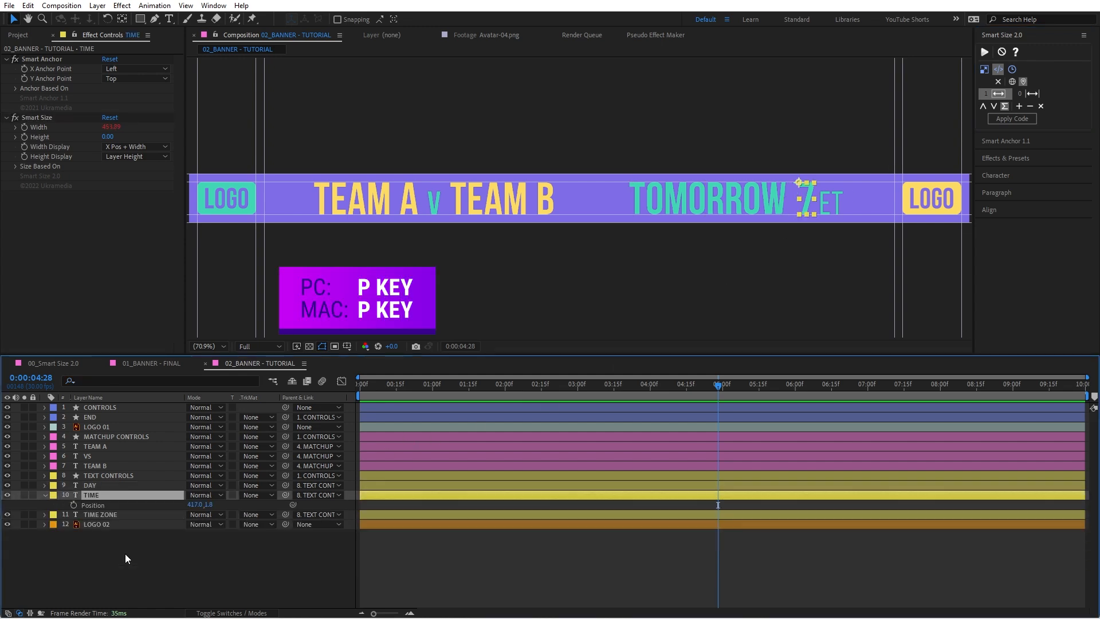
pyautogui.rightClick(95, 509)
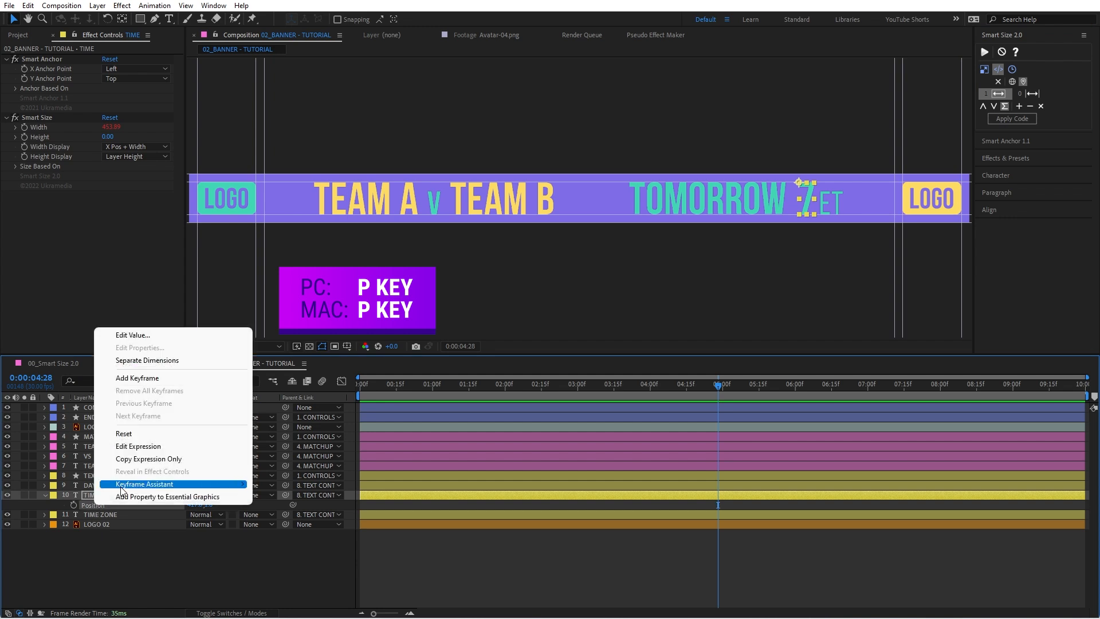
pyautogui.click(164, 361)
pyautogui.click(130, 545)
pyautogui.keyDown('alt'); pyautogui.keyDown('shift'); pyautogui.click(102, 517); pyautogui.keyUp('shift'); pyautogui.keyUp('alt')
pyautogui.click(100, 504)
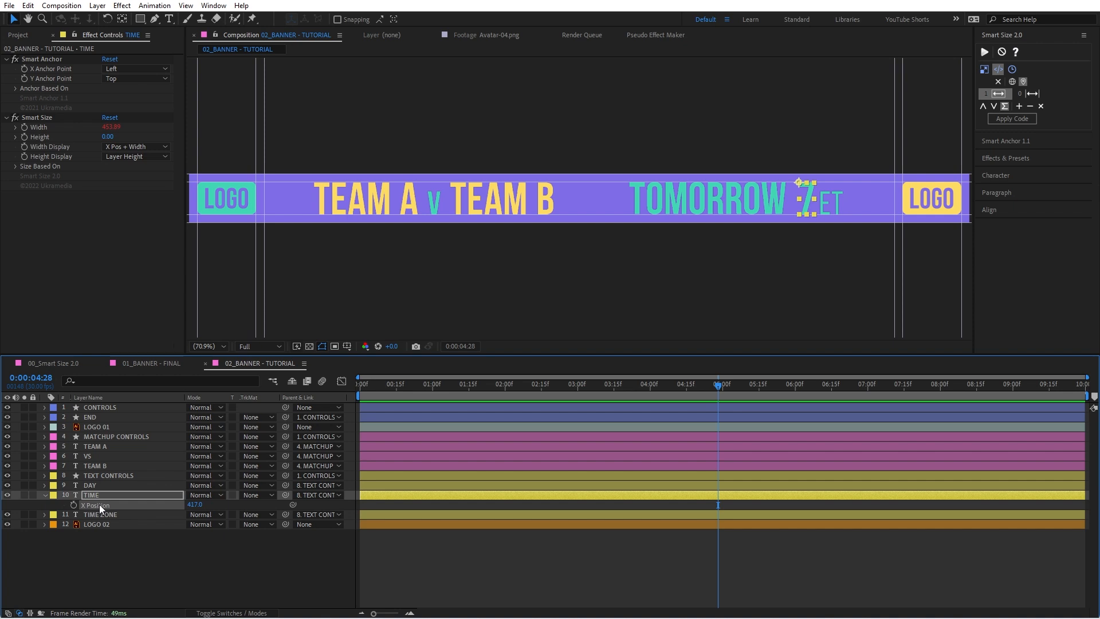
# Step: Apply the stored Smart Size code to TIME's X Position and set that property's base value to 25
pyautogui.click(1012, 122)
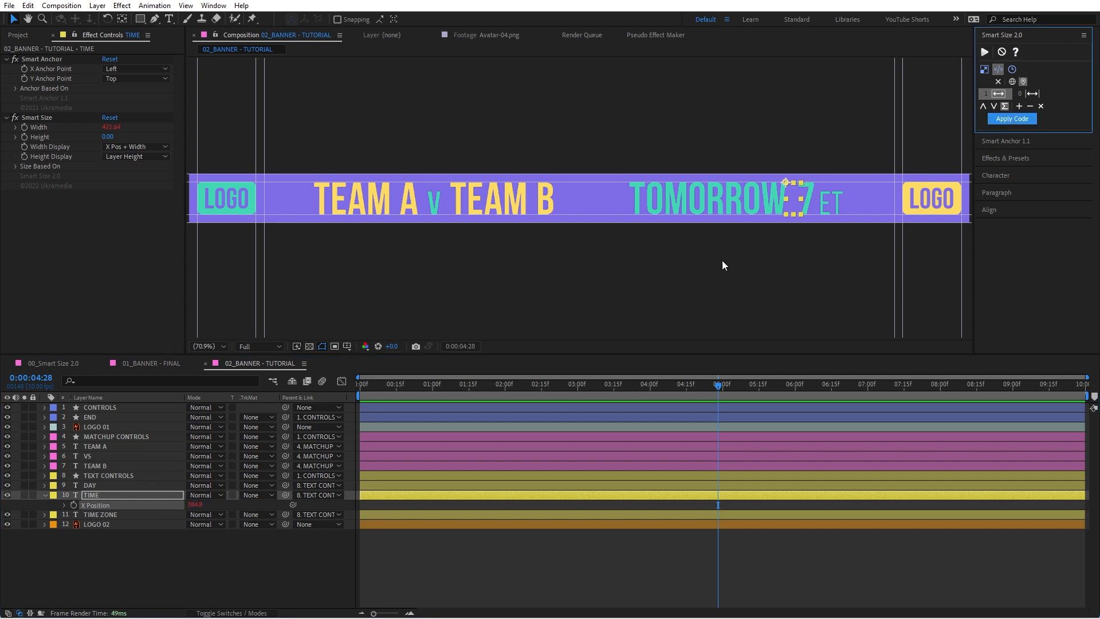
pyautogui.click(195, 504)
pyautogui.press('Escape')
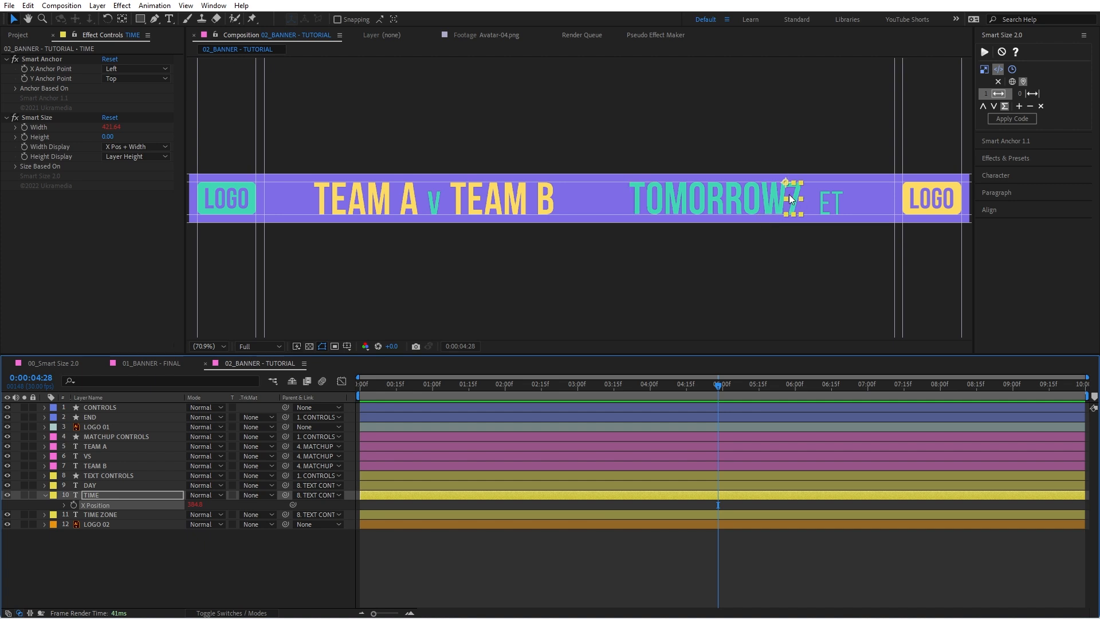
pyautogui.click(195, 504)
pyautogui.write('25')
pyautogui.press('Return')
pyautogui.click(284, 573)
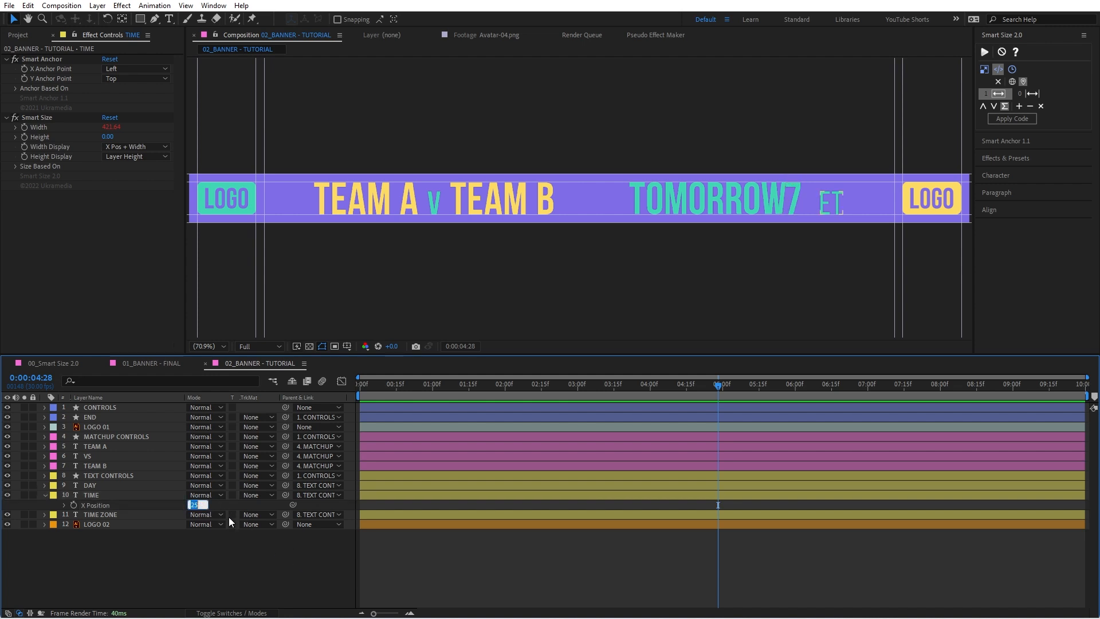
pyautogui.press('Escape')
# Step: Append "+ thisProperty.value" to the finalSize line of TIME's X Position expression, commit it, and check the base value
pyautogui.click(410, 514)
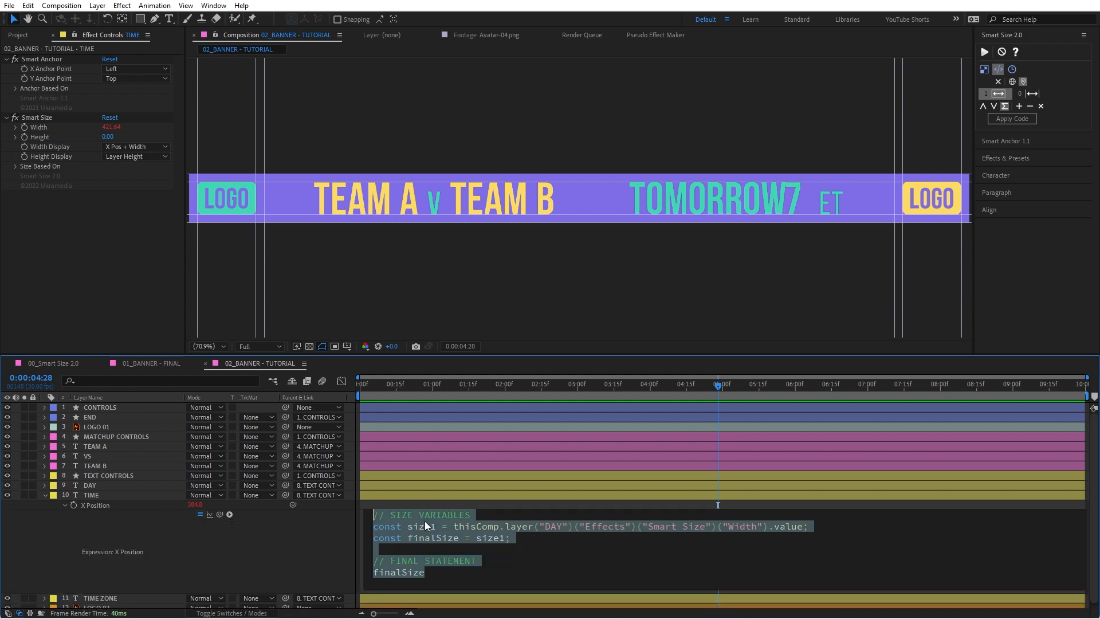
pyautogui.click(505, 538)
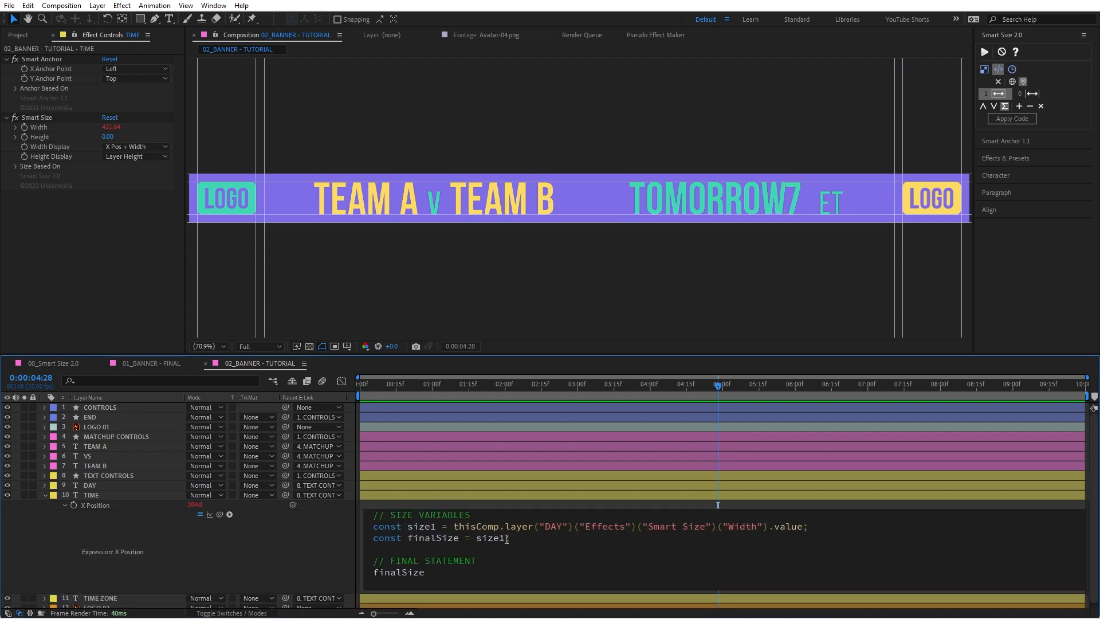
pyautogui.write('+ thisPr')
pyautogui.press('Down')
pyautogui.press('Return')
pyautogui.write('.value')
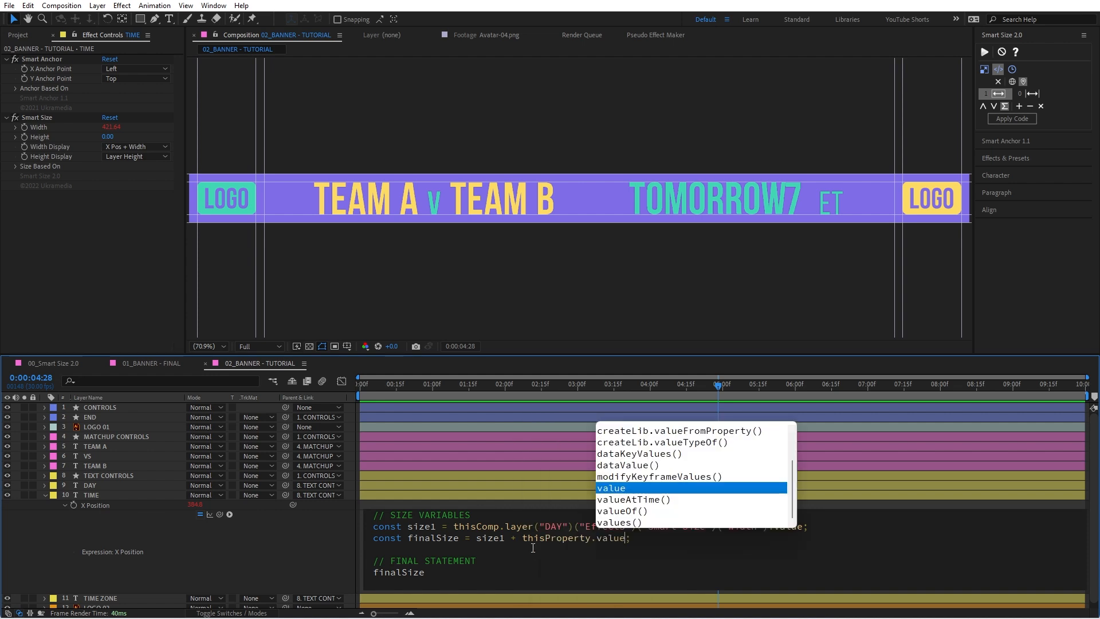
pyautogui.click(257, 533)
pyautogui.click(195, 504)
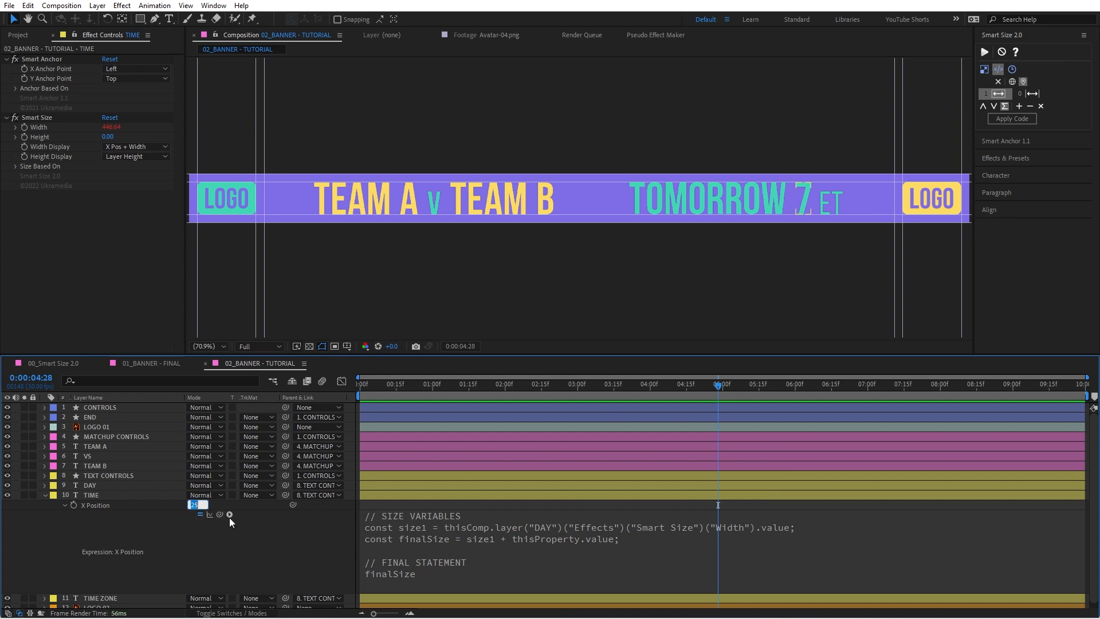
pyautogui.click(270, 542)
# Step: Test the TIME spacing by moving the DAY text and changing it to "asdfasd", undoing both changes
pyautogui.click(759, 203)
pyautogui.moveTo(786, 199); pyautogui.dragTo(756, 203)
pyautogui.hotkey('ctrl', 'z')
pyautogui.doubleClick(725, 201)
pyautogui.click(733, 203)
pyautogui.hotkey('ctrl', 'a')
pyautogui.write('asdfasd')
pyautogui.press('Escape')
pyautogui.hotkey('ctrl', 'z')
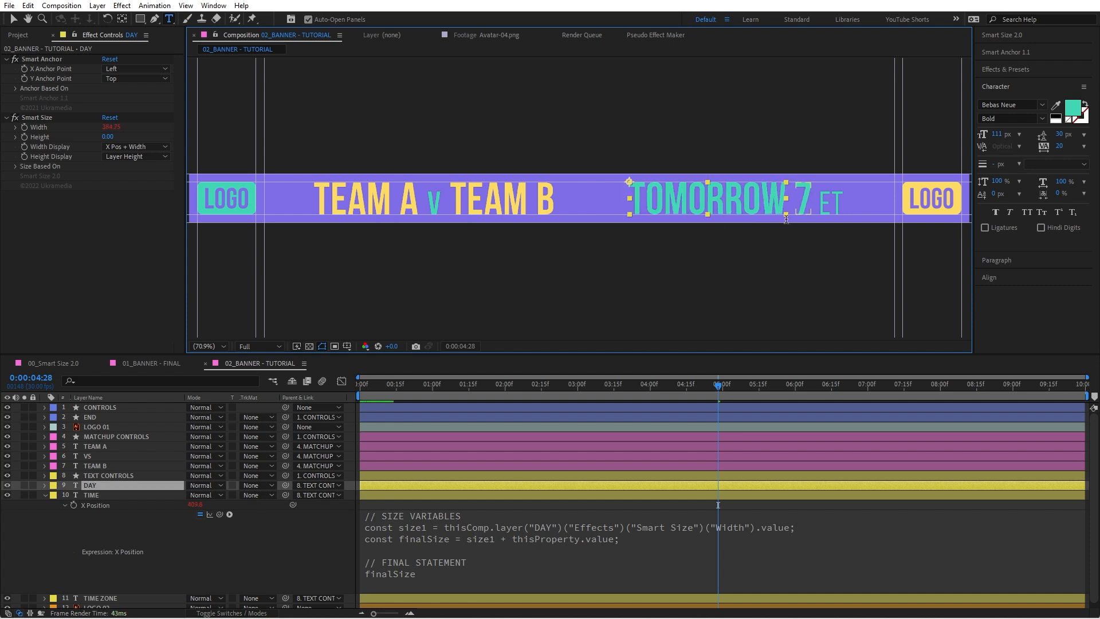
pyautogui.click(273, 527)
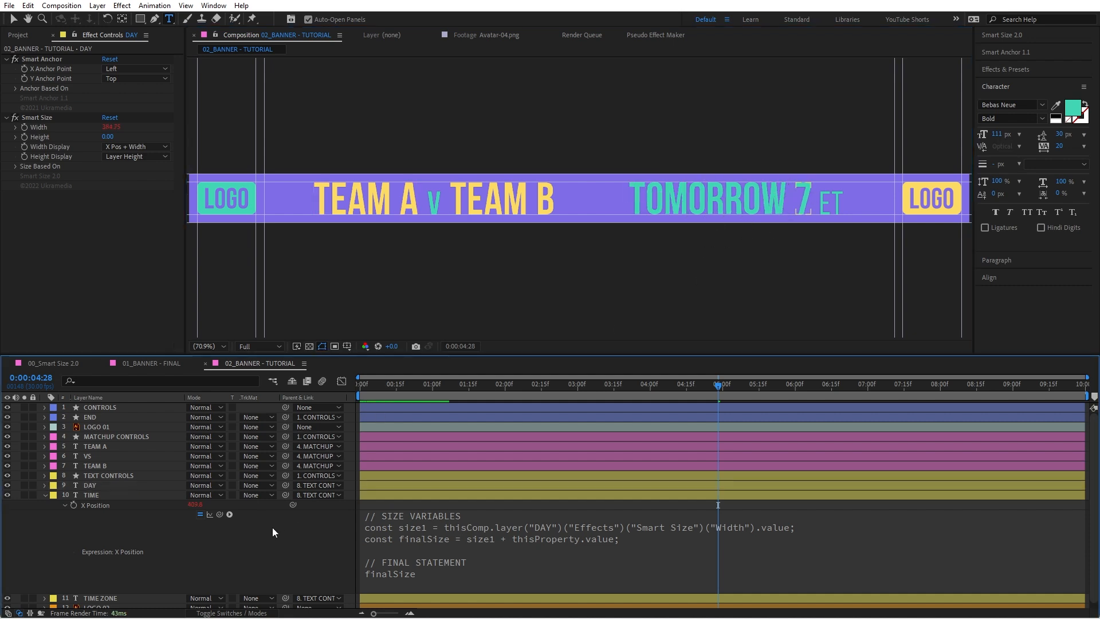
# Step: Find the Smart Size Width properties of the DAY and TIME layers and isolate them in the timeline
pyautogui.click(95, 488)
pyautogui.keyDown('shift'); pyautogui.click(96, 496); pyautogui.keyUp('shift')
pyautogui.press('v')
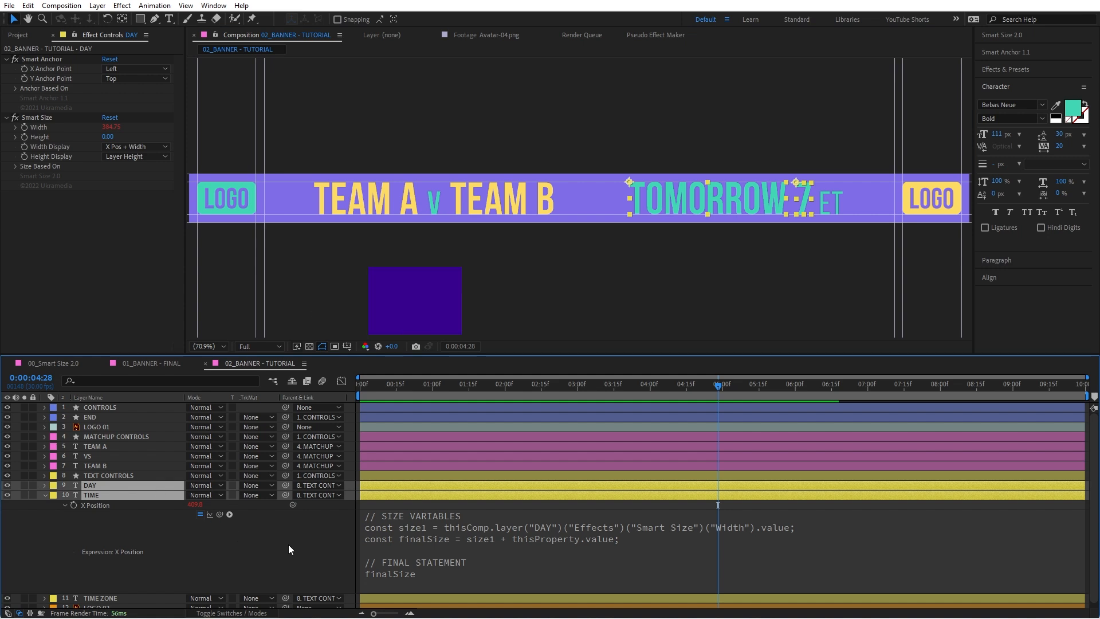
pyautogui.hotkey('ctrl', 'f')
pyautogui.write('smartsi')
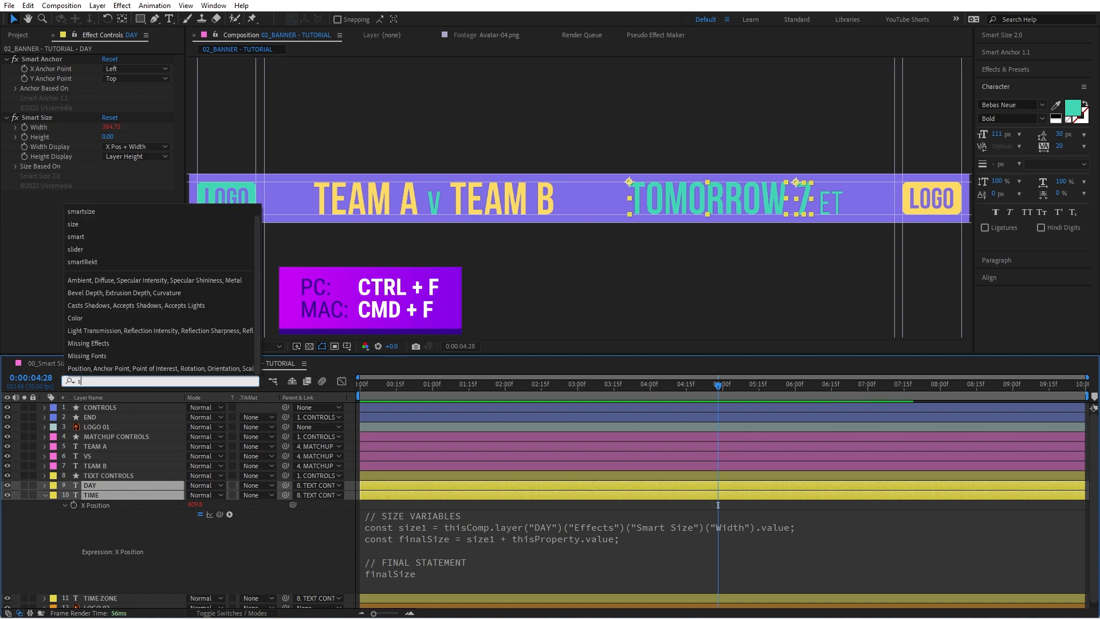
pyautogui.click(135, 515)
pyautogui.keyDown('ctrl'); pyautogui.click(104, 582); pyautogui.keyUp('ctrl')
pyautogui.press('s')
pyautogui.press('s')
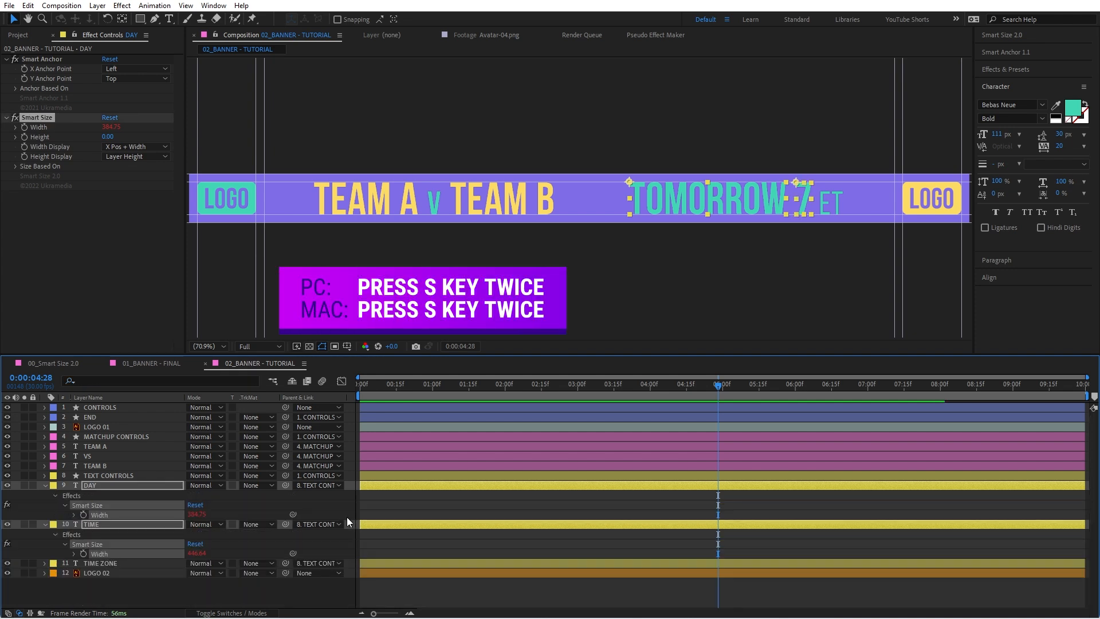
# Step: Replace the stored Smart Size code properties with the DAY and TIME widths, using the maximum value as the final size
pyautogui.click(1002, 35)
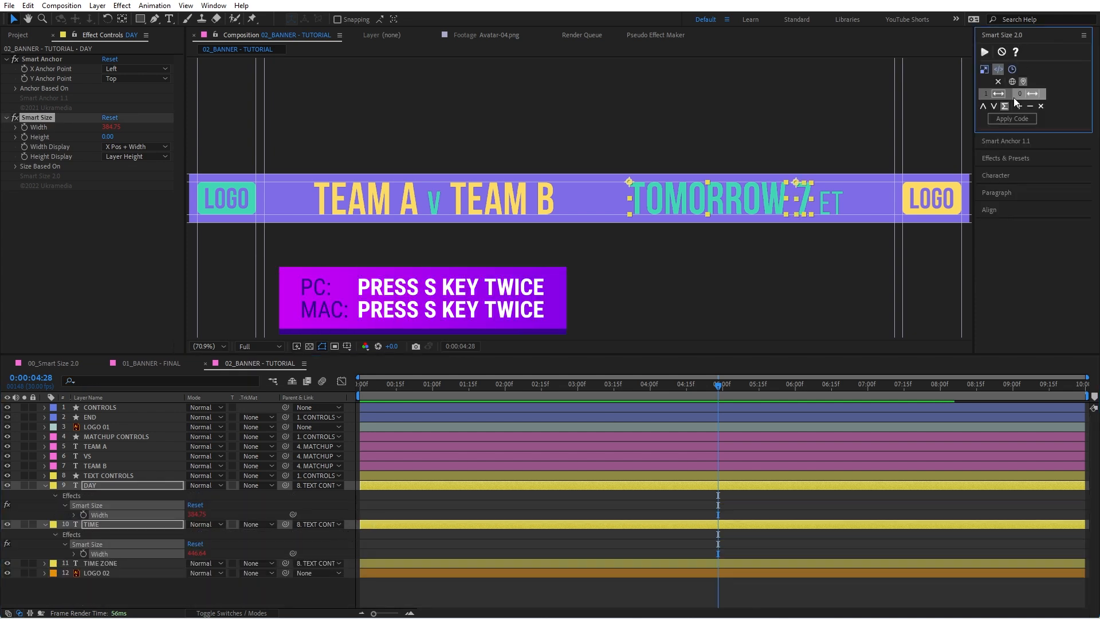
pyautogui.click(1039, 107)
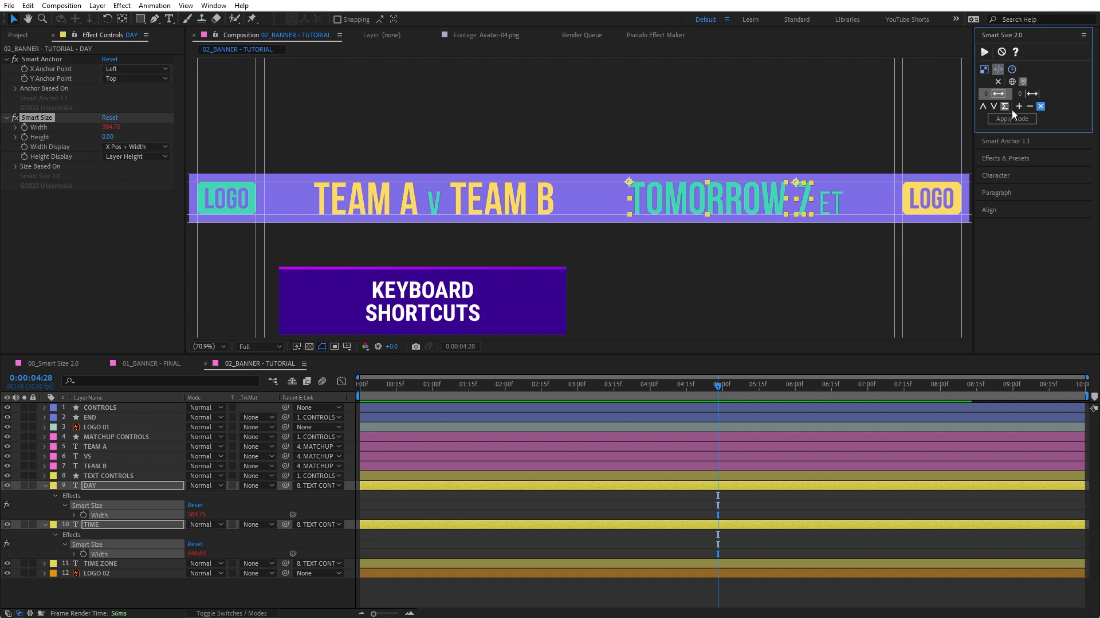
pyautogui.click(1020, 107)
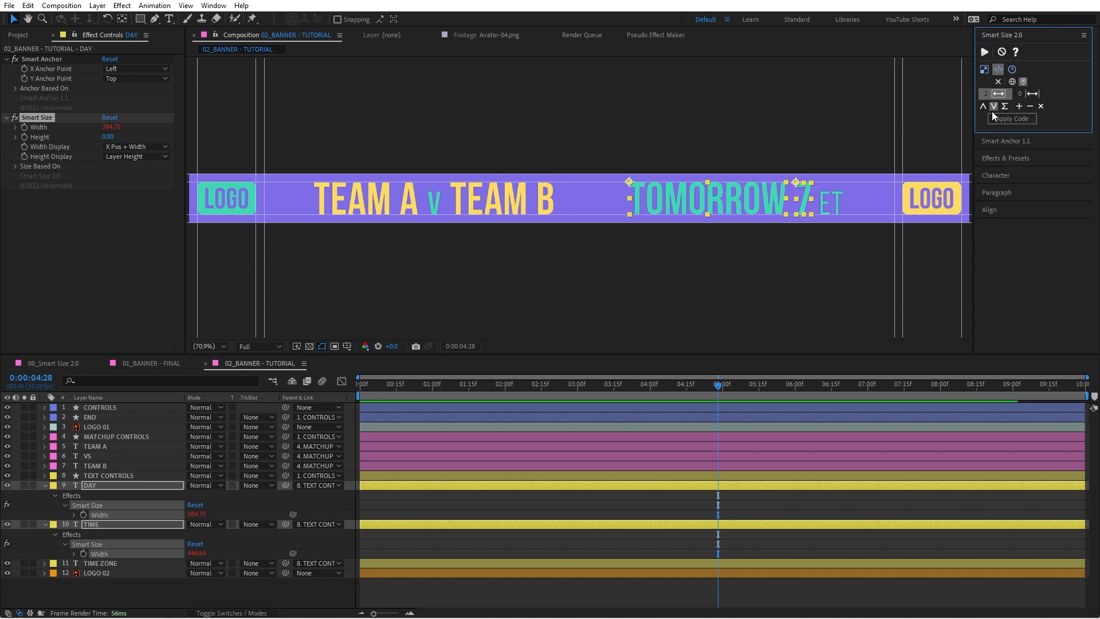
# Step: Separate the TIME ZONE layer's Position into X and Y dimensions and isolate its X Position
pyautogui.click(108, 563)
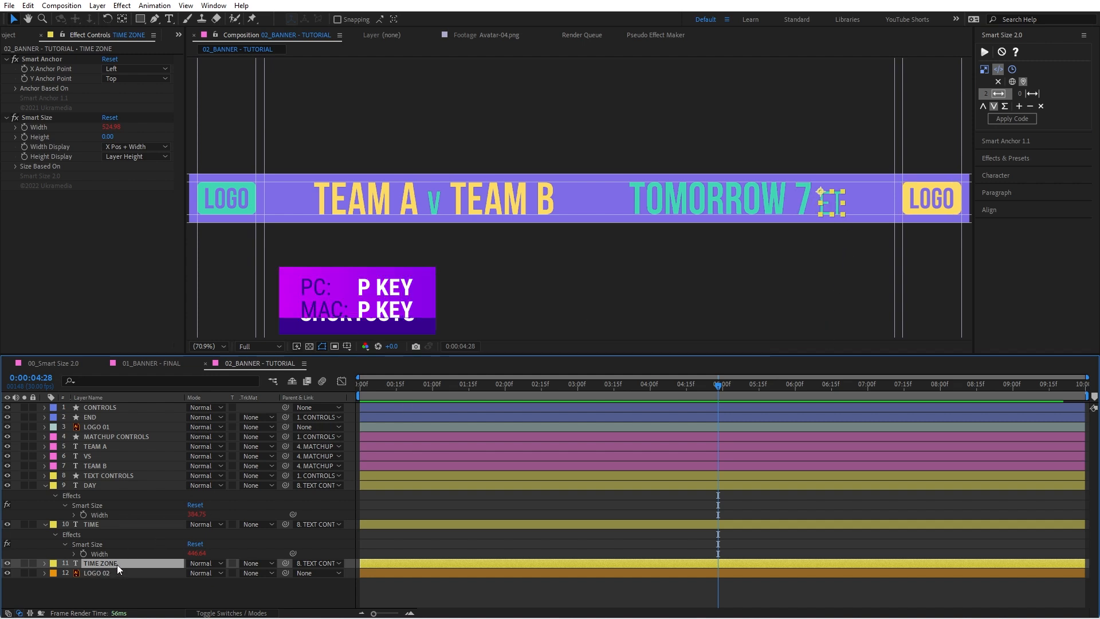
pyautogui.press('p')
pyautogui.rightClick(129, 572)
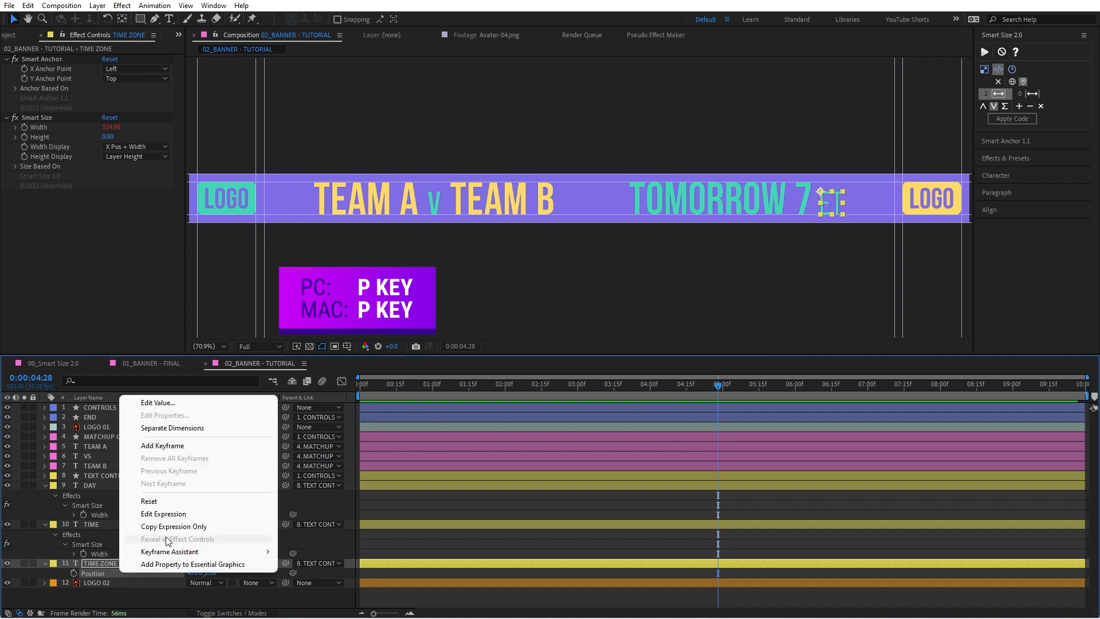
pyautogui.click(161, 431)
pyautogui.keyDown('alt'); pyautogui.keyDown('shift'); pyautogui.click(98, 582); pyautogui.keyUp('shift'); pyautogui.keyUp('alt')
pyautogui.click(117, 574)
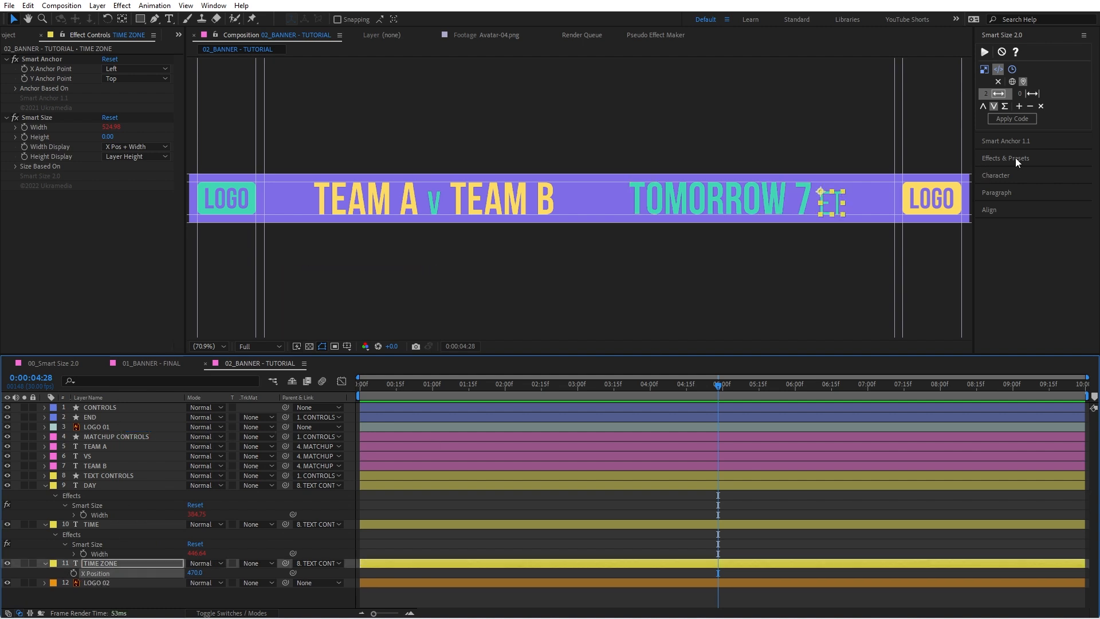
# Step: Apply the stored Smart Size code to TIME ZONE's X Position and set that property's base value to 25
pyautogui.click(1018, 120)
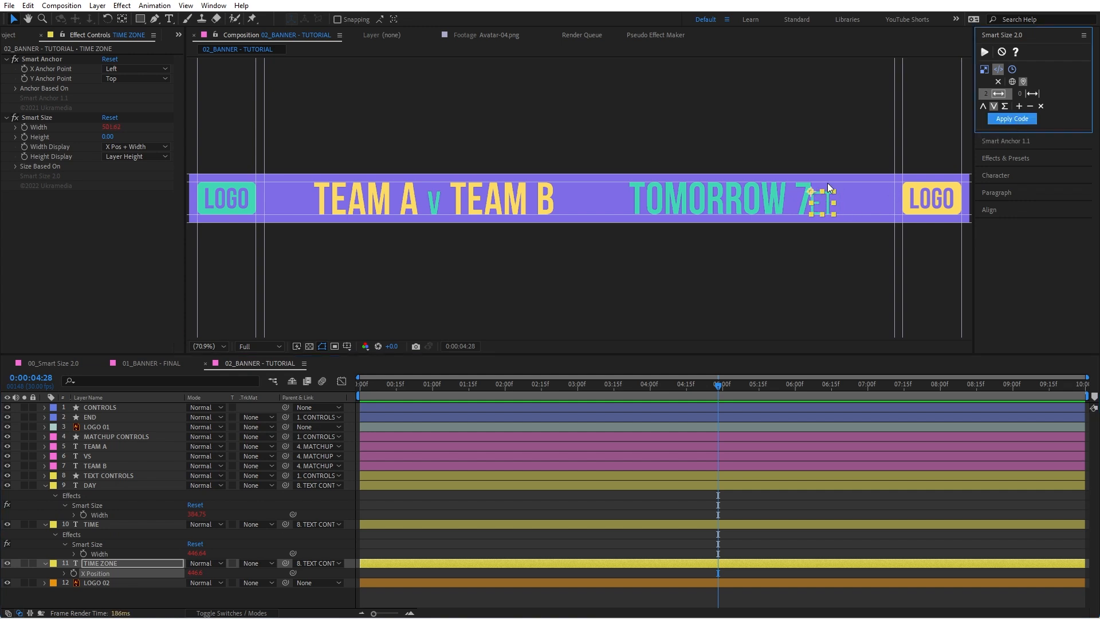
pyautogui.click(194, 573)
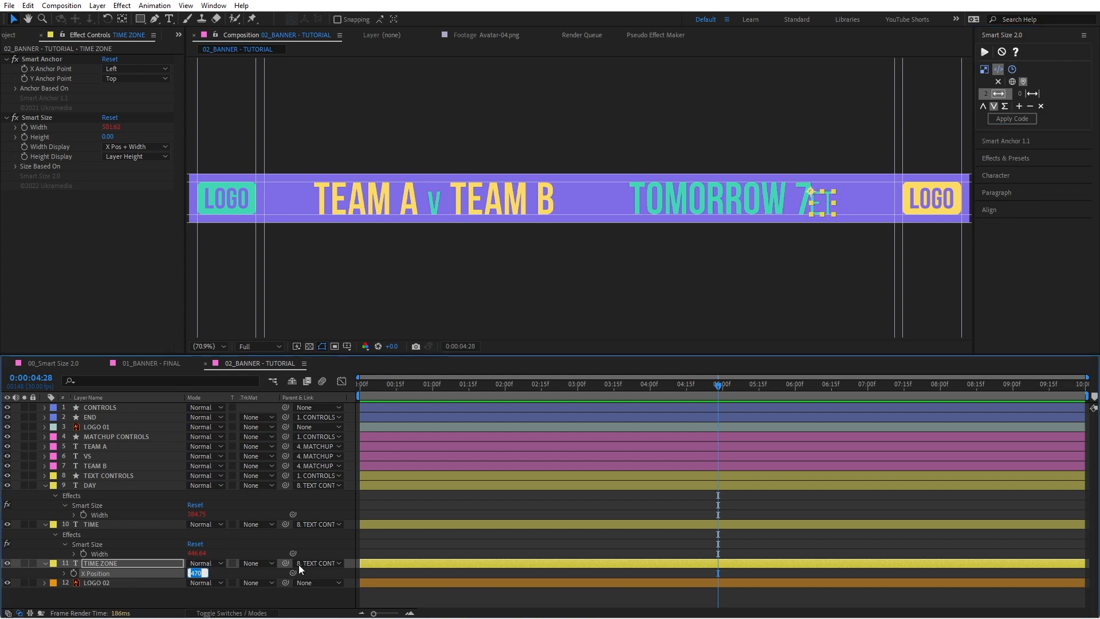
pyautogui.write('25')
pyautogui.press('Return')
# Step: Append "+ thisProperty.value" to the finalSize line of TIME ZONE's X Position expression and commit it
pyautogui.click(64, 573)
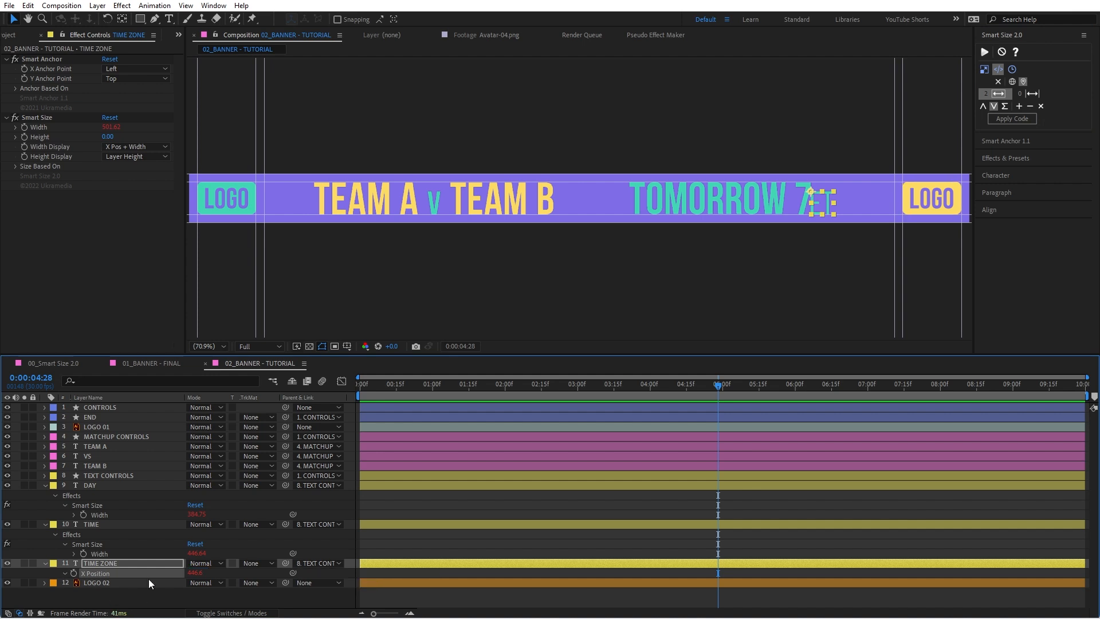
pyautogui.click(46, 524)
pyautogui.click(45, 486)
pyautogui.click(467, 523)
pyautogui.click(499, 537)
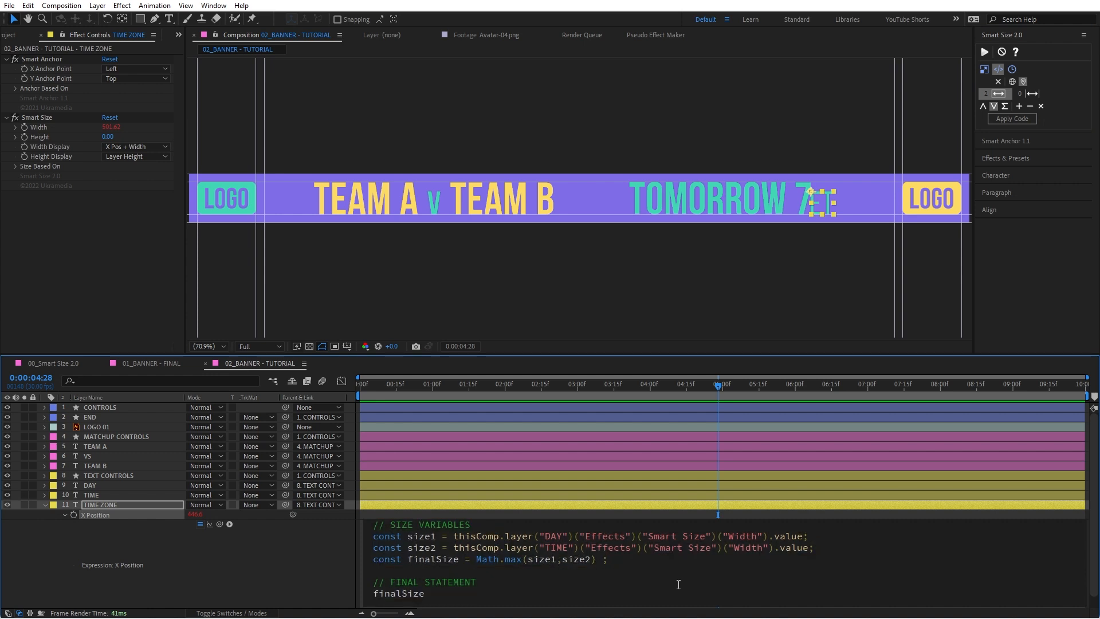
pyautogui.write('+ thisP')
pyautogui.press('Down')
pyautogui.press('Return')
pyautogui.write('.value')
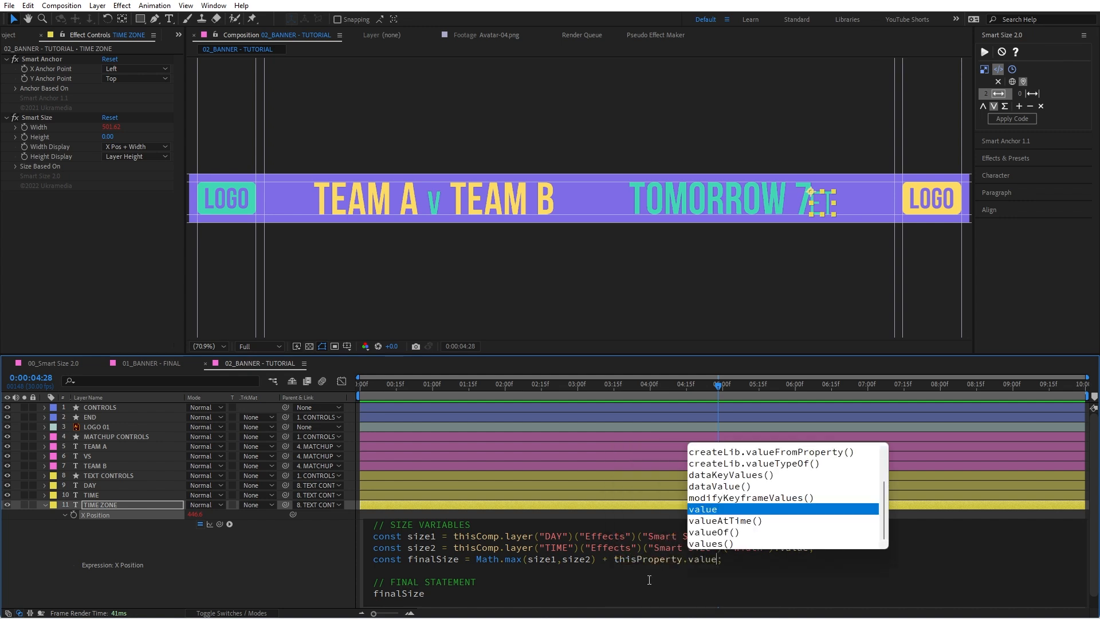
pyautogui.click(267, 537)
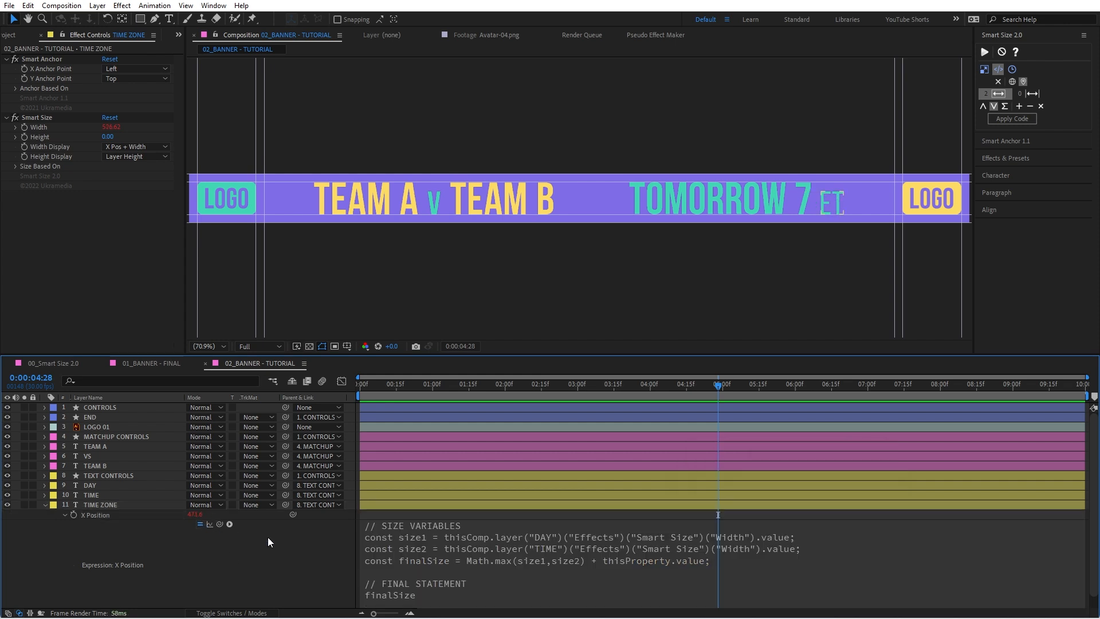
# Step: Set the base value of TIME ZONE's X Position to 10
pyautogui.click(200, 514)
pyautogui.write('10')
pyautogui.press('Return')
pyautogui.click(329, 579)
# Step: Test TIME ZONE's spacing by moving the preceding text in the banner, undo the move, and collapse the TIME ZONE layer
pyautogui.click(783, 201)
pyautogui.moveTo(785, 199)
pyautogui.mouseDown()
pyautogui.moveTo(823, 196)
pyautogui.moveTo(731, 199)
pyautogui.moveTo(787, 198)
pyautogui.mouseUp()
pyautogui.click(816, 200)
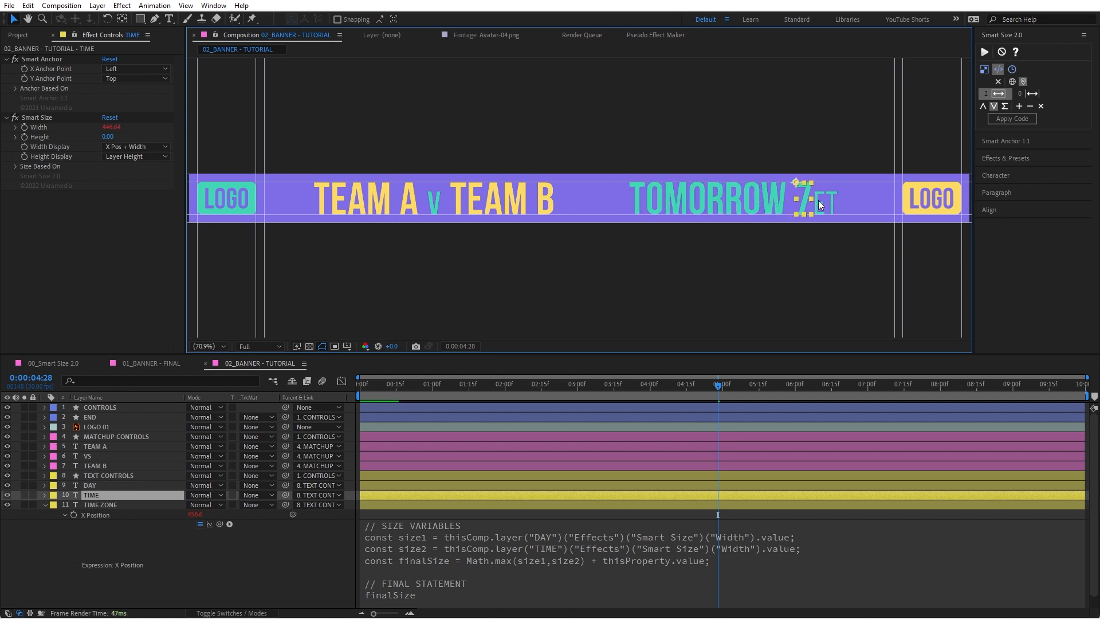
pyautogui.hotkey('ctrl', 'z')
pyautogui.click(118, 526)
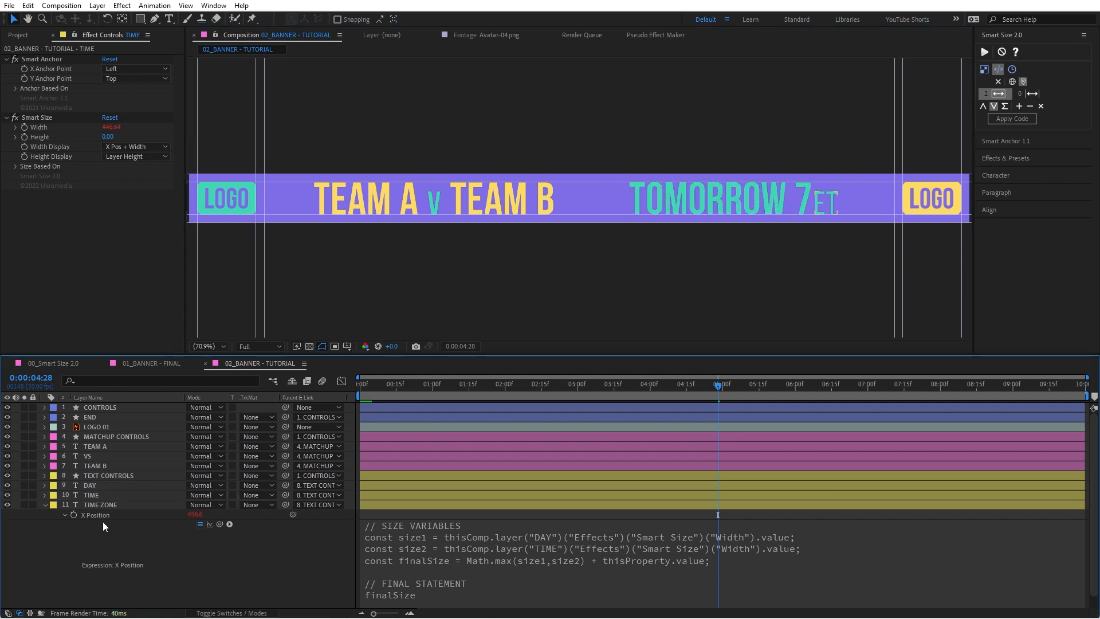
pyautogui.click(44, 505)
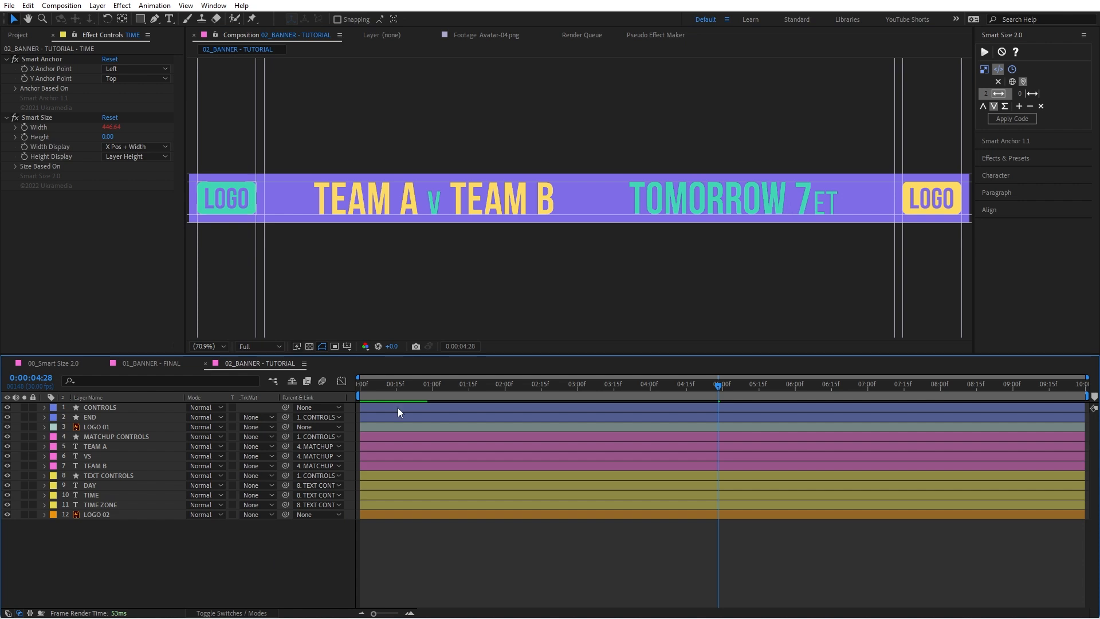
pyautogui.click(114, 475)
pyautogui.keyDown('ctrl'); pyautogui.click(117, 437); pyautogui.keyUp('ctrl')
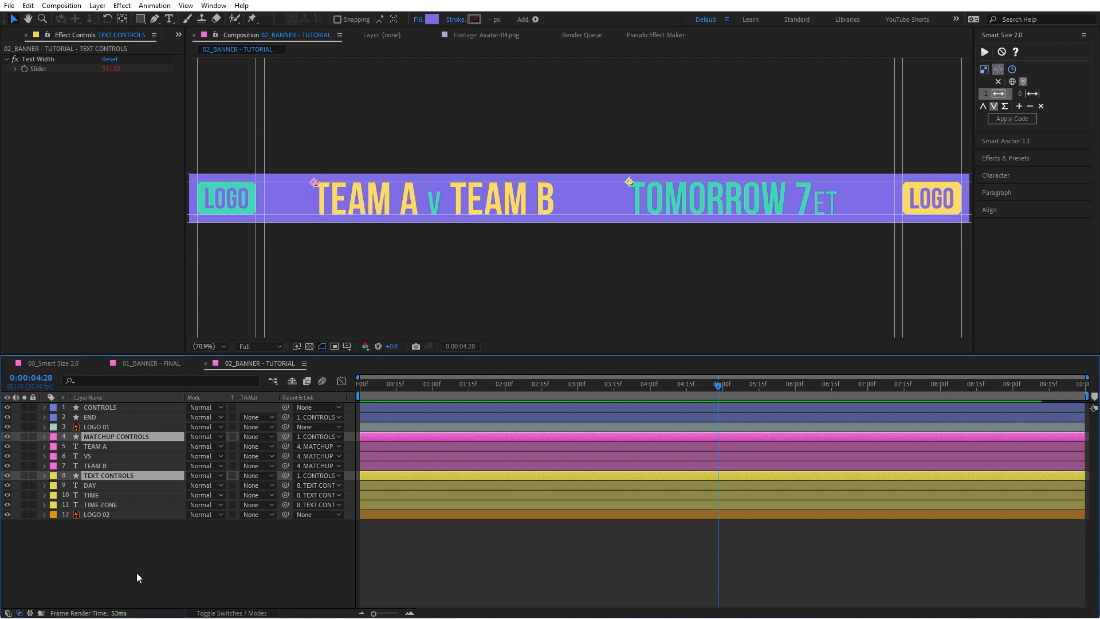
pyautogui.click(140, 530)
pyautogui.click(80, 408)
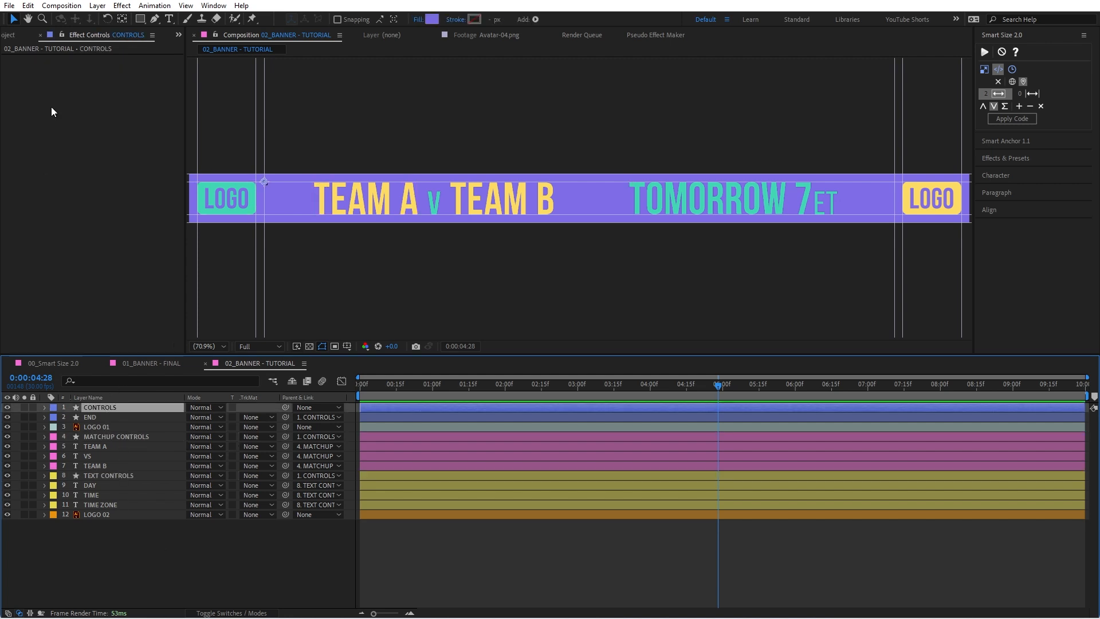
pyautogui.rightClick(50, 105)
pyautogui.click(201, 538)
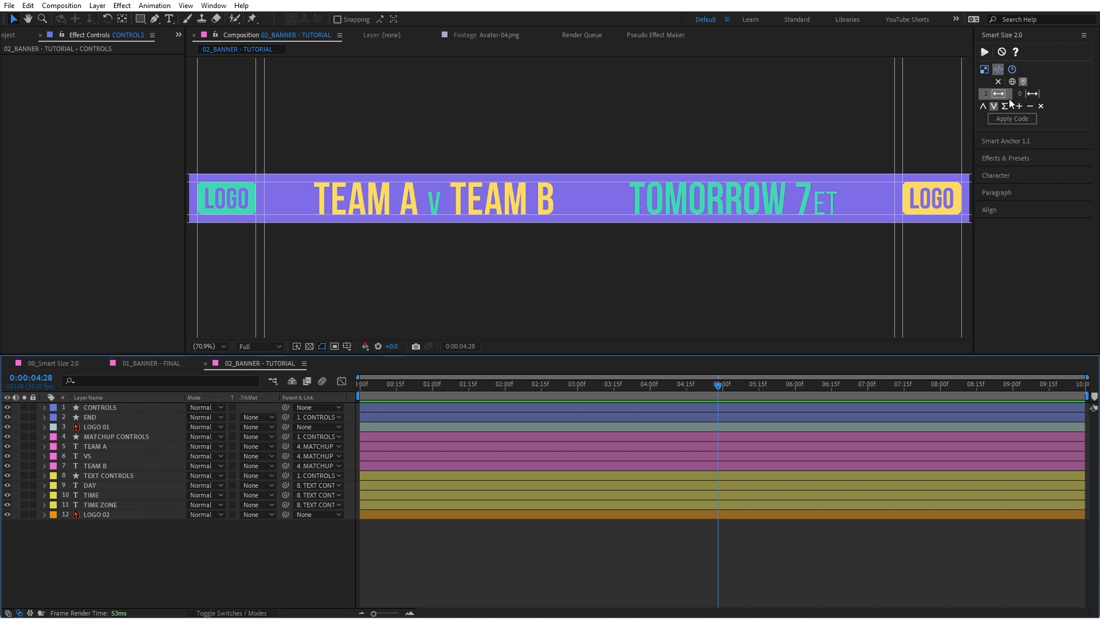
# Step: Isolate the MatchUp Width and Text Width sliders of the MATCHUP CONTROLS and TEXT CONTROLS layers in the timeline
pyautogui.click(135, 438)
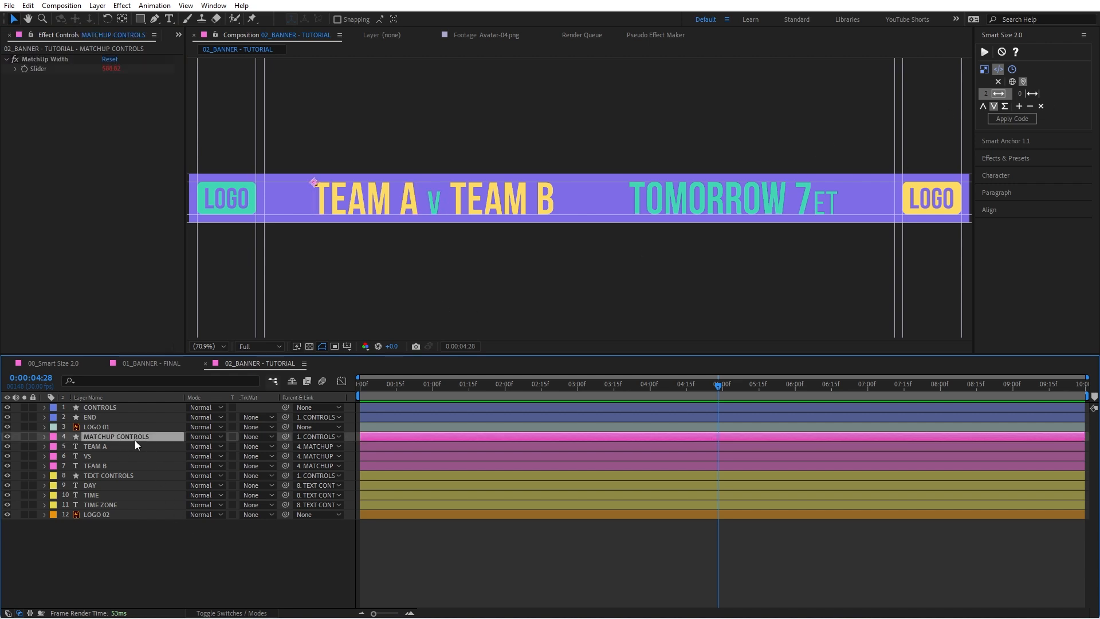
pyautogui.keyDown('ctrl'); pyautogui.click(129, 476); pyautogui.keyUp('ctrl')
pyautogui.press('e')
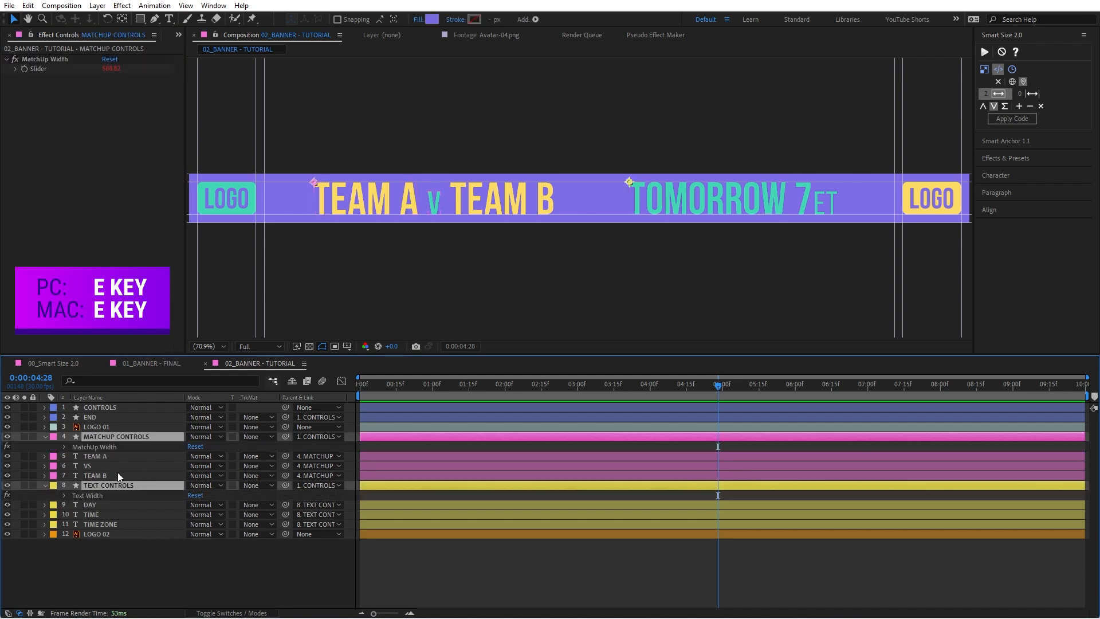
pyautogui.click(63, 495)
pyautogui.click(64, 446)
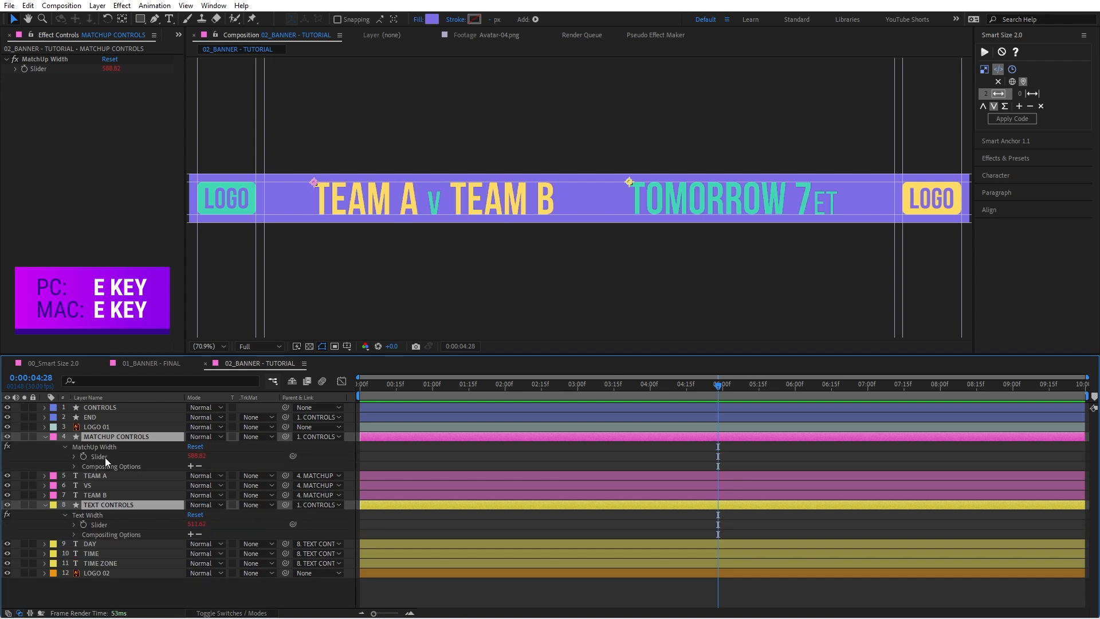
pyautogui.click(105, 457)
pyautogui.keyDown('ctrl'); pyautogui.click(115, 526); pyautogui.keyUp('ctrl')
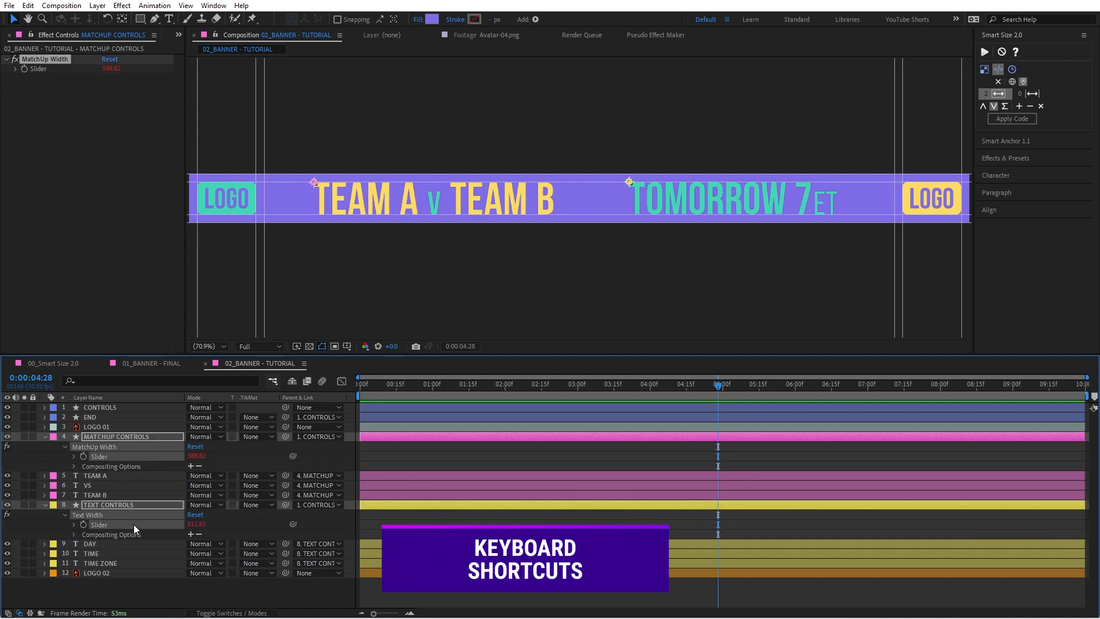
pyautogui.press('s')
pyautogui.press('s')
pyautogui.press('F2')
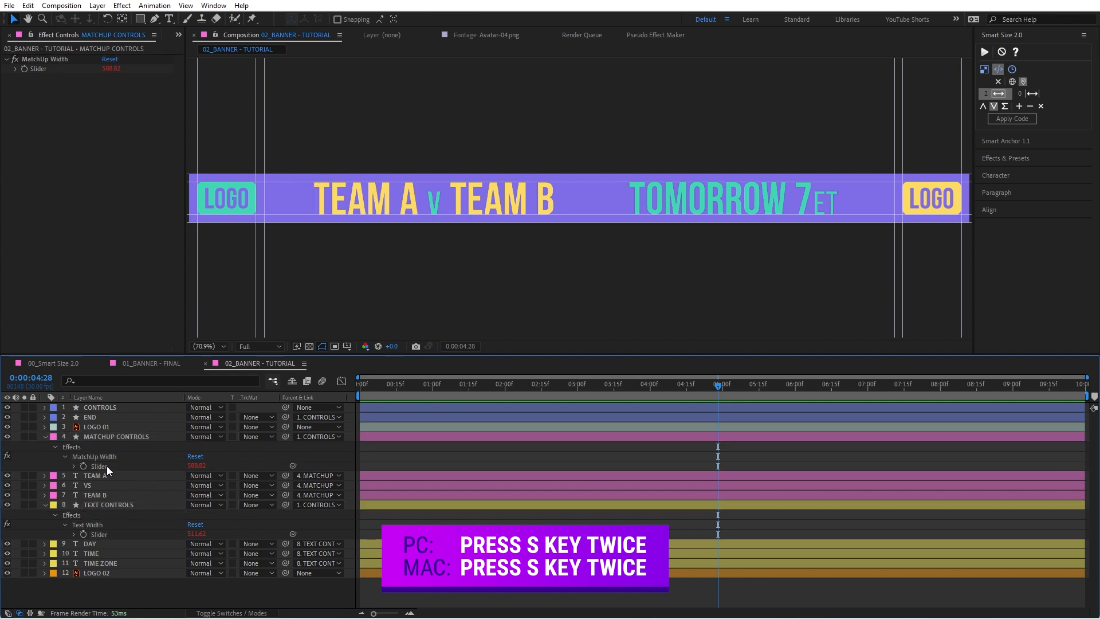
# Step: Replace the stored Smart Size code properties with the MatchUp Width and Text Width sliders, using their sum as the final size
pyautogui.click(104, 465)
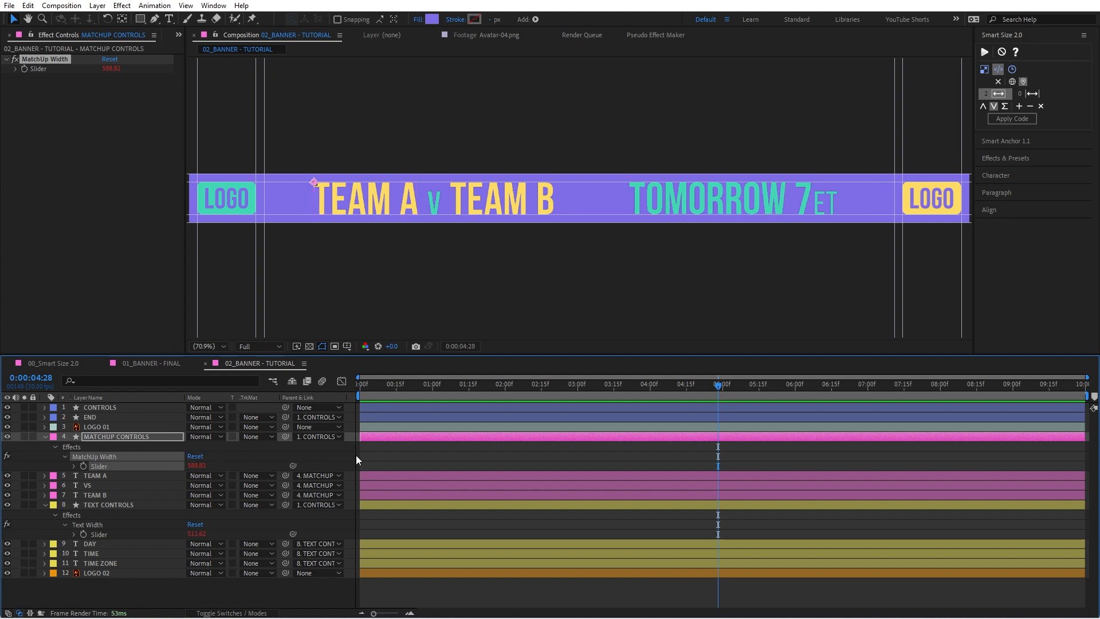
pyautogui.click(133, 535)
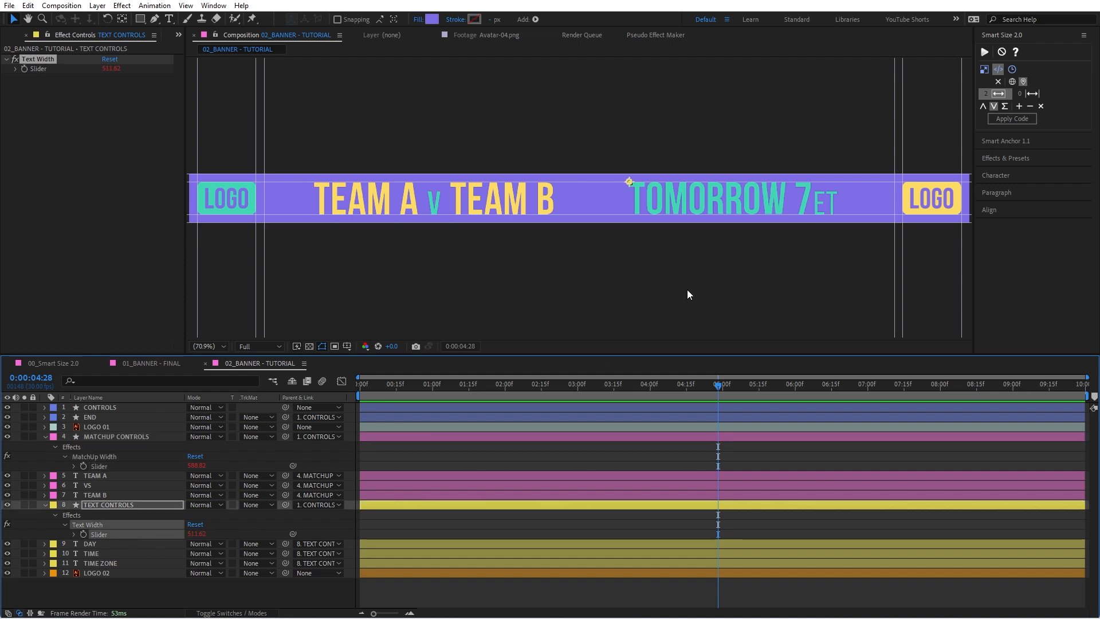
pyautogui.keyDown('ctrl'); pyautogui.click(106, 465); pyautogui.keyUp('ctrl')
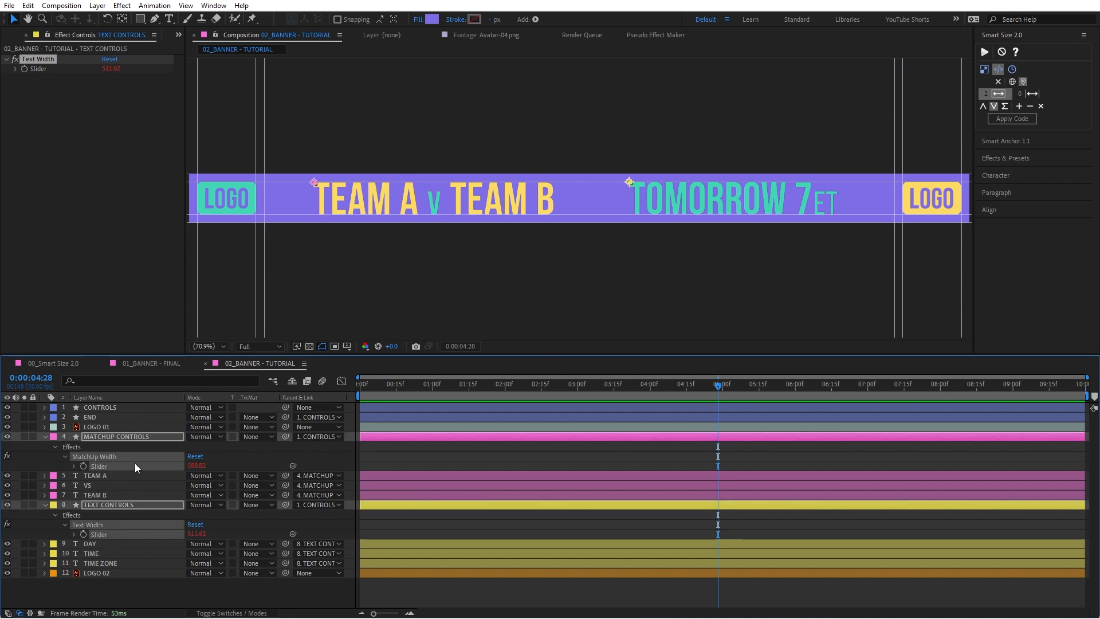
pyautogui.click(1040, 106)
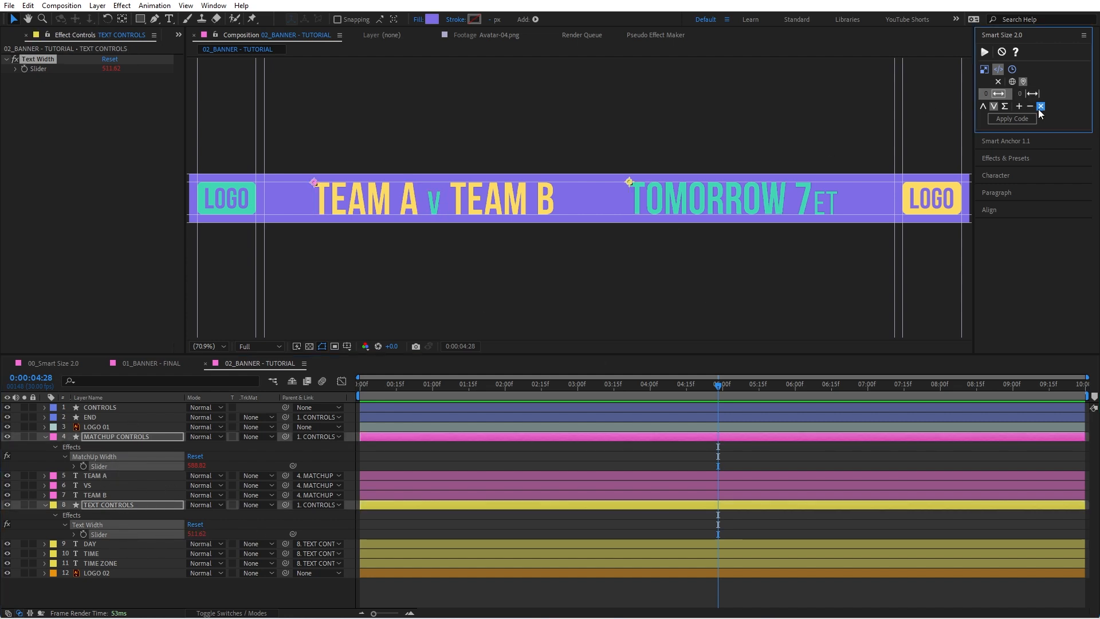
pyautogui.click(1005, 108)
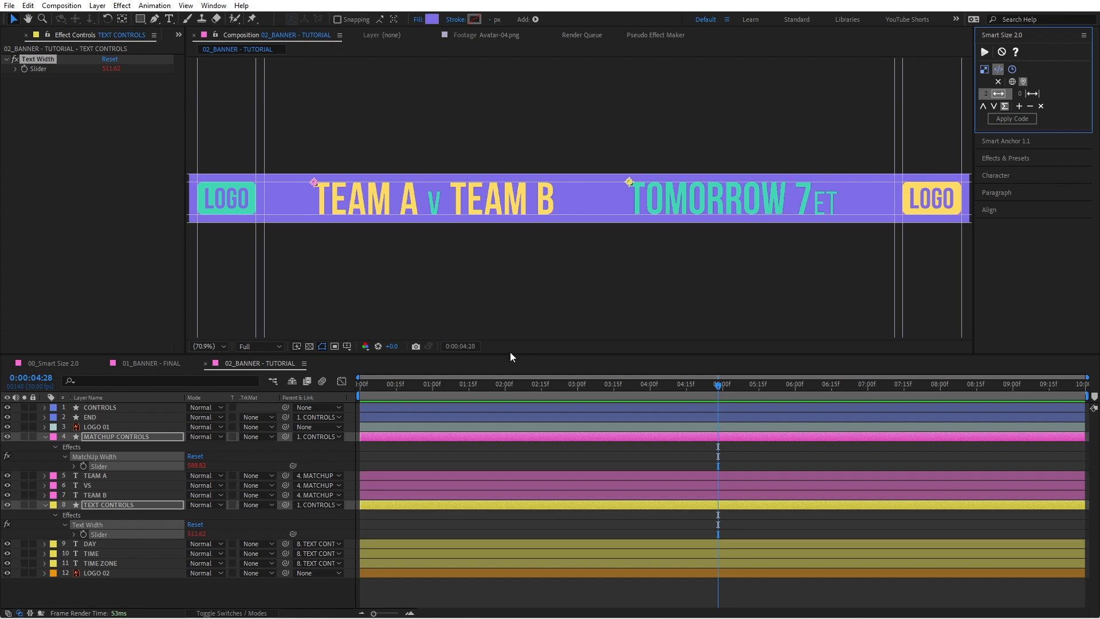
# Step: Apply the stored Smart Size code to the CONTROLS layer as a new slider and rename that effect "Spacing"
pyautogui.click(114, 409)
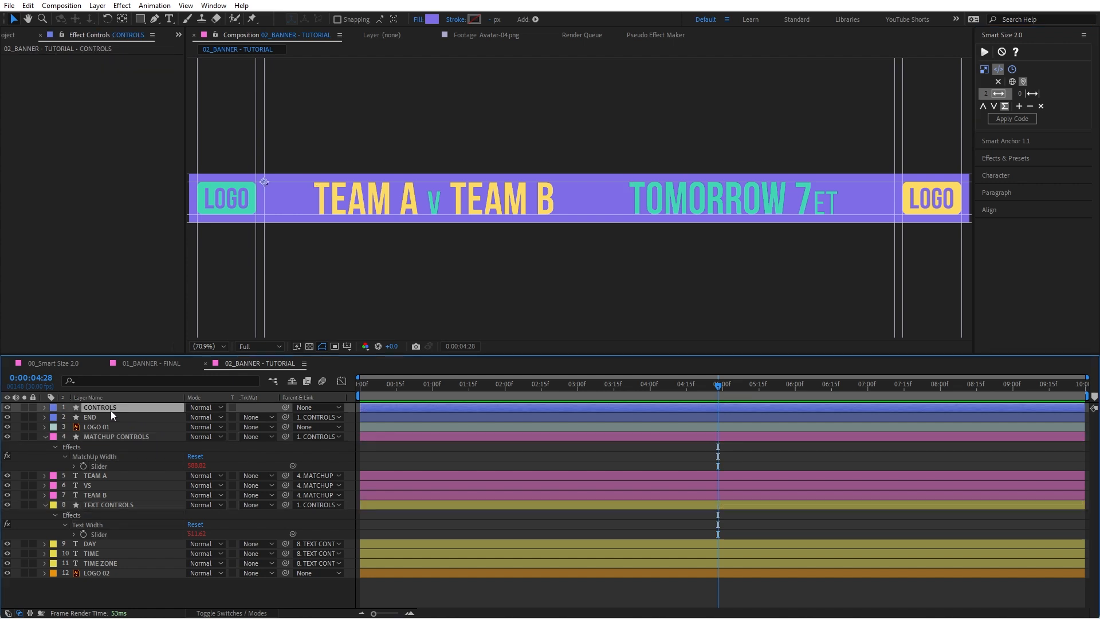
pyautogui.click(1025, 118)
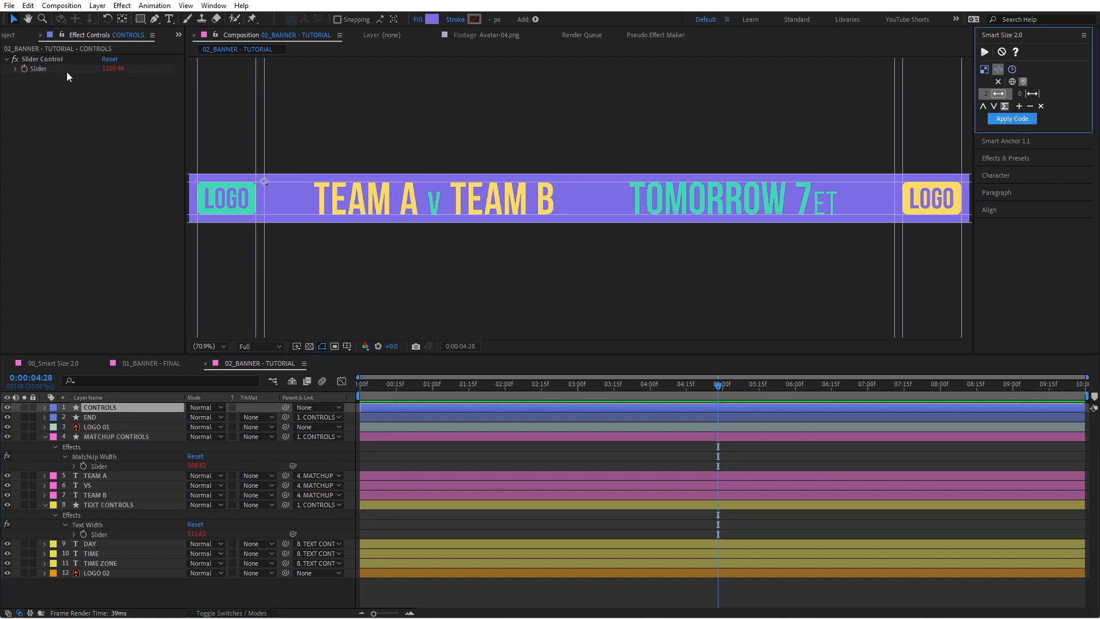
pyautogui.click(54, 60)
pyautogui.press('Return')
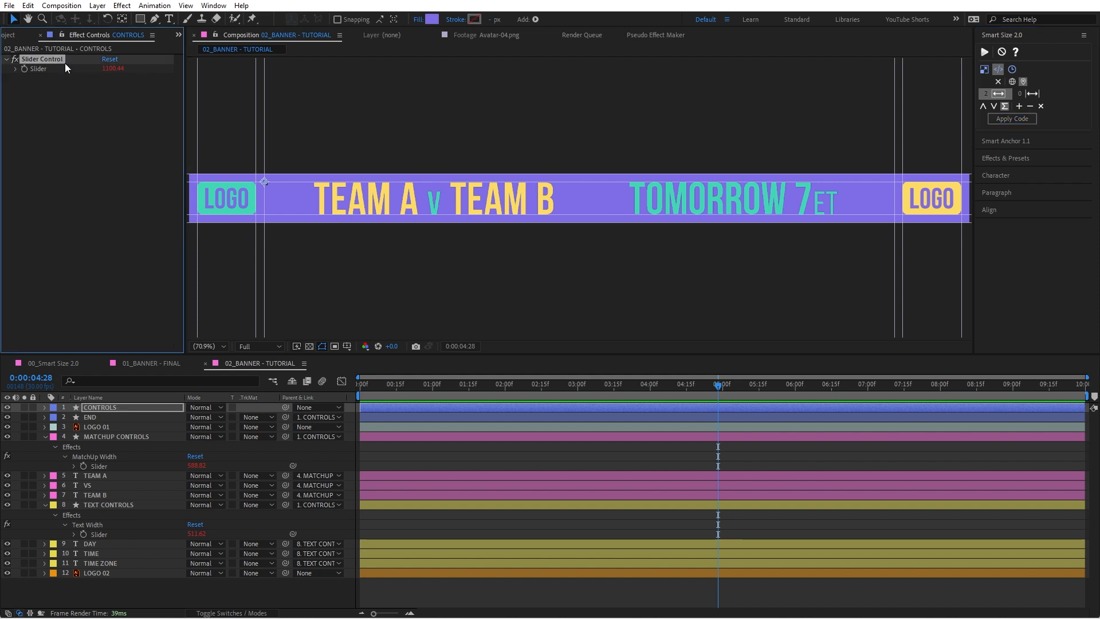
pyautogui.write('Spacing')
pyautogui.press('Return')
# Step: Reveal the Spacing slider of the CONTROLS layer in the timeline and isolate it
pyautogui.doubleClick(45, 69)
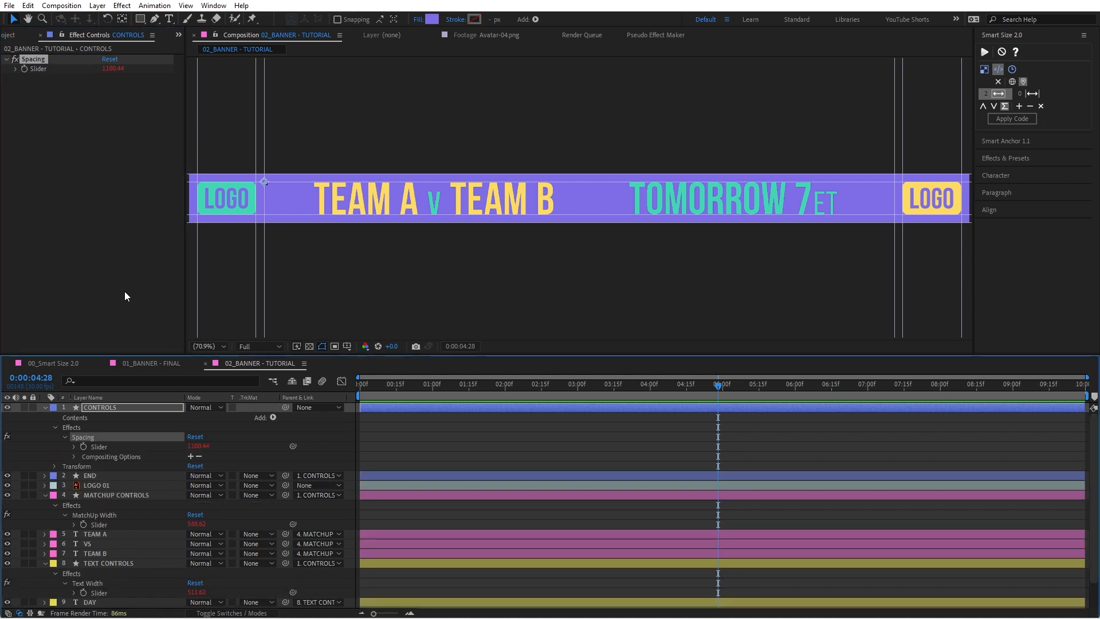
pyautogui.click(98, 446)
pyautogui.press('s')
pyautogui.press('s')
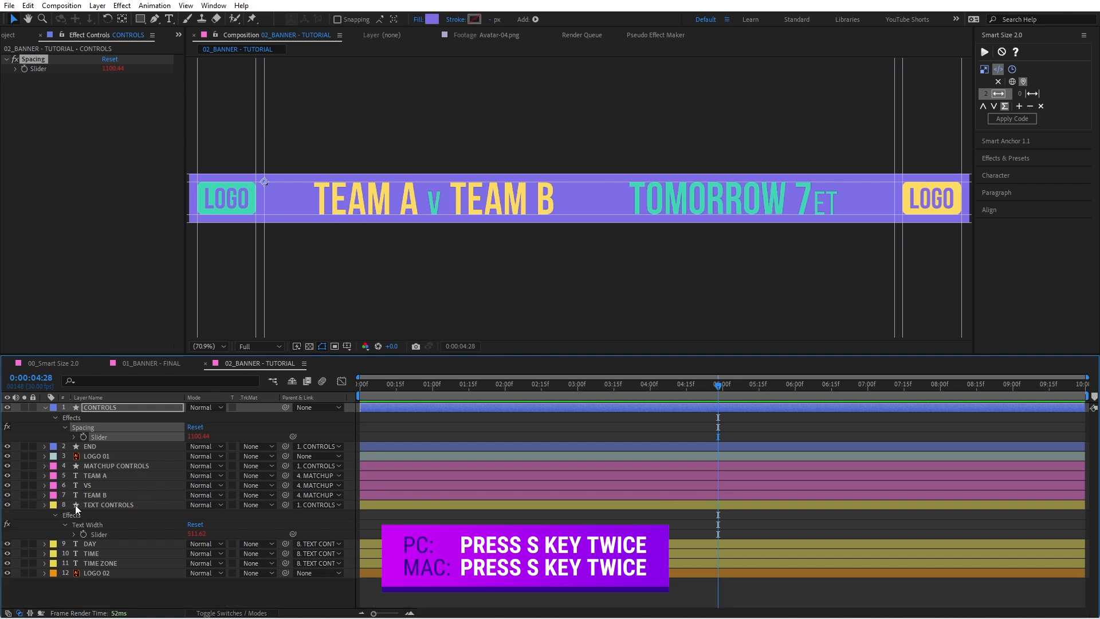
# Step: Open the Spacing slider's expression on the CONTROLS layer and examine its size1, size2 and finalSize definitions
pyautogui.click(49, 505)
pyautogui.click(74, 437)
pyautogui.click(404, 446)
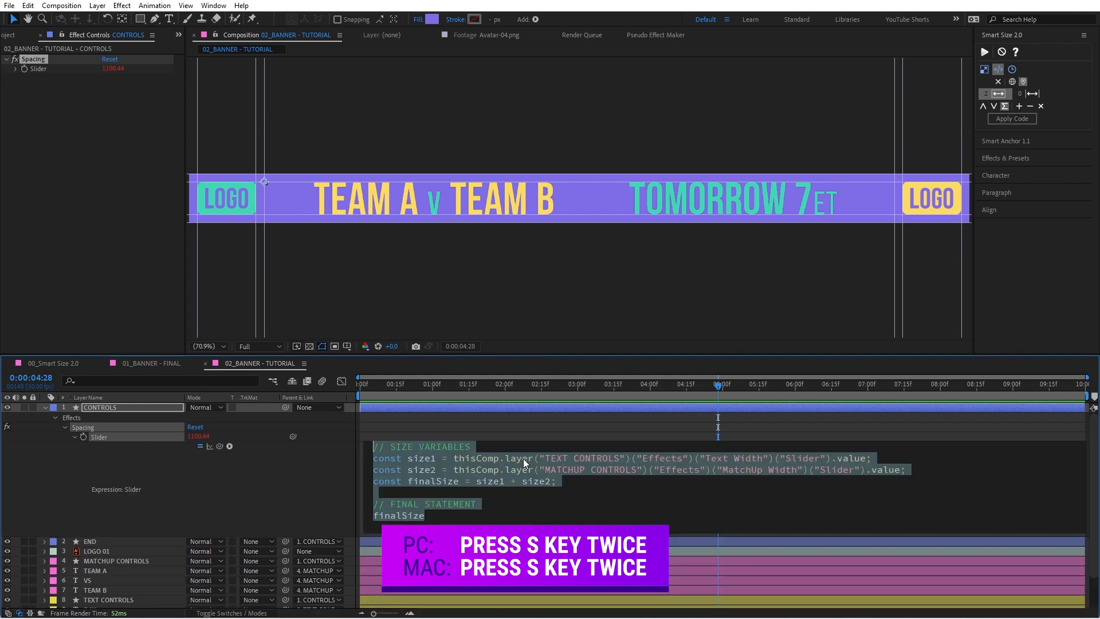
pyautogui.click(503, 508)
pyautogui.moveTo(435, 461); pyautogui.dragTo(414, 462)
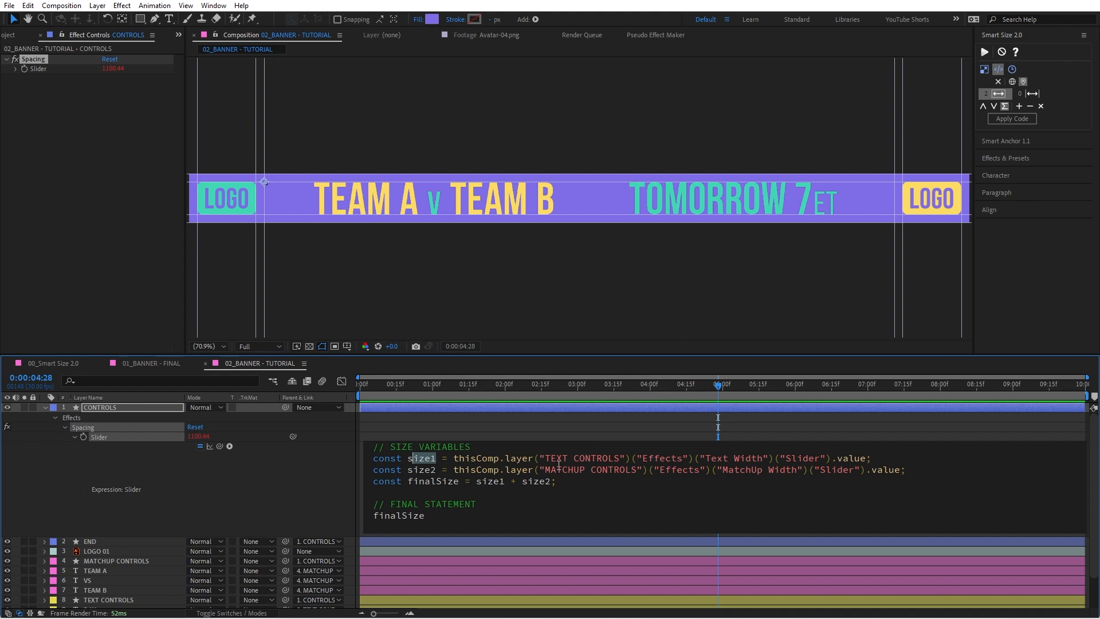
pyautogui.doubleClick(425, 468)
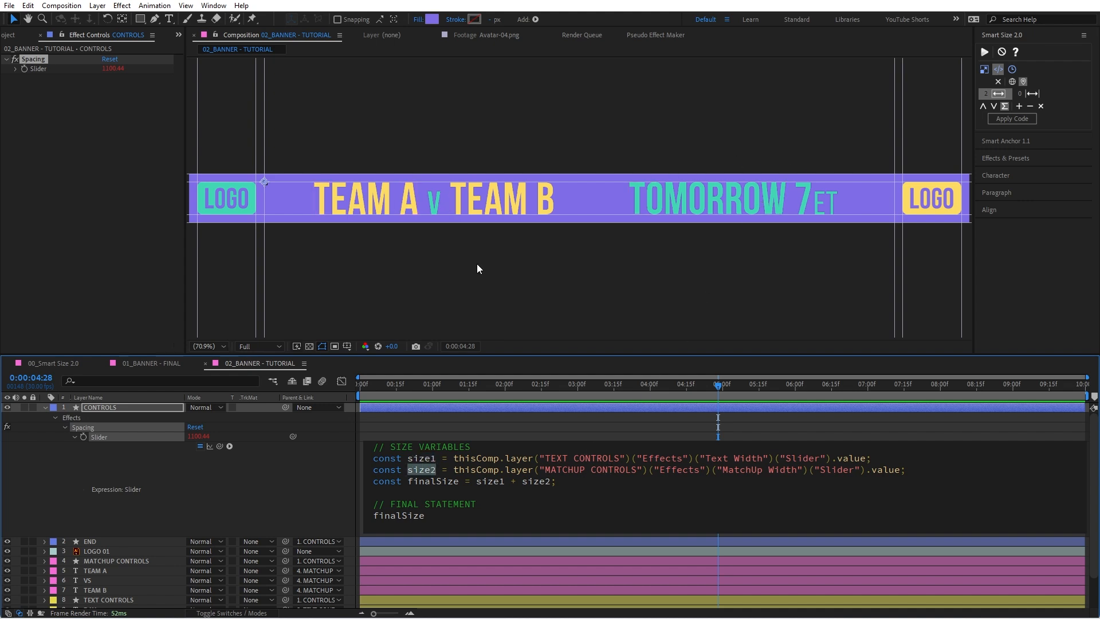
pyautogui.moveTo(479, 485); pyautogui.dragTo(549, 483)
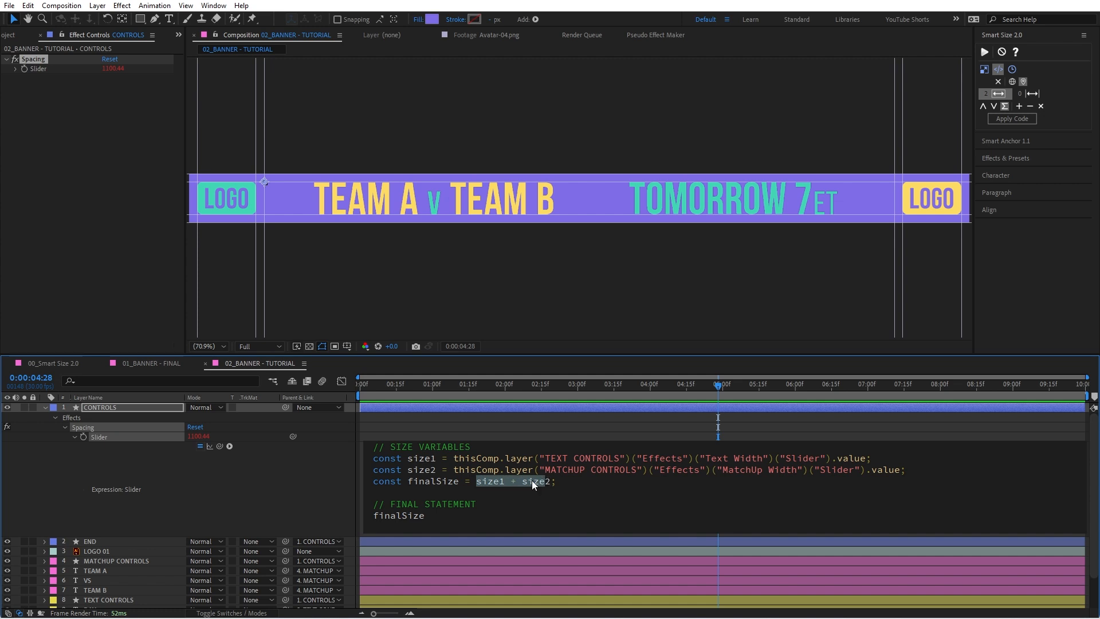
pyautogui.click(442, 483)
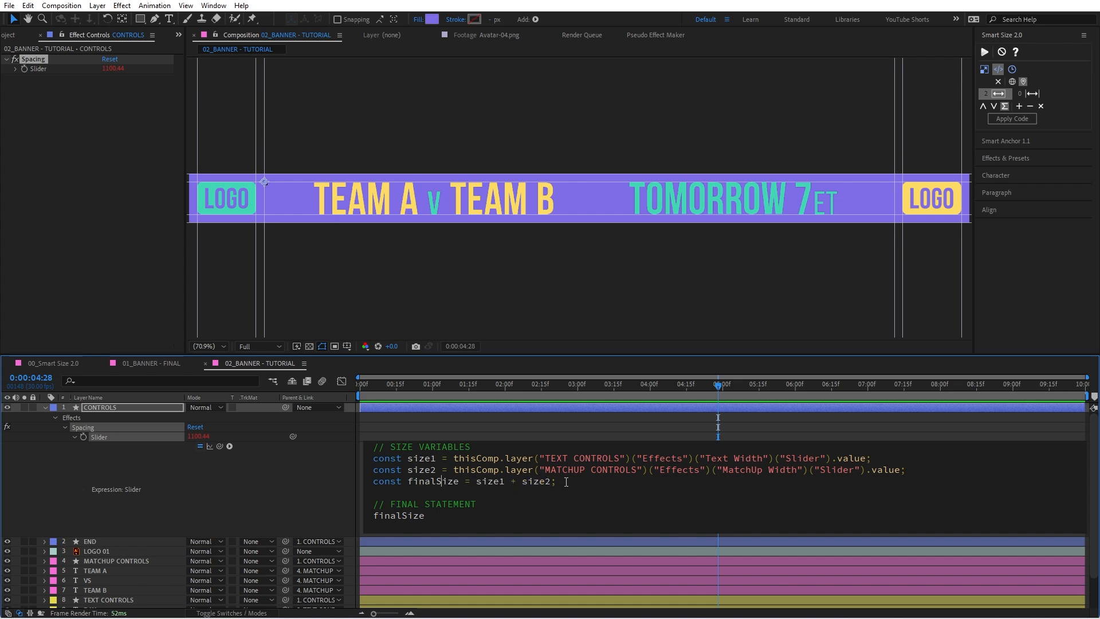
# Step: Add a constant activeAreaWidth to the Spacing expression, below finalSize, linked to the END layer's X position
pyautogui.press('Return')
pyautogui.write('const ')
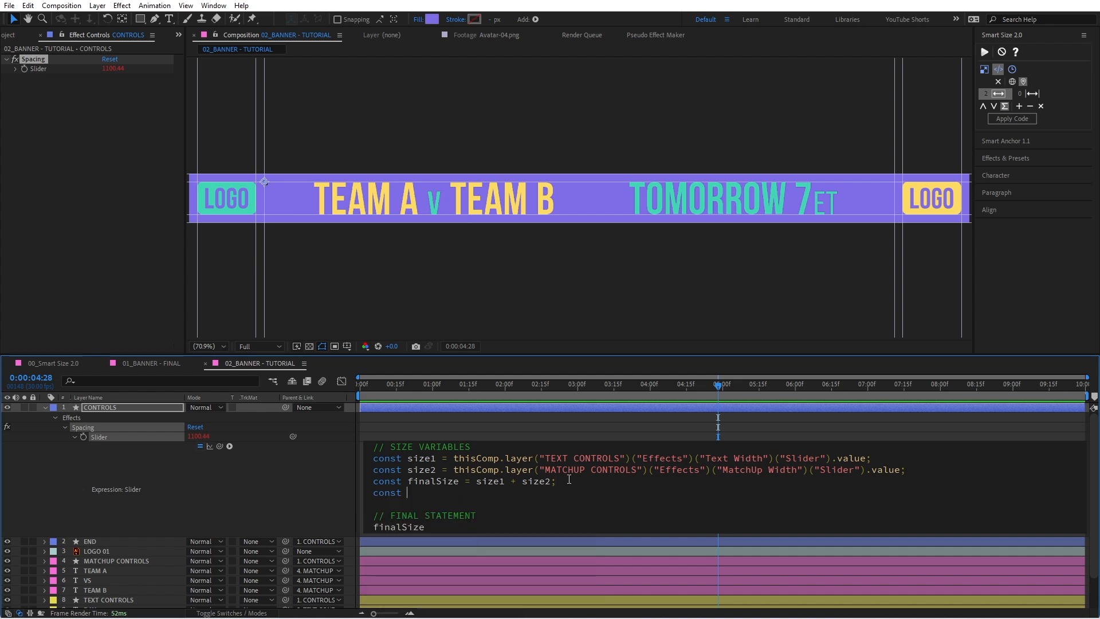
pyautogui.write('activeAreaWidth =')
pyautogui.click(107, 542)
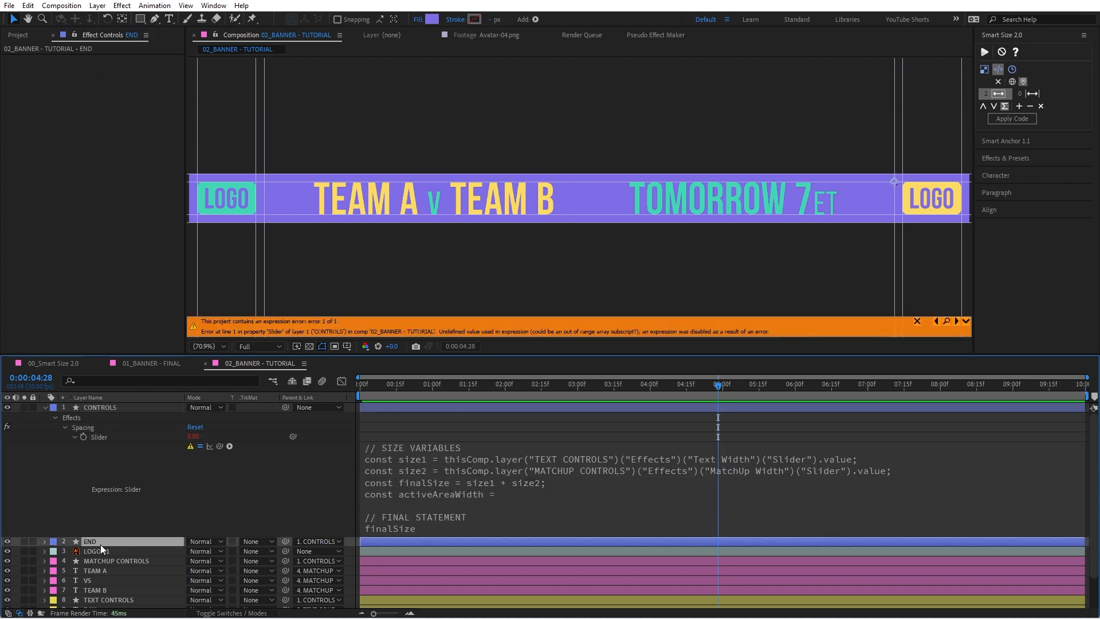
pyautogui.press('p')
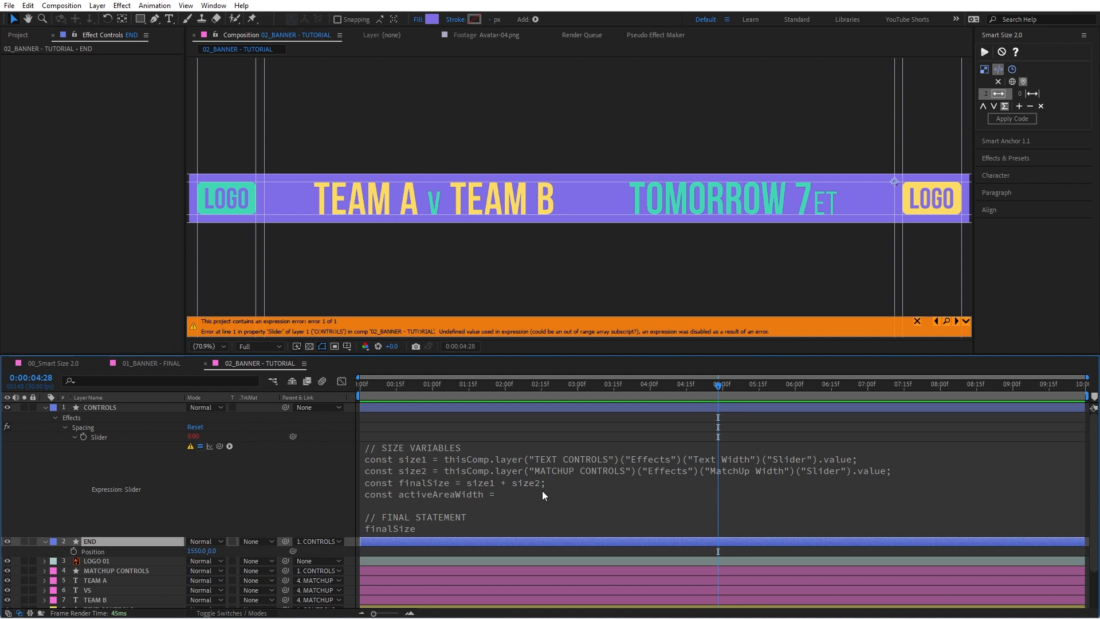
pyautogui.click(531, 499)
pyautogui.moveTo(219, 446); pyautogui.dragTo(197, 572)
pyautogui.write(';')
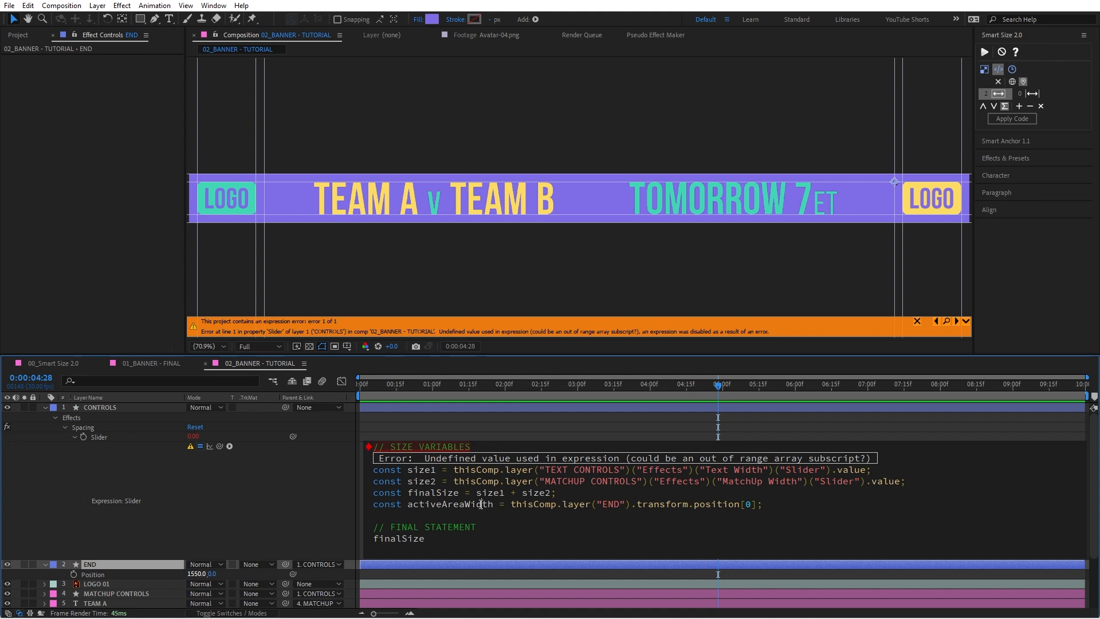
# Step: Change the final statement of the Spacing expression to activeAreaWidth - finalSize
pyautogui.doubleClick(480, 503)
pyautogui.hotkey('ctrl', 'c')
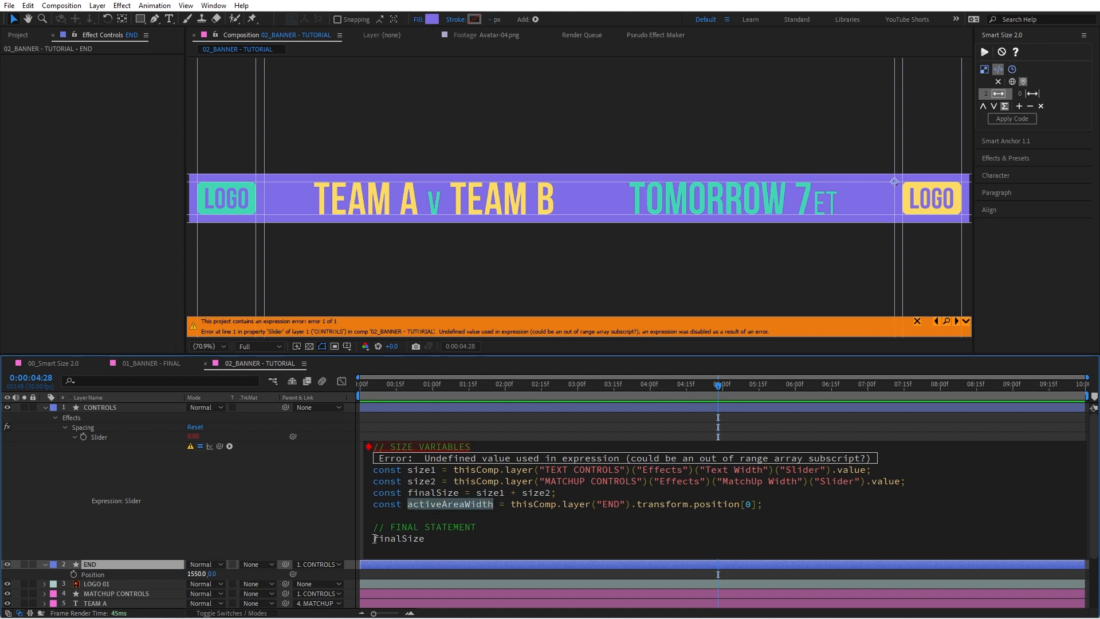
pyautogui.click(374, 538)
pyautogui.hotkey('ctrl', 'v')
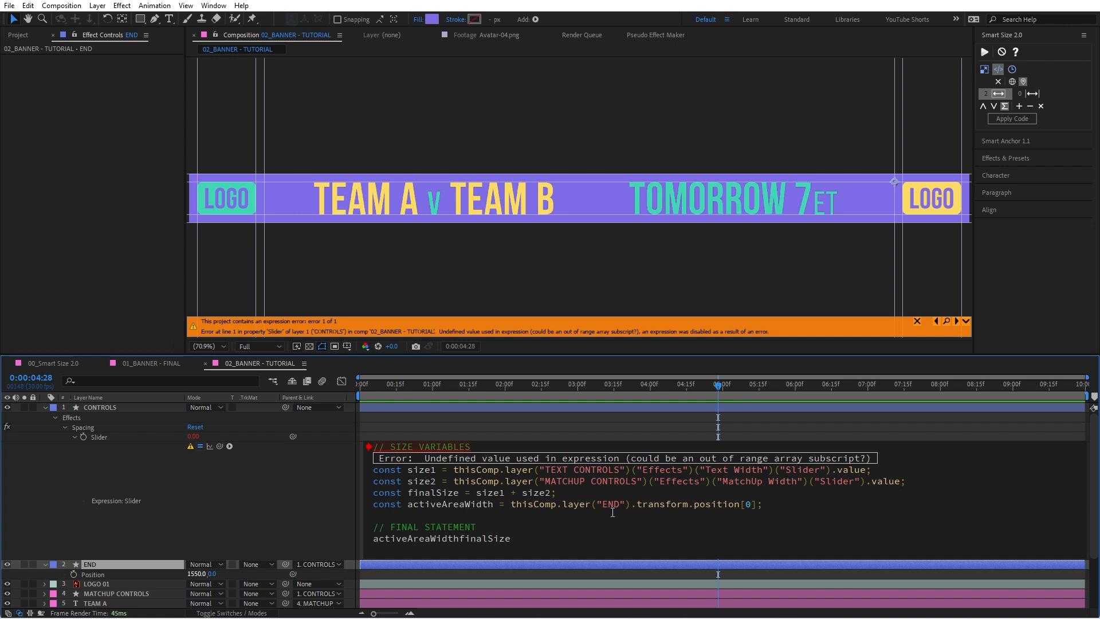
pyautogui.write('-')
pyautogui.hotkey('shift', 'End')
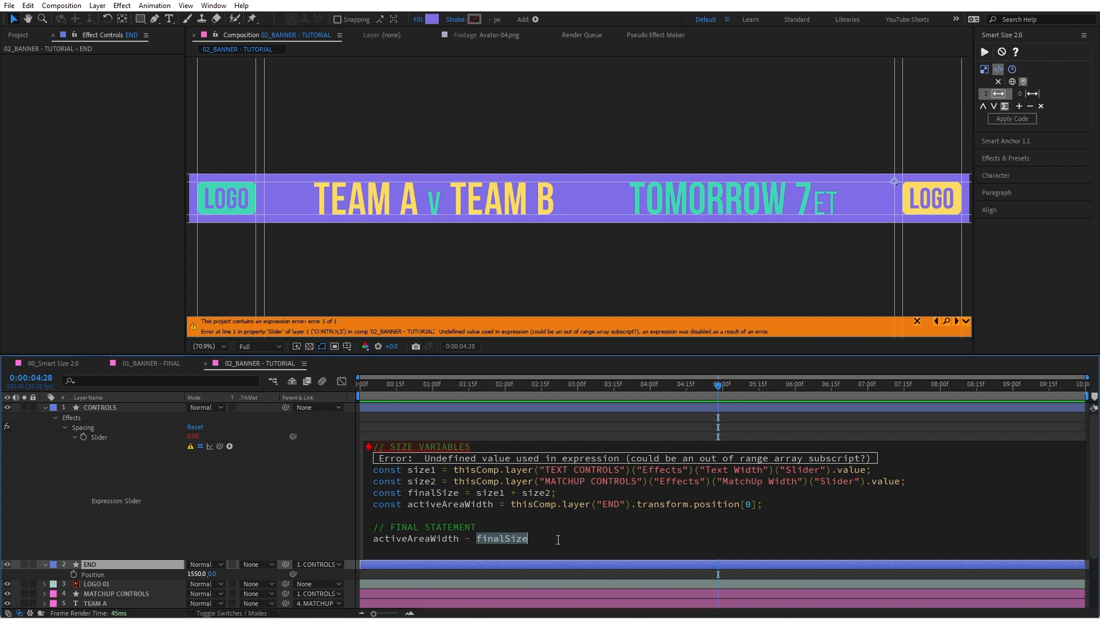
pyautogui.click(337, 512)
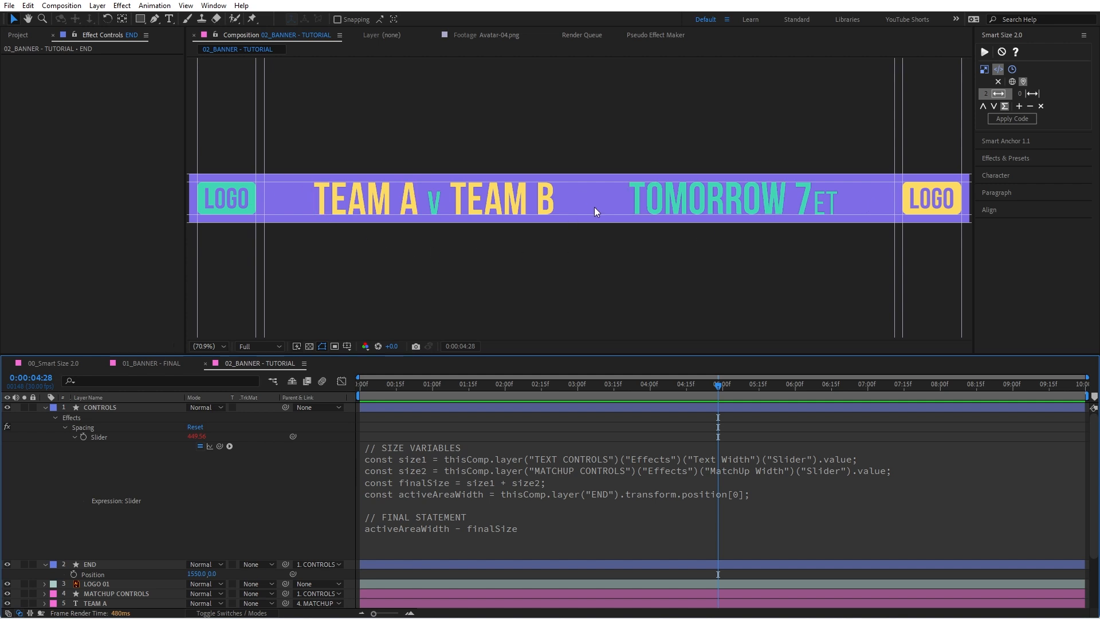
# Step: Wrap the Spacing expression's final subtraction in parentheses and divide it by 3
pyautogui.click(587, 531)
pyautogui.click(579, 526)
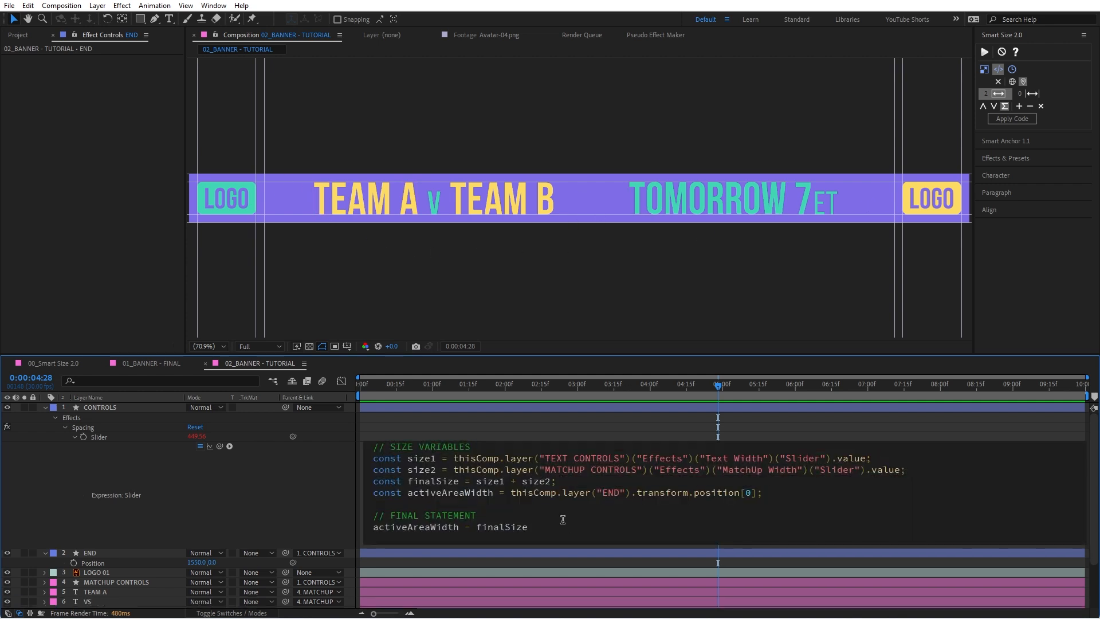
pyautogui.write(')')
pyautogui.click(375, 527)
pyautogui.write('(')
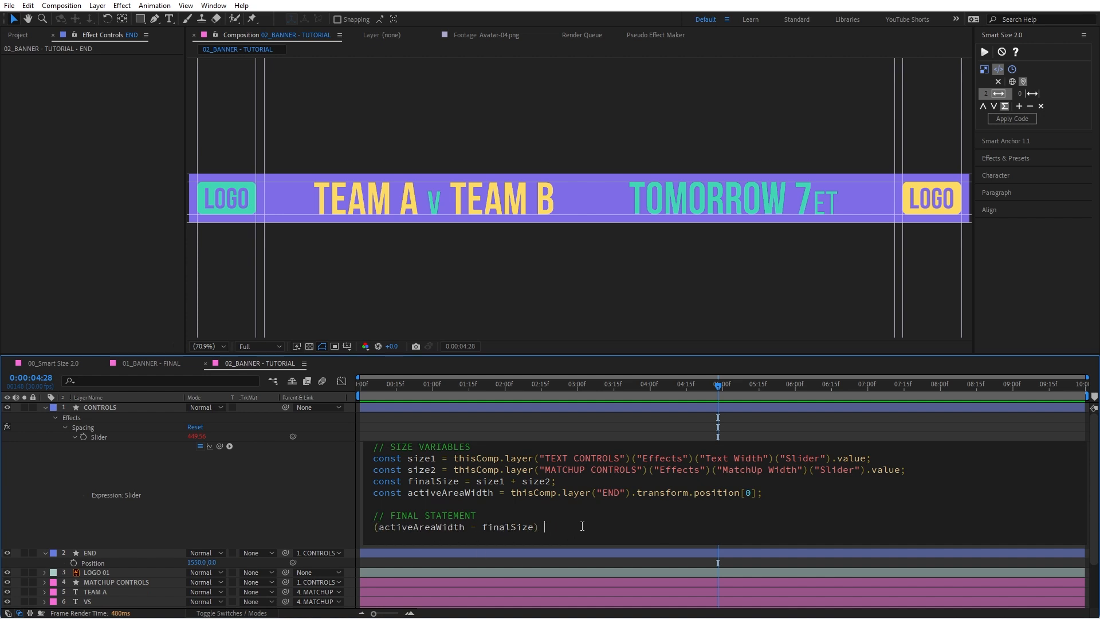
pyautogui.write(' / 3')
pyautogui.click(328, 466)
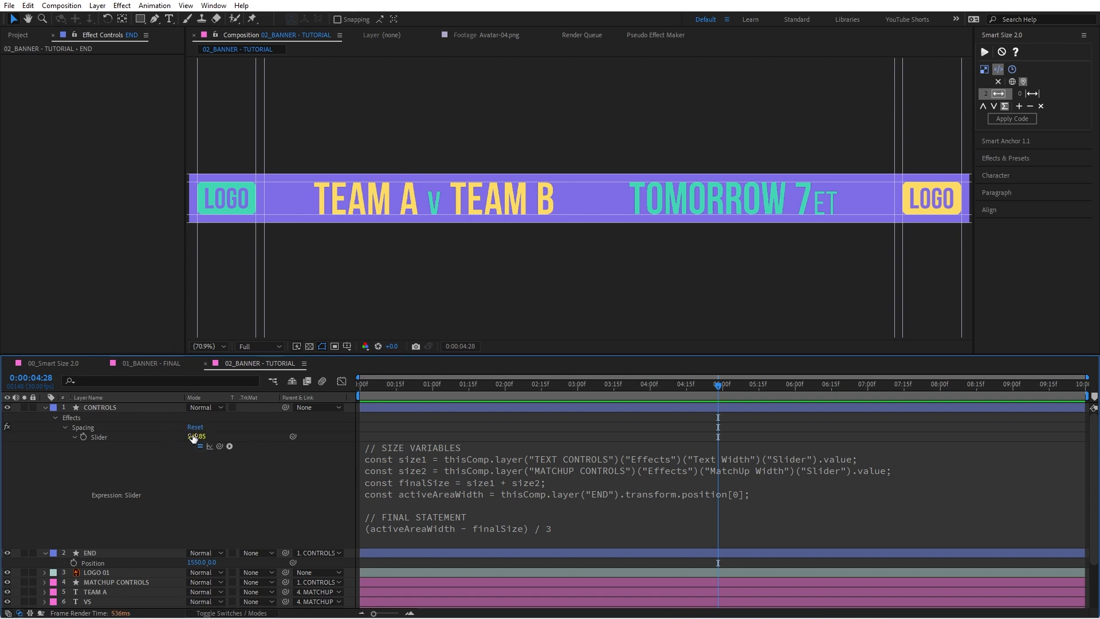
# Step: Collapse the Spacing slider's expression and the END layer's Position property in the timeline
pyautogui.click(127, 437)
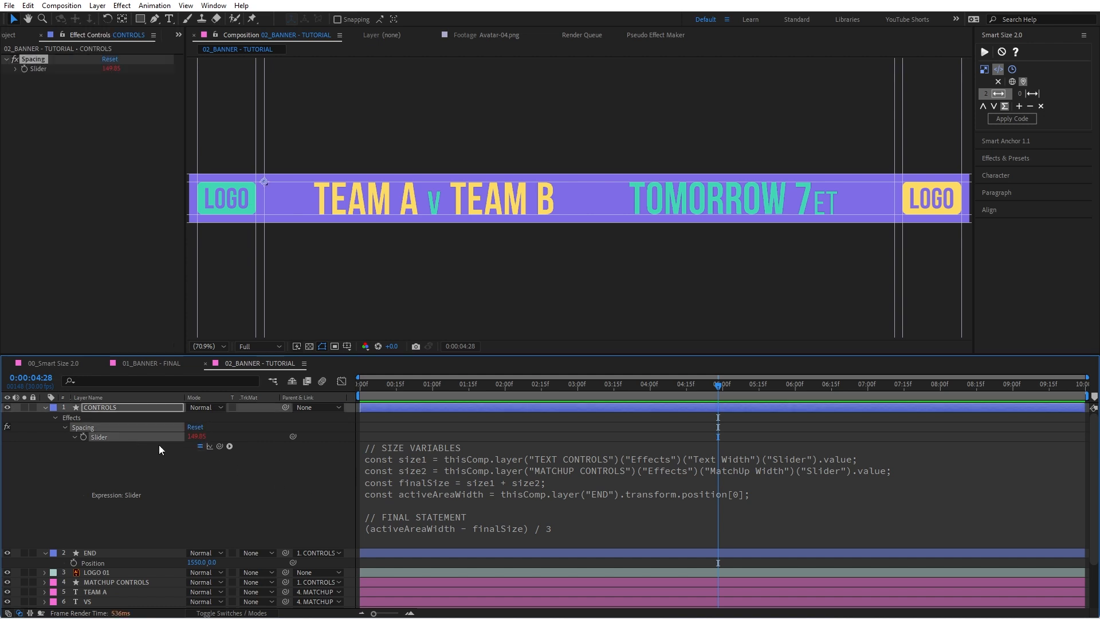
pyautogui.press('s')
pyautogui.press('s')
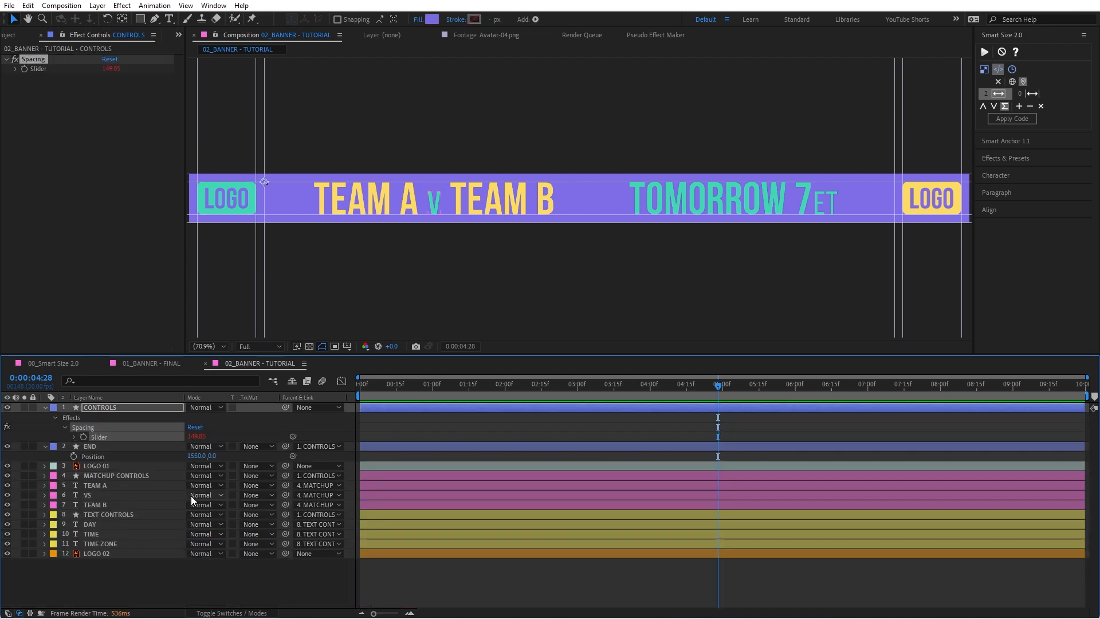
pyautogui.click(46, 446)
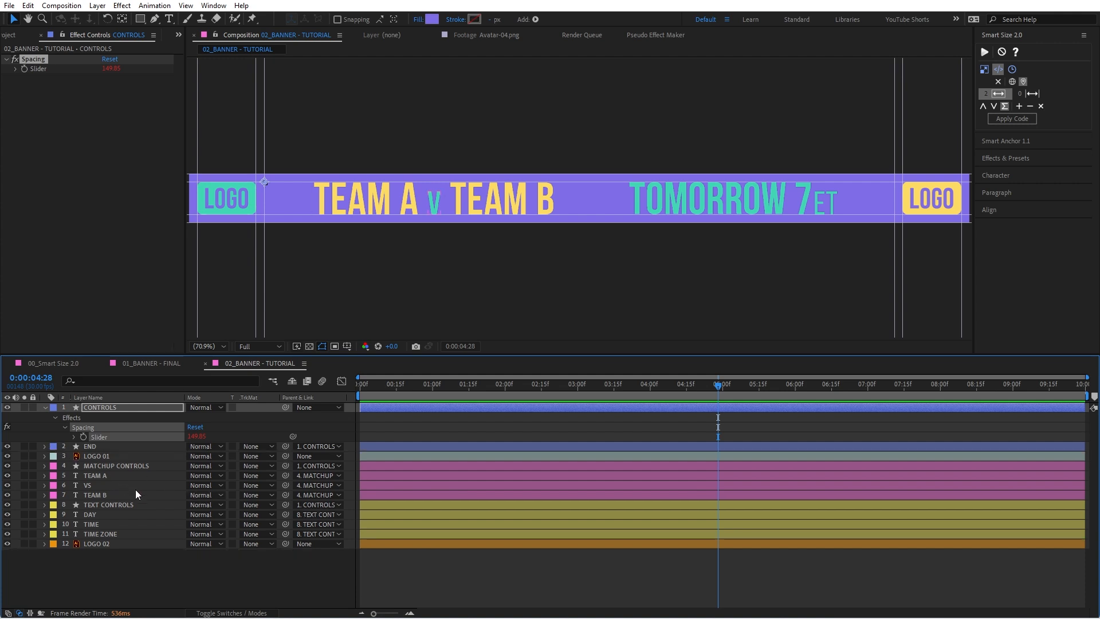
# Step: Separate the Position dimensions of the MATCHUP CONTROLS layer and link its X Position to the CONTROLS layer's Spacing slider
pyautogui.click(137, 466)
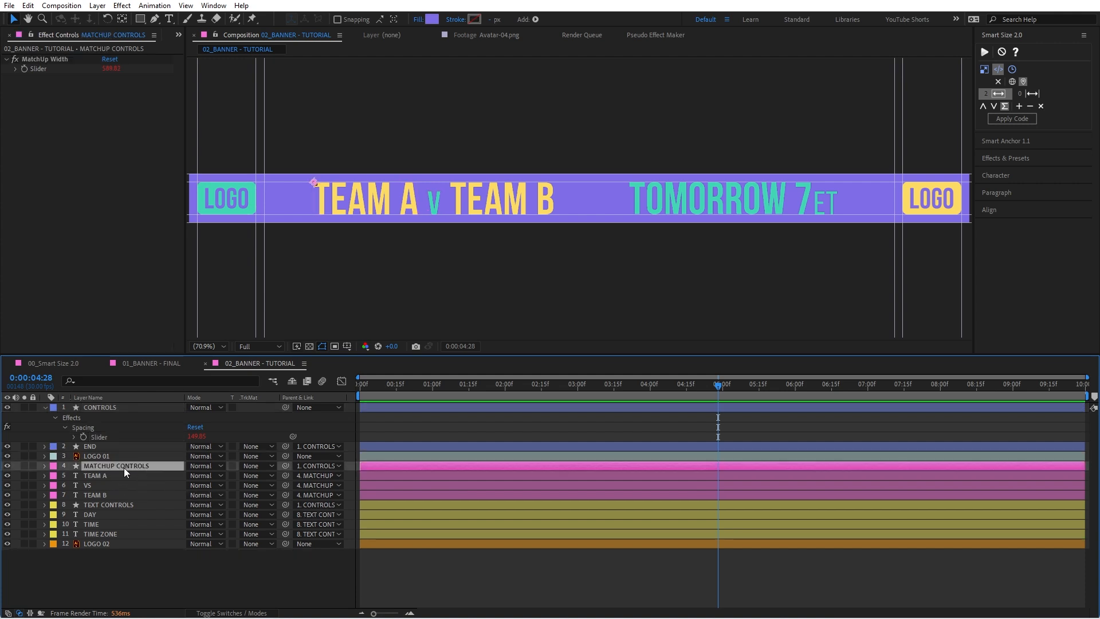
pyautogui.press('p')
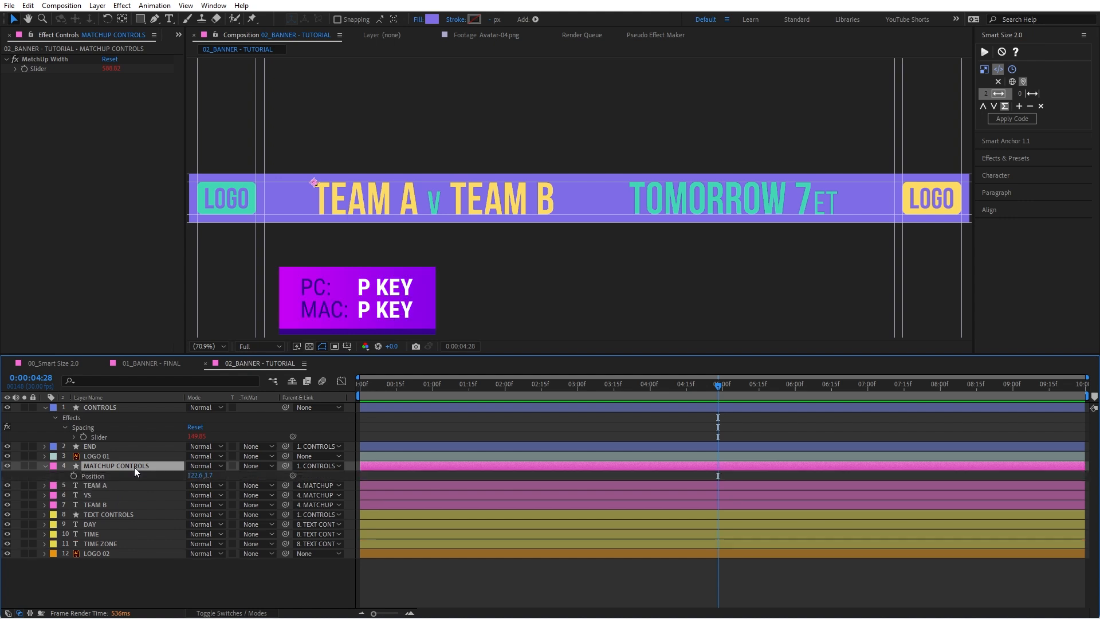
pyautogui.rightClick(114, 476)
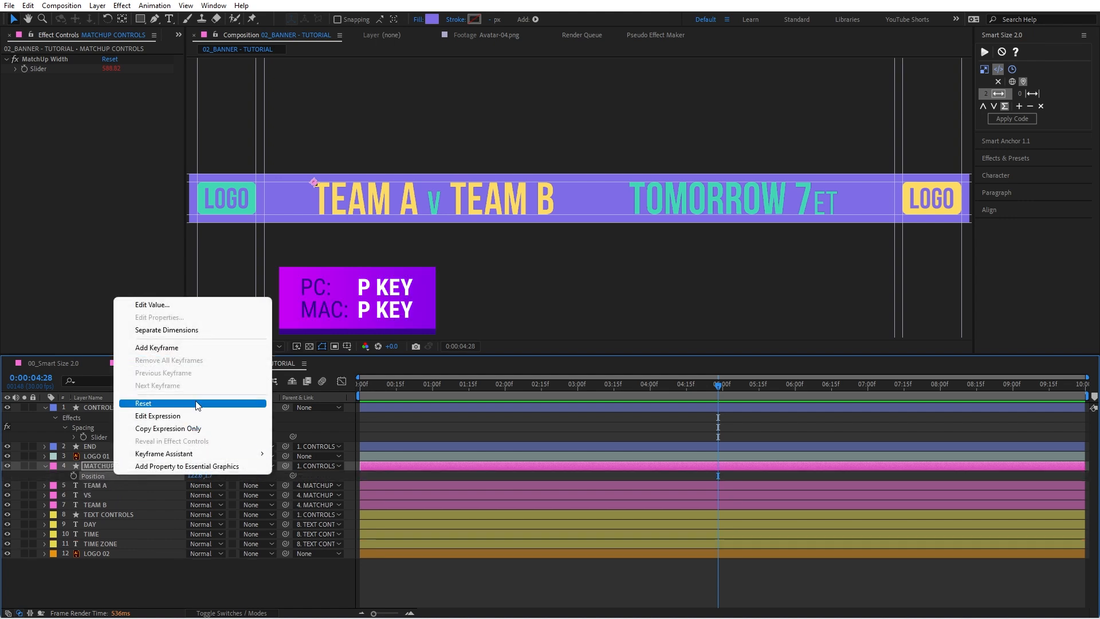
pyautogui.click(193, 331)
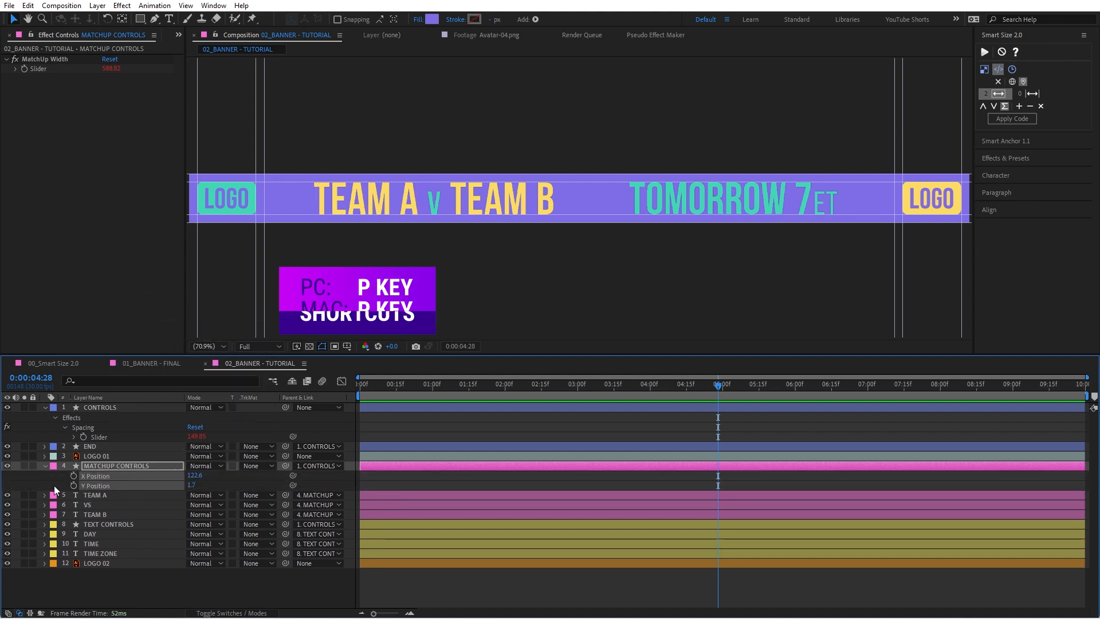
pyautogui.moveTo(196, 477); pyautogui.dragTo(126, 437)
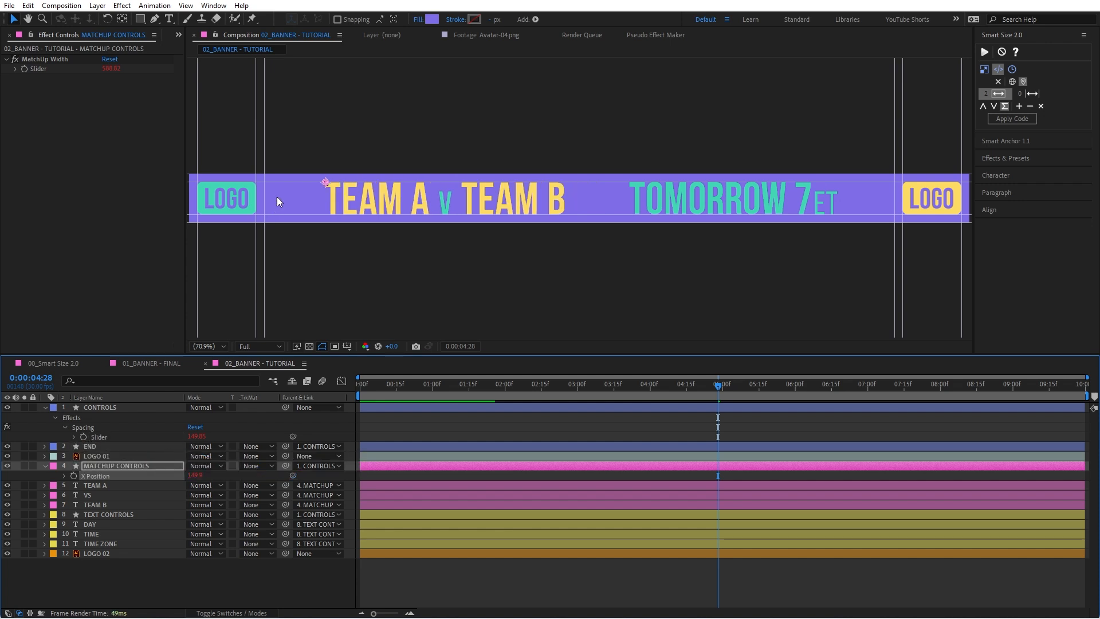
# Step: Append .value to the X Position expression of MATCHUP CONTROLS and collapse that layer's properties
pyautogui.click(65, 476)
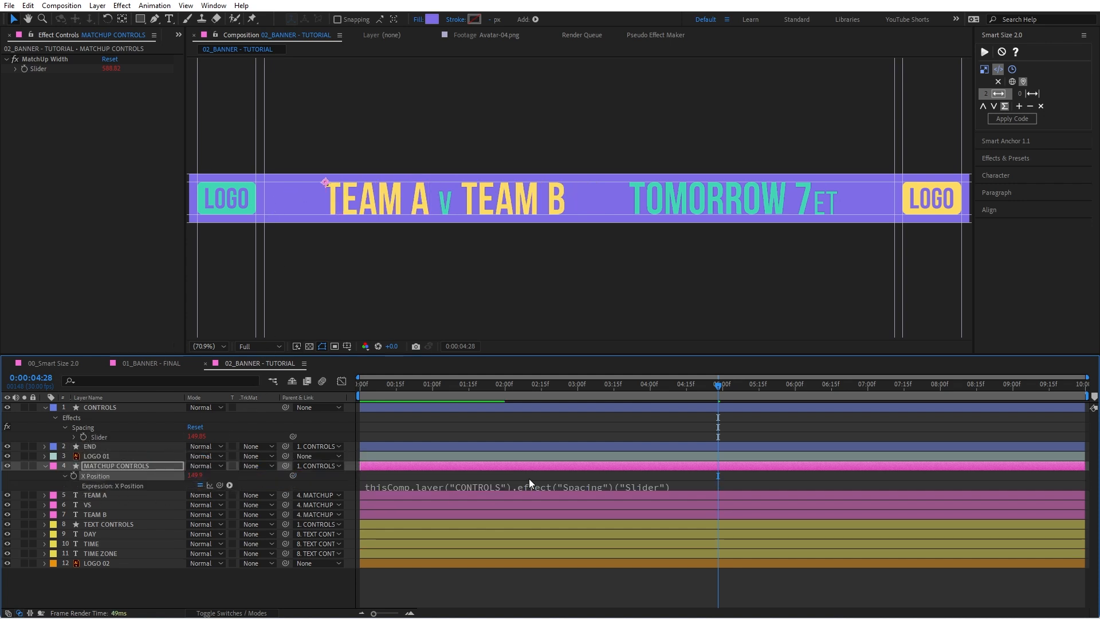
pyautogui.click(719, 482)
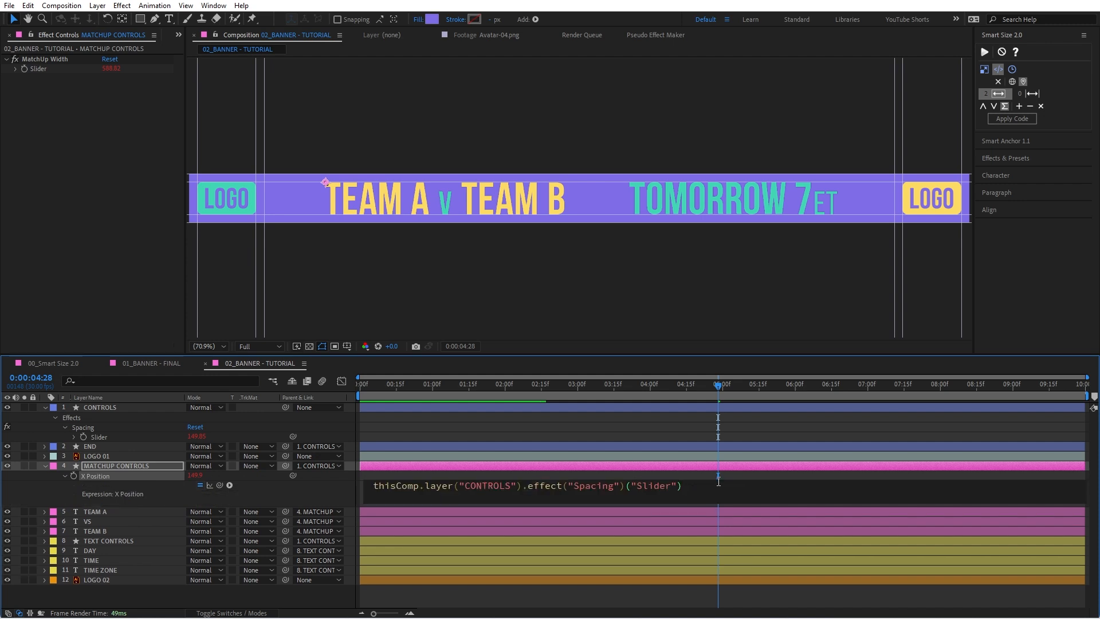
pyautogui.write('.value')
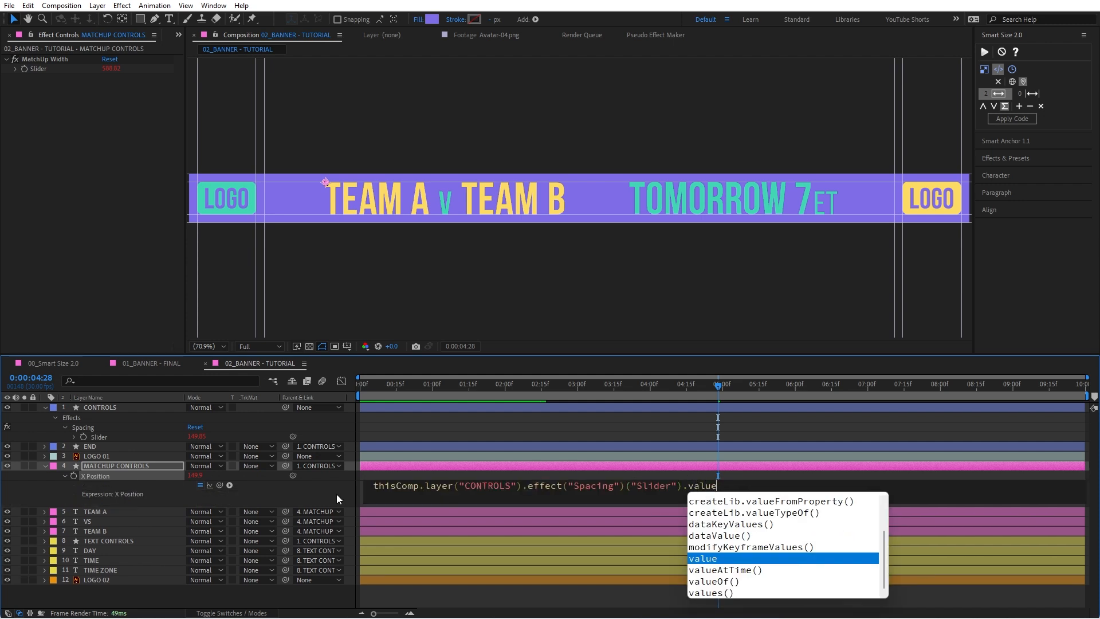
pyautogui.click(340, 495)
pyautogui.click(115, 467)
pyautogui.press('u')
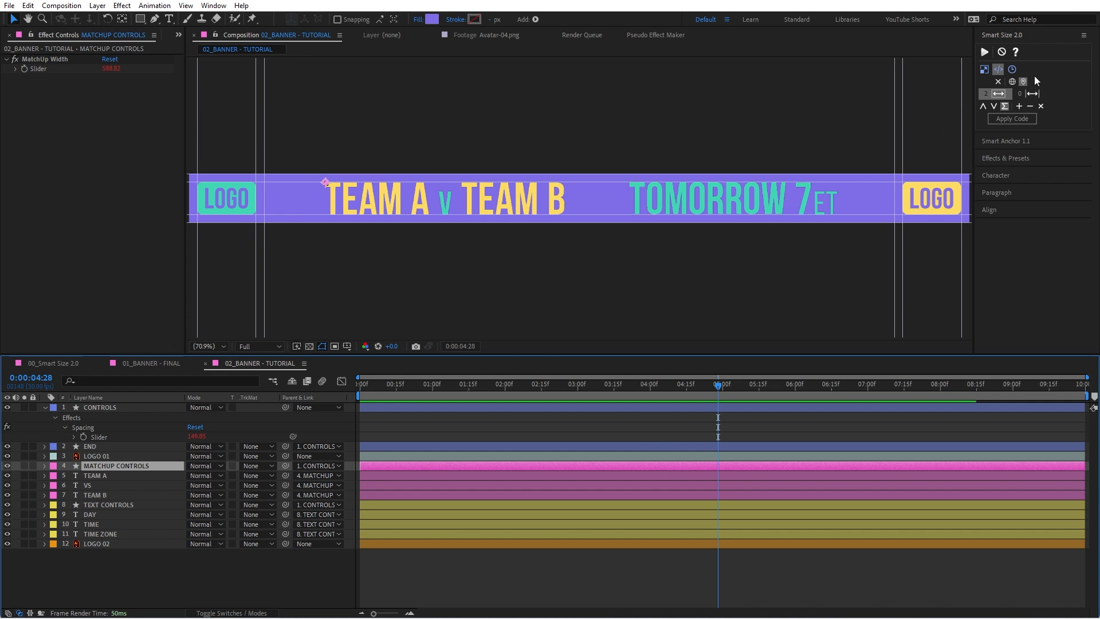
# Step: Clear the stored Smart Size code properties and store the Spacing slider in the second width group
pyautogui.click(998, 82)
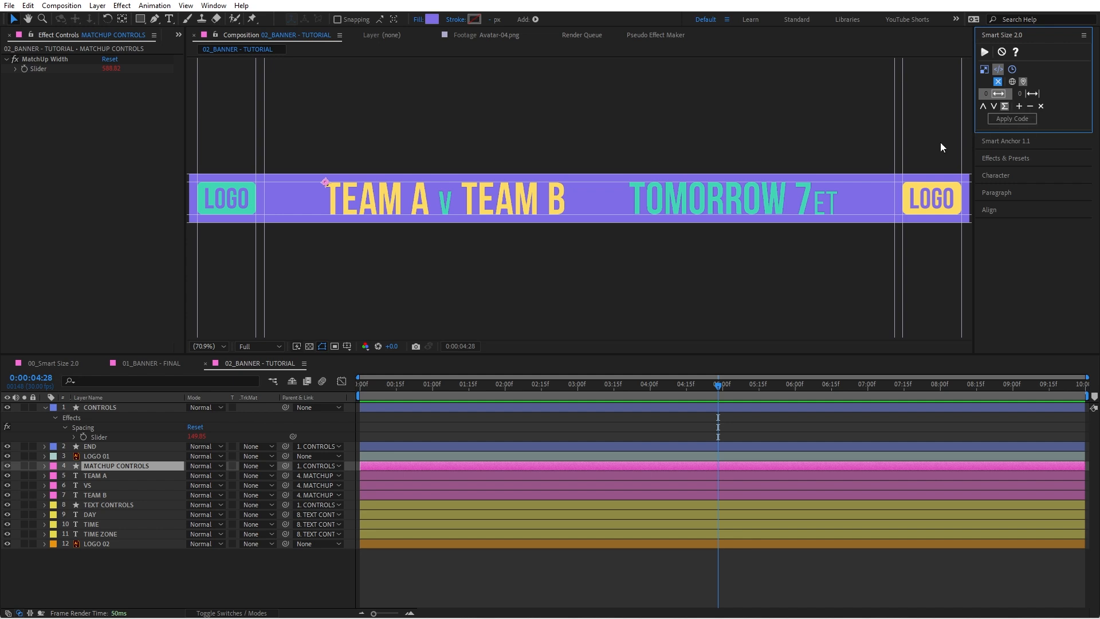
pyautogui.click(118, 436)
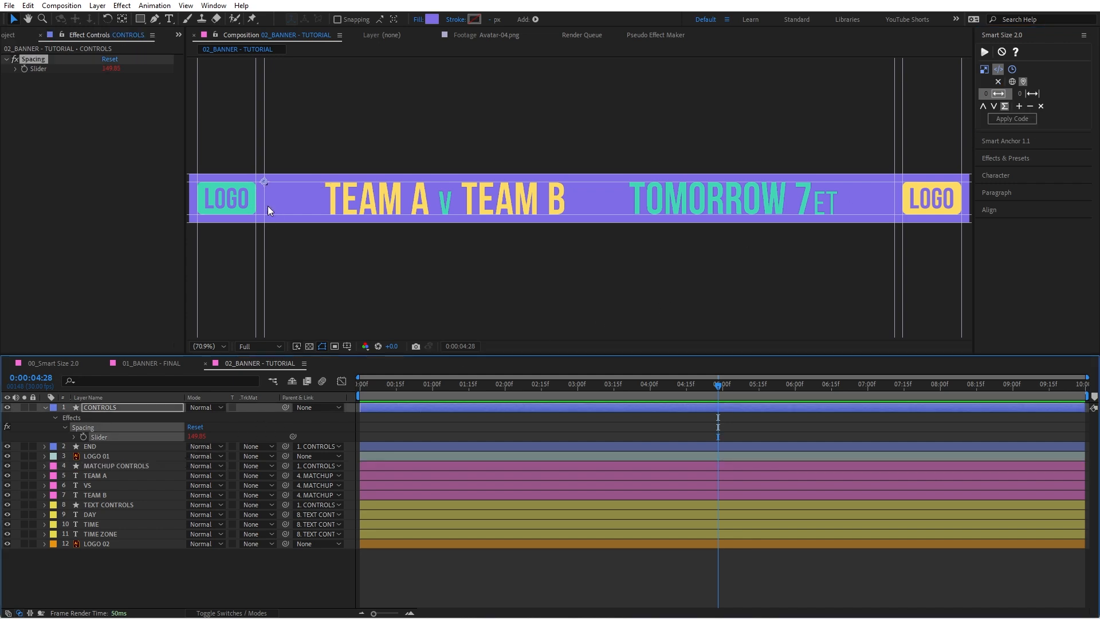
pyautogui.click(1030, 106)
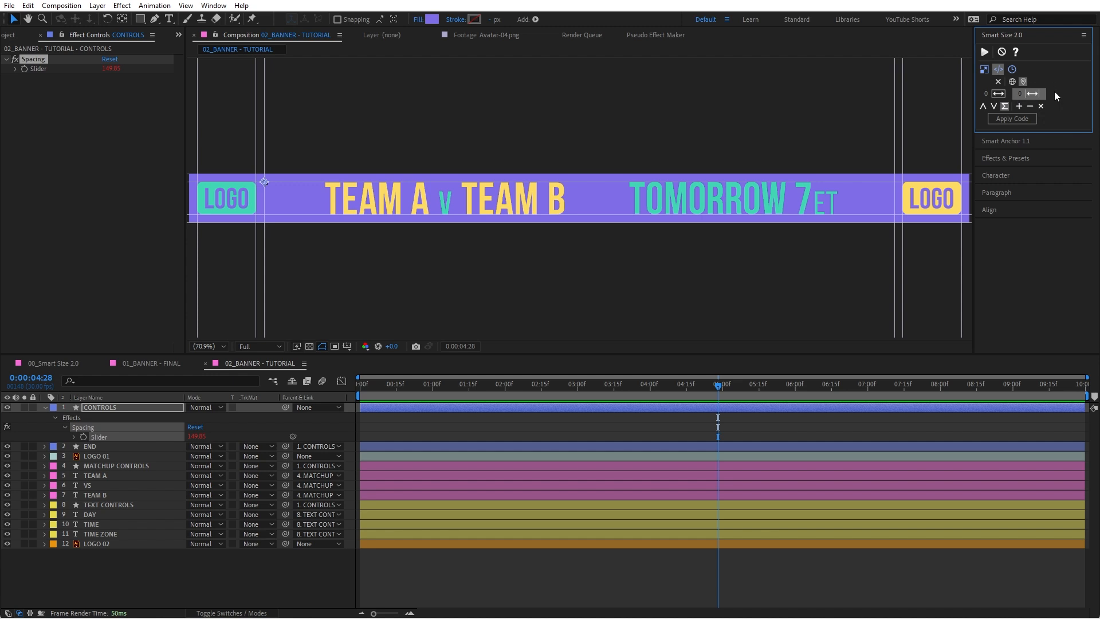
pyautogui.click(1019, 107)
# Step: Reveal the MatchUp Width slider of the MATCHUP CONTROLS layer and store it in Smart Size's first width group
pyautogui.click(129, 466)
pyautogui.press('e')
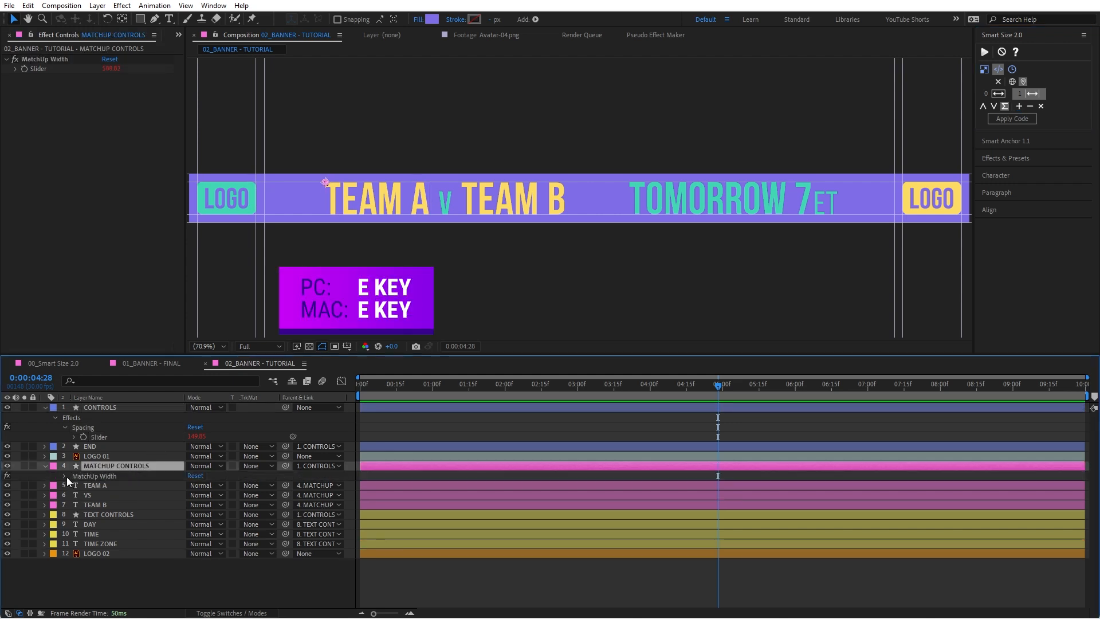
pyautogui.click(65, 475)
pyautogui.click(112, 486)
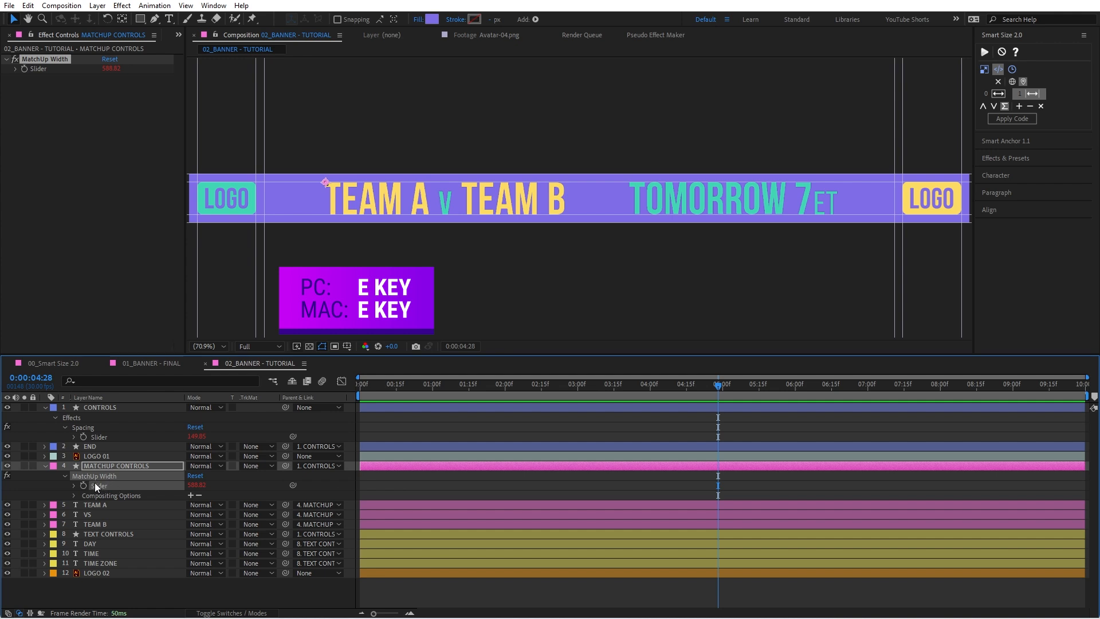
pyautogui.click(991, 93)
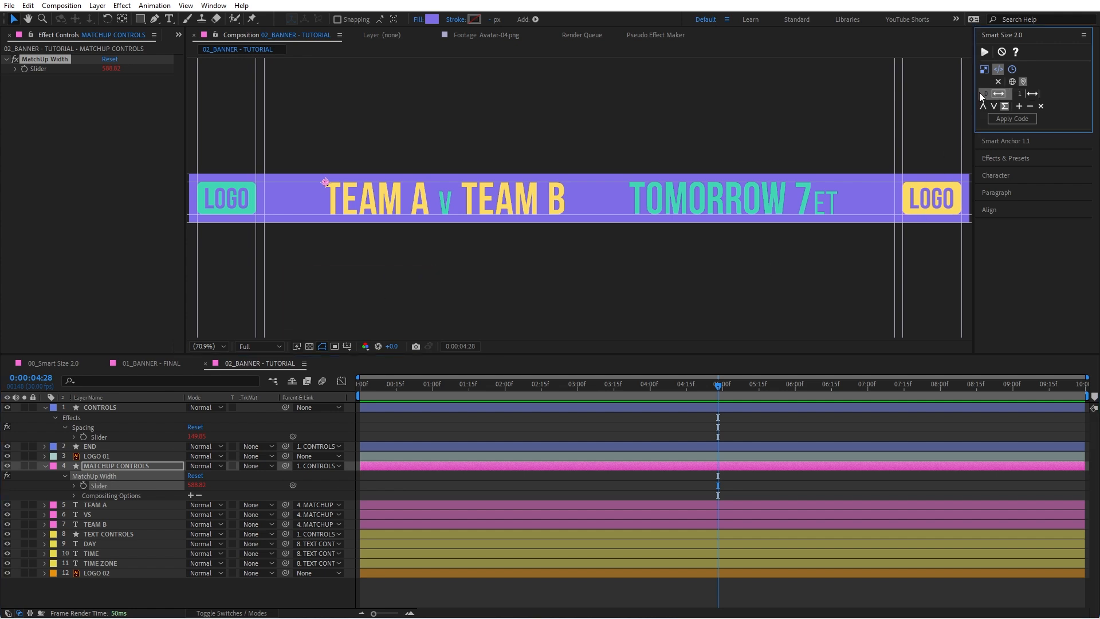
pyautogui.click(1019, 105)
# Step: Store the Spacing slider once more in Smart Size's second width group and make the first width group active
pyautogui.click(1024, 97)
pyautogui.click(116, 436)
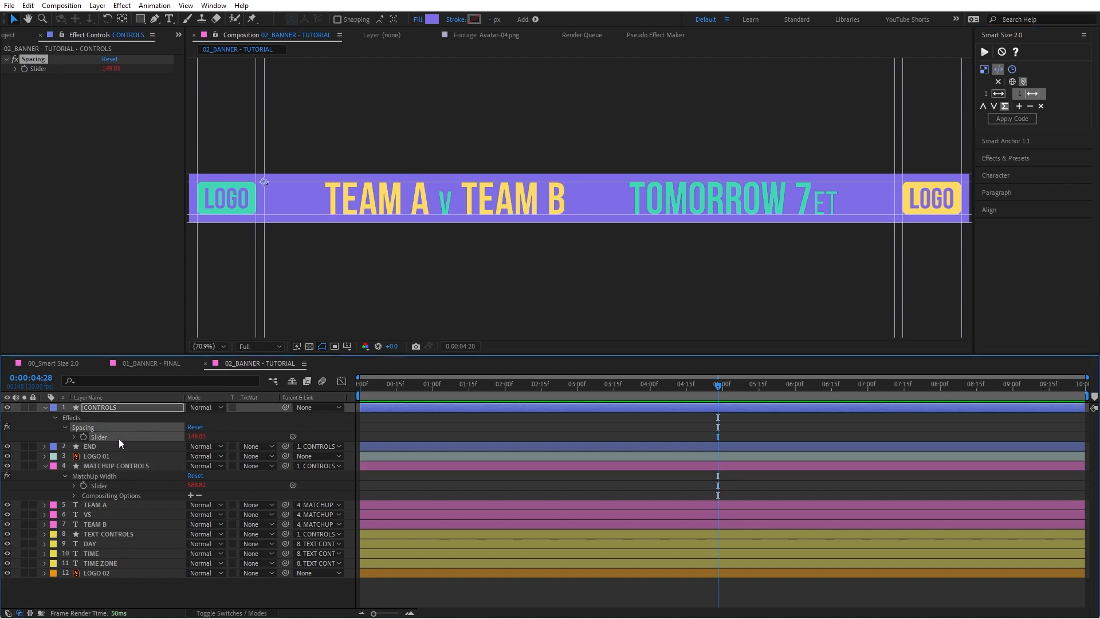
pyautogui.click(1019, 107)
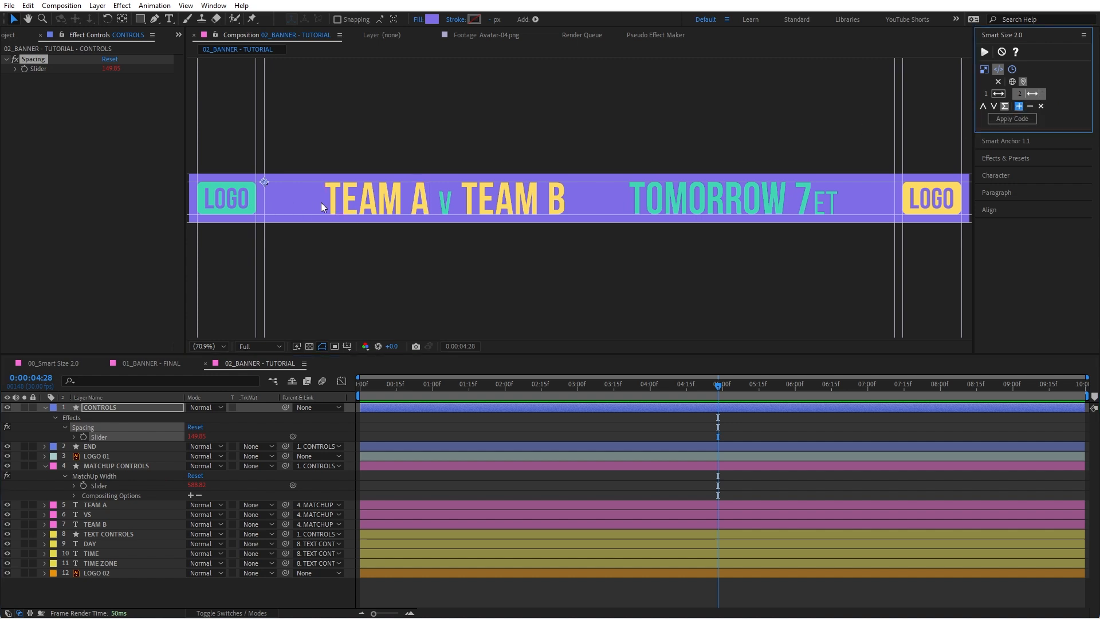
pyautogui.click(997, 95)
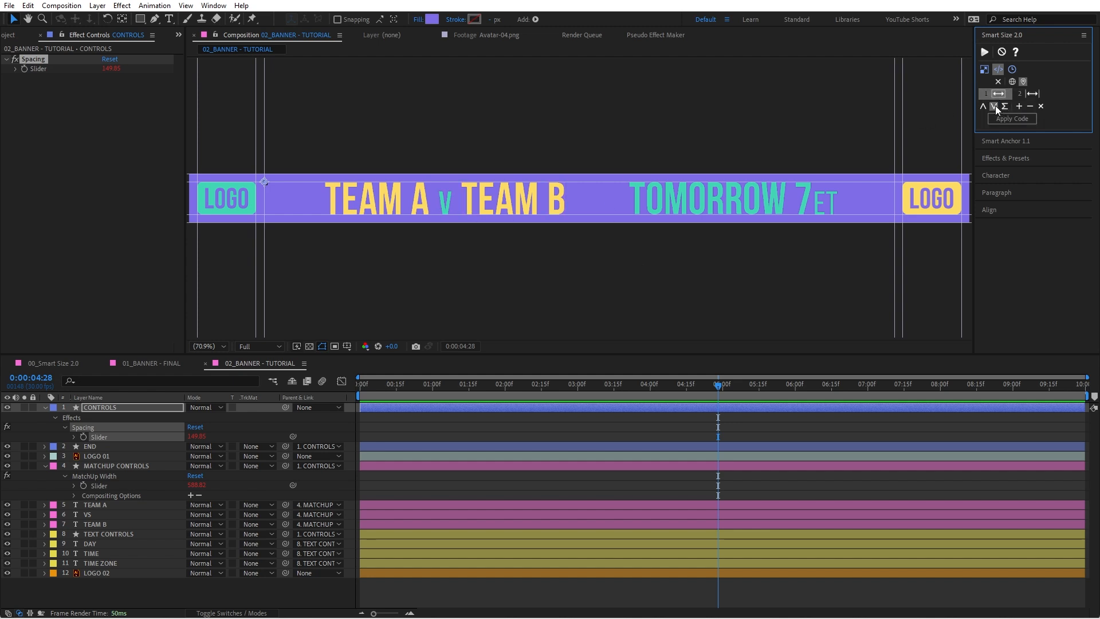
pyautogui.click(1025, 95)
pyautogui.click(999, 96)
pyautogui.click(1026, 94)
pyautogui.click(991, 95)
# Step: Separate the Position dimensions of the TEXT CONTROLS layer and apply the stored Smart Size code to its X Position
pyautogui.click(104, 536)
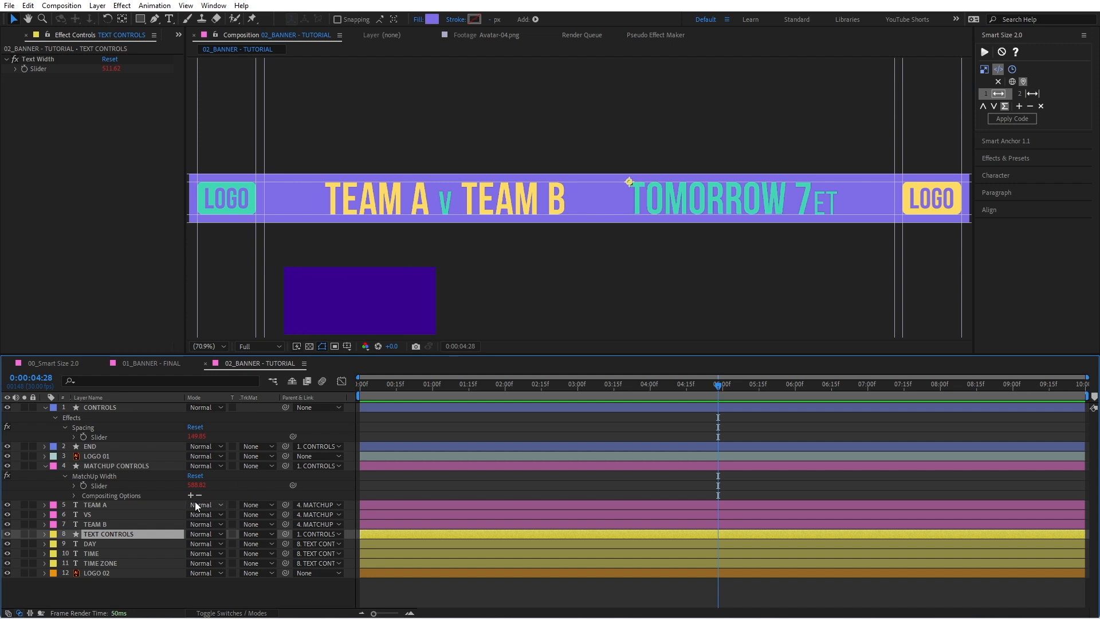
pyautogui.press('p')
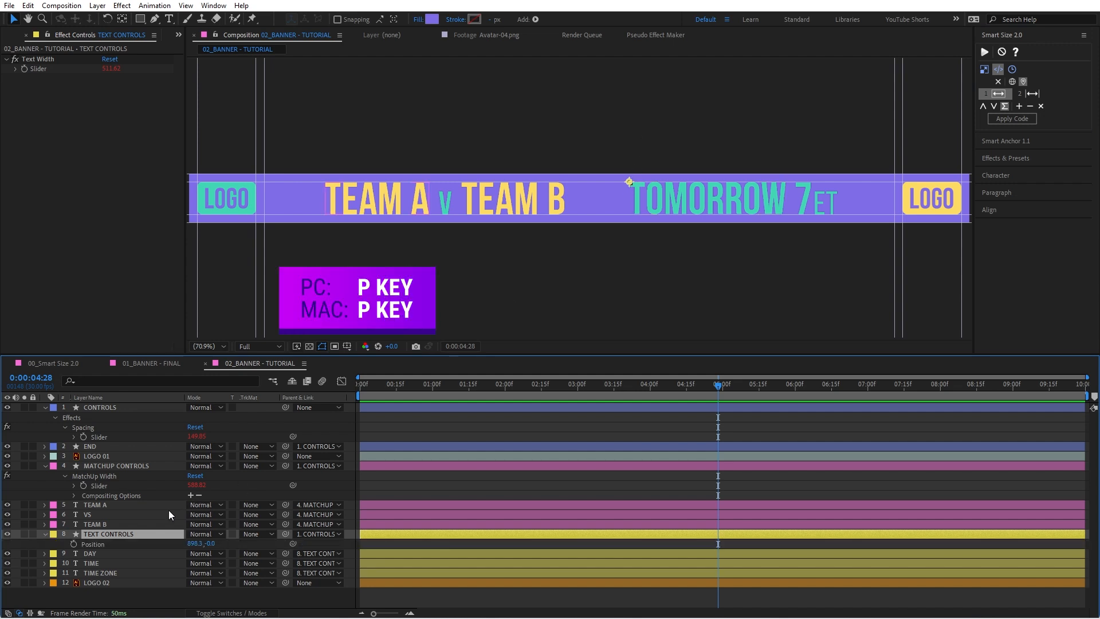
pyautogui.rightClick(99, 542)
pyautogui.click(128, 396)
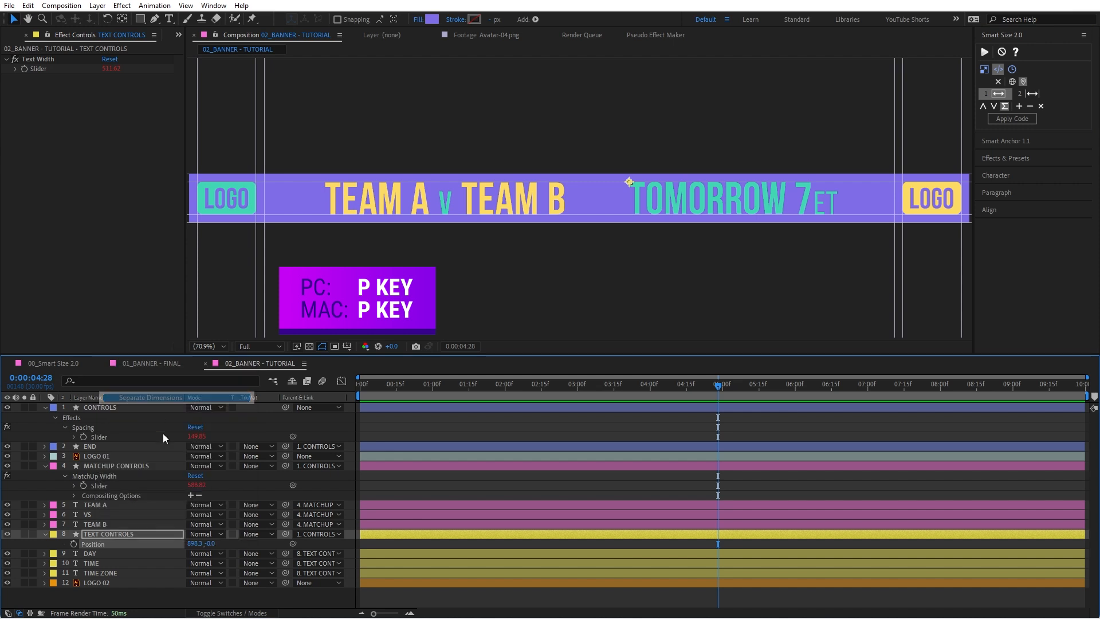
pyautogui.click(58, 548)
pyautogui.keyDown('alt'); pyautogui.keyDown('shift'); pyautogui.click(93, 554); pyautogui.keyUp('shift'); pyautogui.keyUp('alt')
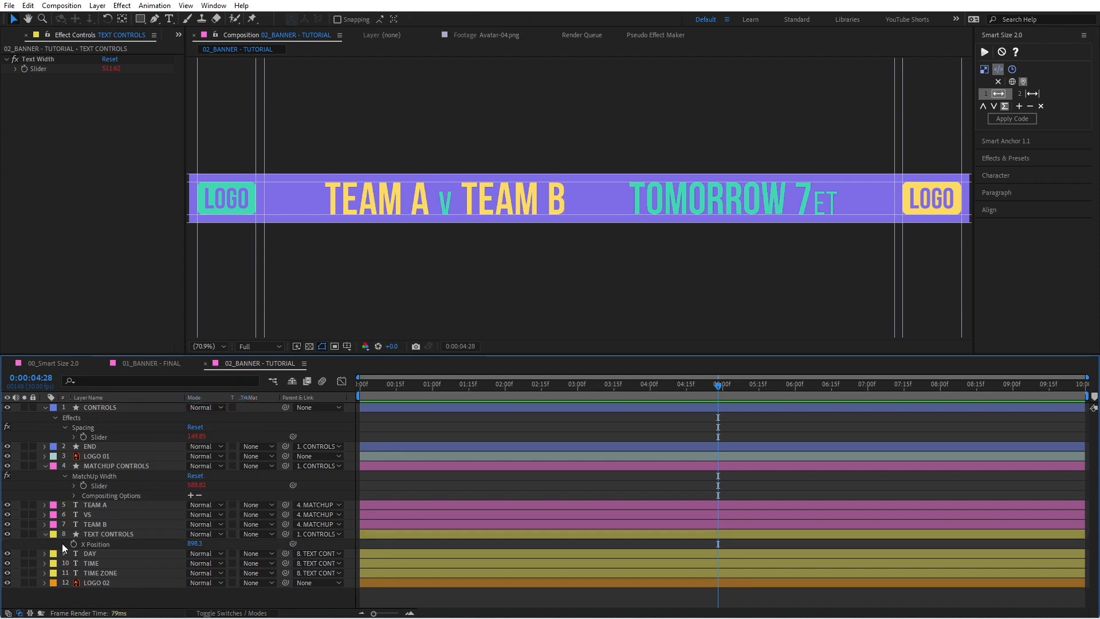
pyautogui.click(105, 546)
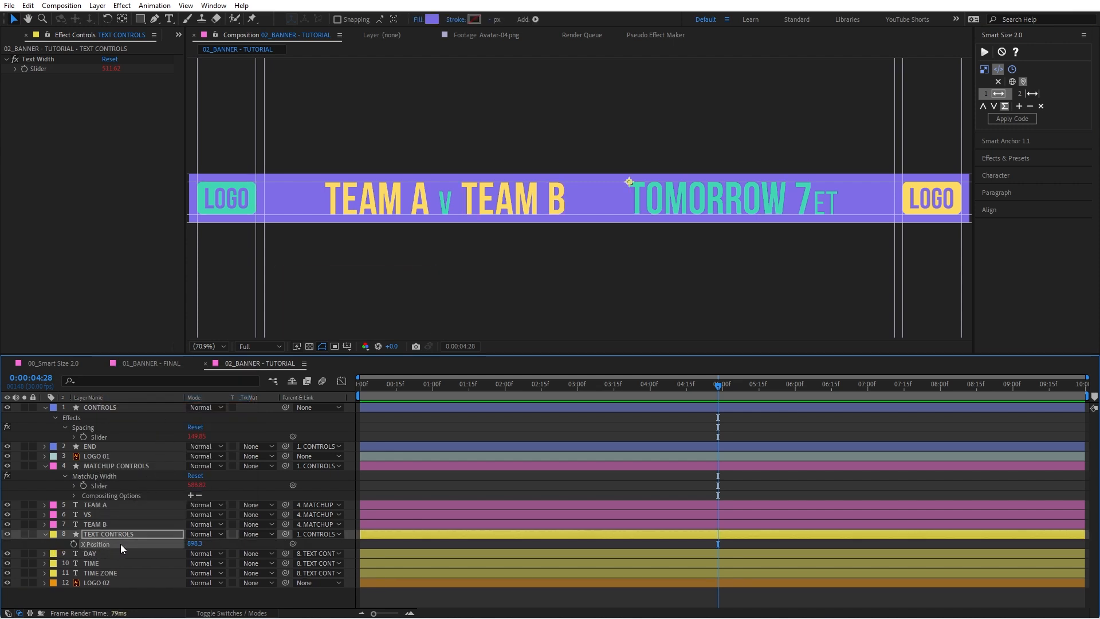
pyautogui.click(1017, 120)
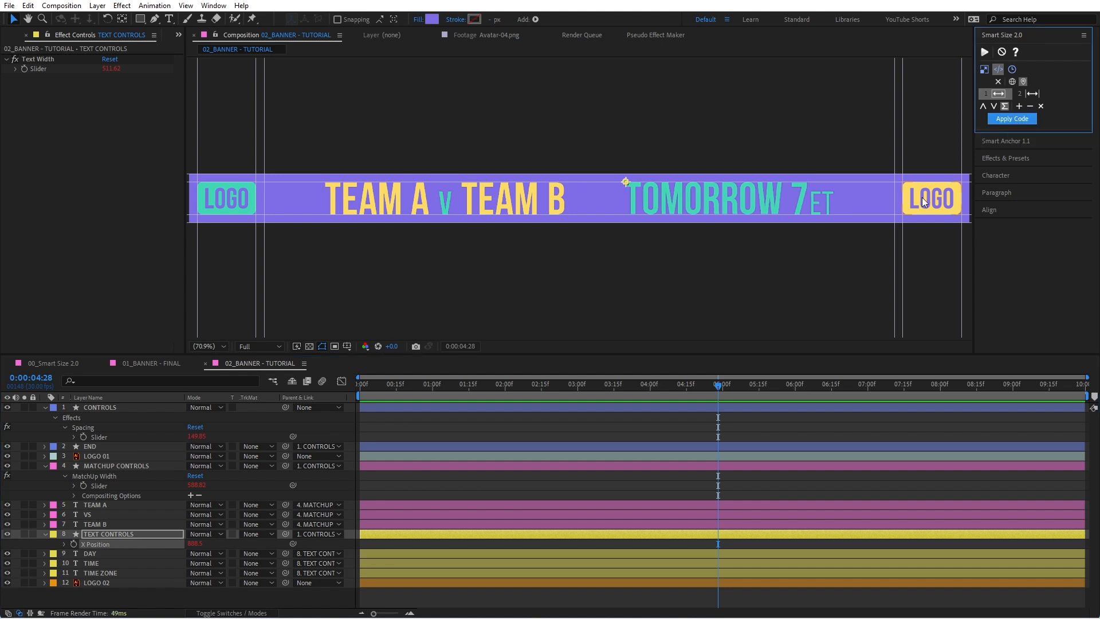
# Step: Try stretching the TEAM A layer wider to test the spacing, and undo the stretch
pyautogui.click(441, 206)
pyautogui.moveTo(530, 192); pyautogui.dragTo(552, 198)
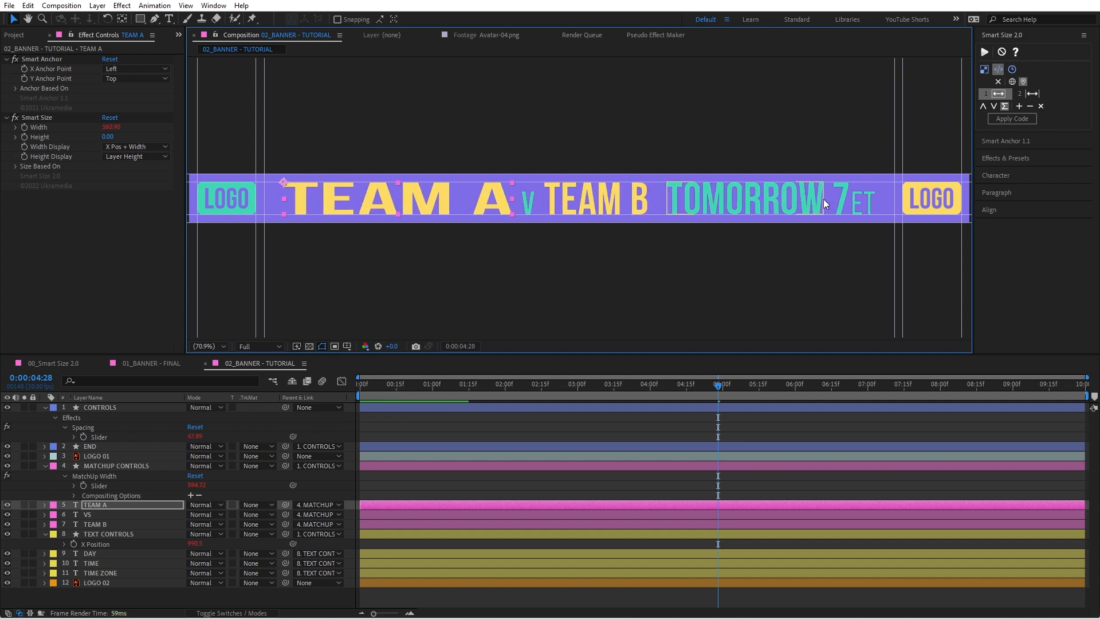
pyautogui.hotkey('ctrl', 'z')
# Step: Replace the TEAM A text with CUBS and the TEAM B text with WILDCATS
pyautogui.doubleClick(396, 202)
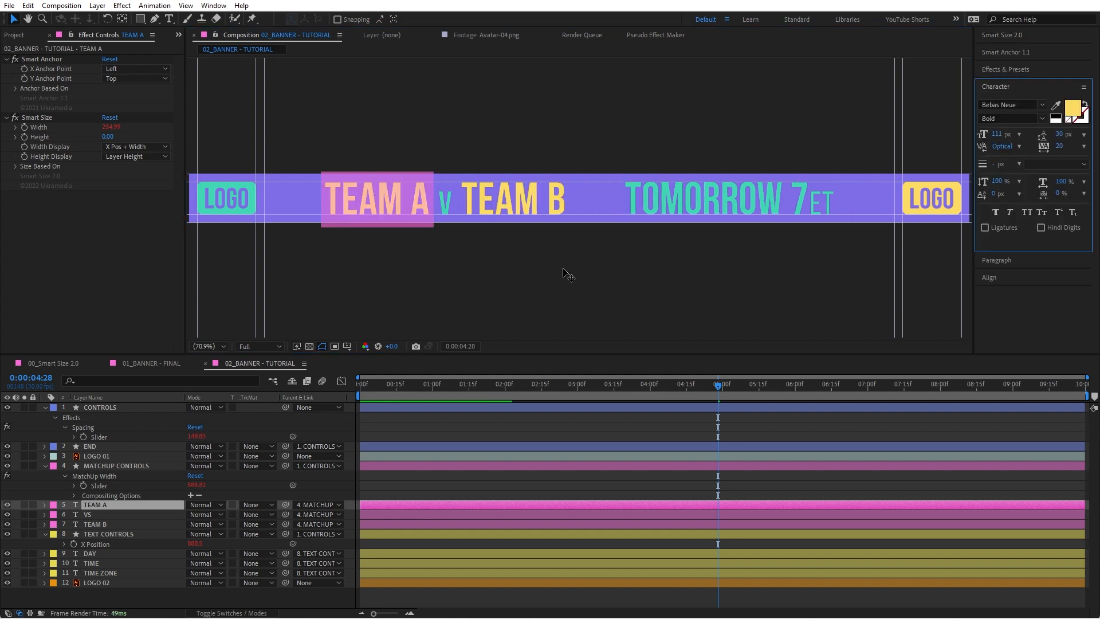
pyautogui.write('CUBS')
pyautogui.press('KP_Enter')
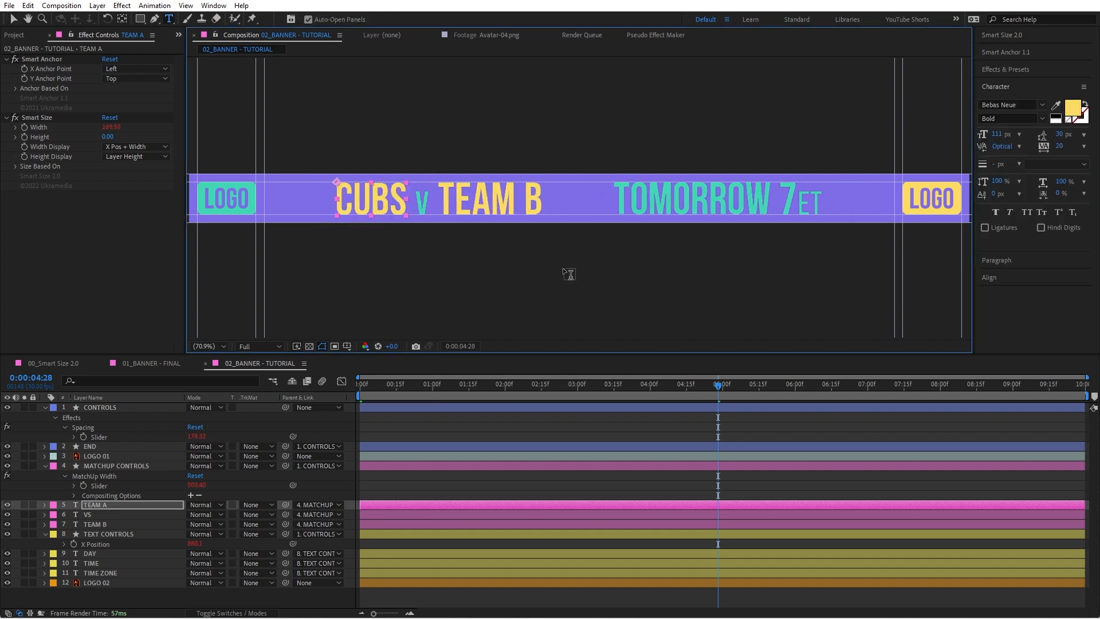
pyautogui.click(501, 203)
pyautogui.write('WILDCATS')
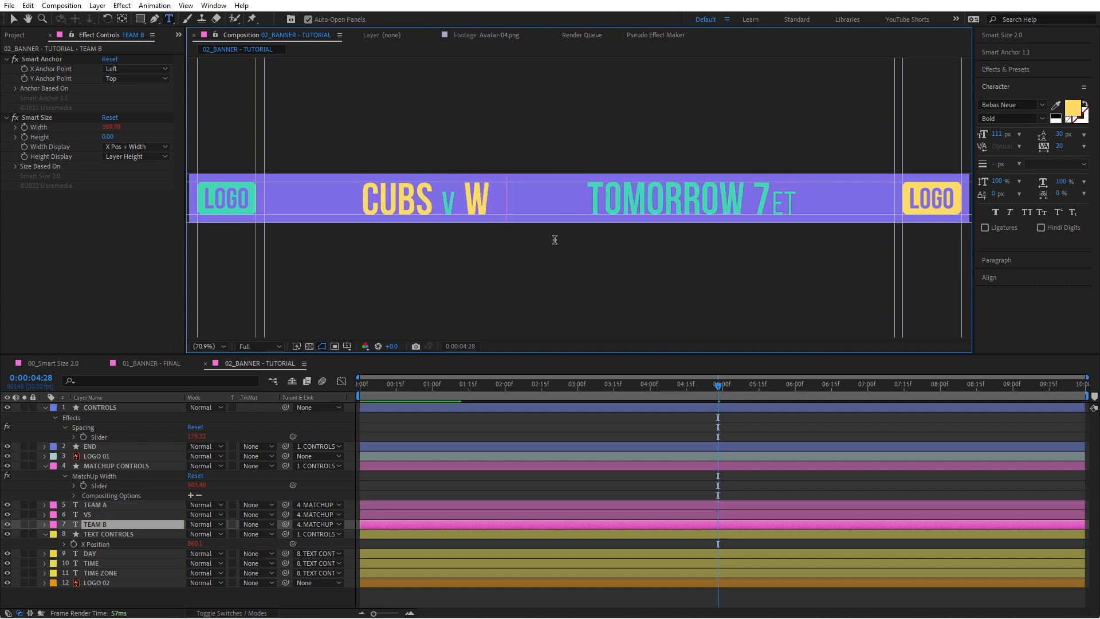
pyautogui.press('KP_Enter')
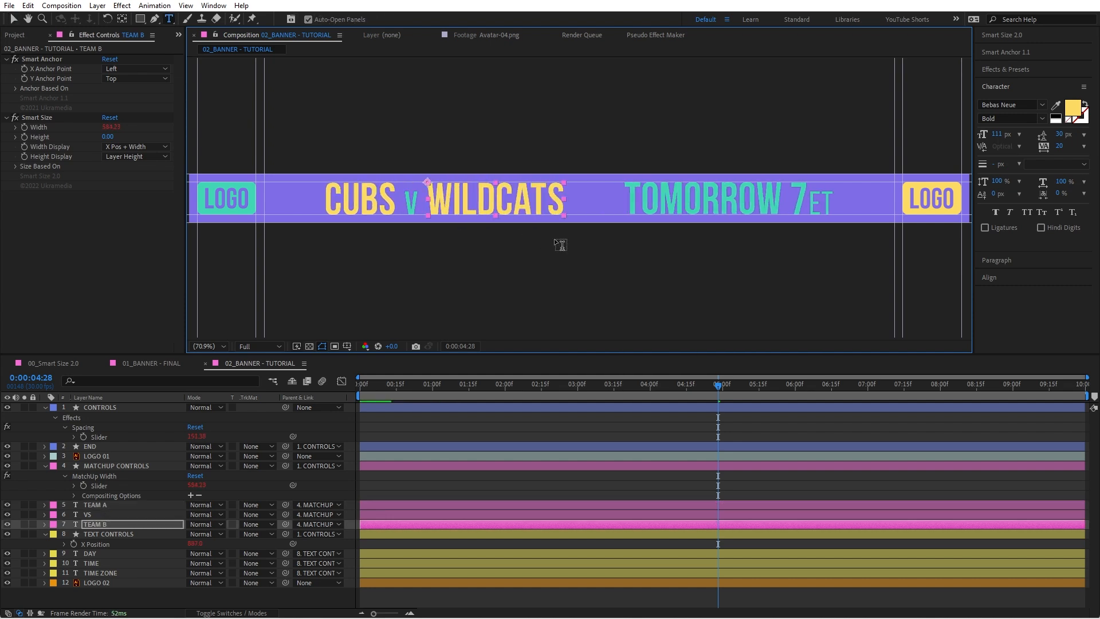
pyautogui.press('v')
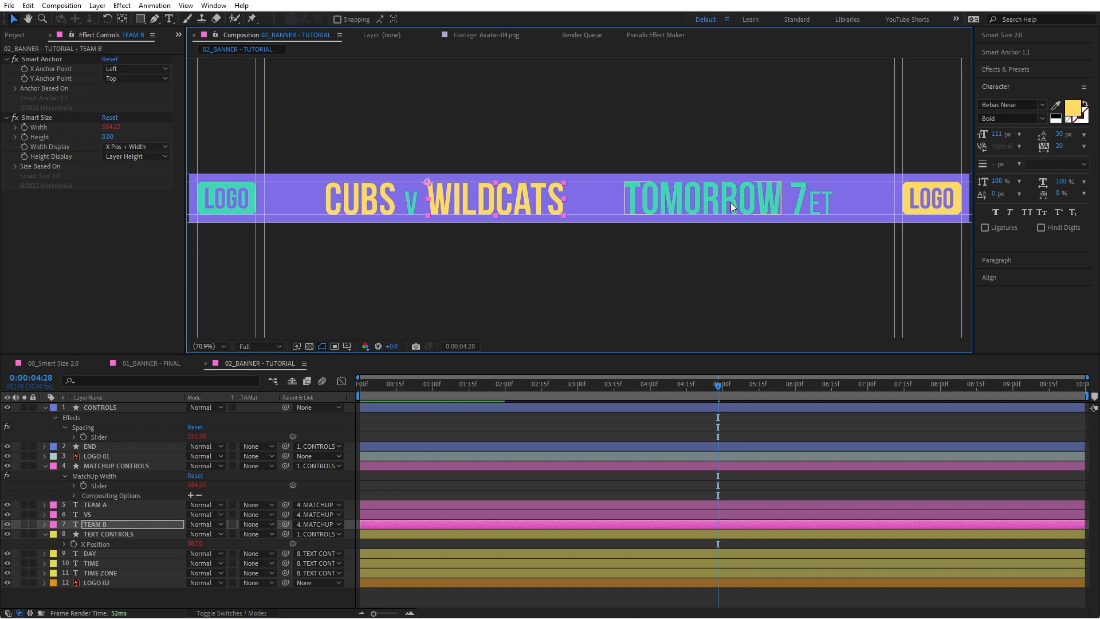
# Step: Change the DAY text to TODAY and the TIME text to 7:30
pyautogui.click(731, 202)
pyautogui.doubleClick(730, 202)
pyautogui.click(748, 213)
pyautogui.doubleClick(748, 214)
pyautogui.write('TODAY')
pyautogui.press('KP_Enter')
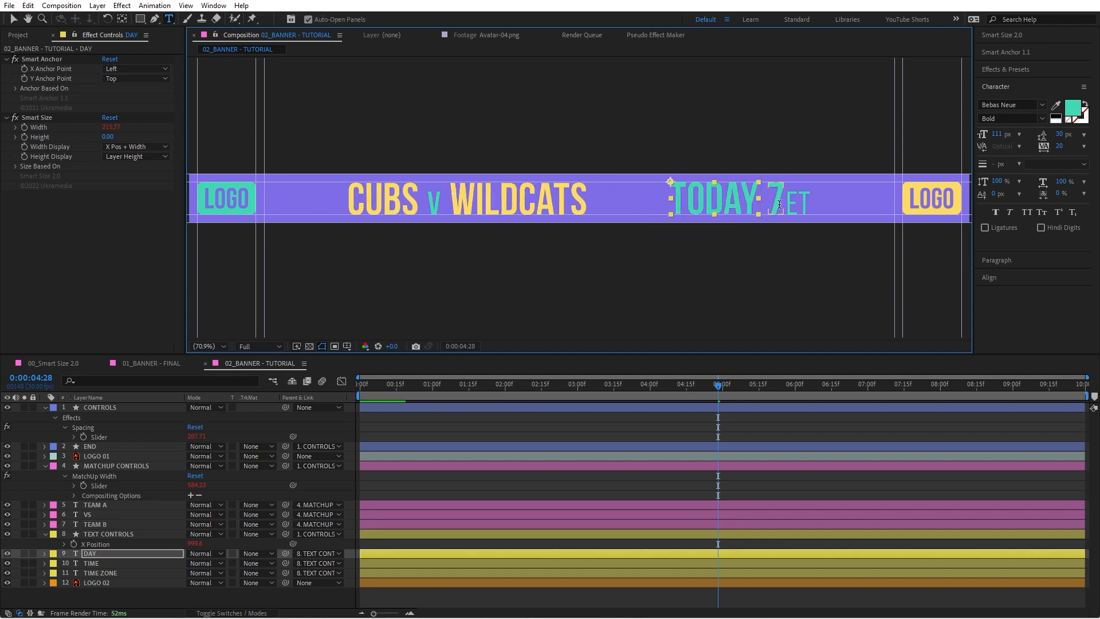
pyautogui.click(781, 203)
pyautogui.write(':')
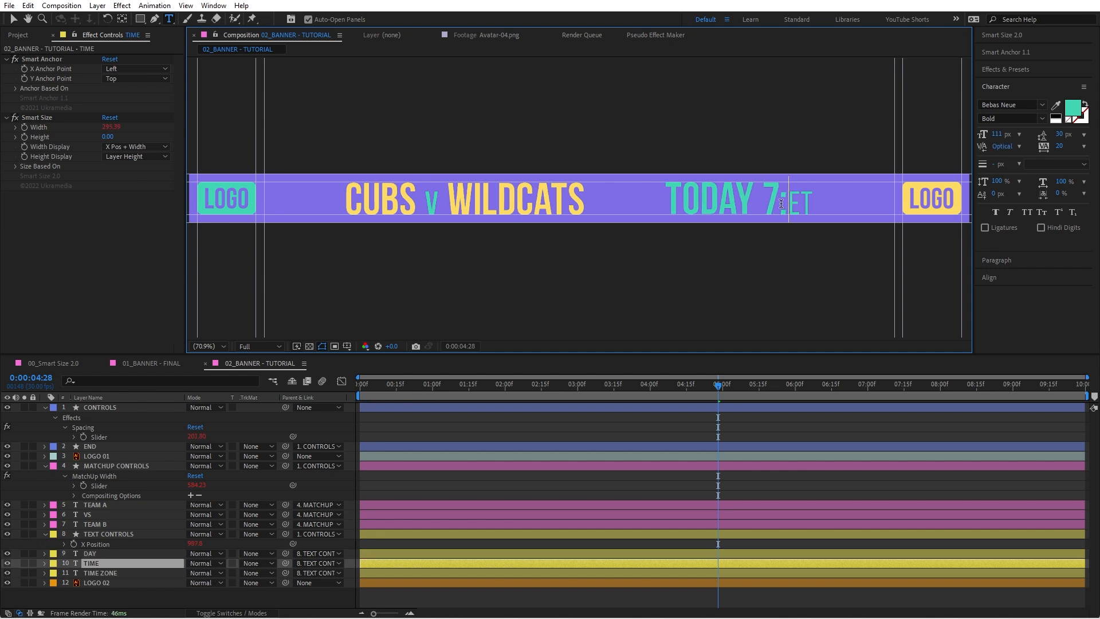
pyautogui.write('30')
pyautogui.press('KP_Enter')
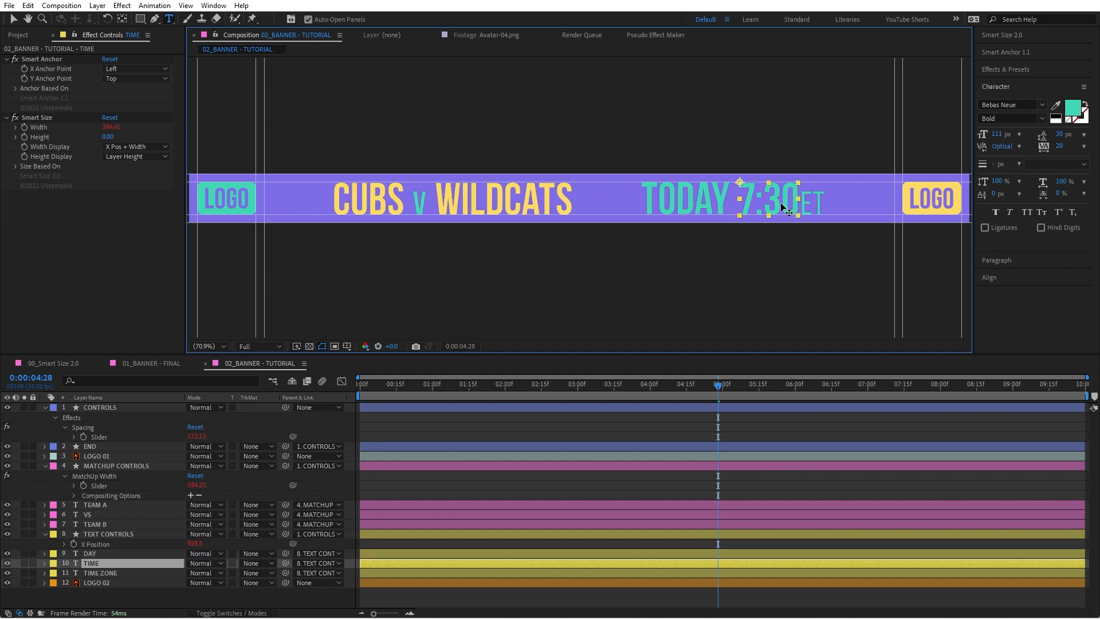
# Step: Try emptying the TIME ZONE and TIME texts and changing the DAY text to NEXT
pyautogui.doubleClick(813, 209)
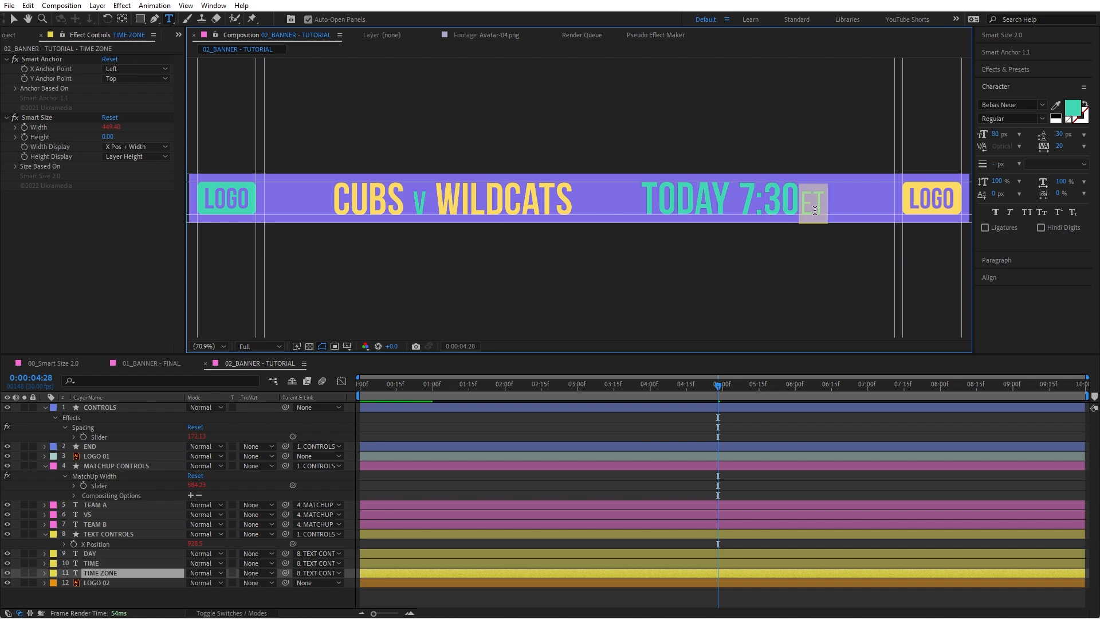
pyautogui.press('BackSpace')
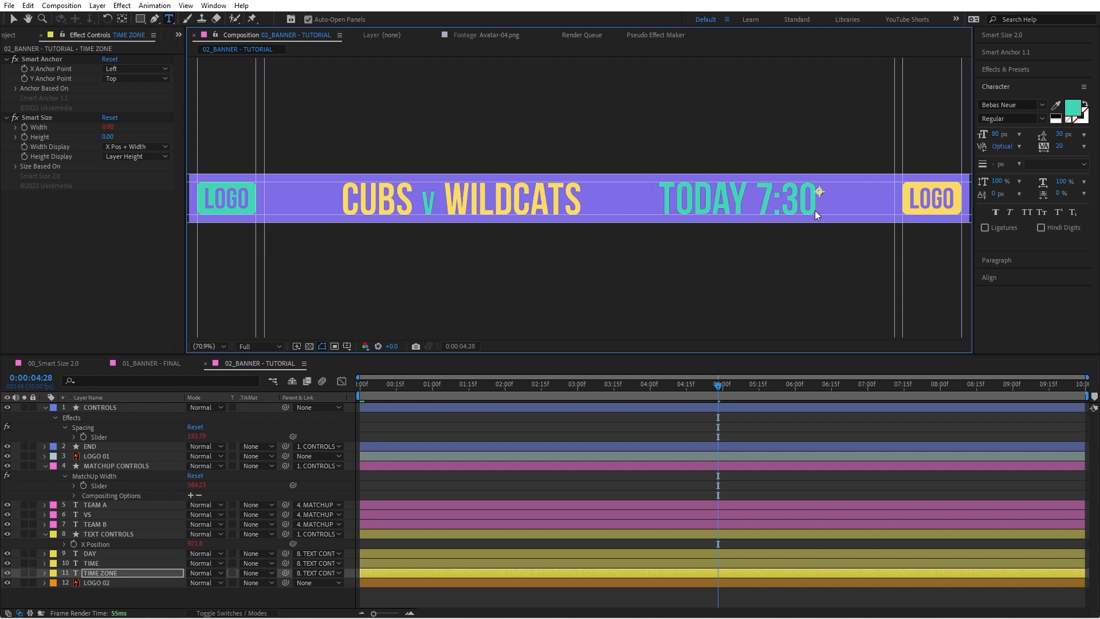
pyautogui.doubleClick(795, 202)
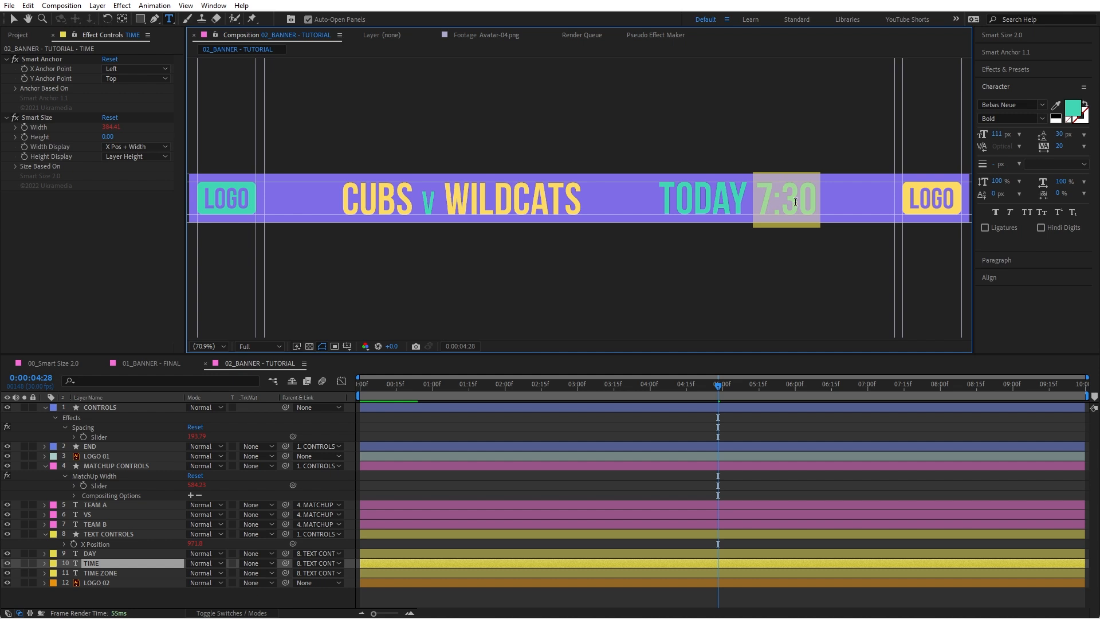
pyautogui.press('BackSpace')
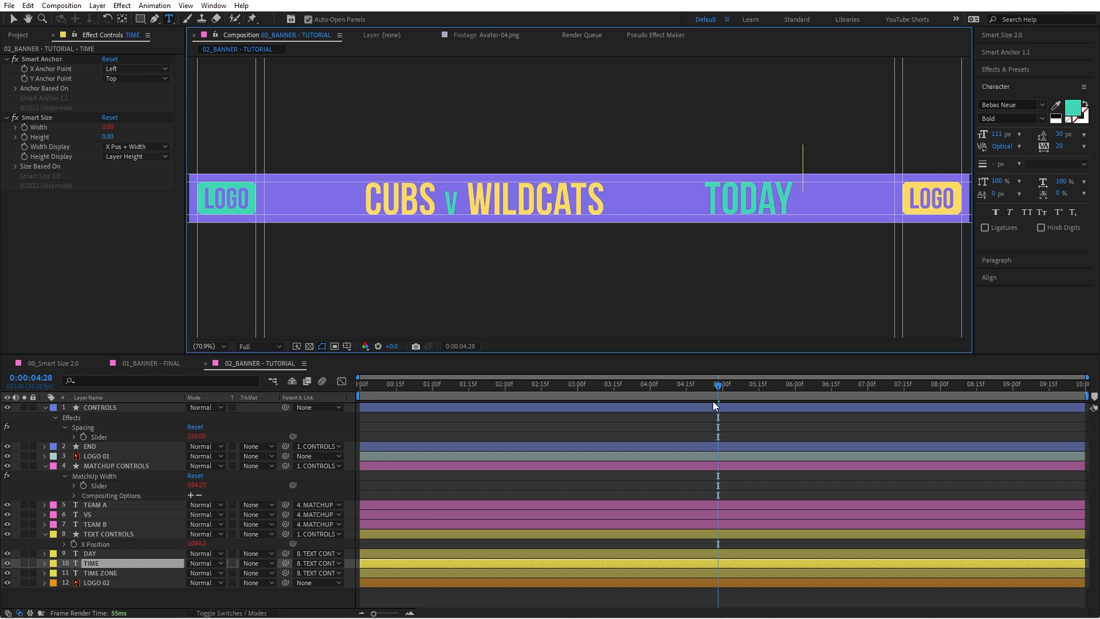
pyautogui.doubleClick(750, 199)
pyautogui.press('BackSpace')
pyautogui.write('NEXT')
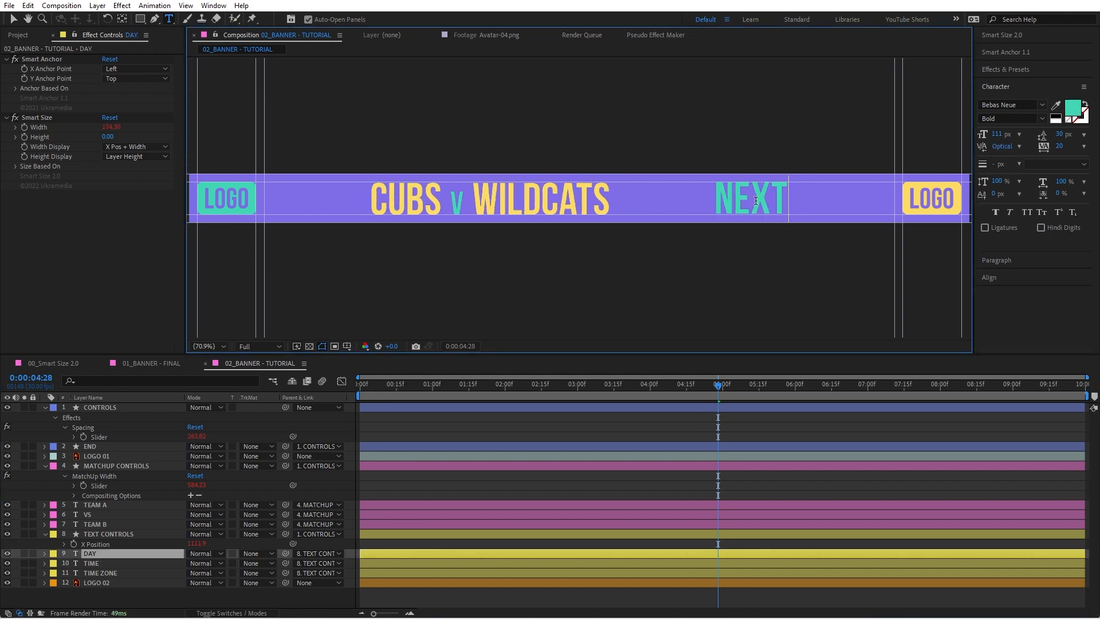
# Step: Undo the latest text edits on the DAY, TIME and TIME ZONE layers
pyautogui.hotkey('ctrl', 'z')
pyautogui.hotkey('ctrl', 'z')
pyautogui.hotkey('ctrl', 'z')
pyautogui.hotkey('ctrl', 'z')
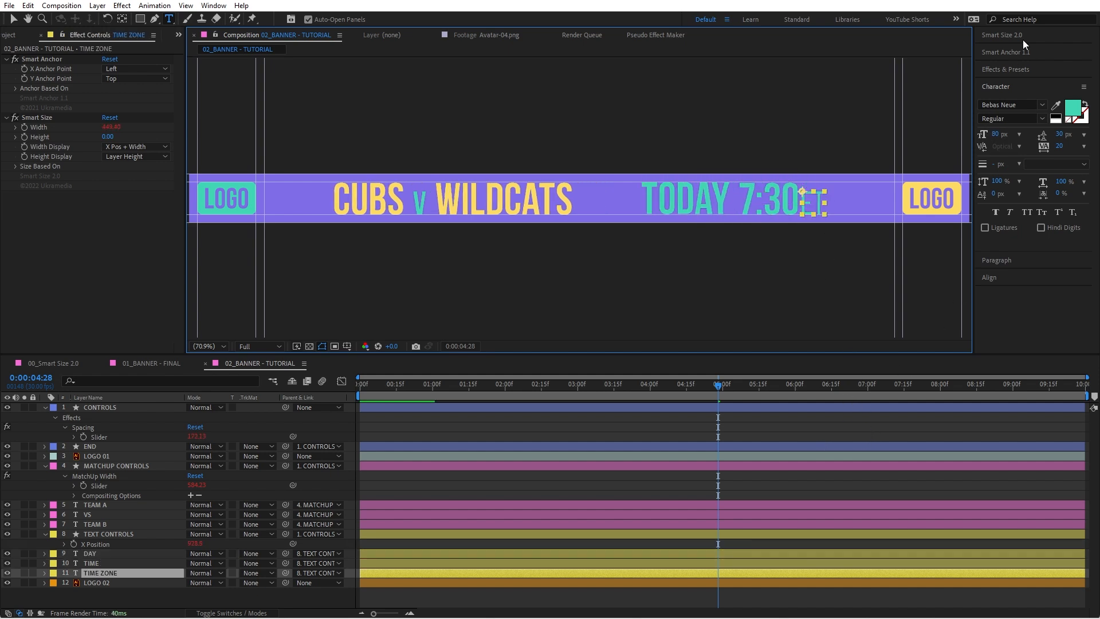
# Step: Bring up the Smart Size 2.0 controls
pyautogui.click(1022, 35)
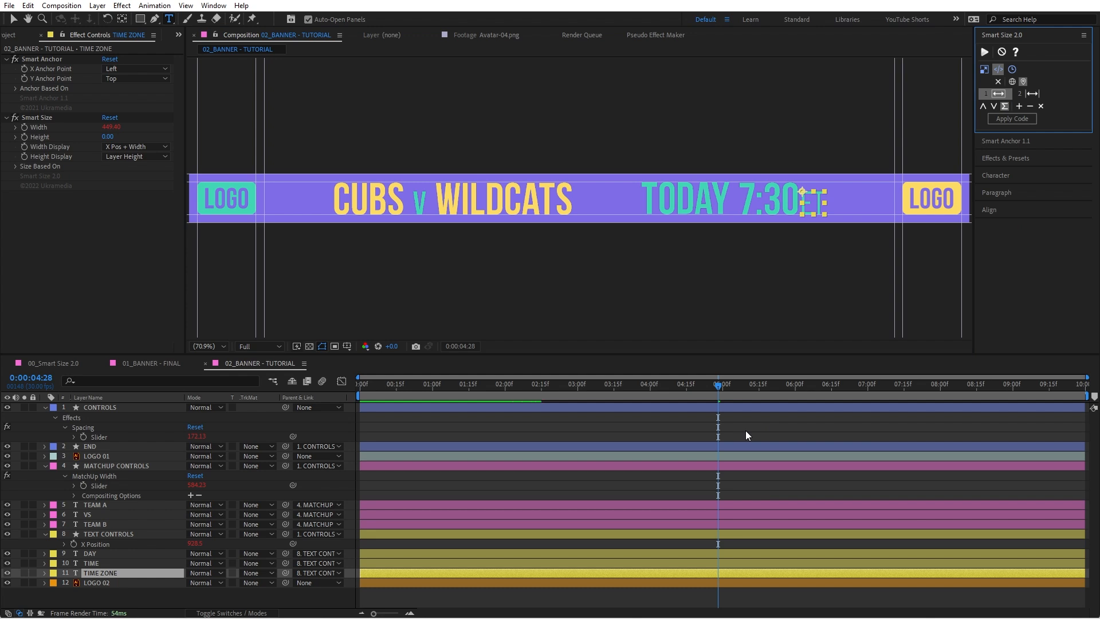